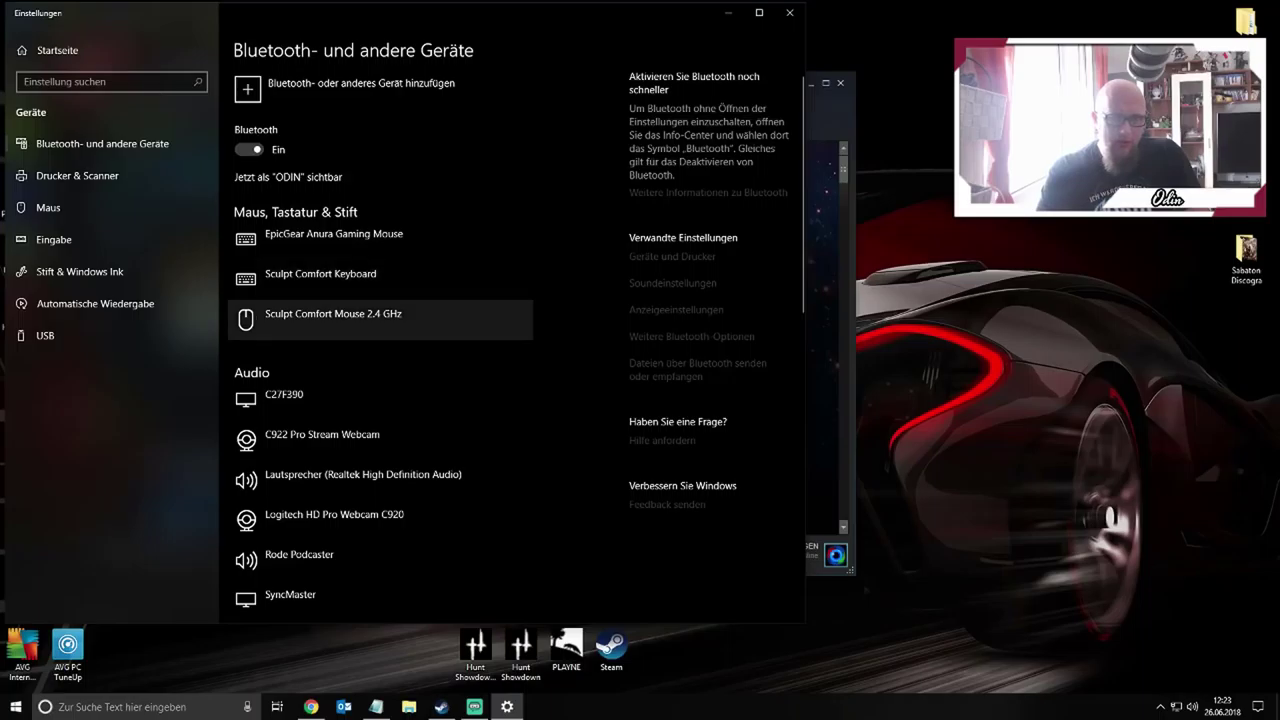
# Look through the connected Bluetooth and other devices in the Windows settings, and close the settings
pyautogui.scroll(-5, 380, 290)
pyautogui.scroll(-4, 380, 290)
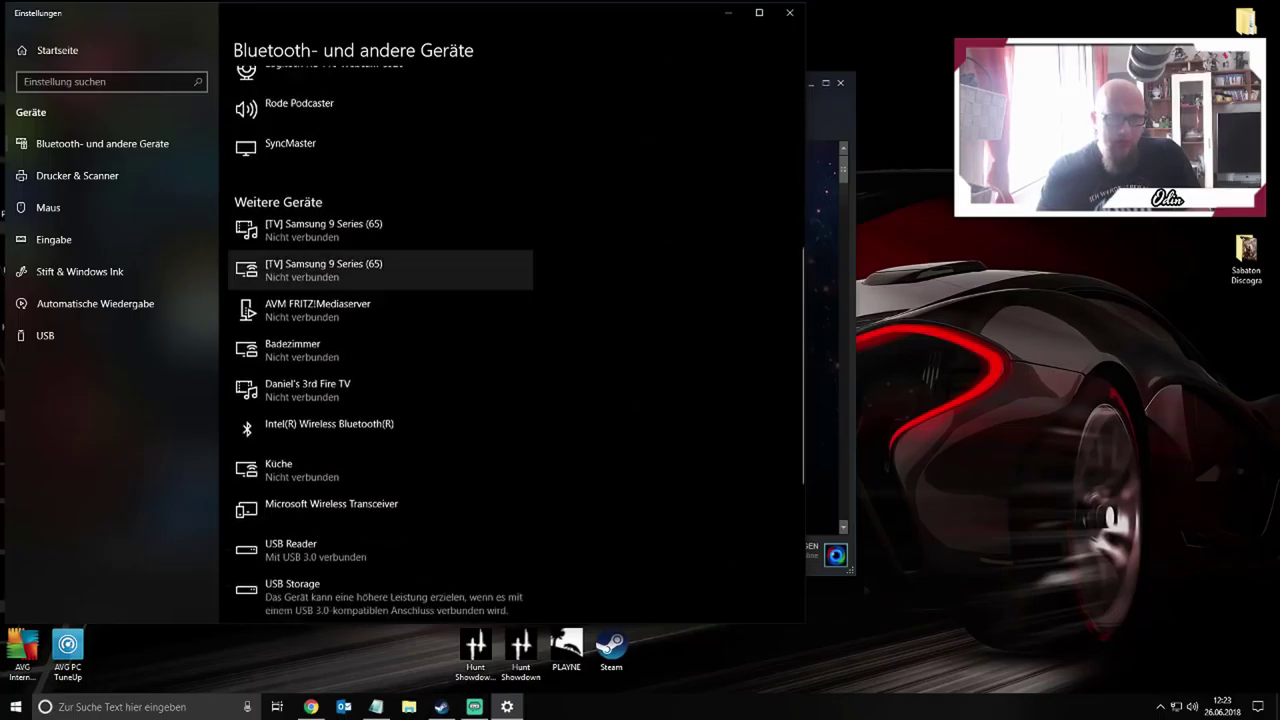
pyautogui.scroll(10, 380, 290)
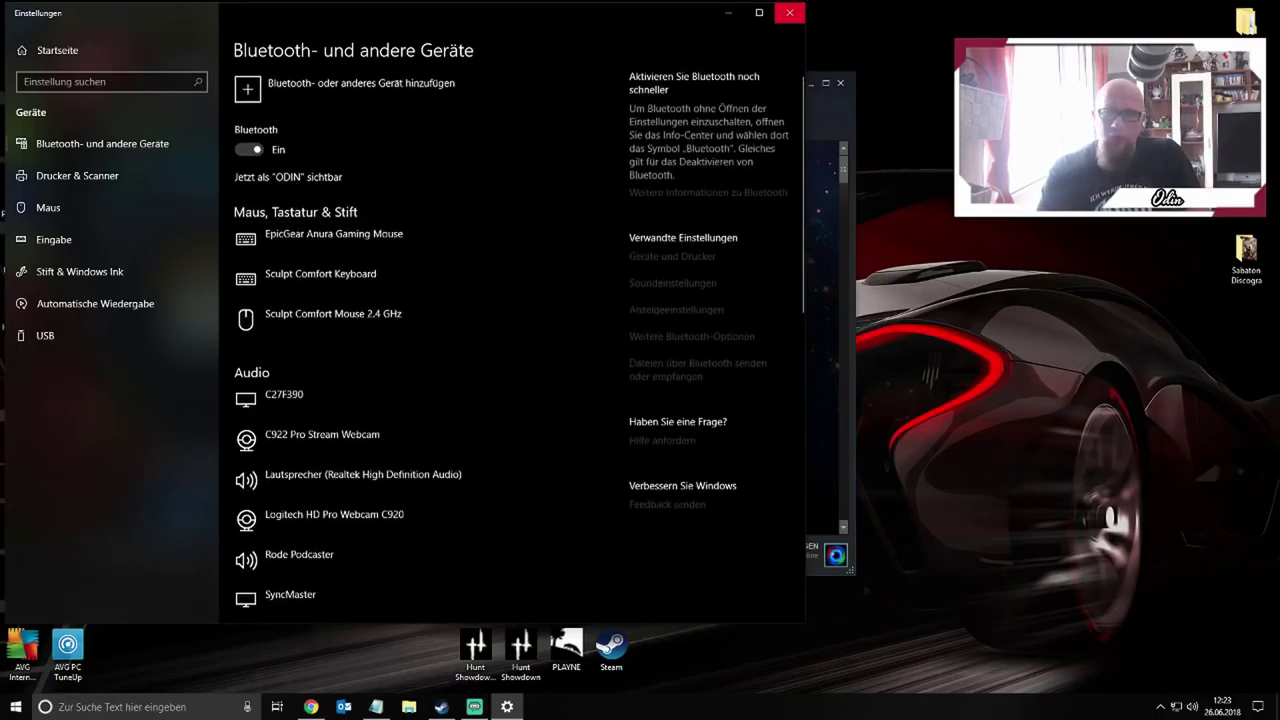
pyautogui.click(790, 13)
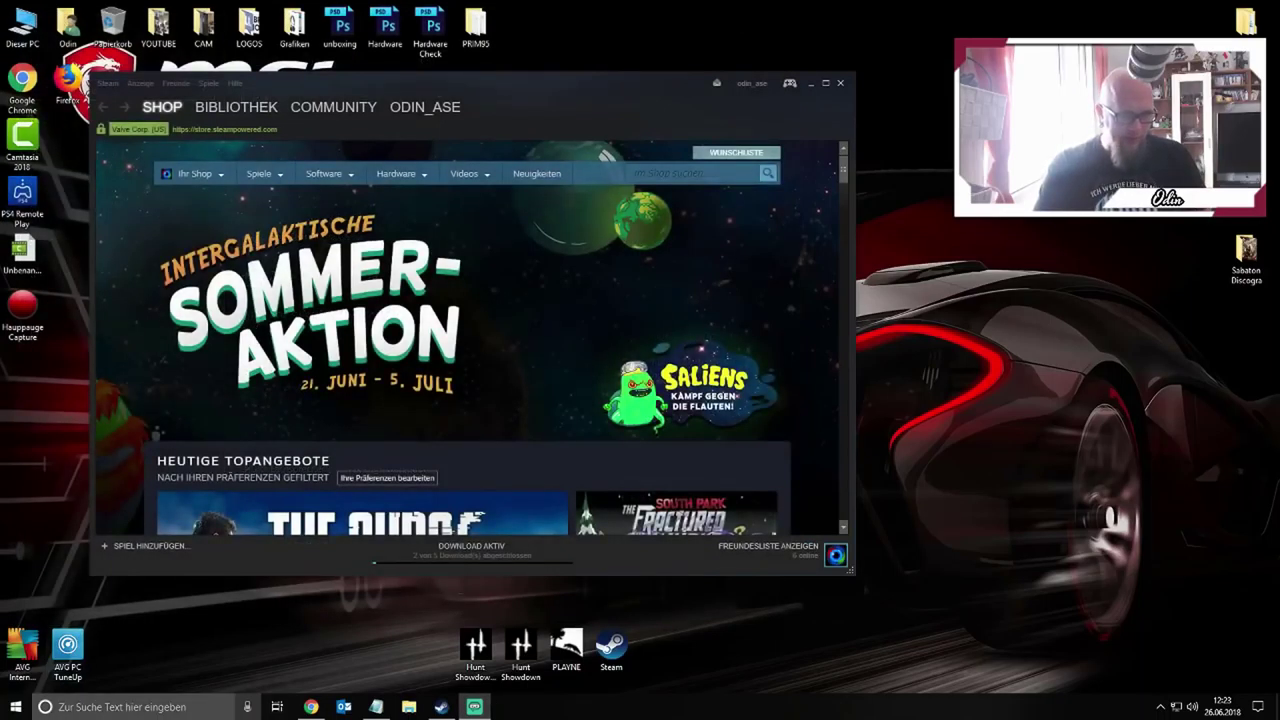
# Search Windows for "syste" and open the Systemsteuerung
pyautogui.click(130, 707)
pyautogui.write('sys')
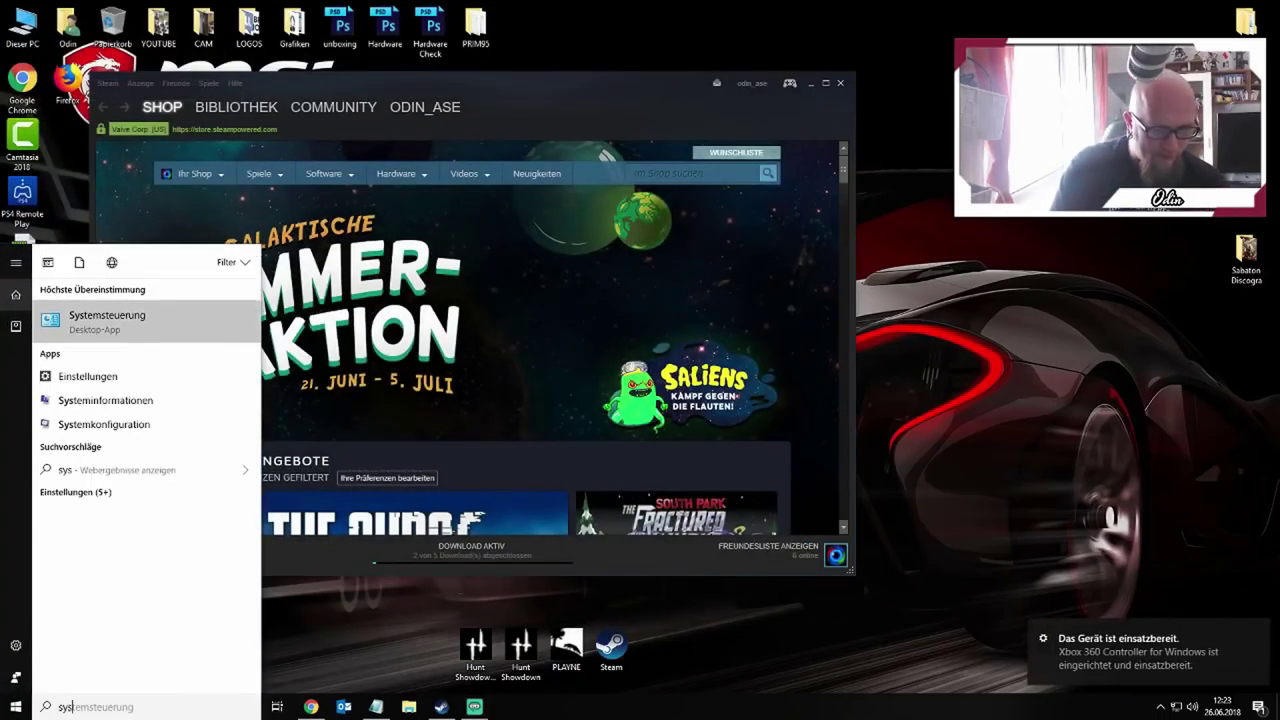
pyautogui.write('te')
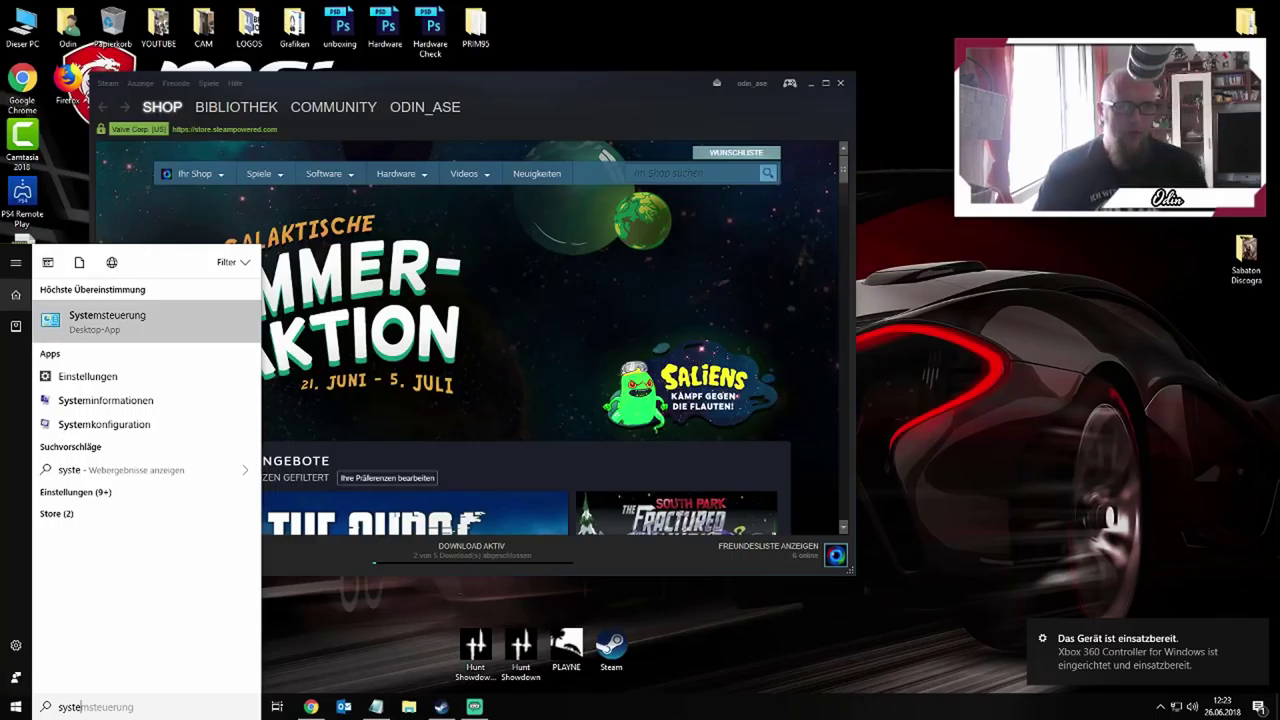
pyautogui.press('Return')
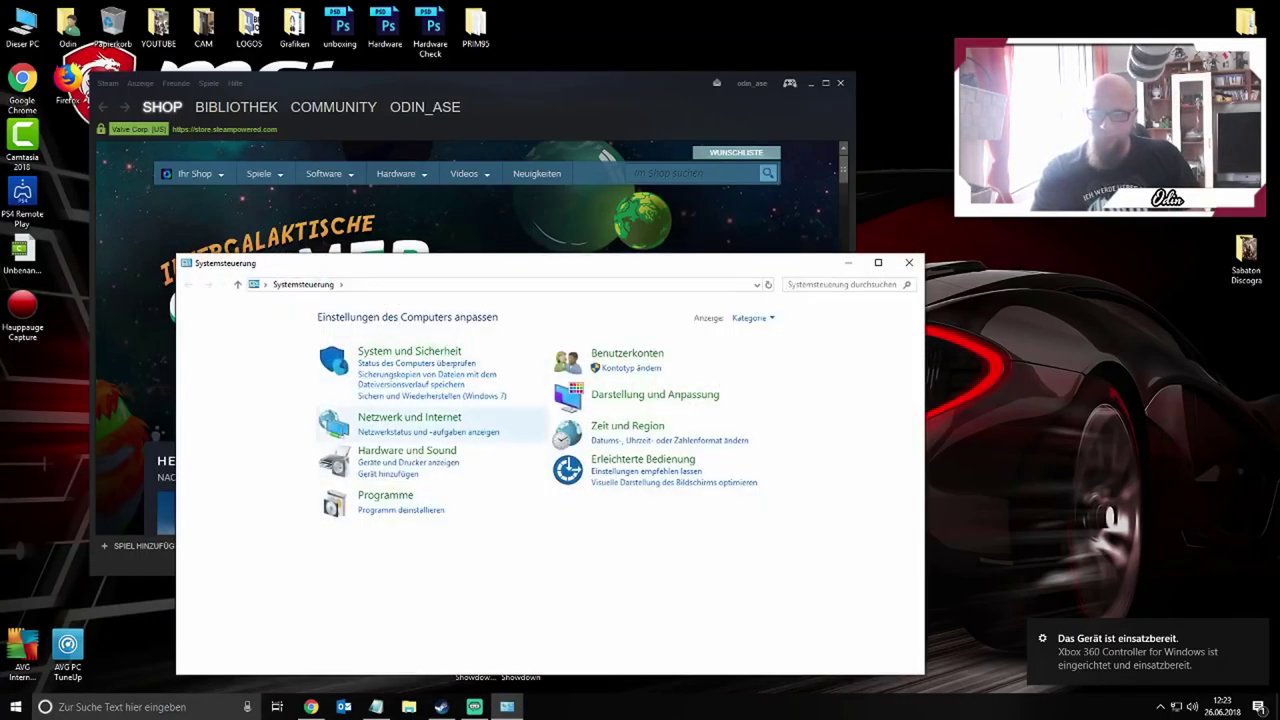
# Open Geräte und Drucker within the Hardware und Sound category of the Systemsteuerung
pyautogui.click(388, 473)
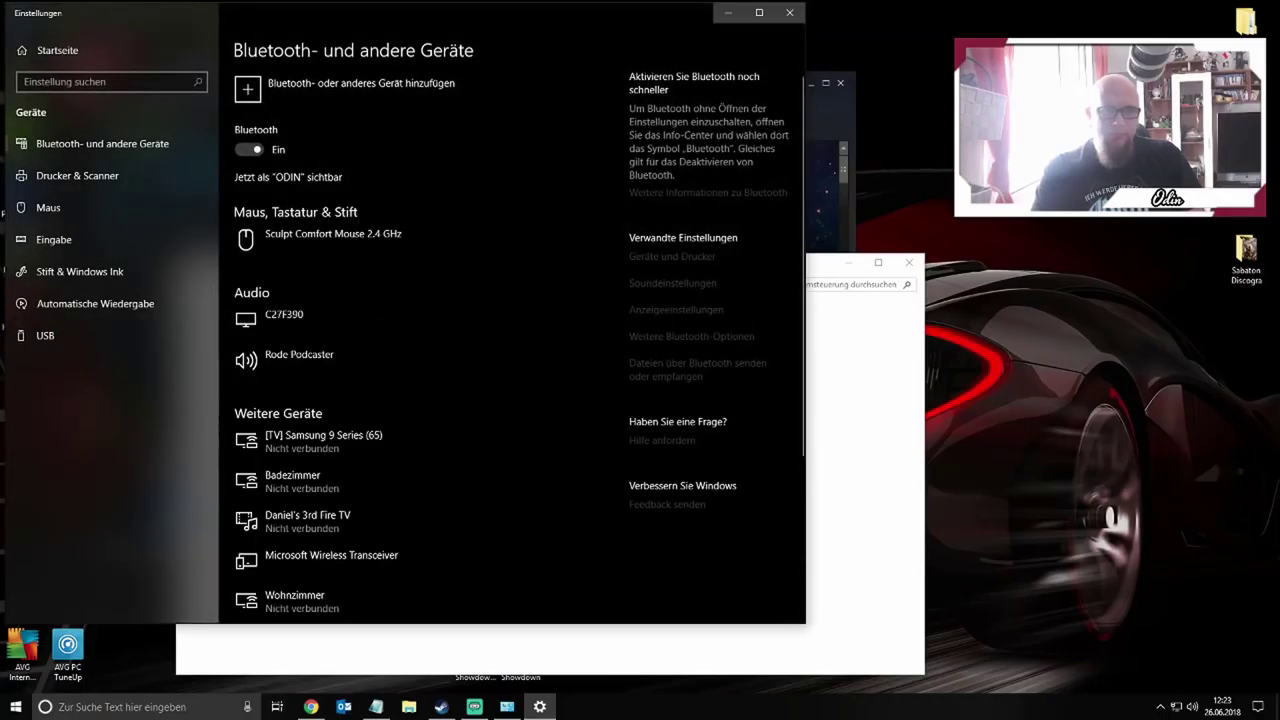
pyautogui.click(728, 12)
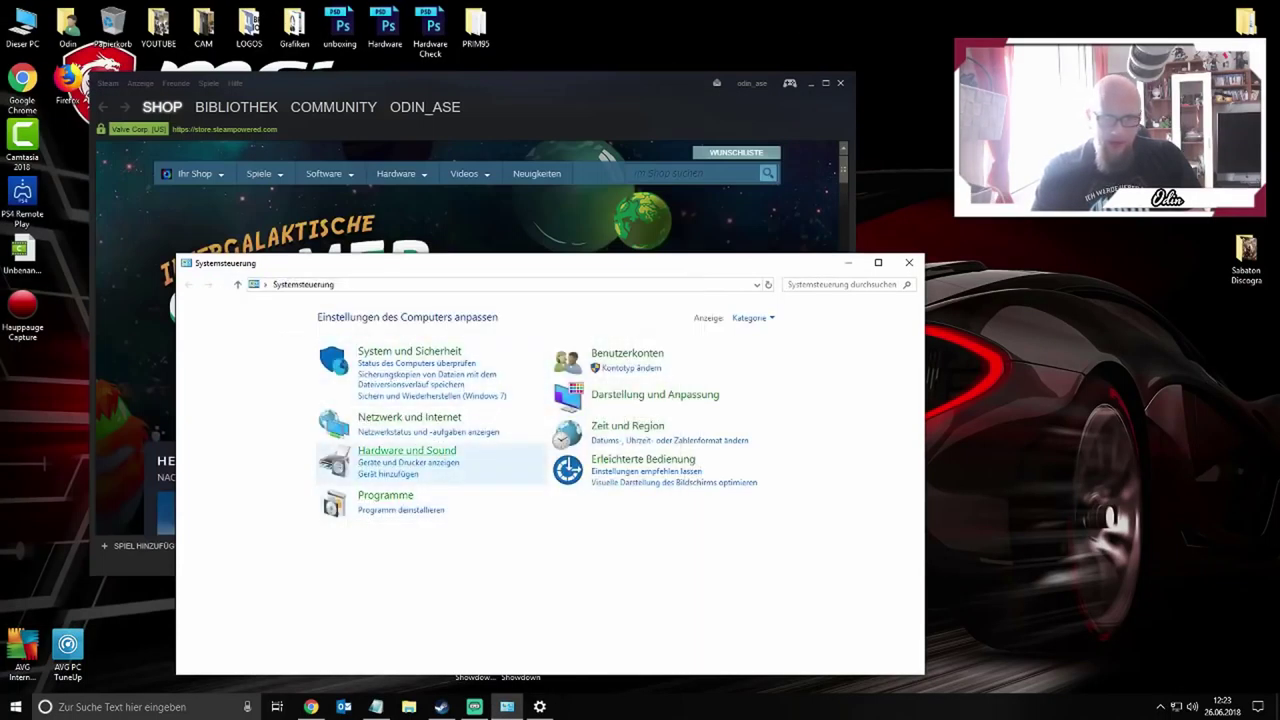
pyautogui.click(407, 451)
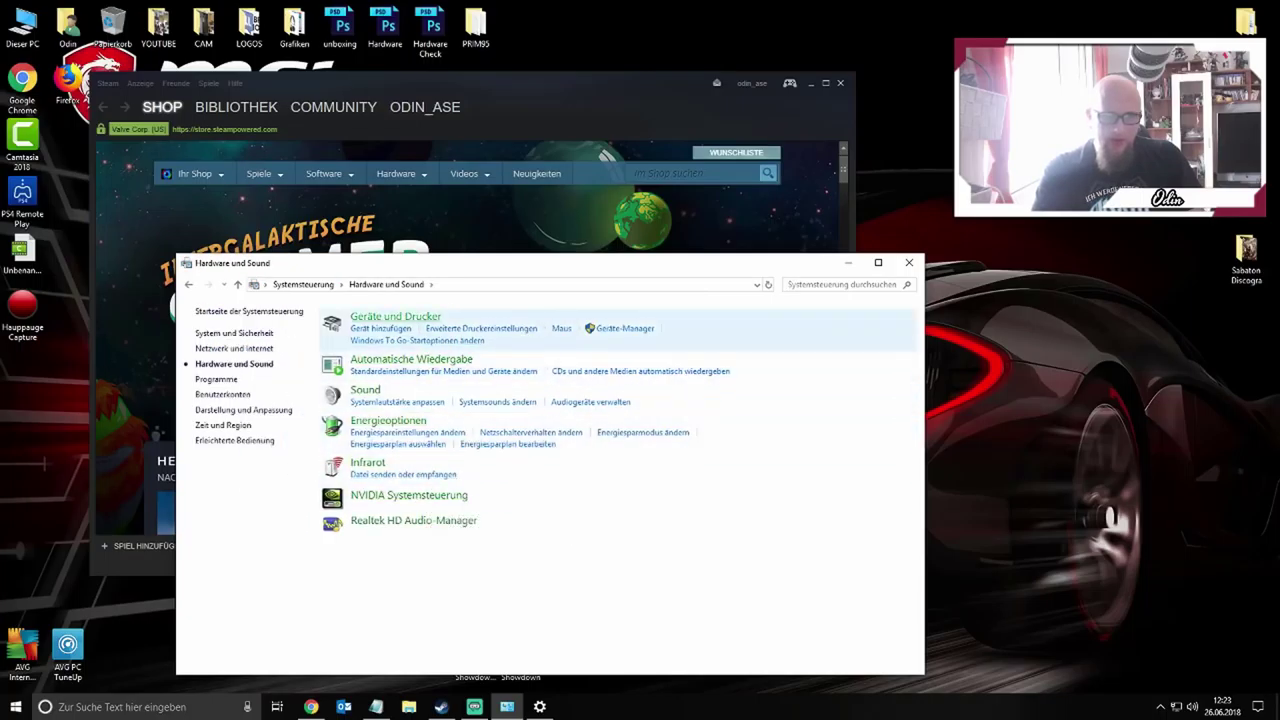
pyautogui.click(395, 316)
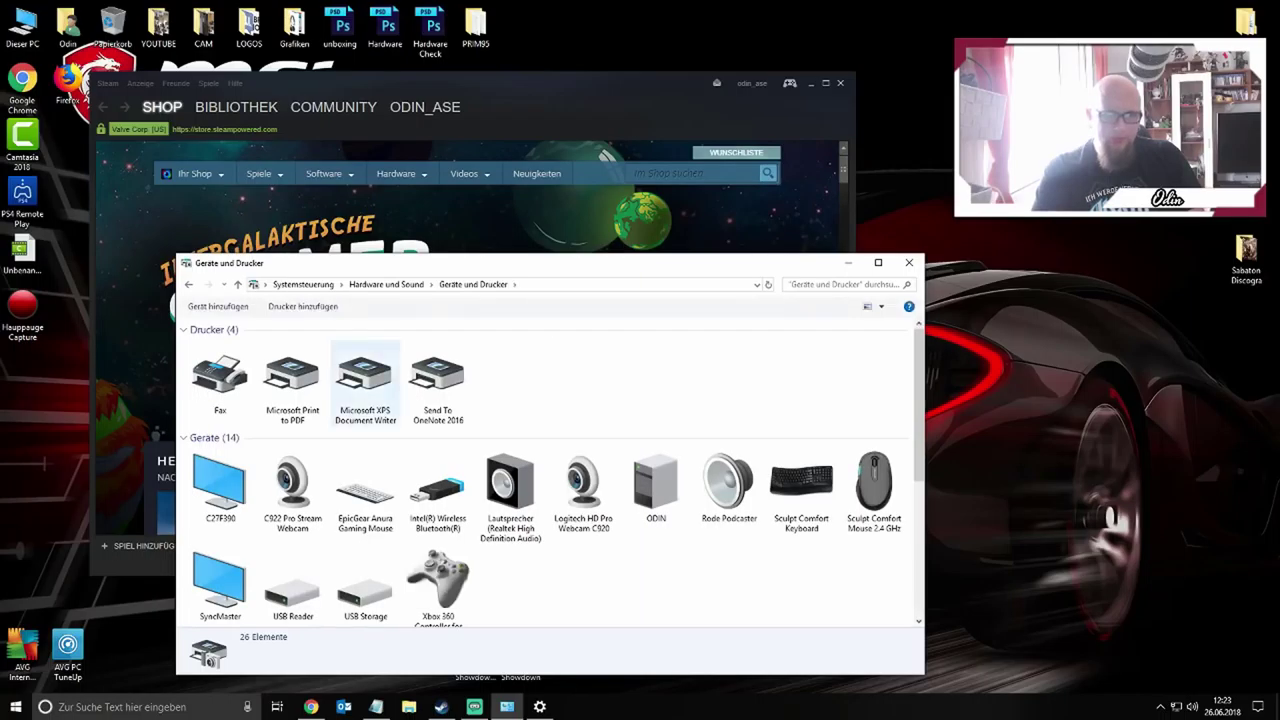
# Find the Xbox 360 Controller for Windows among the listed devices and open its properties, moving the dialog clear of the device list
pyautogui.scroll(-3, 365, 455)
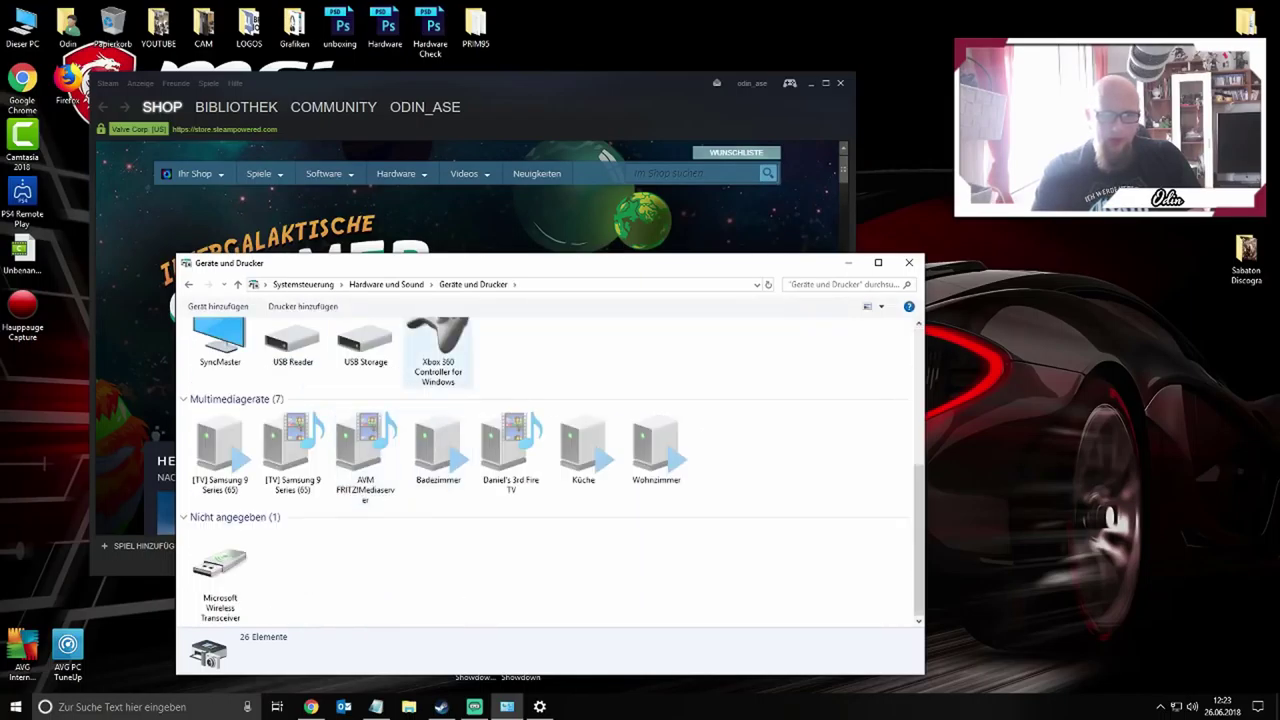
pyautogui.scroll(2, 438, 380)
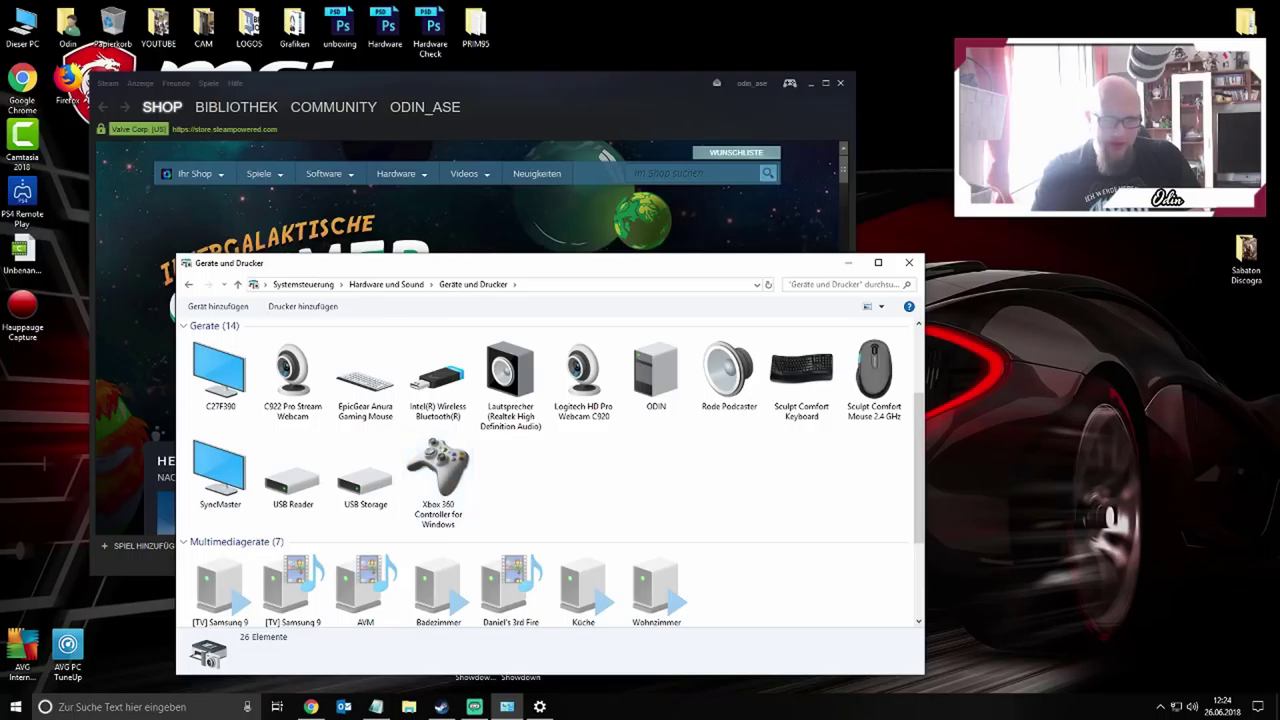
pyautogui.scroll(-2, 583, 455)
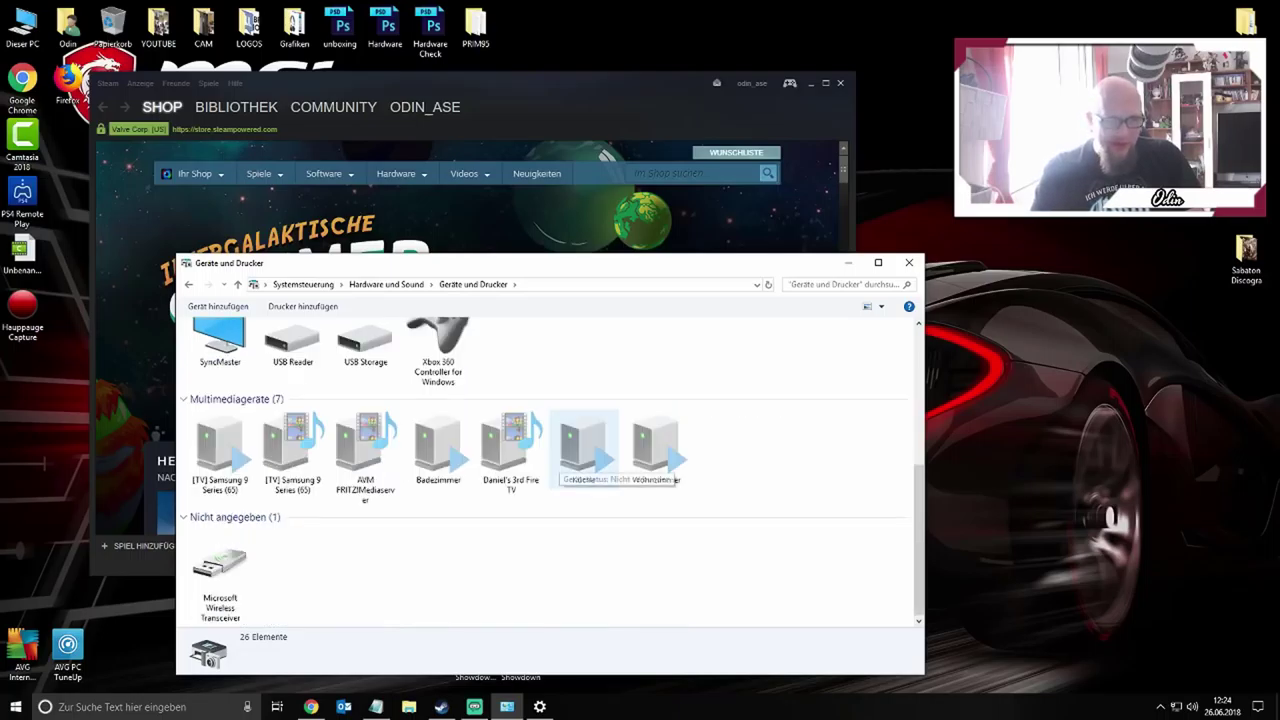
pyautogui.scroll(2, 583, 455)
pyautogui.scroll(-2, 583, 455)
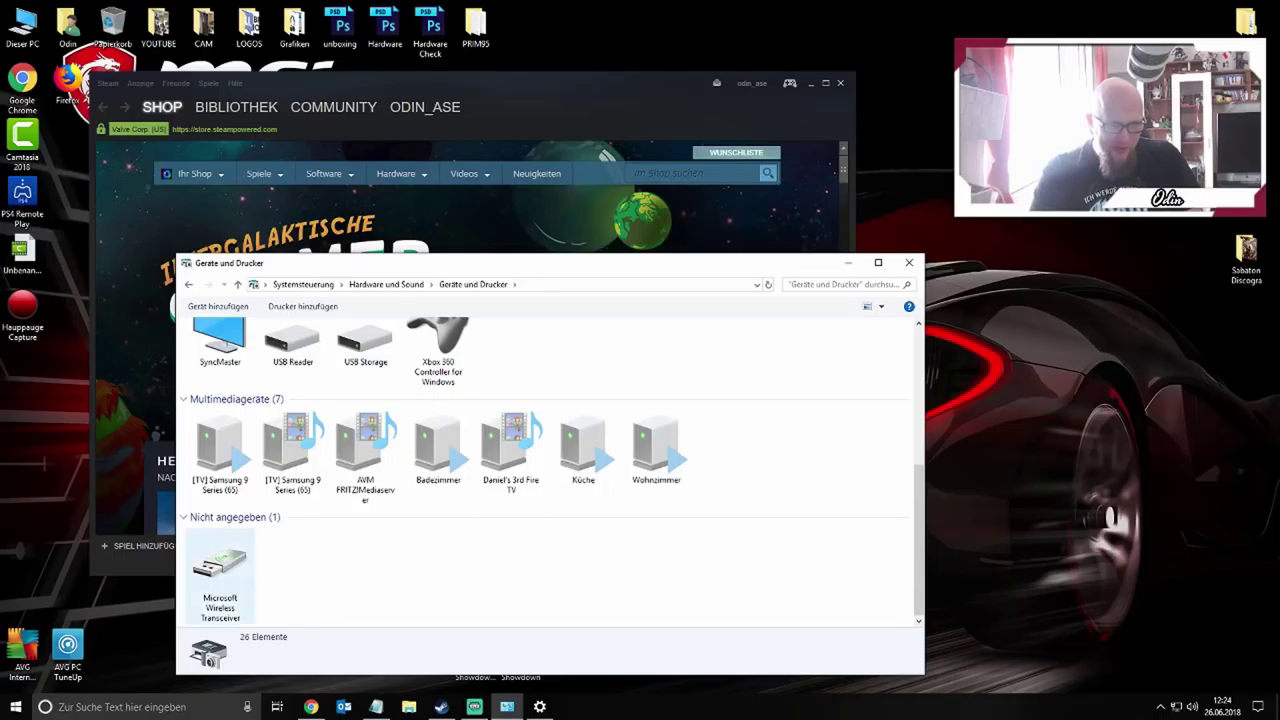
pyautogui.scroll(2, 438, 480)
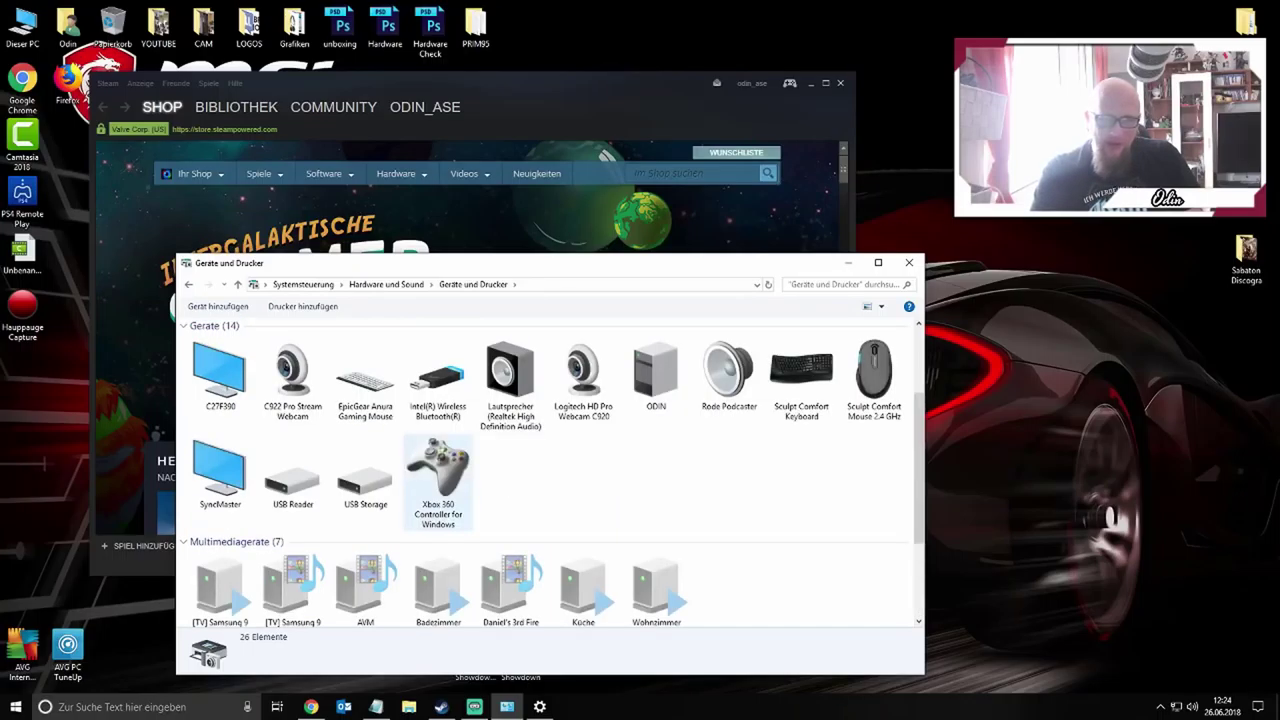
pyautogui.click(438, 481)
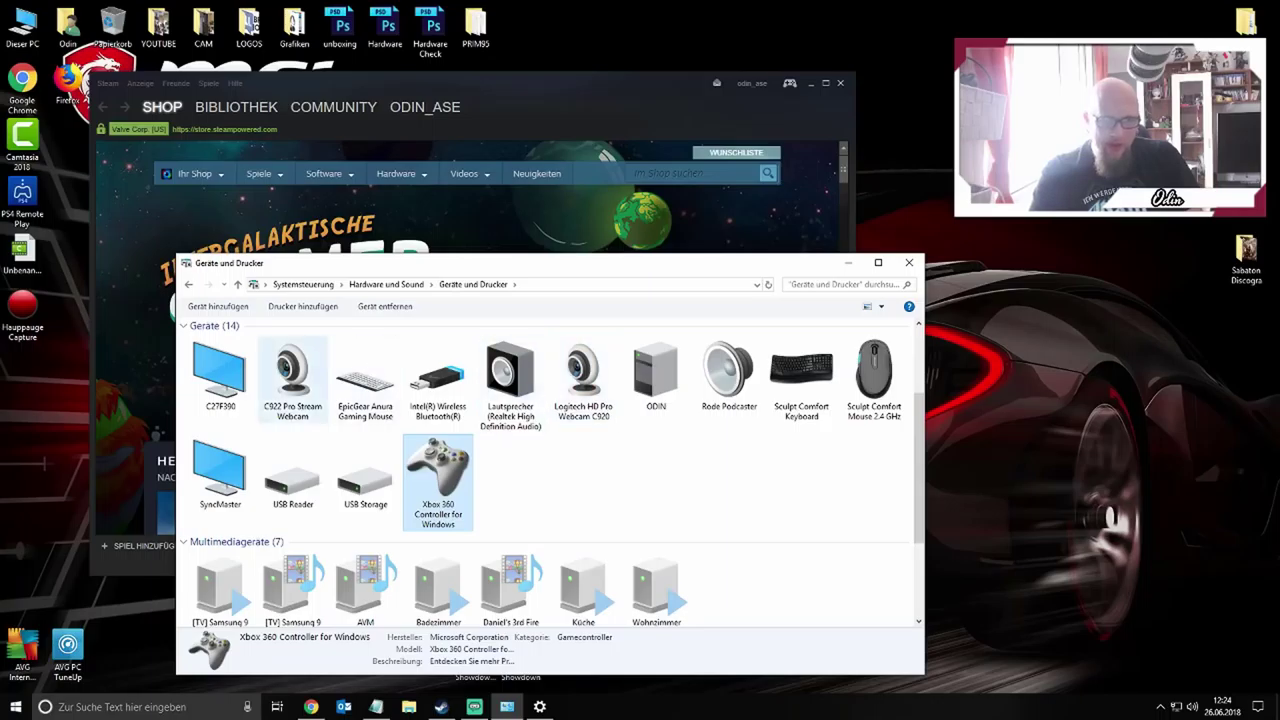
pyautogui.doubleClick(438, 481)
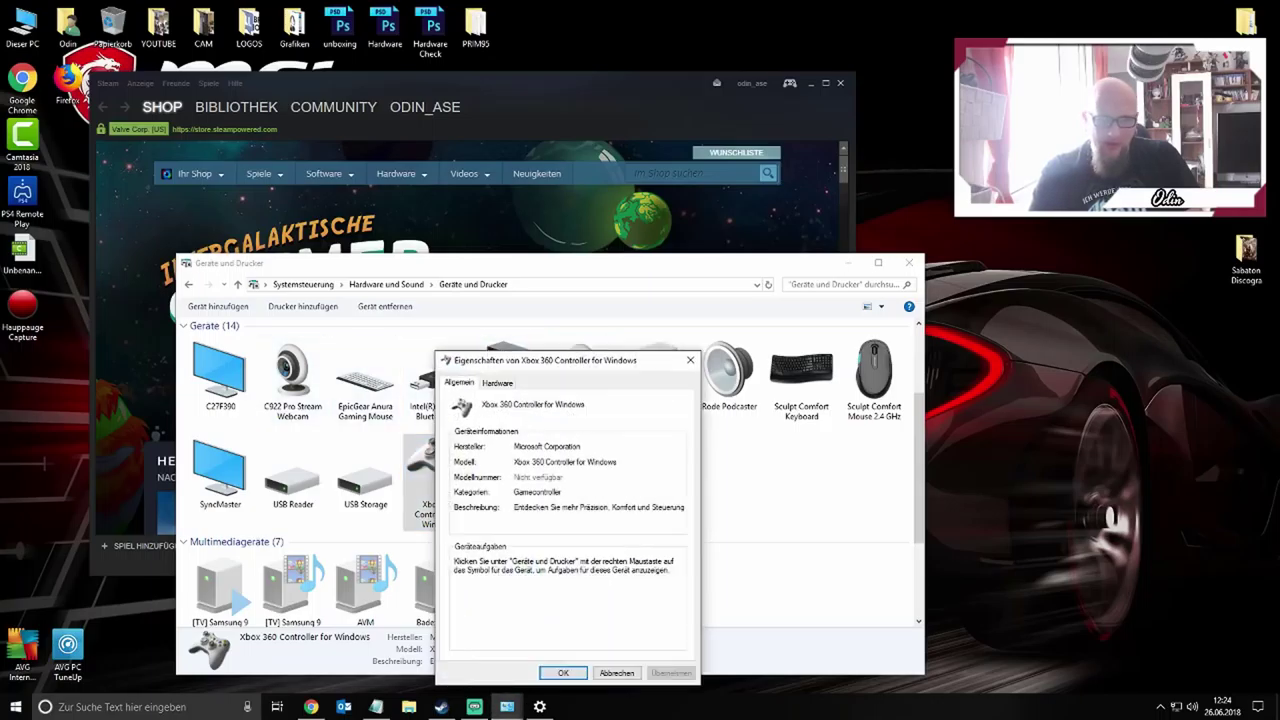
pyautogui.moveTo(560, 360); pyautogui.dragTo(388, 153)
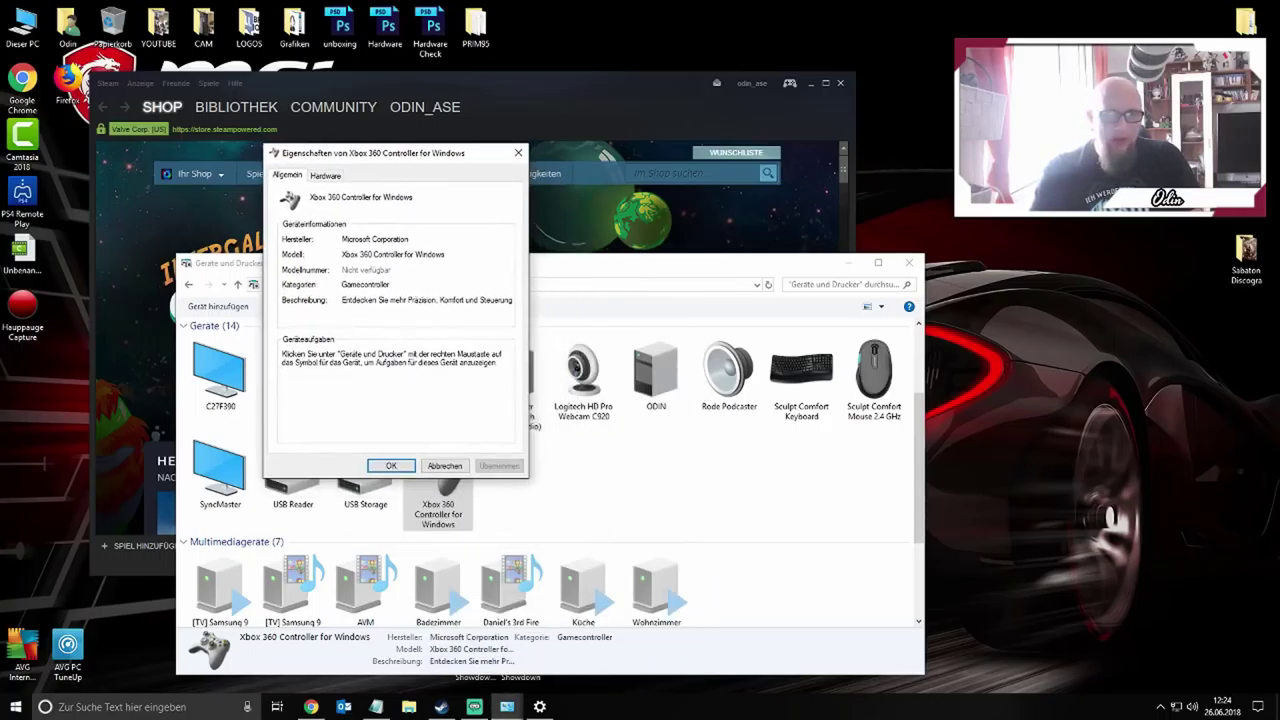
# Inspect the properties of the HID-konformer Gamecontroller function in the controller's hardware details
pyautogui.click(325, 175)
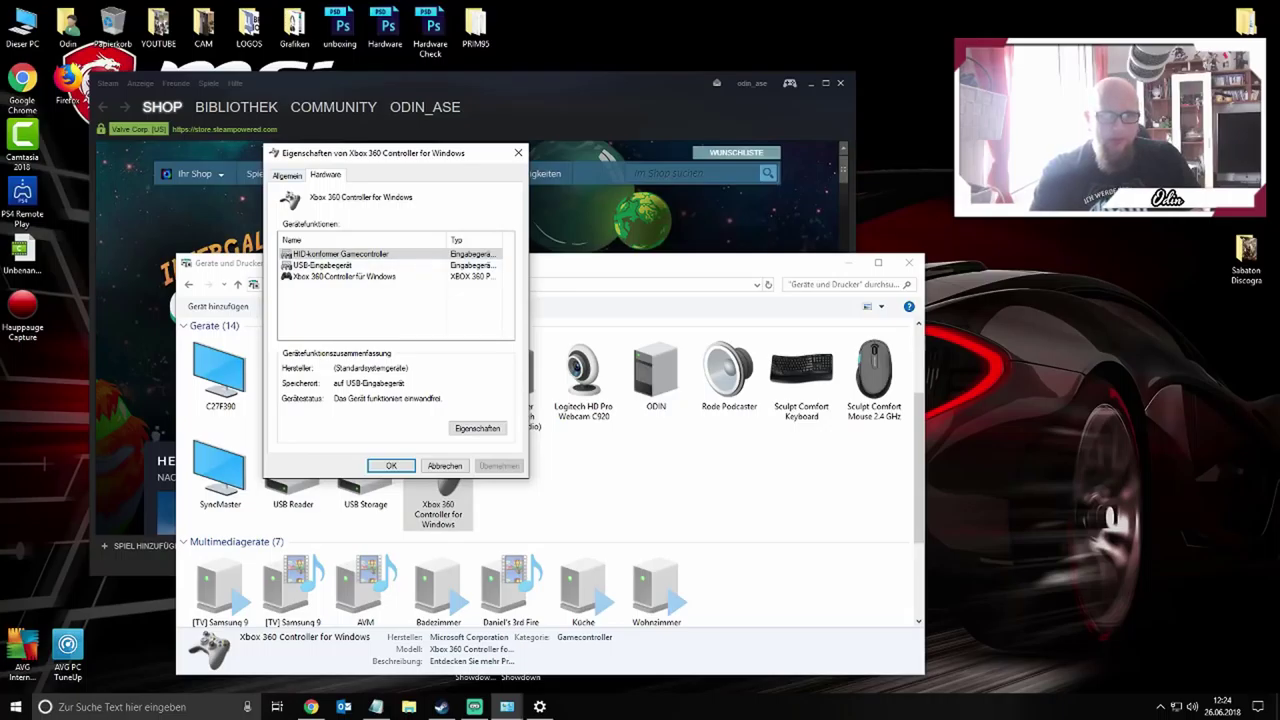
pyautogui.click(477, 428)
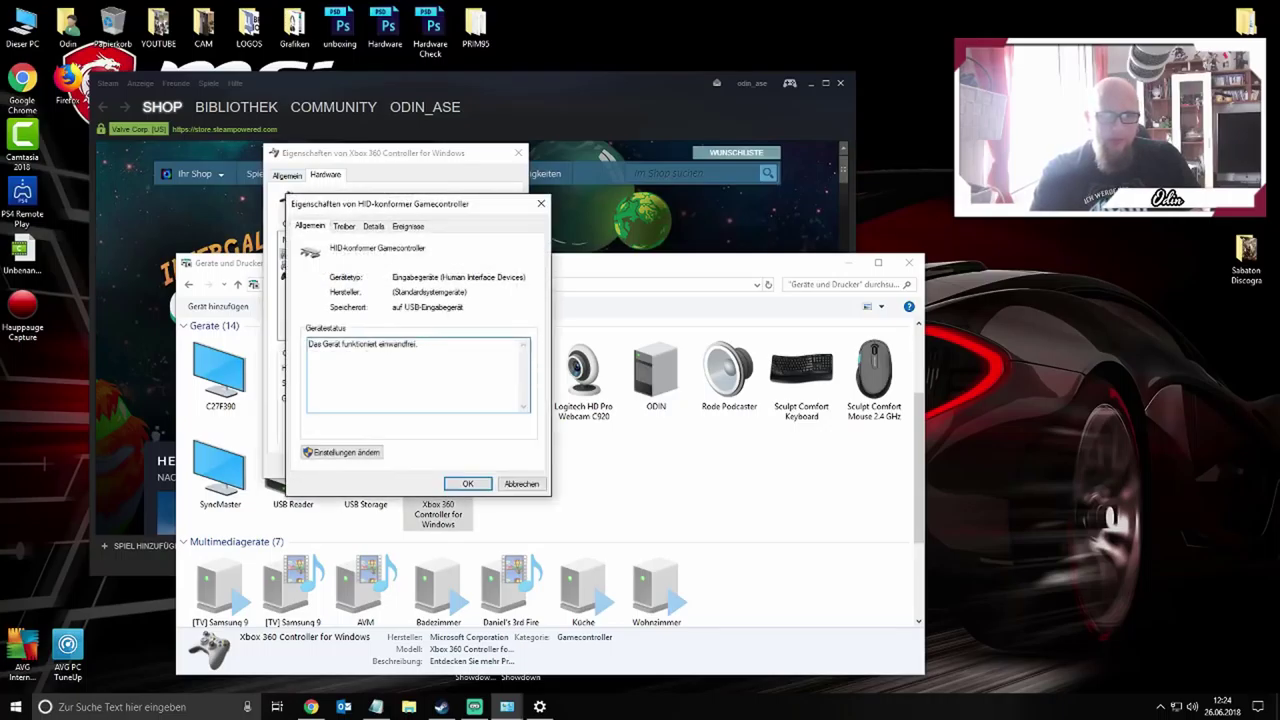
pyautogui.click(541, 203)
# Inspect the driver information and events of the Xbox 360-Controller für Windows function, and close both properties dialogs
pyautogui.click(400, 276)
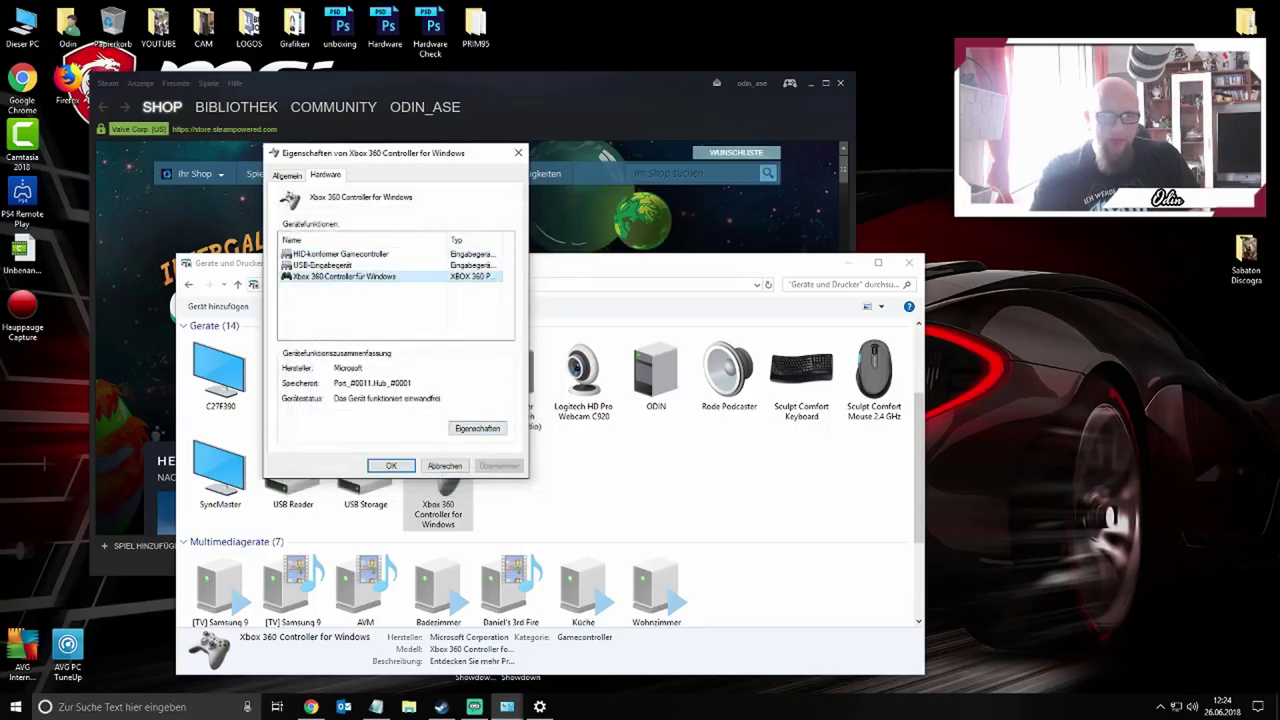
pyautogui.click(477, 428)
pyautogui.click(343, 226)
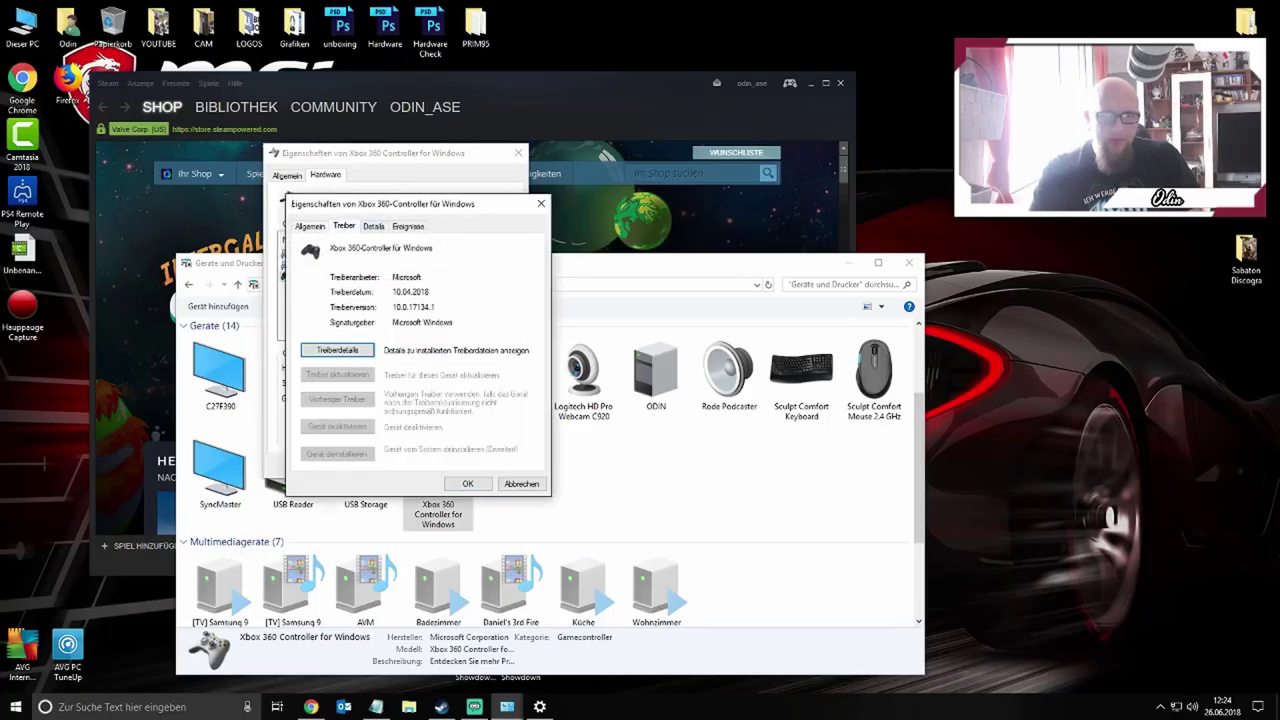
pyautogui.hotkey('ctrl', 'Tab')
pyautogui.hotkey('ctrl', 'Tab')
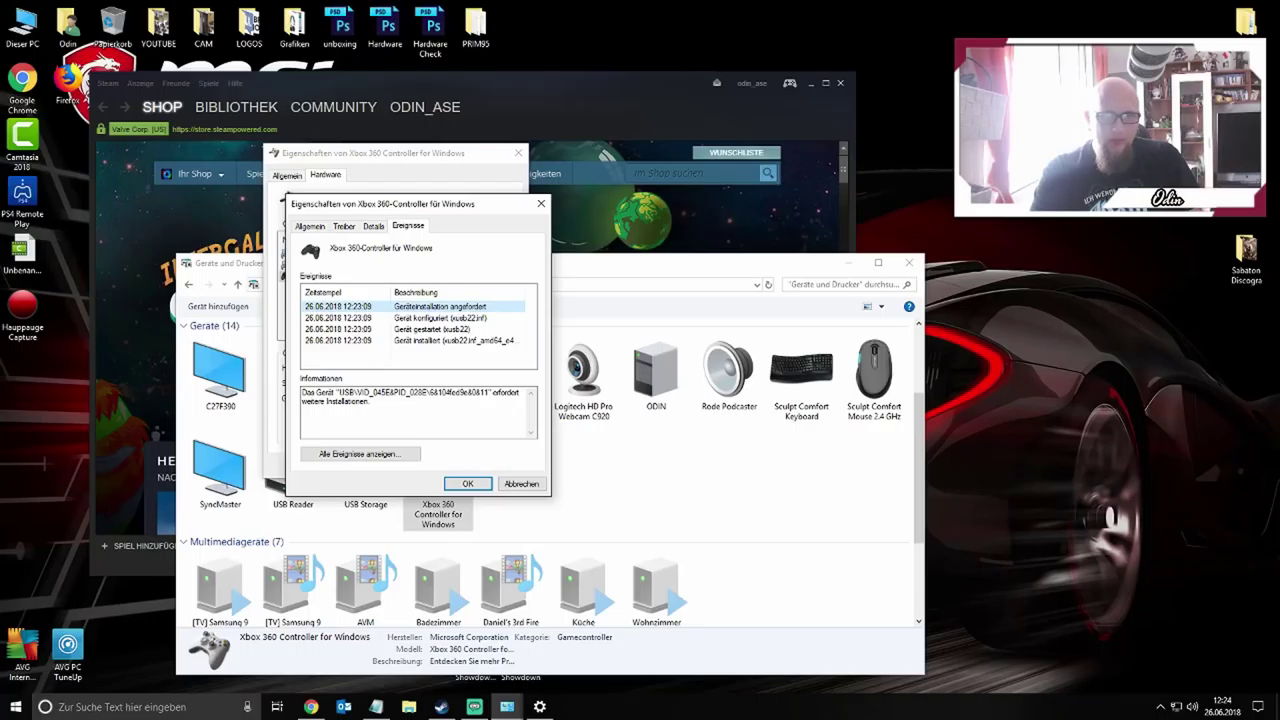
pyautogui.click(540, 204)
pyautogui.click(518, 153)
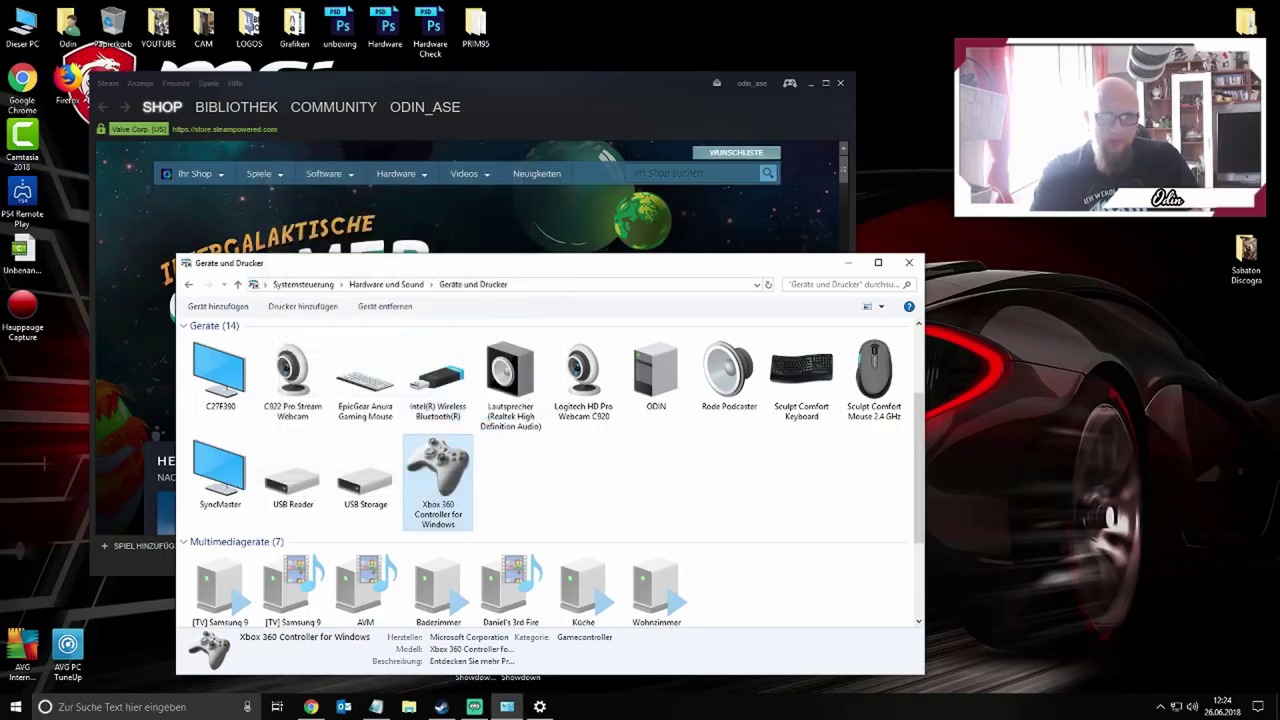
# Review the Xbox 360 controller's list of hardware functions once more and close its properties
pyautogui.rightClick(436, 496)
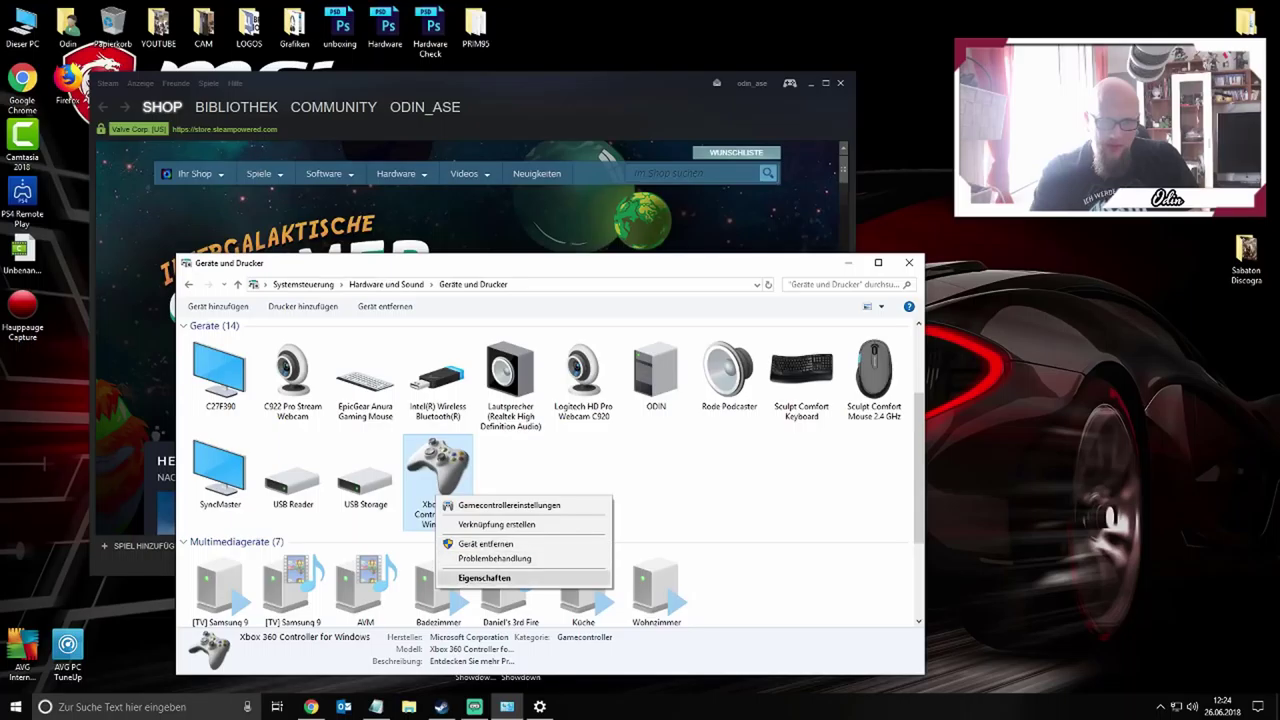
pyautogui.click(484, 578)
pyautogui.click(502, 383)
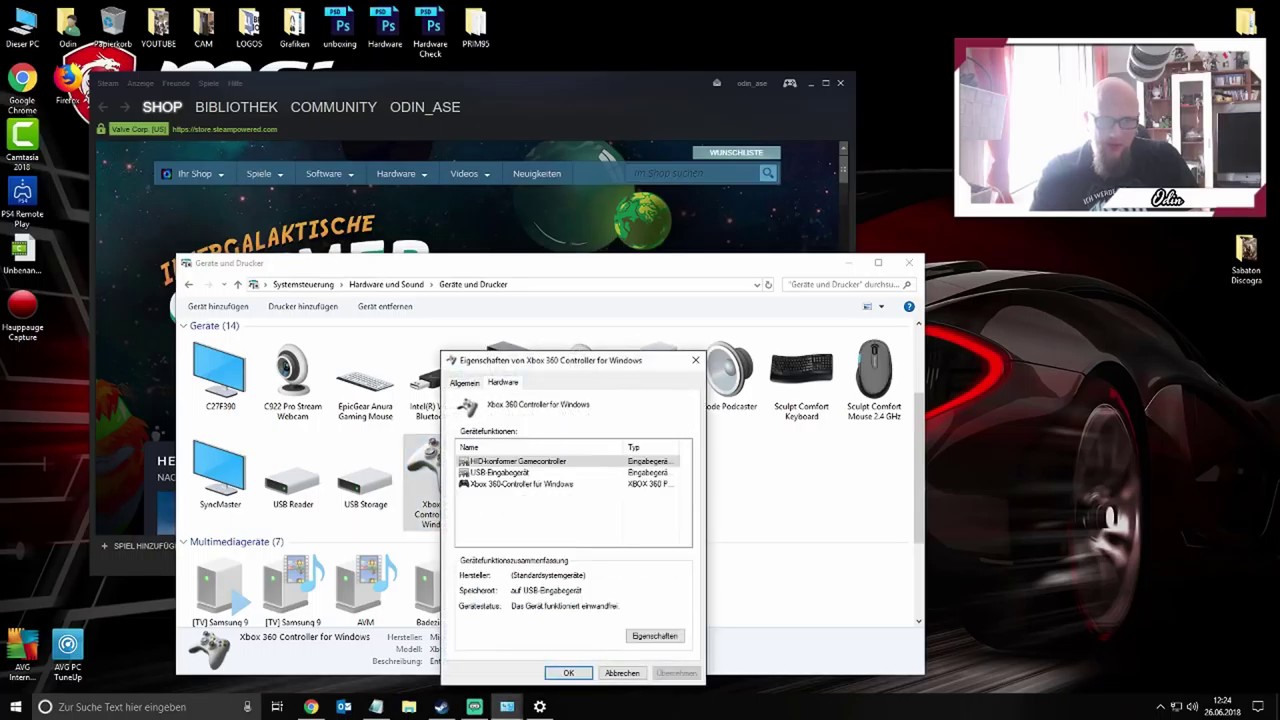
pyautogui.click(696, 360)
# Check the preferred device for older programs in the advanced Gamecontroller settings, and confirm both dialogs
pyautogui.rightClick(445, 489)
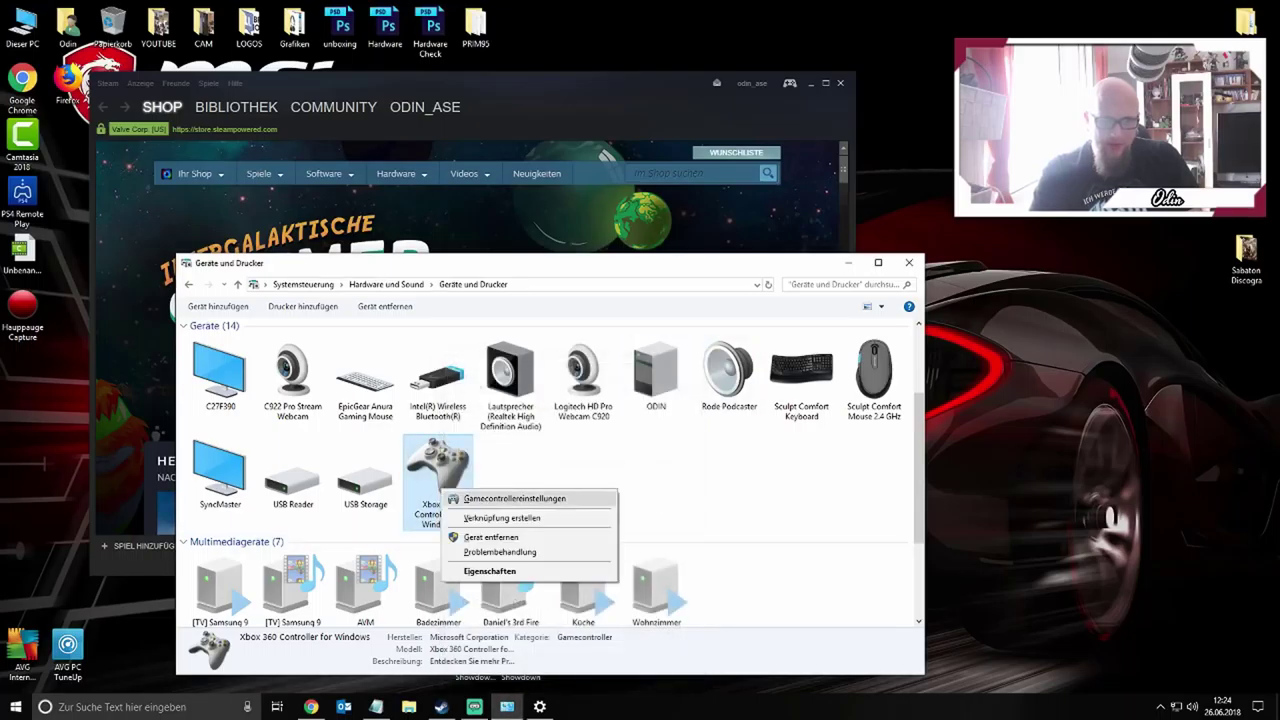
pyautogui.click(514, 498)
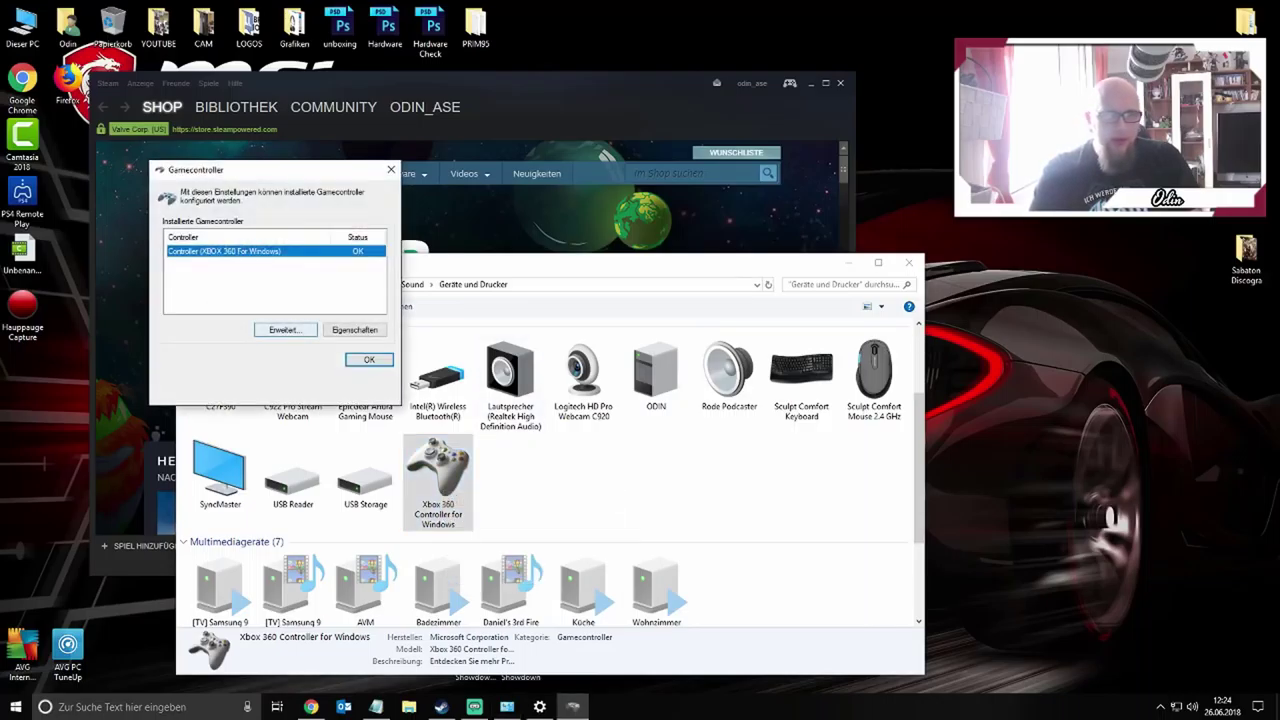
pyautogui.click(285, 329)
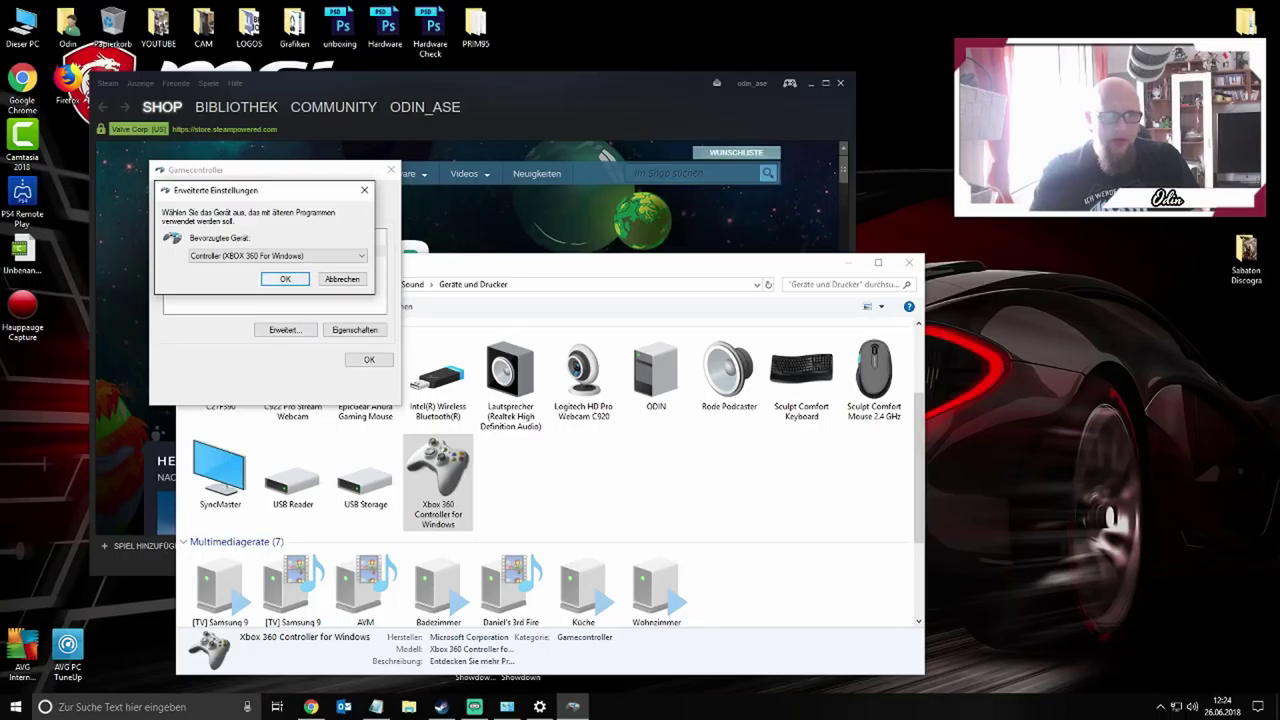
pyautogui.click(285, 278)
pyautogui.click(369, 359)
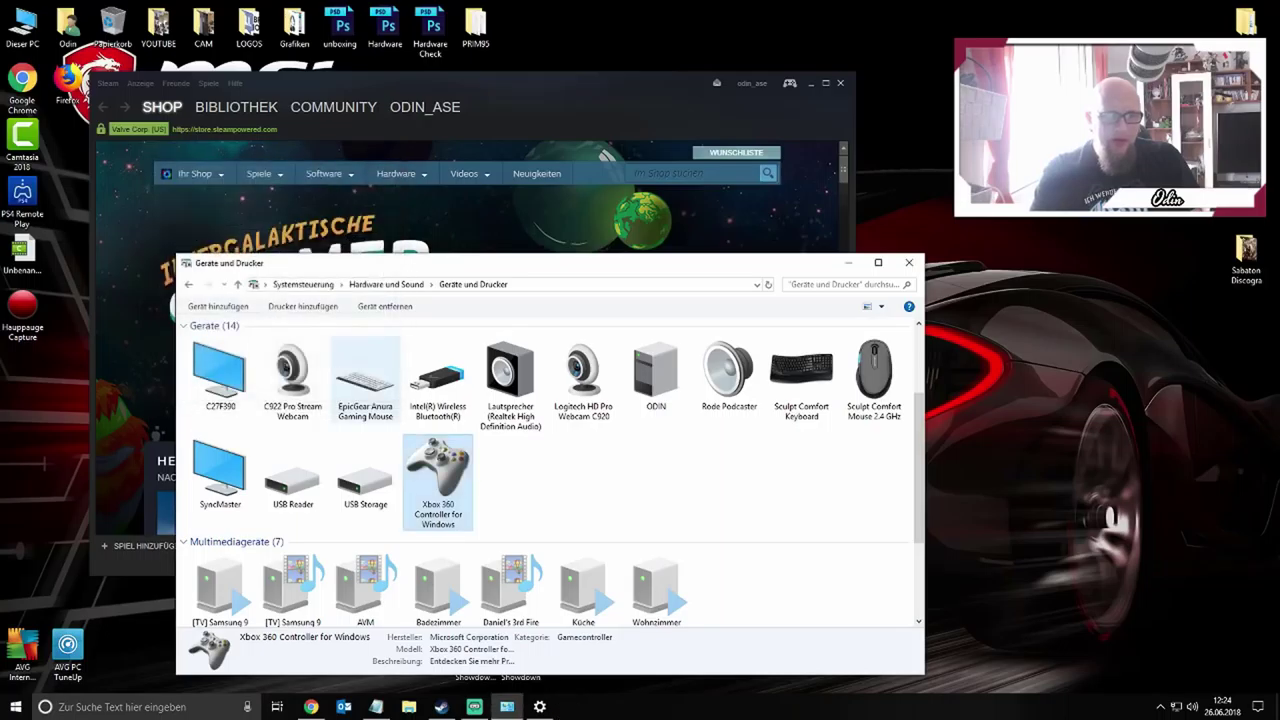
# Open the test page of Controller (XBOX 360 For Windows) to check its axes and buttons, and close the controller dialogs
pyautogui.rightClick(434, 466)
pyautogui.click(480, 476)
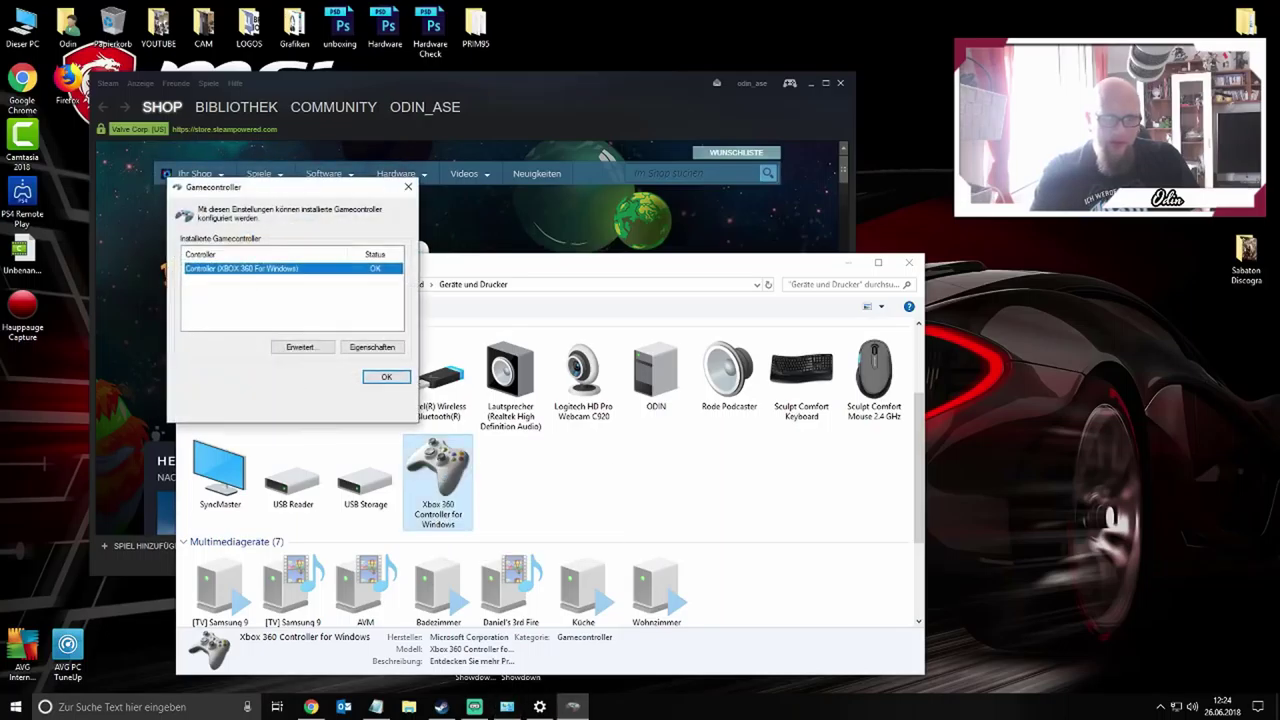
pyautogui.click(372, 347)
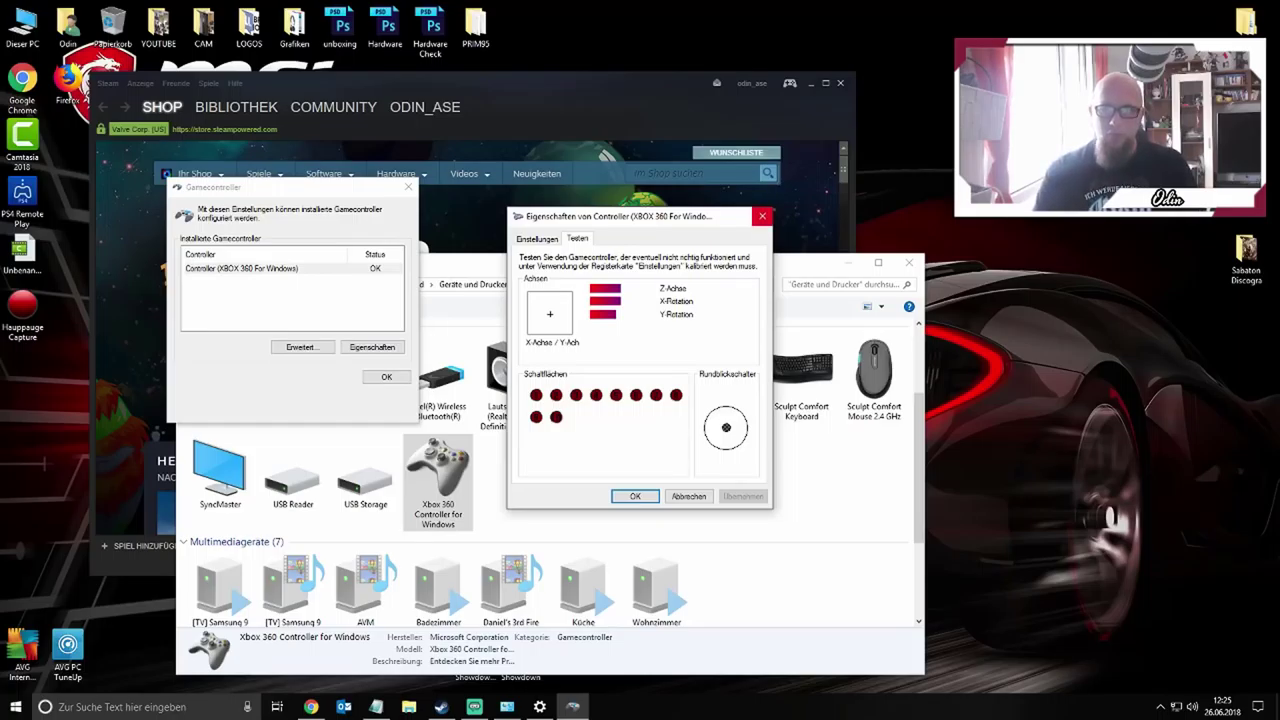
pyautogui.click(762, 216)
pyautogui.click(408, 187)
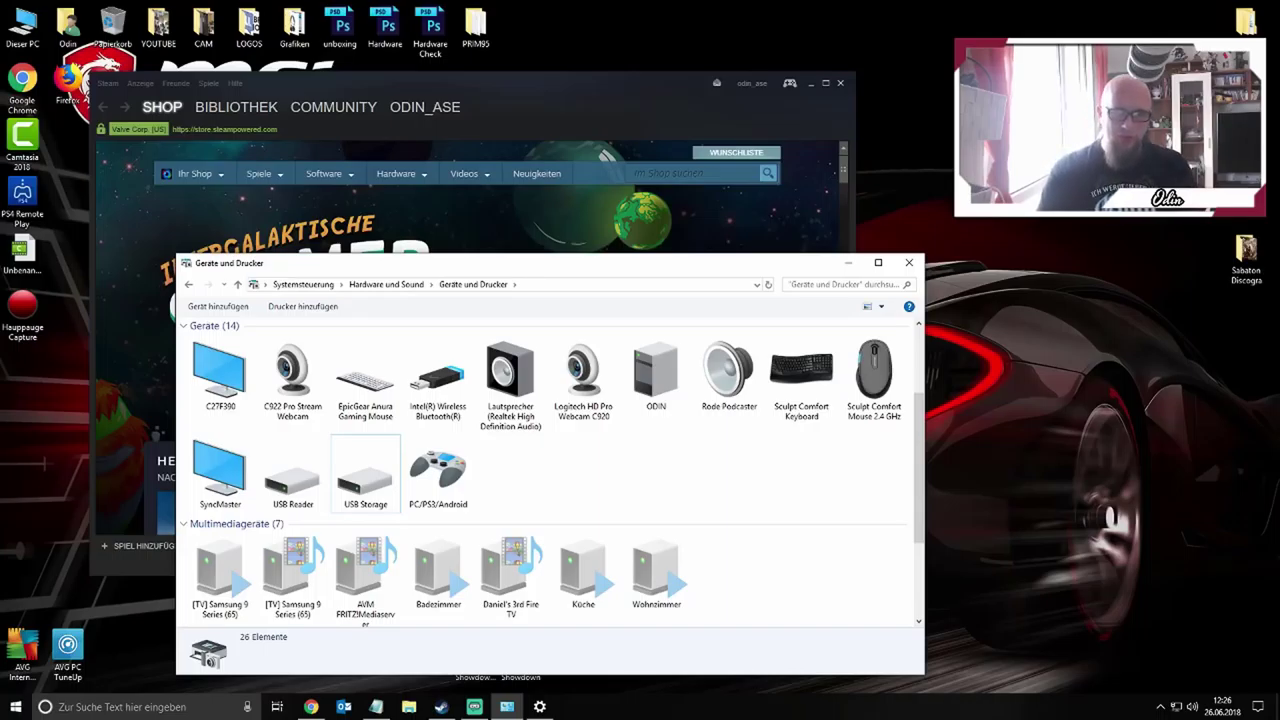
# Reopen the test page of Controller (XBOX 360 For Windows), check its axes and buttons, and close the controller dialogs
pyautogui.click(437, 470)
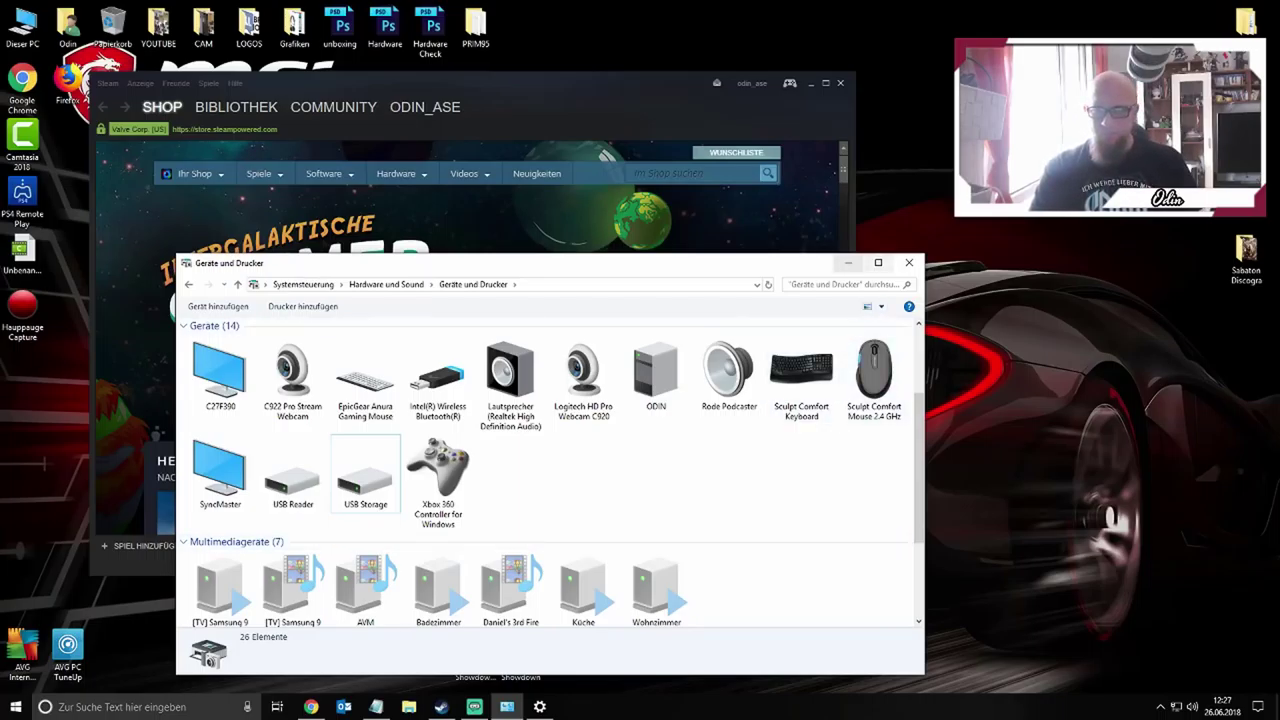
pyautogui.rightClick(447, 462)
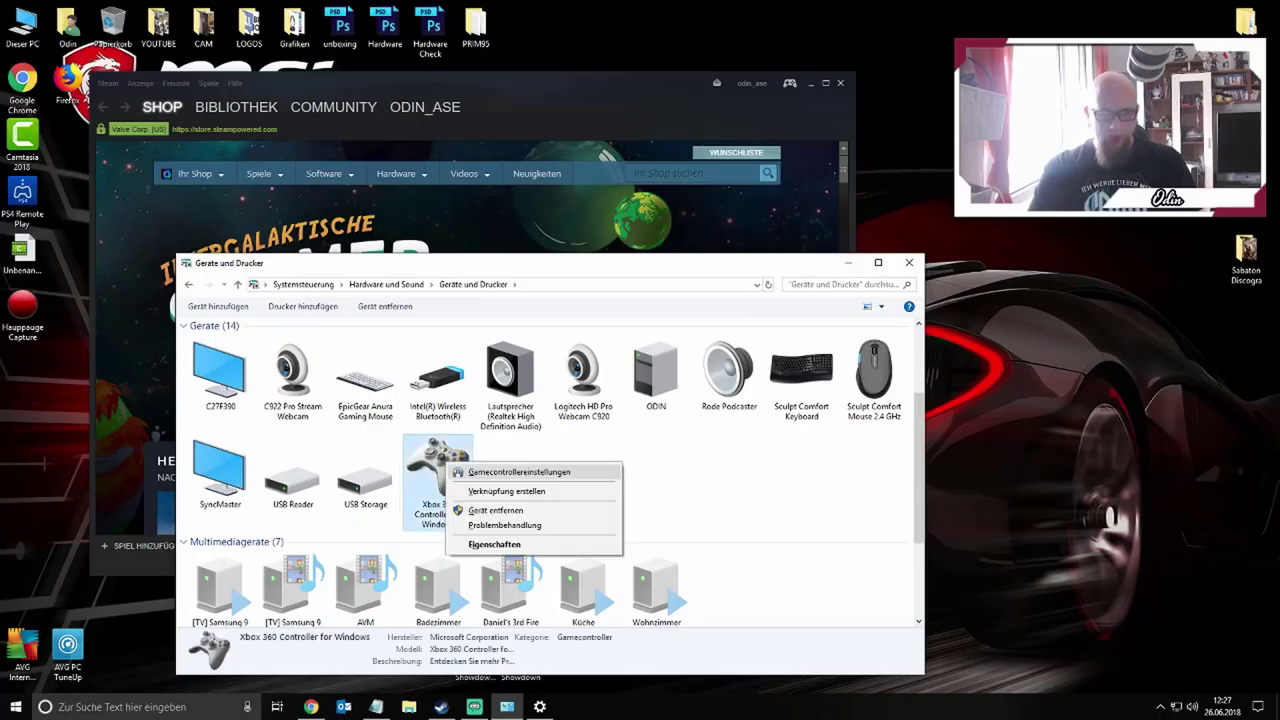
pyautogui.click(510, 472)
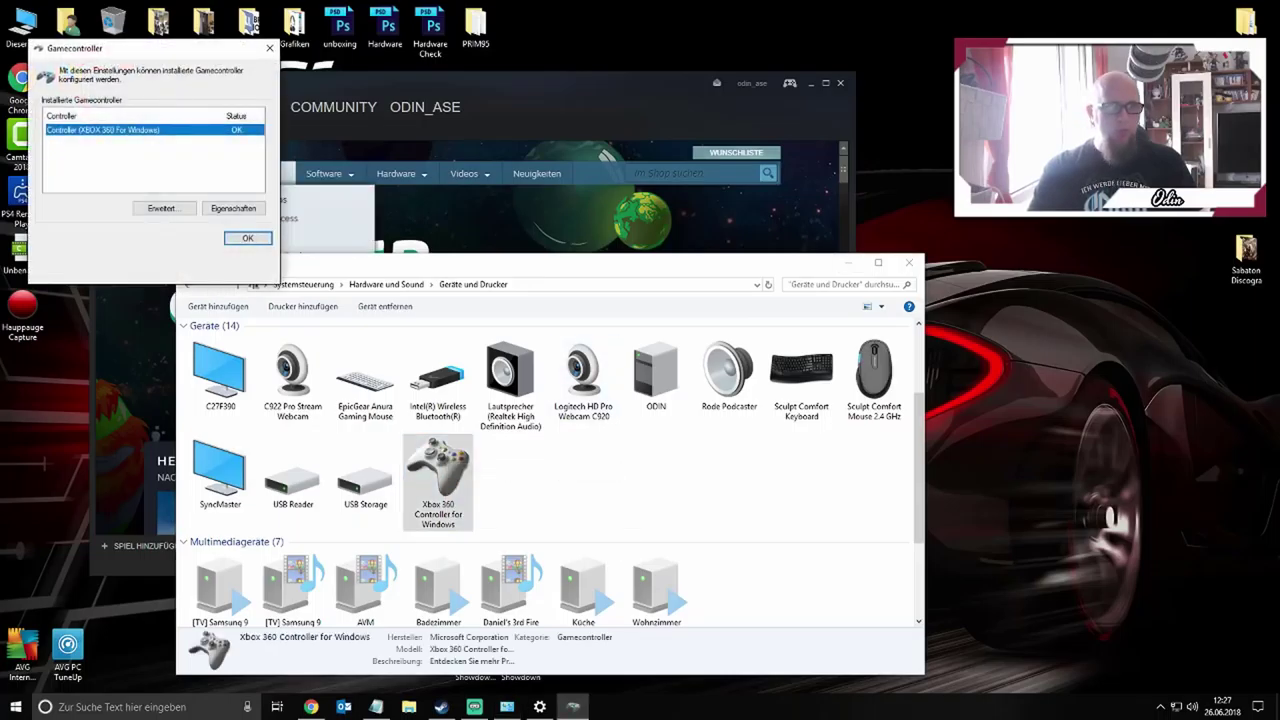
pyautogui.click(233, 208)
pyautogui.moveTo(589, 225); pyautogui.dragTo(577, 164)
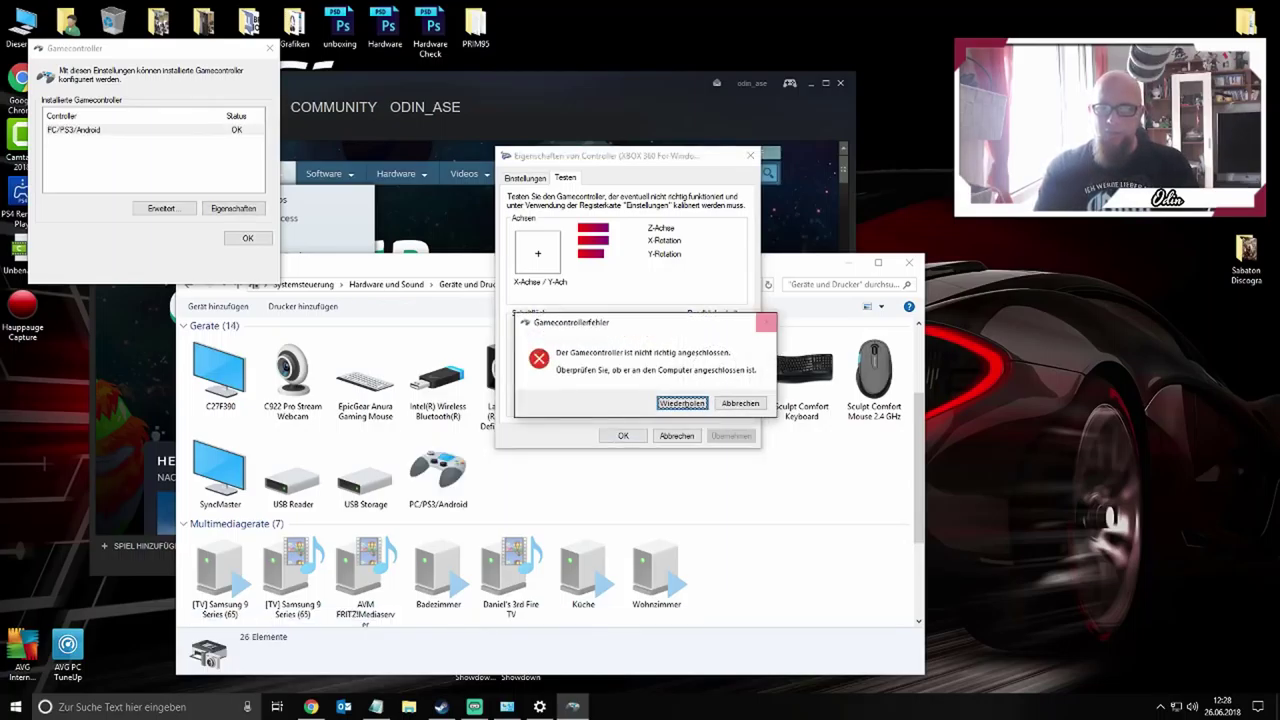
pyautogui.click(766, 321)
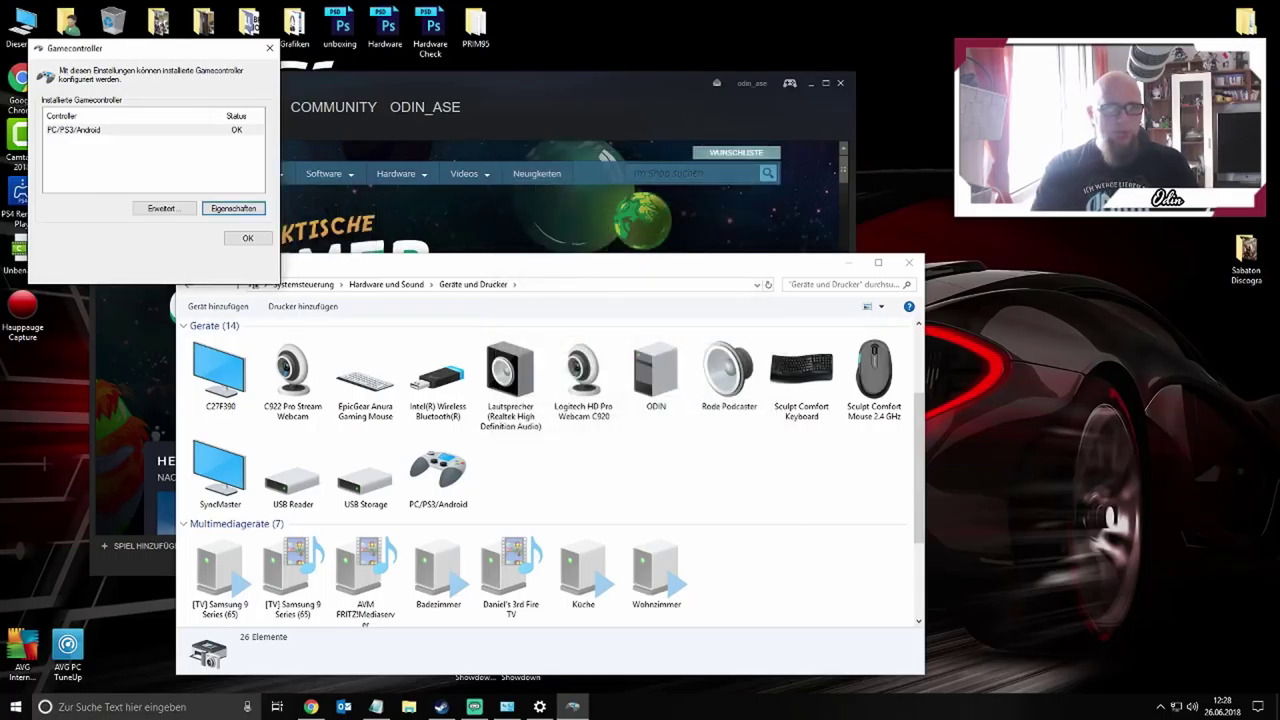
pyautogui.click(269, 48)
# Test the axes and buttons of the PC/PS3/Android gamepad in its controller properties, and close the dialogs
pyautogui.click(436, 470)
pyautogui.rightClick(425, 467)
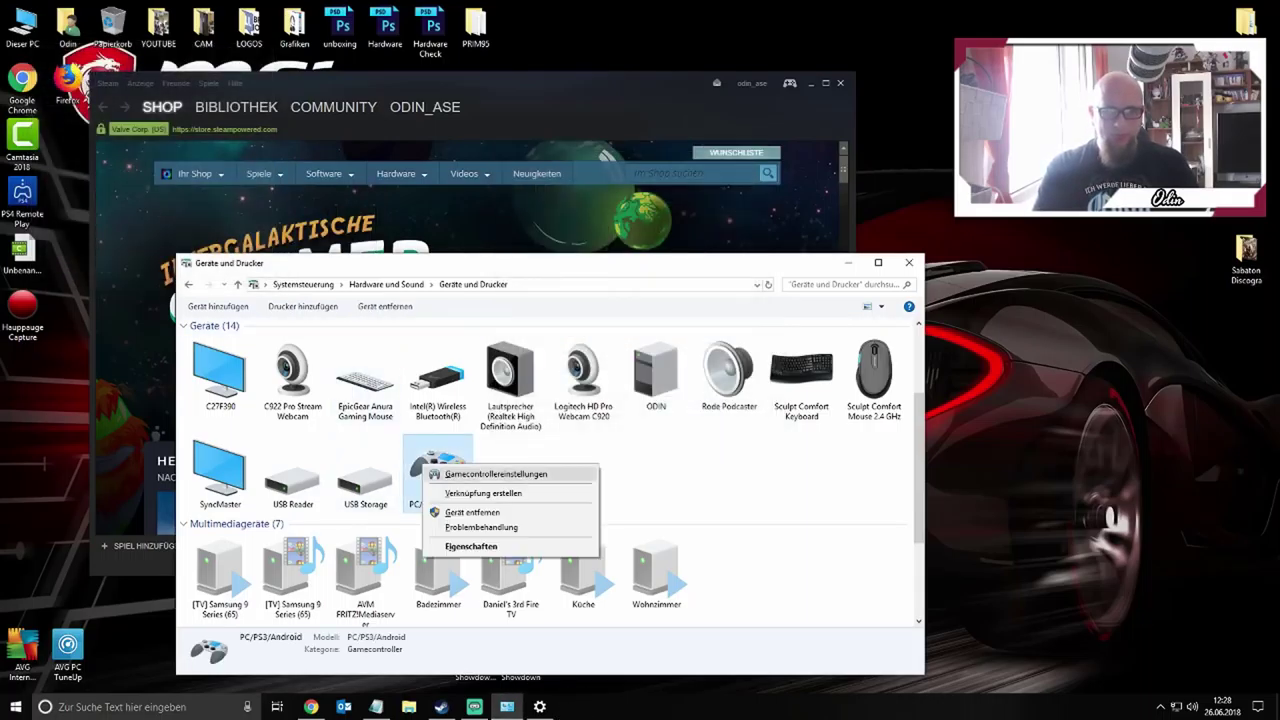
pyautogui.click(495, 474)
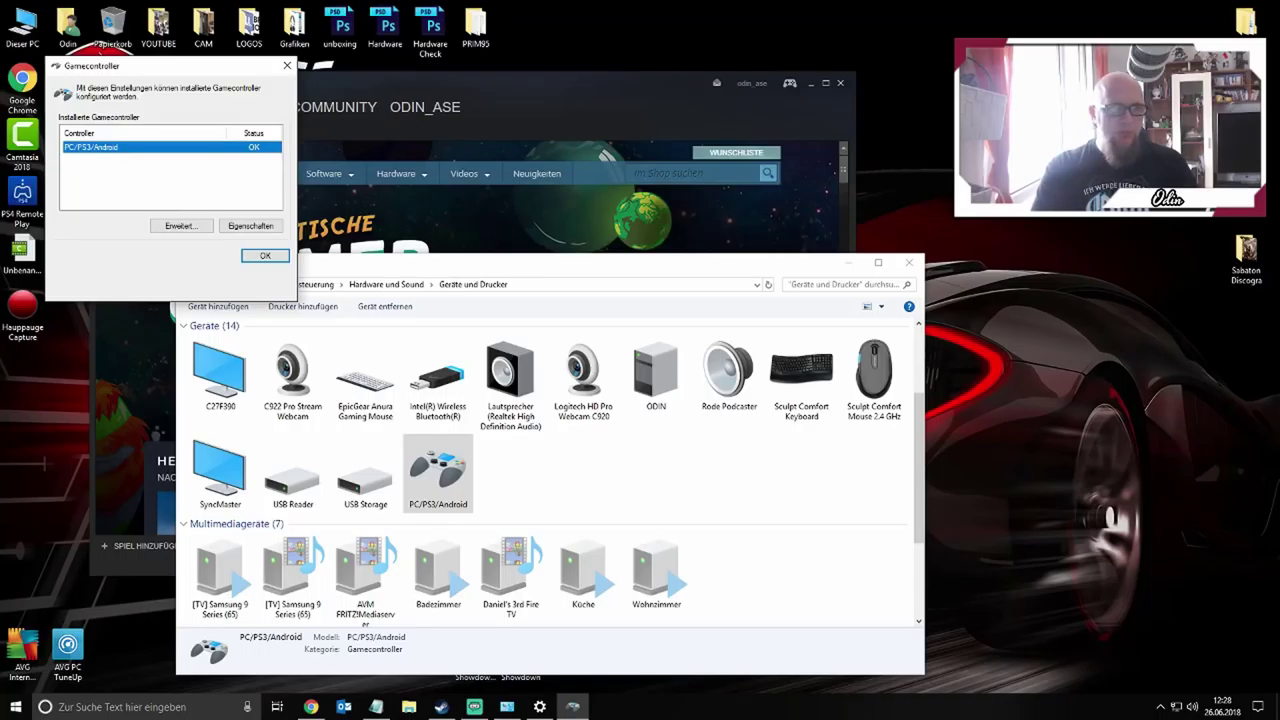
pyautogui.click(250, 225)
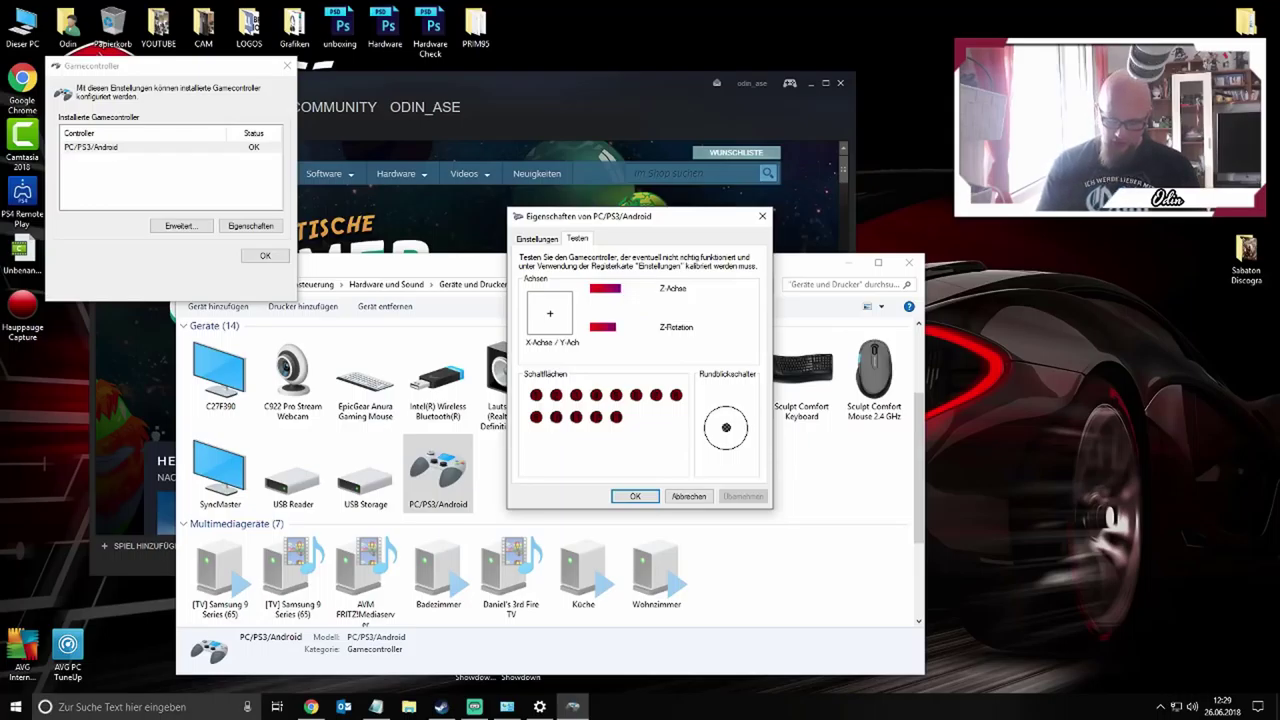
pyautogui.click(762, 216)
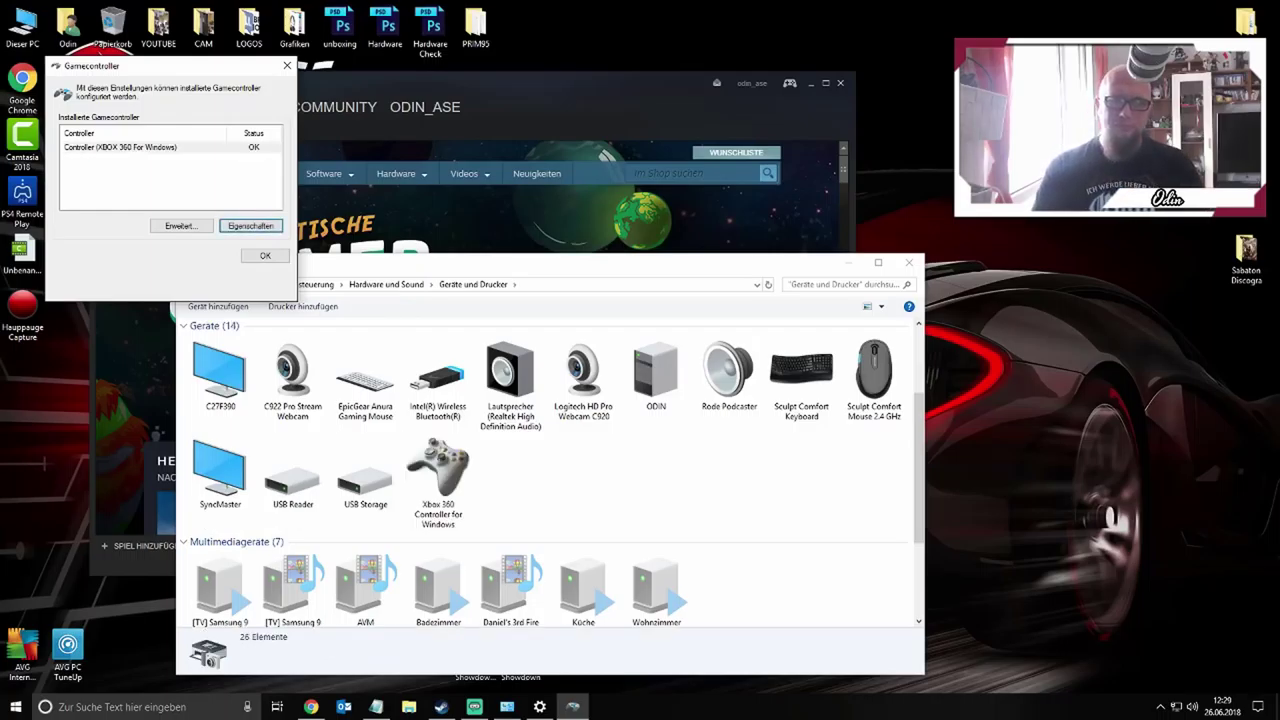
pyautogui.click(264, 255)
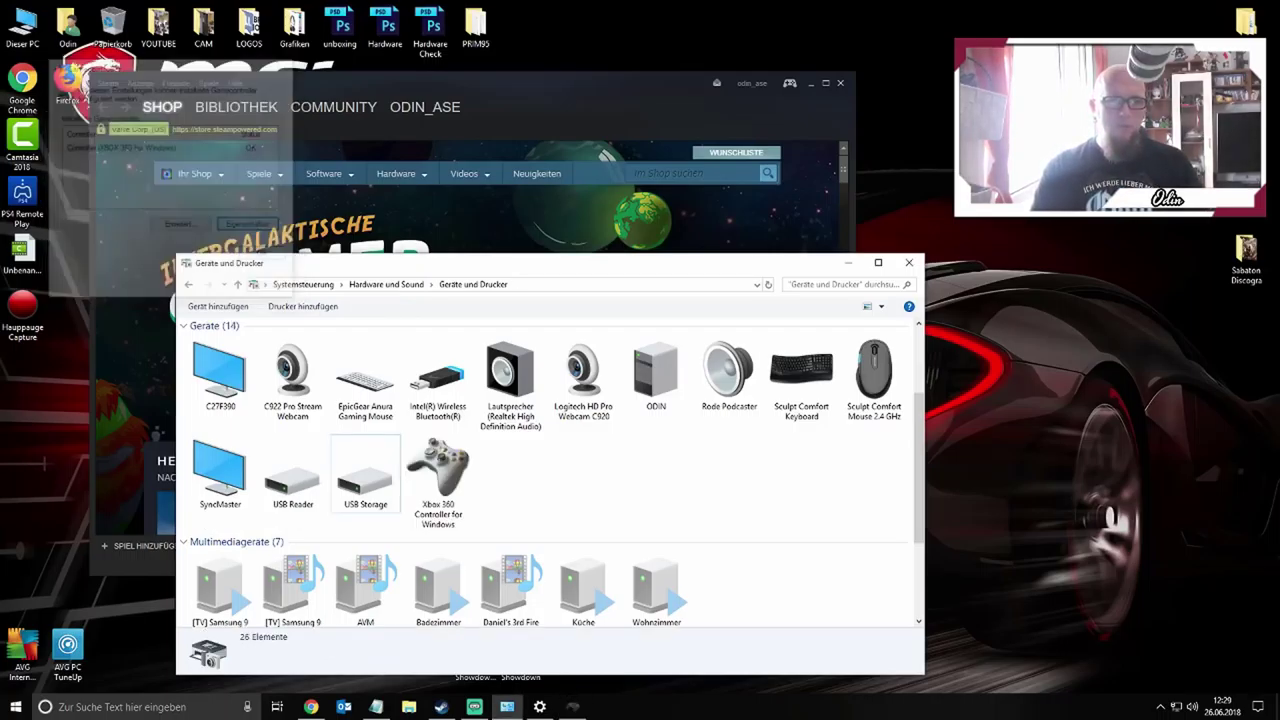
# Check the Xbox 360 controller's test page once more, and close the controller dialogs and the Geräte und Drucker window
pyautogui.rightClick(412, 452)
pyautogui.click(480, 478)
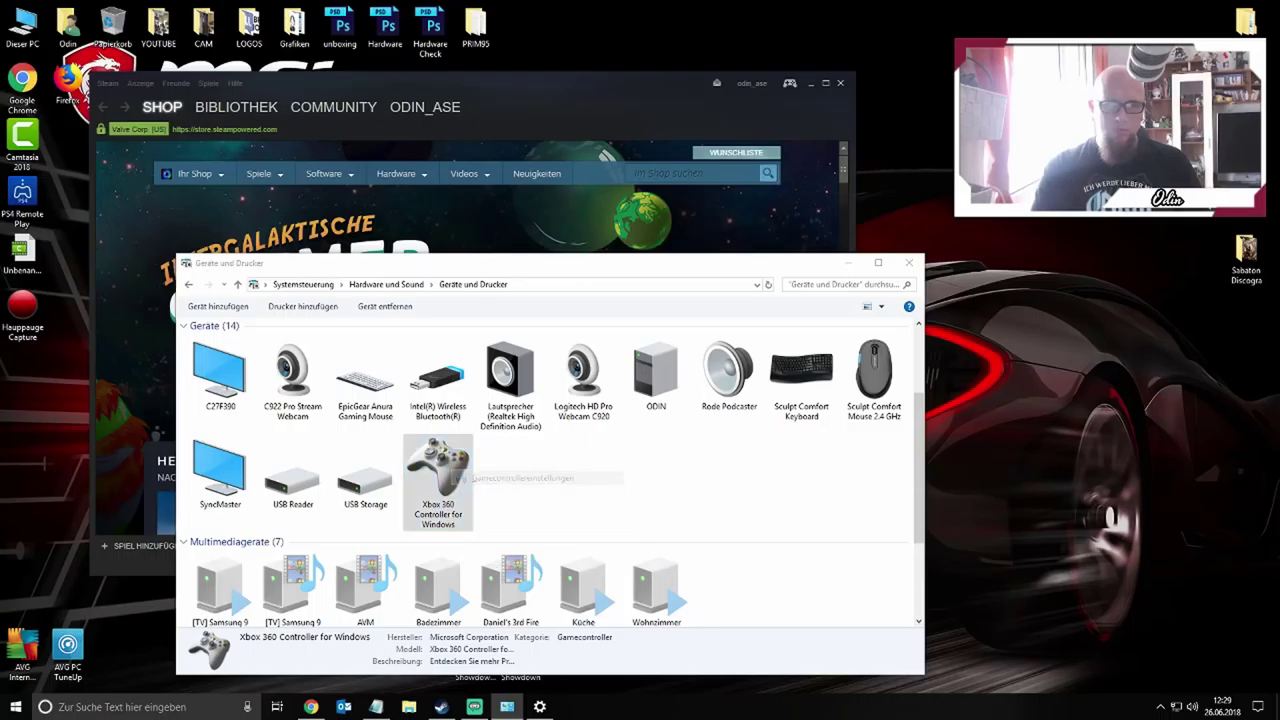
pyautogui.click(268, 243)
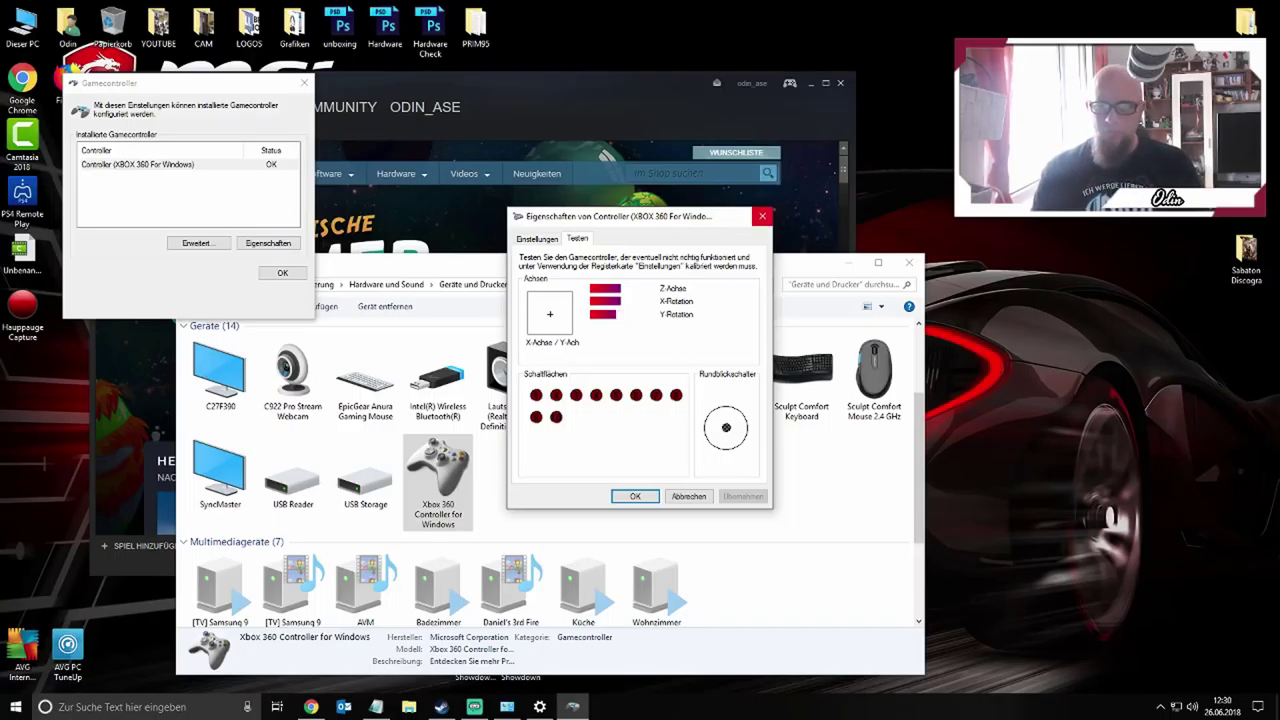
pyautogui.click(762, 216)
pyautogui.click(304, 82)
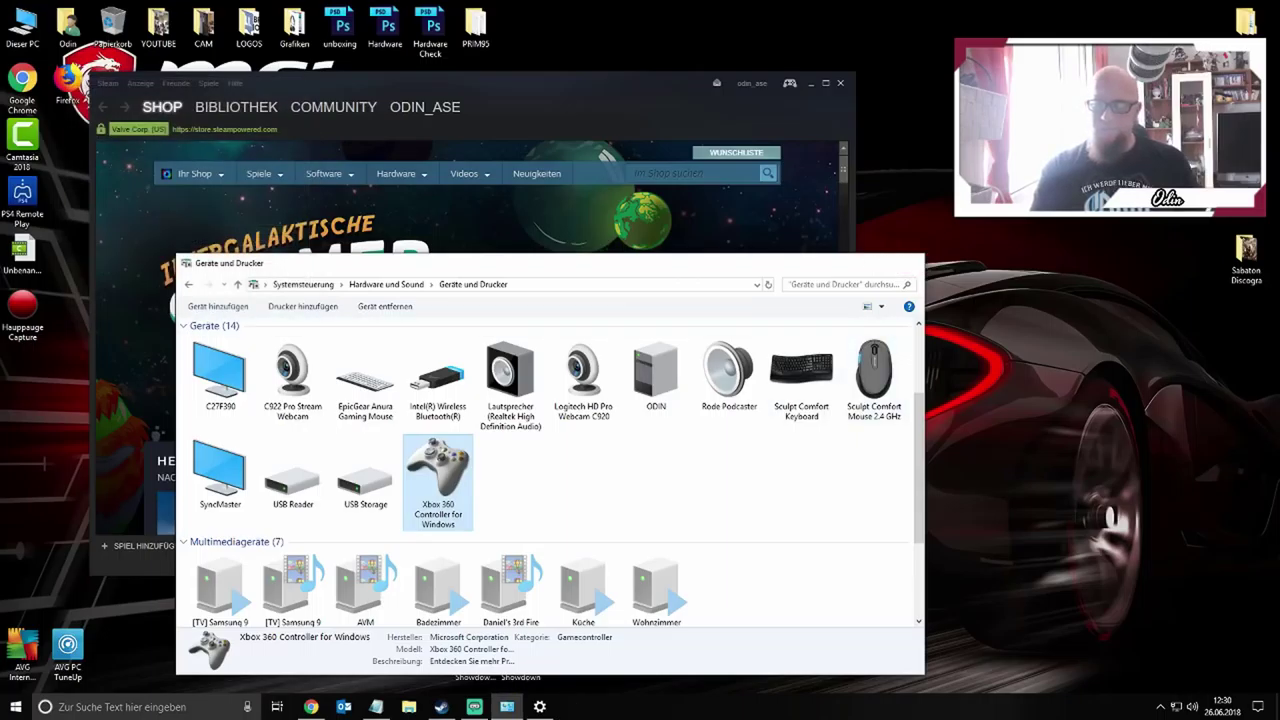
pyautogui.click(908, 262)
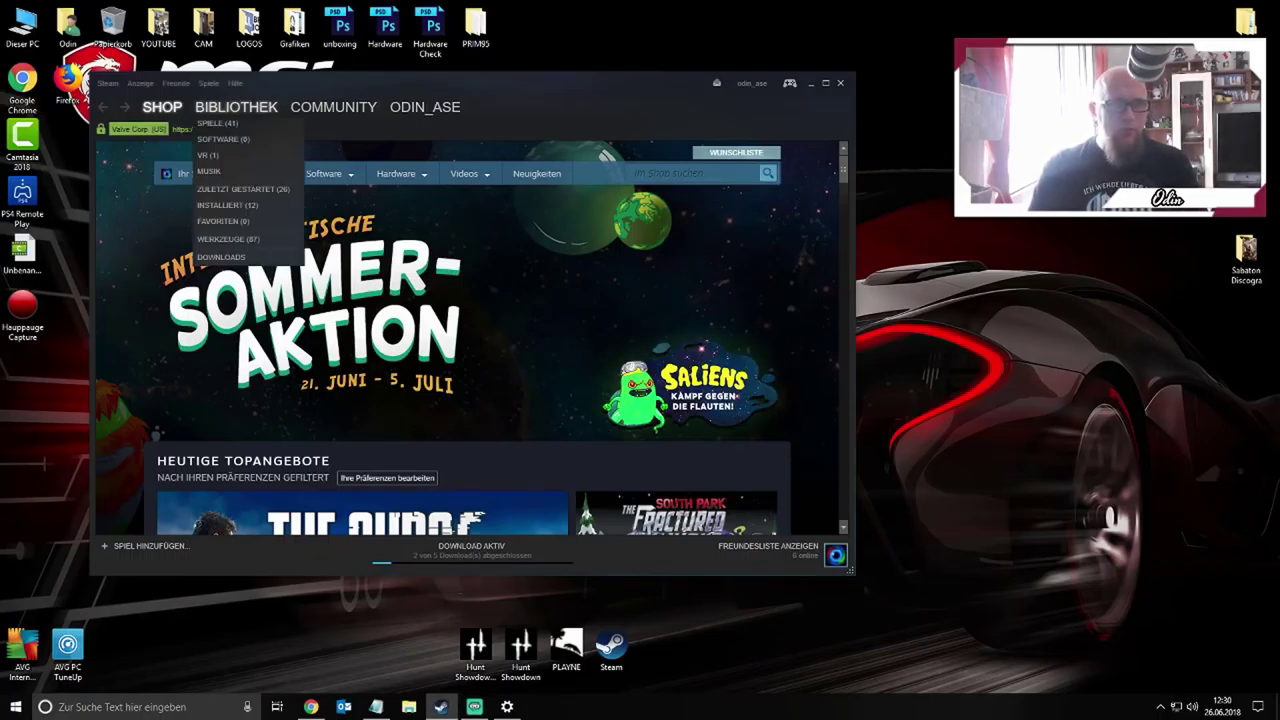
# Switch to the Steam library and view the entries for Hunt: Showdown, Hunt: Showdown (Test Server) and PLAYNE
pyautogui.click(236, 107)
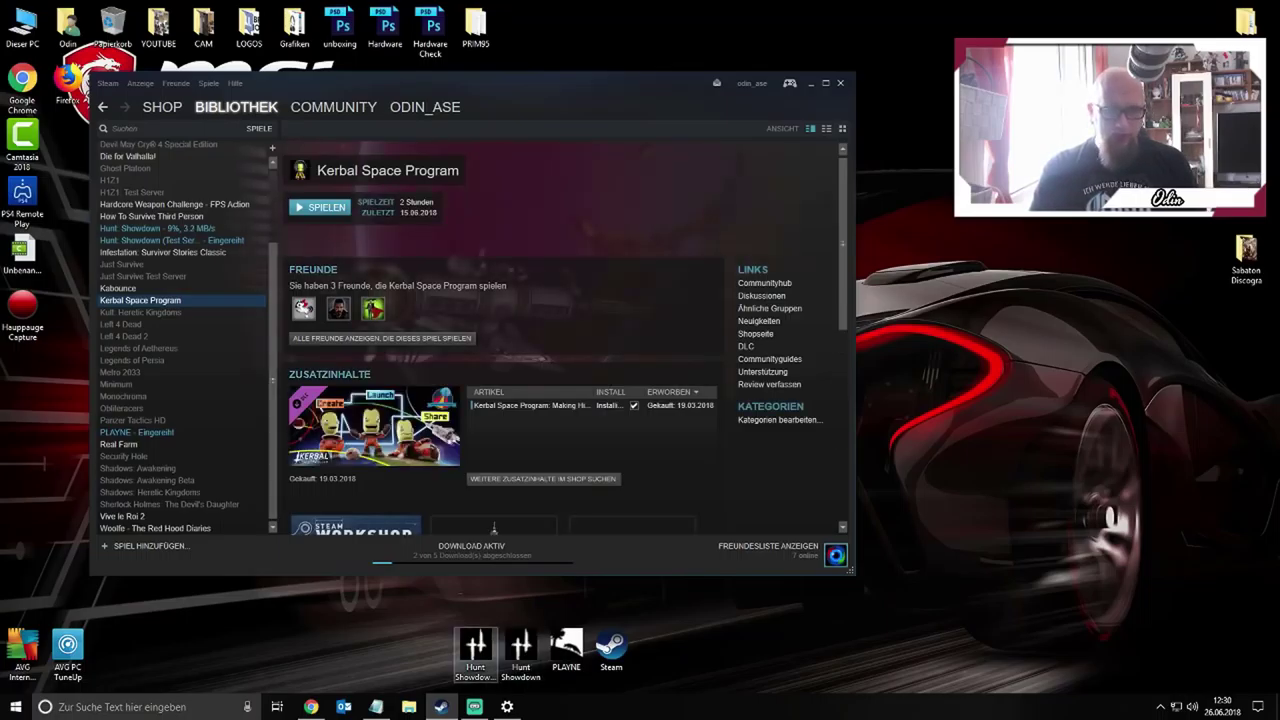
pyautogui.click(157, 228)
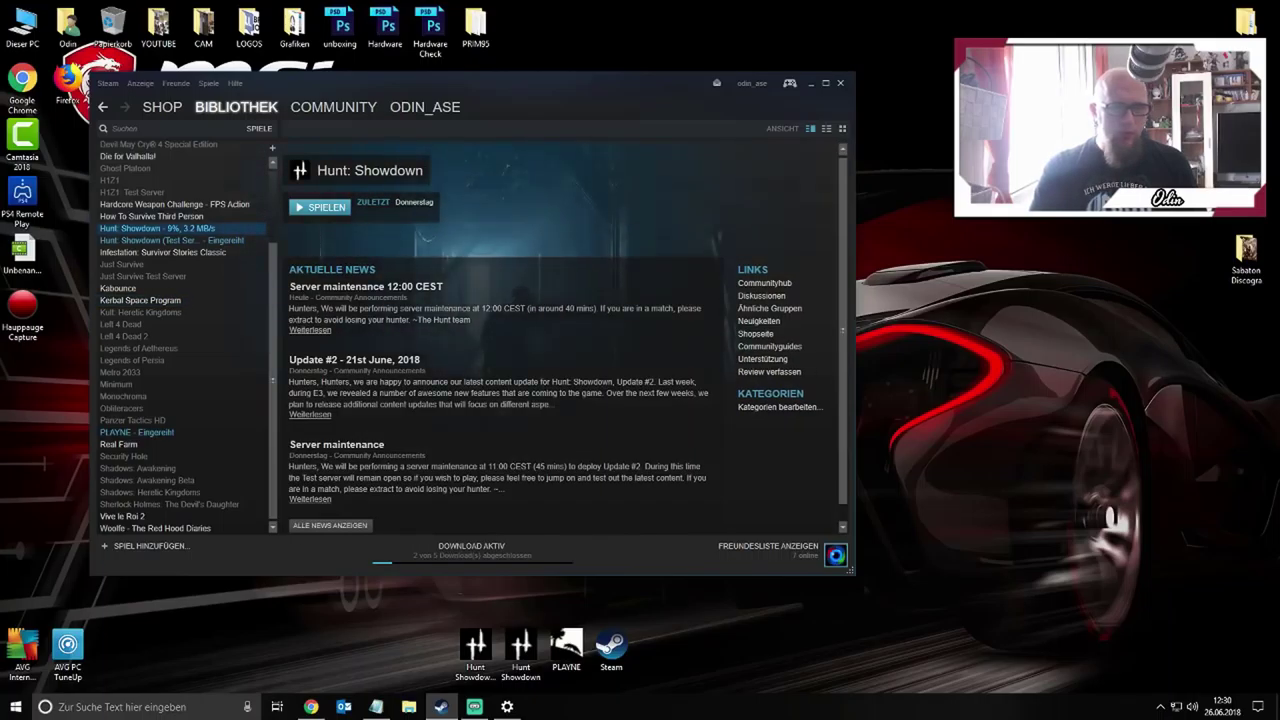
pyautogui.click(150, 240)
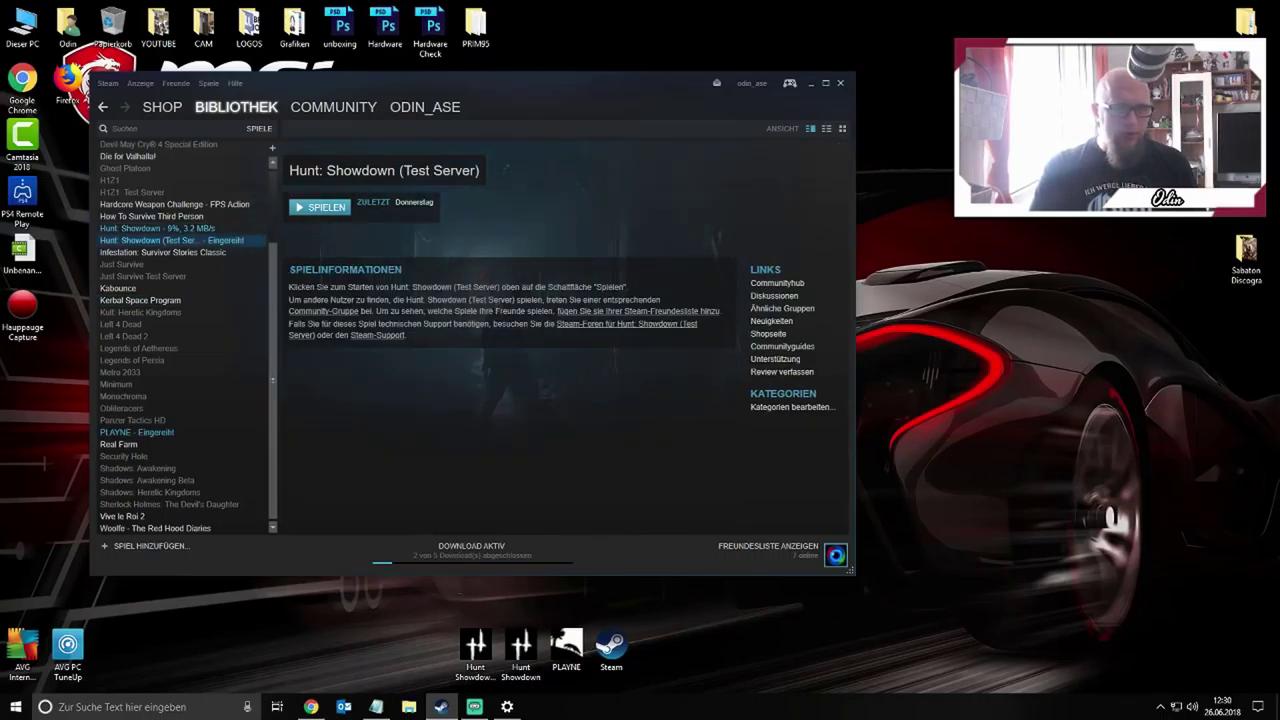
pyautogui.click(137, 432)
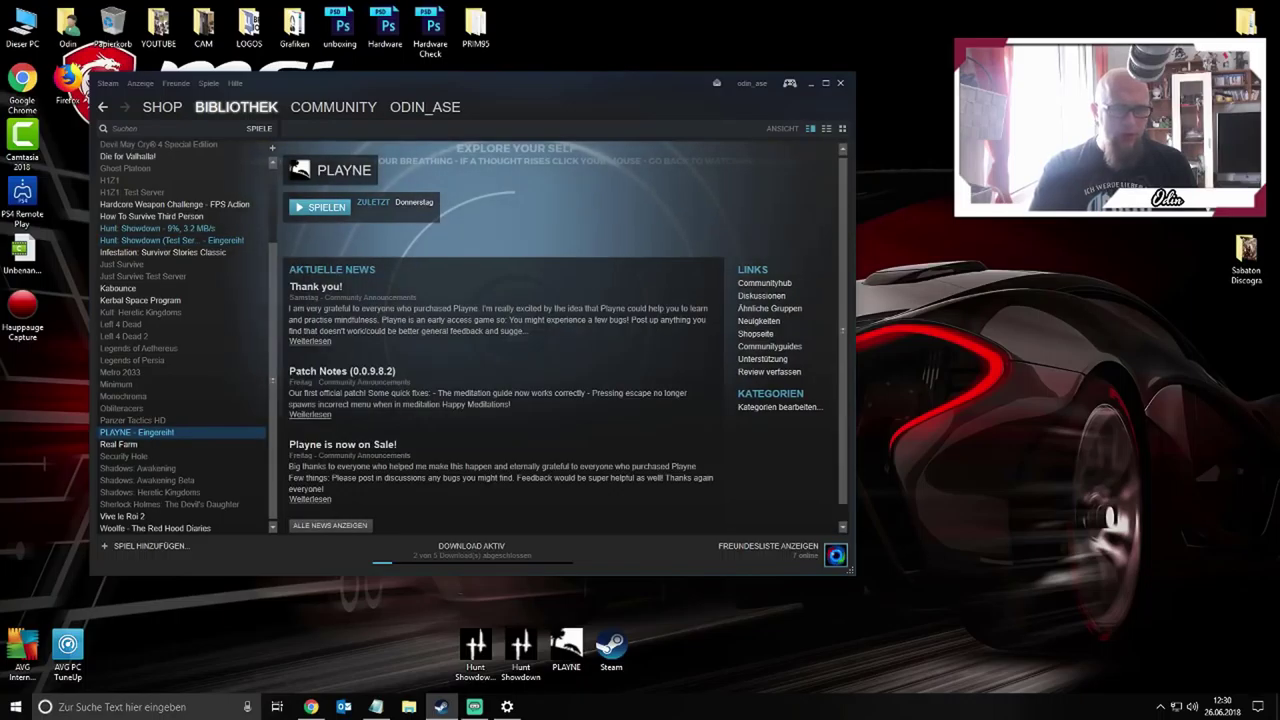
# Try to launch PLAYNE, view its update news, and return to the game library
pyautogui.click(325, 207)
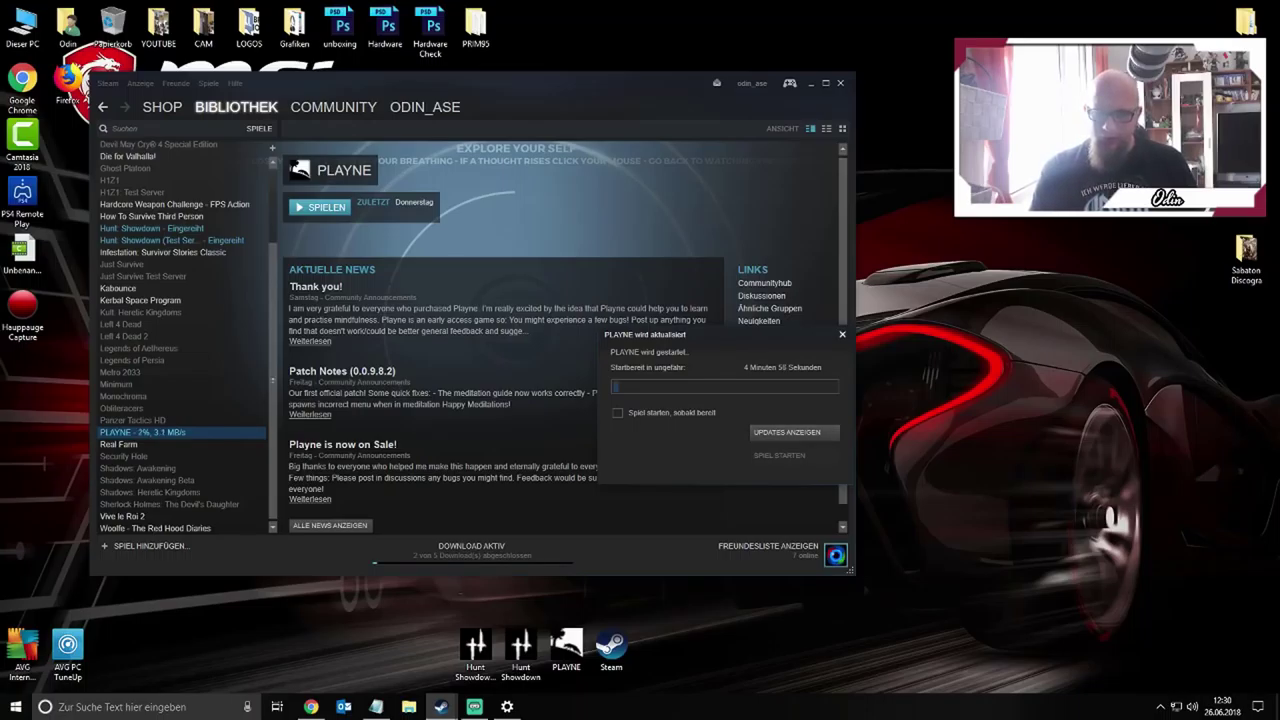
pyautogui.click(794, 432)
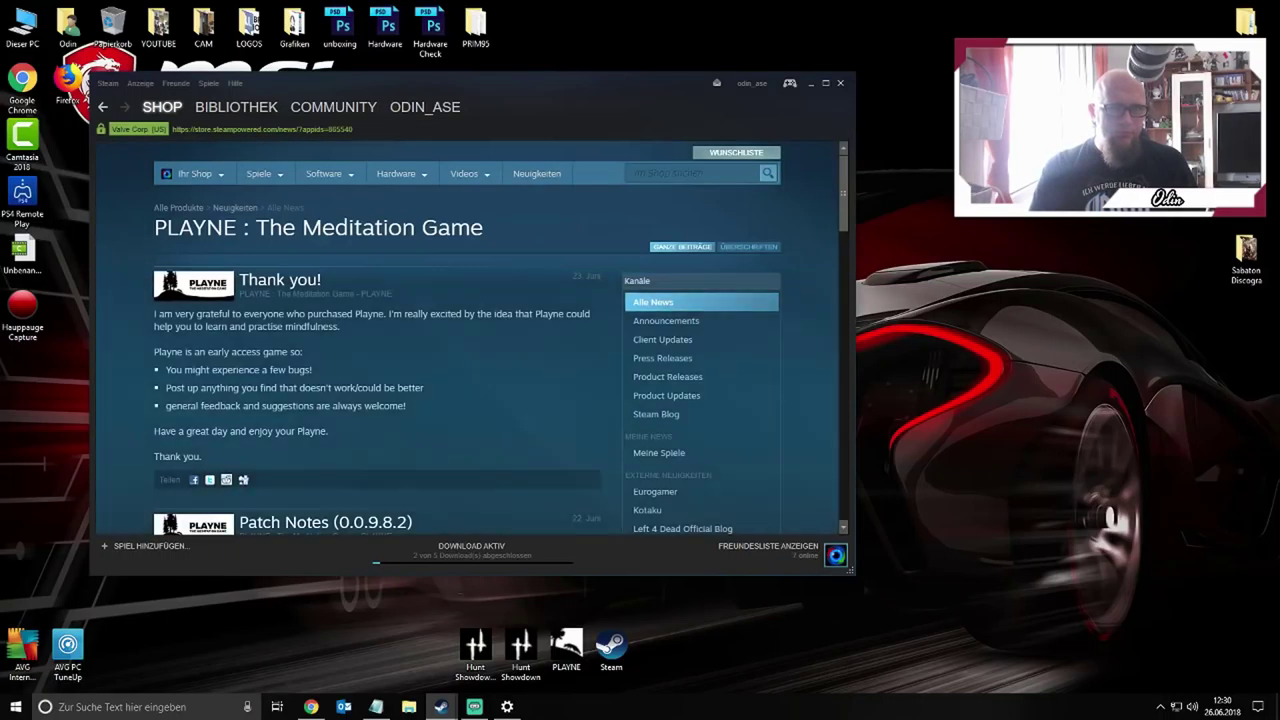
pyautogui.moveTo(391, 171)
pyautogui.scroll(-2, 365, 200)
pyautogui.scroll(2, 470, 340)
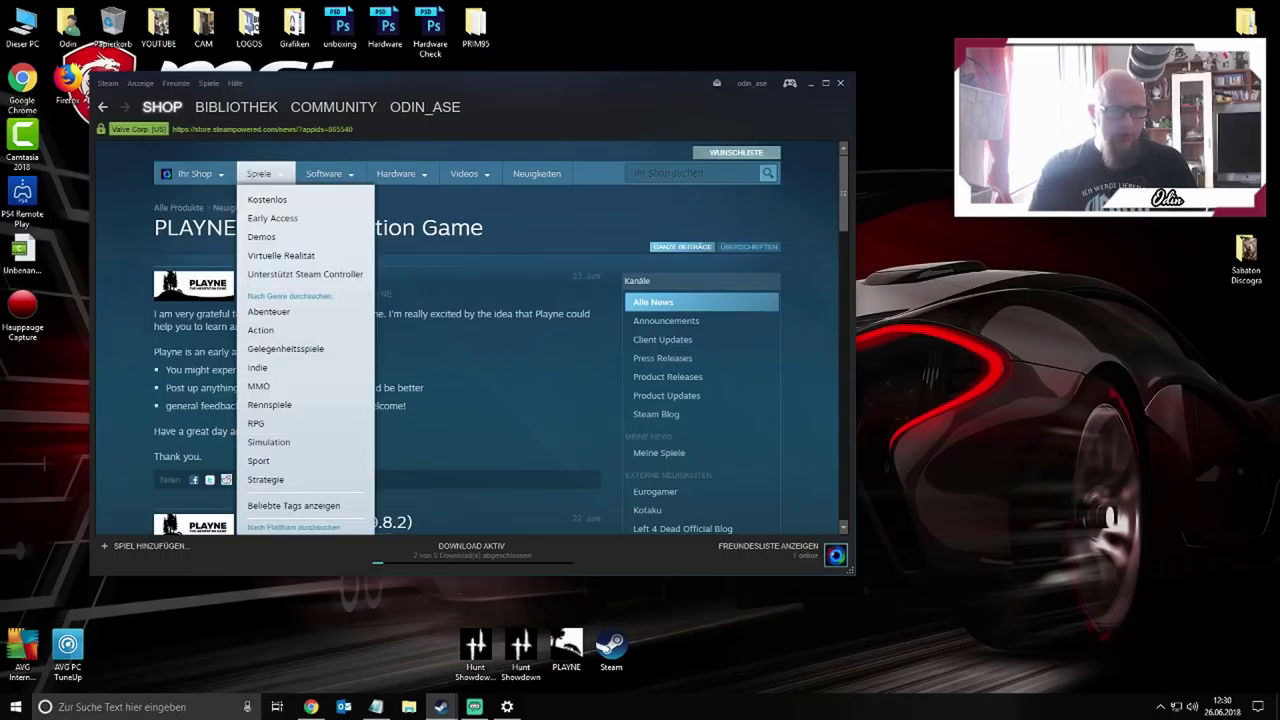
pyautogui.click(236, 107)
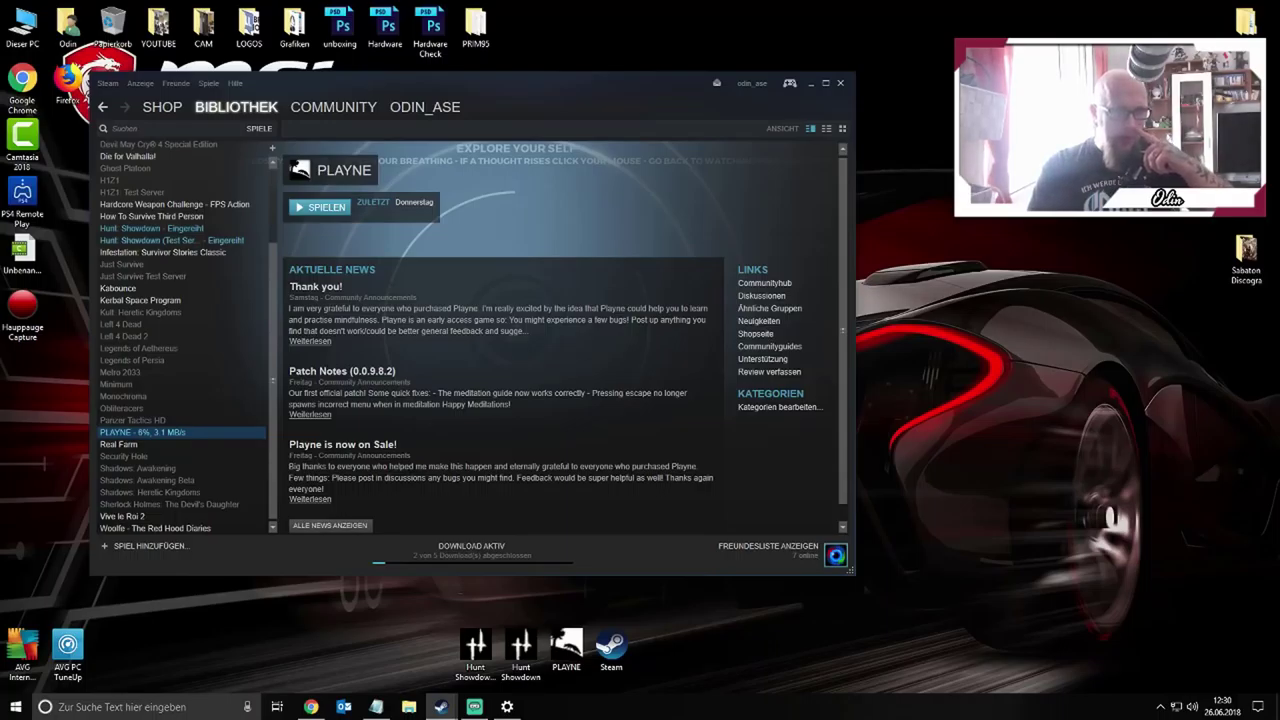
# Try to launch Hunt: Showdown and Kabounce from the library, and move the Kabounce installation window aside
pyautogui.click(152, 228)
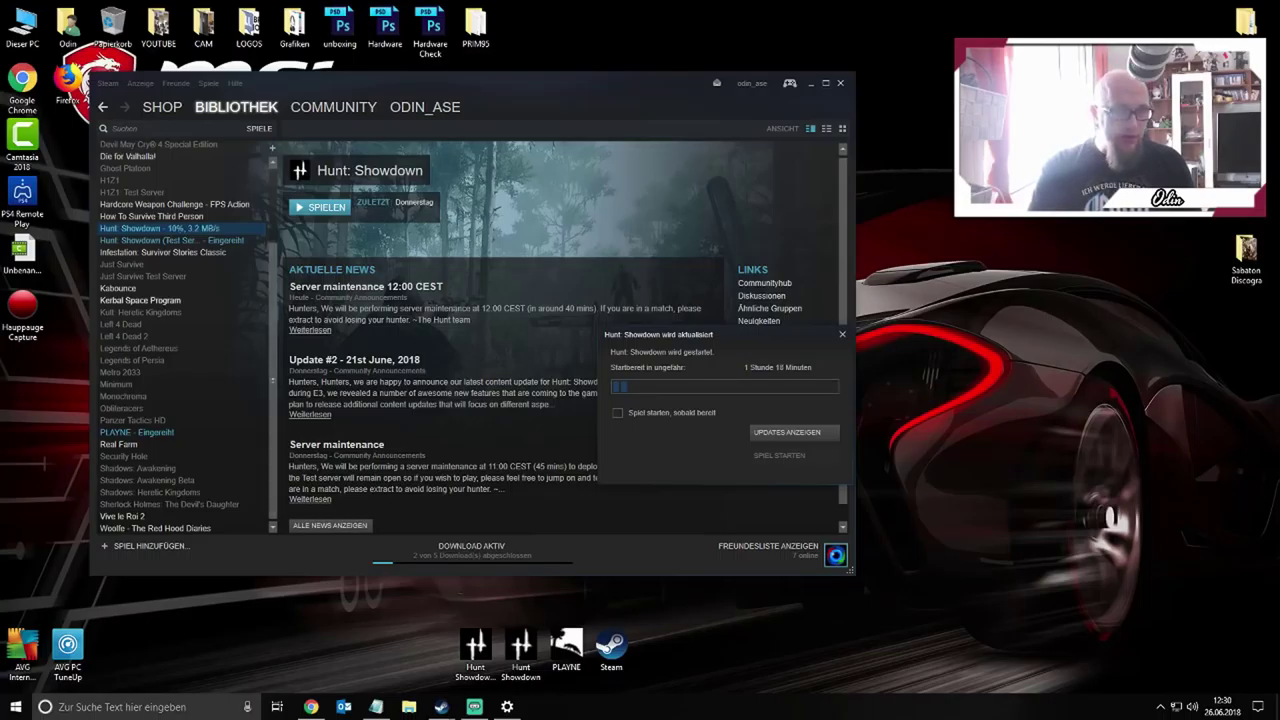
pyautogui.click(150, 289)
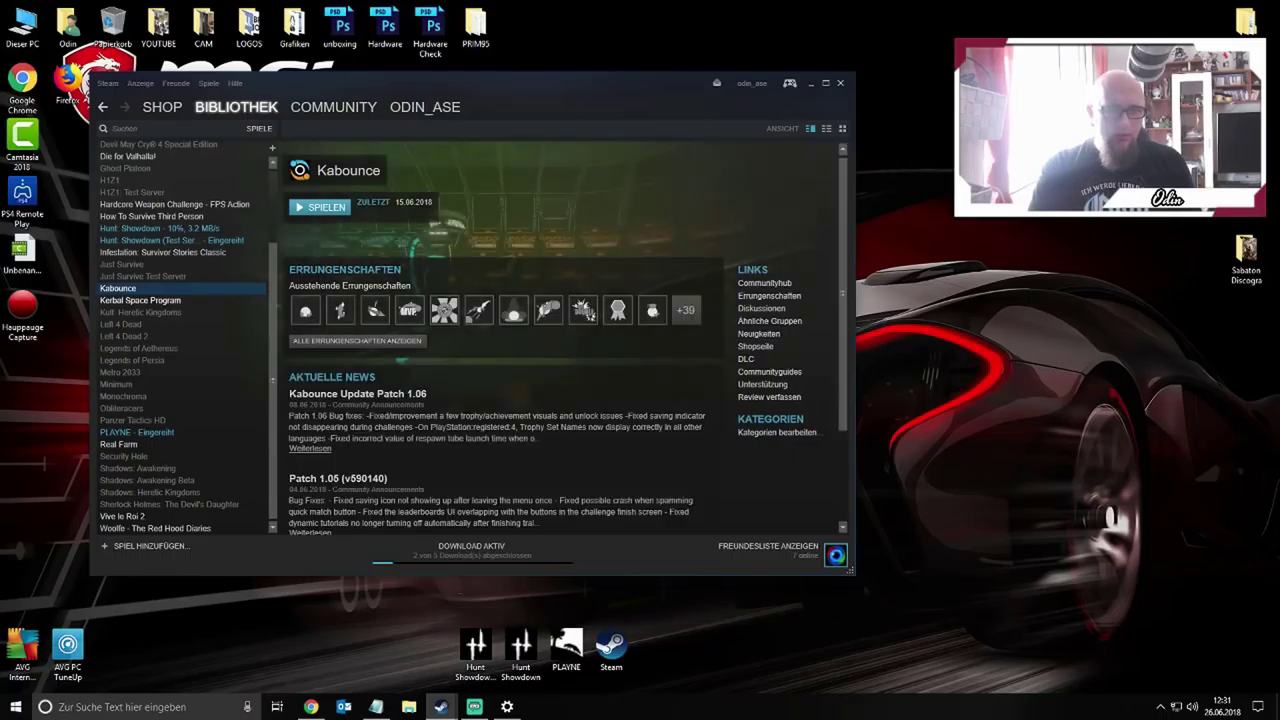
pyautogui.press('Down')
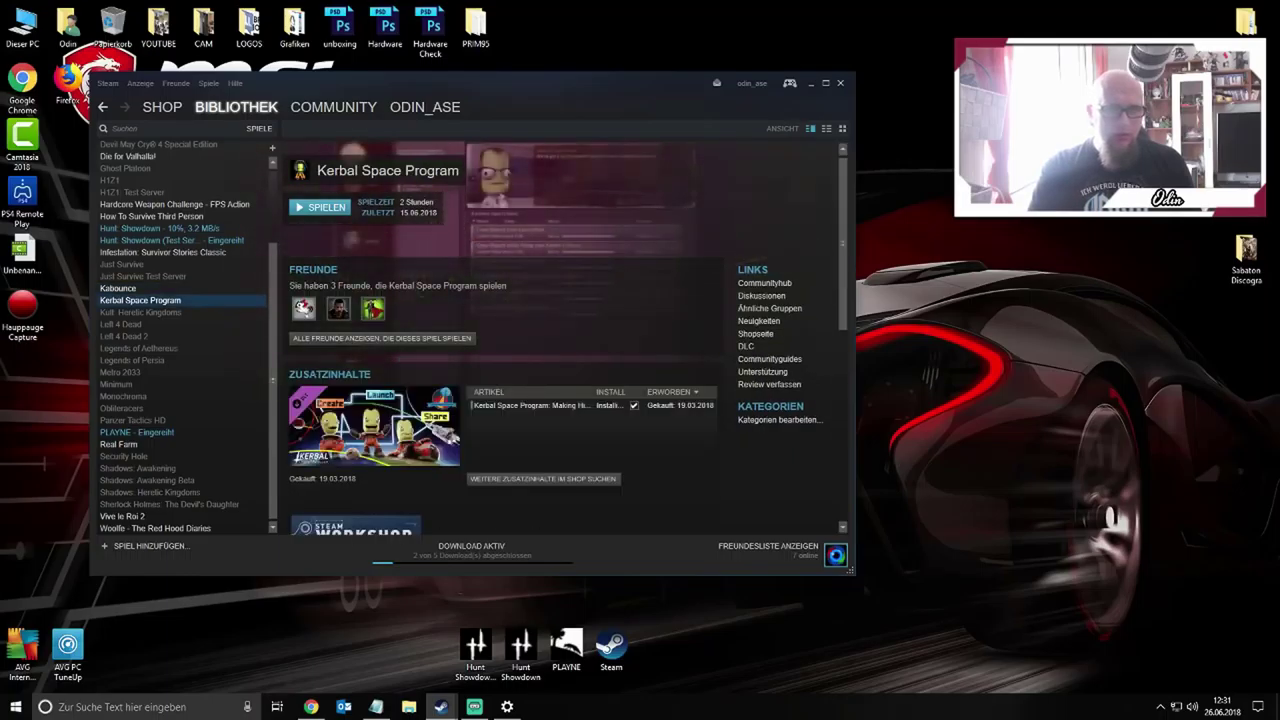
pyautogui.press('Up')
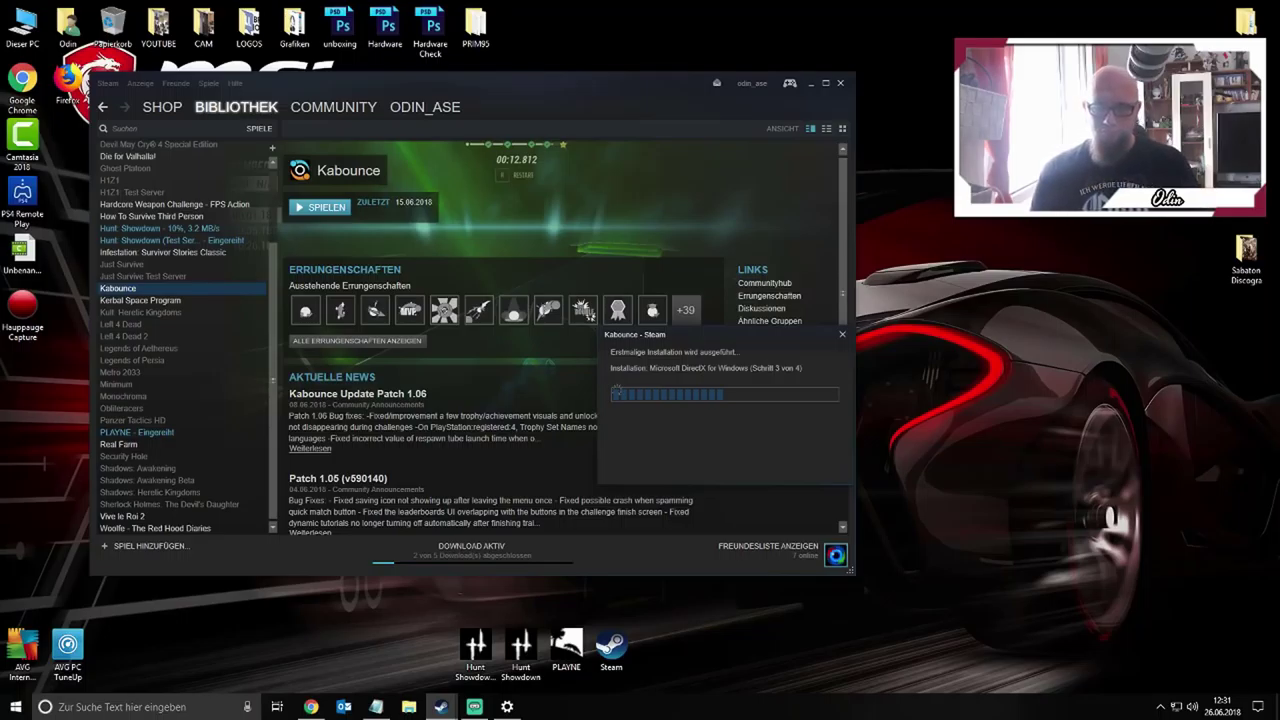
pyautogui.moveTo(693, 344); pyautogui.dragTo(959, 123)
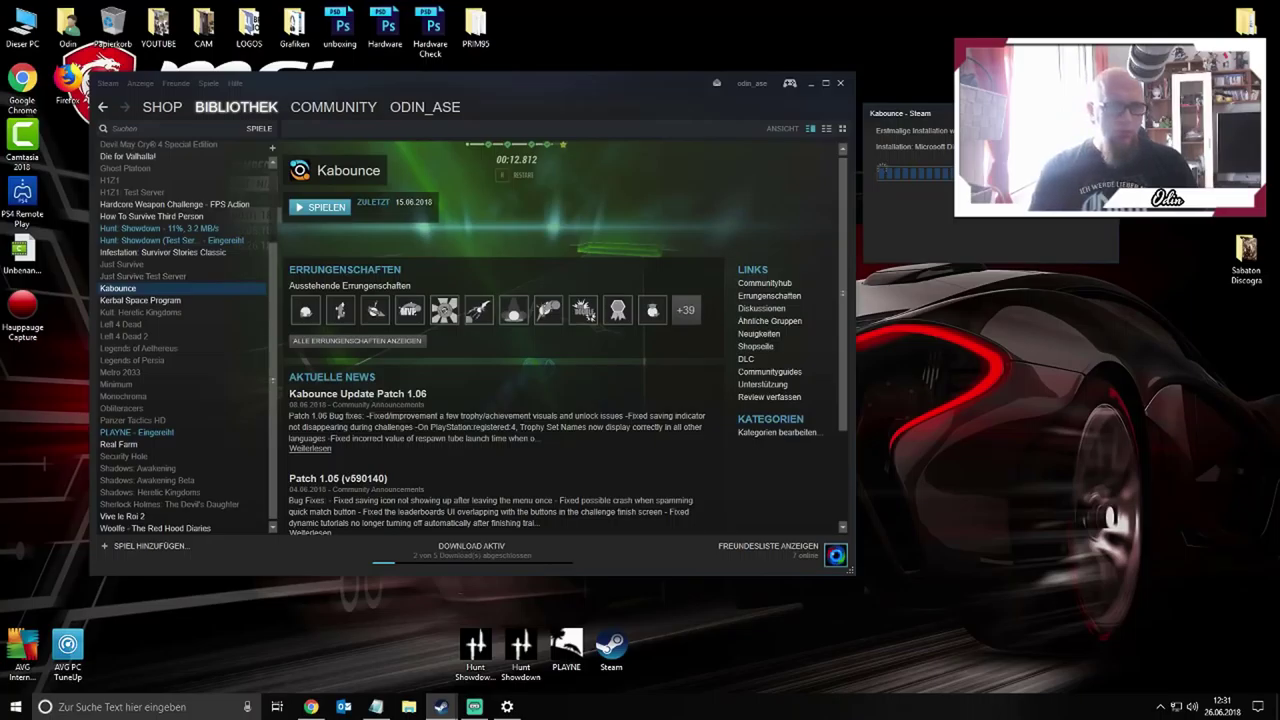
# Launch Die for Valhalla! from the library and continue past the autosave notice to its main menu
pyautogui.click(140, 300)
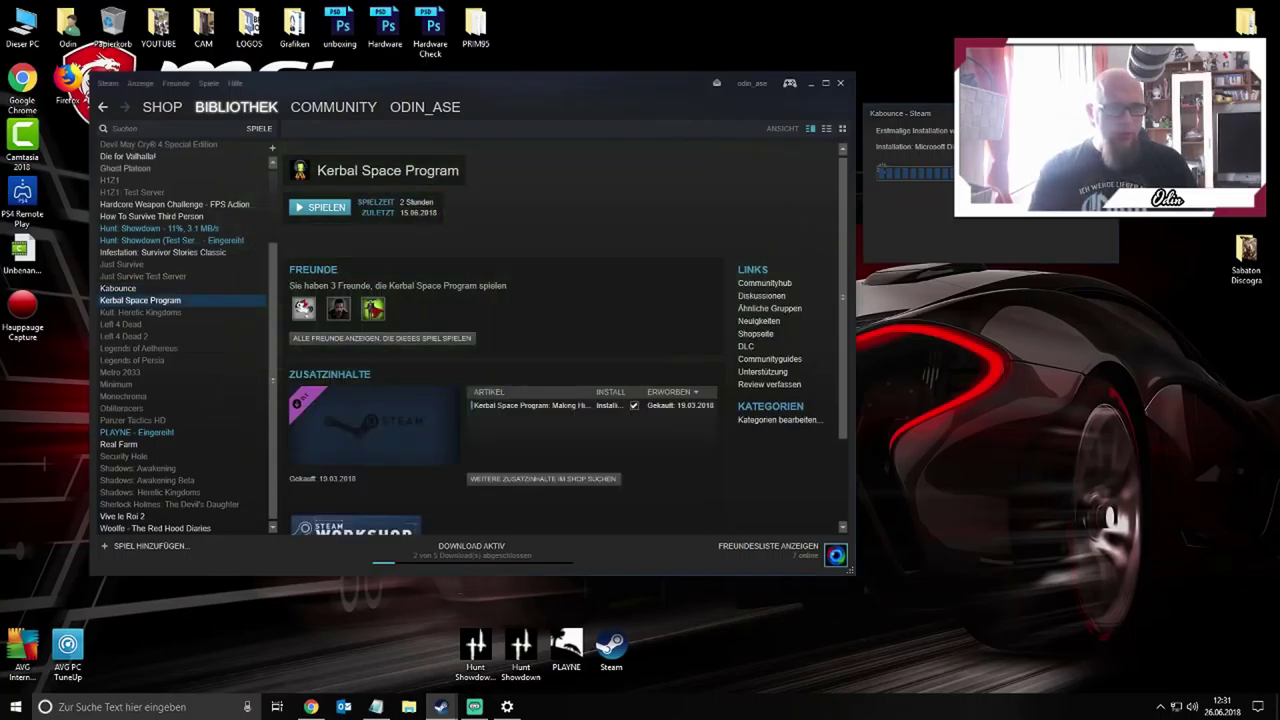
pyautogui.click(128, 156)
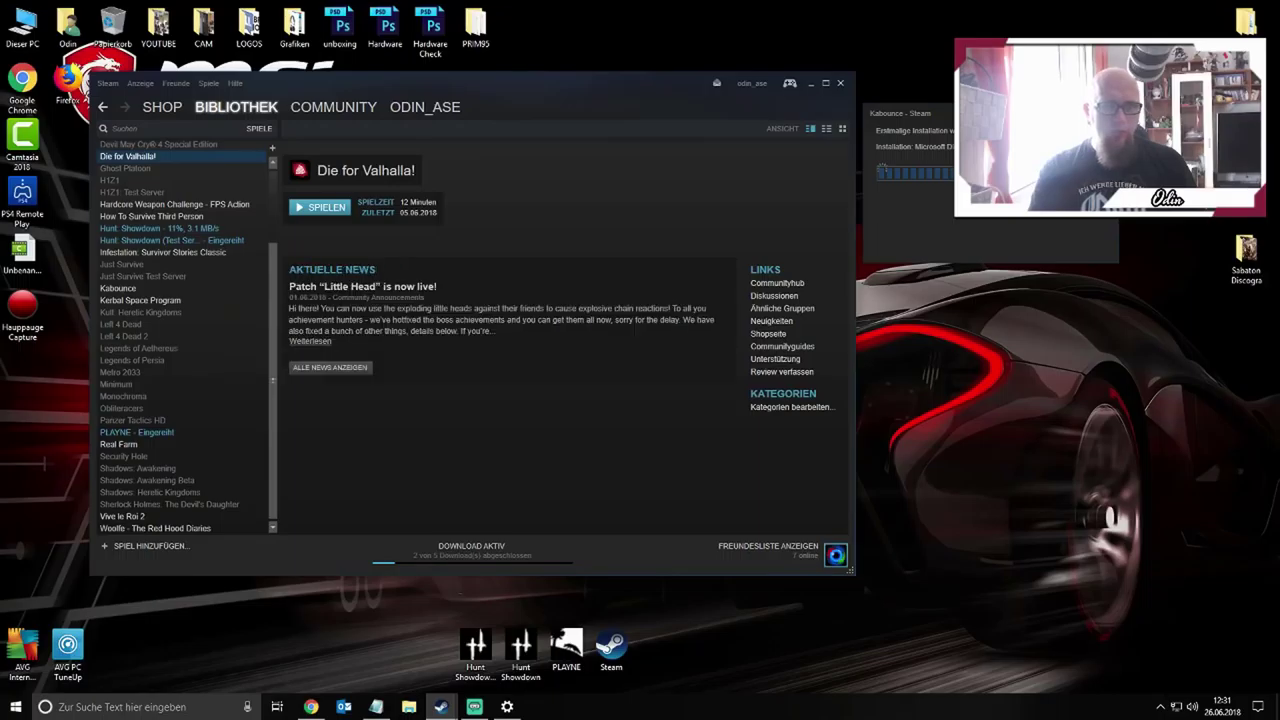
pyautogui.click(320, 207)
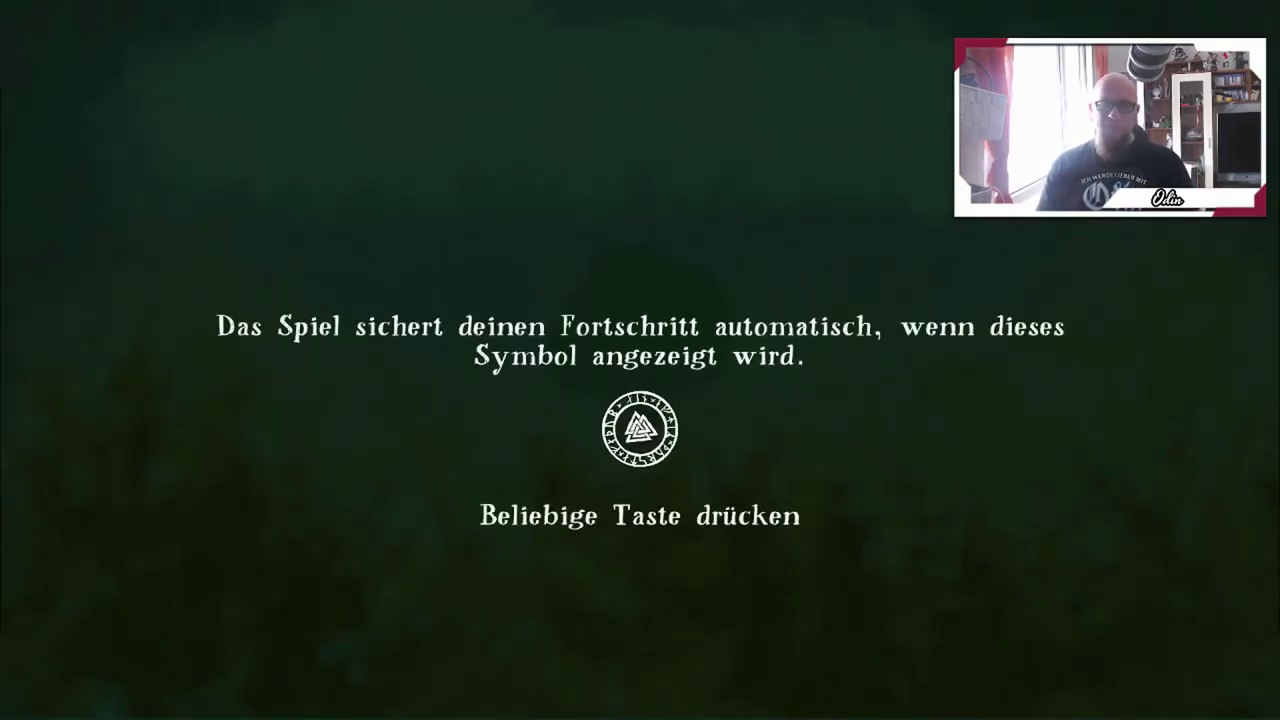
pyautogui.press('Return')
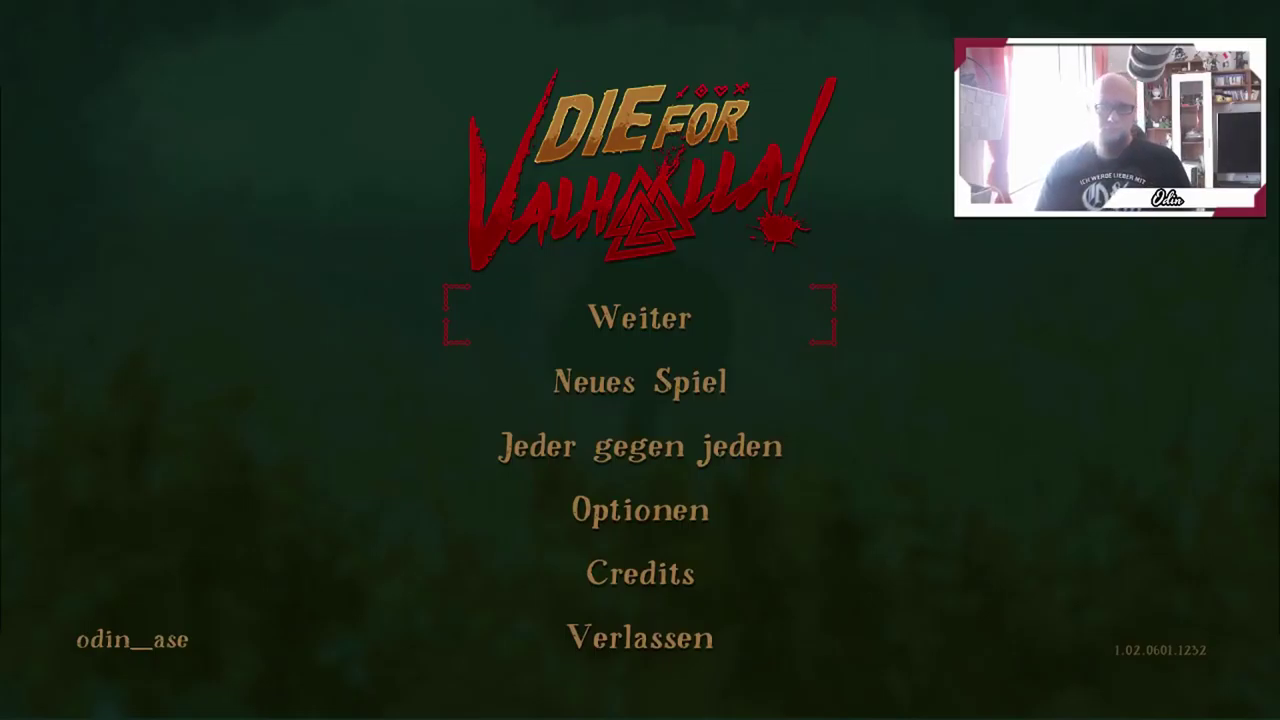
# Continue the existing game by loading the save in Platz 1
pyautogui.press('Down')
pyautogui.press('Up')
pyautogui.press('Return')
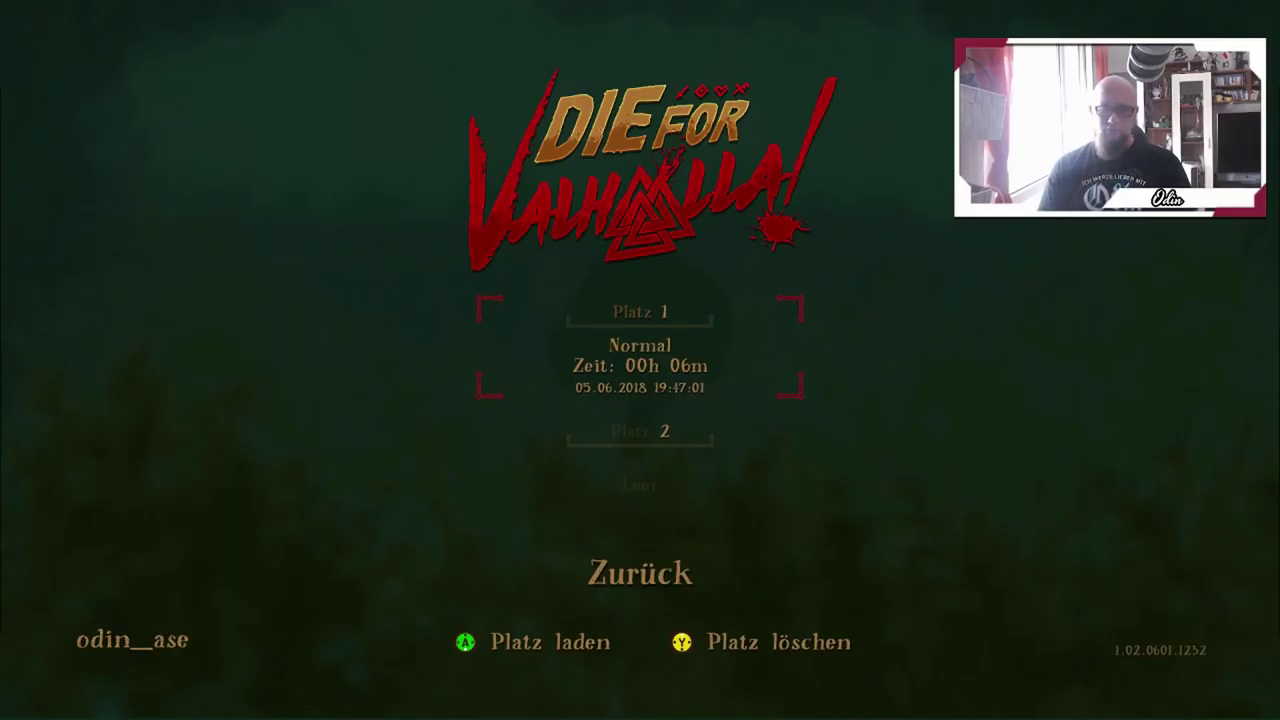
pyautogui.press('Return')
# Choose the Herbst character and enter the level map
pyautogui.press('Right')
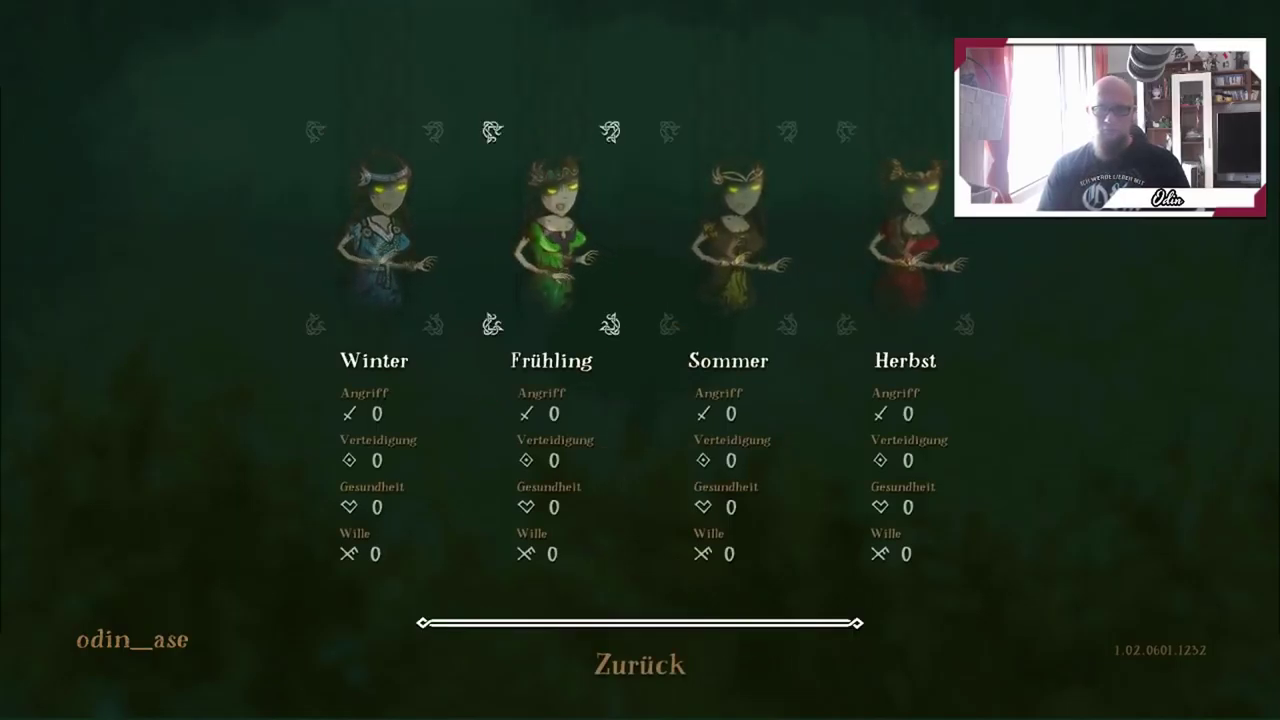
pyautogui.press('Right')
pyautogui.press('Right')
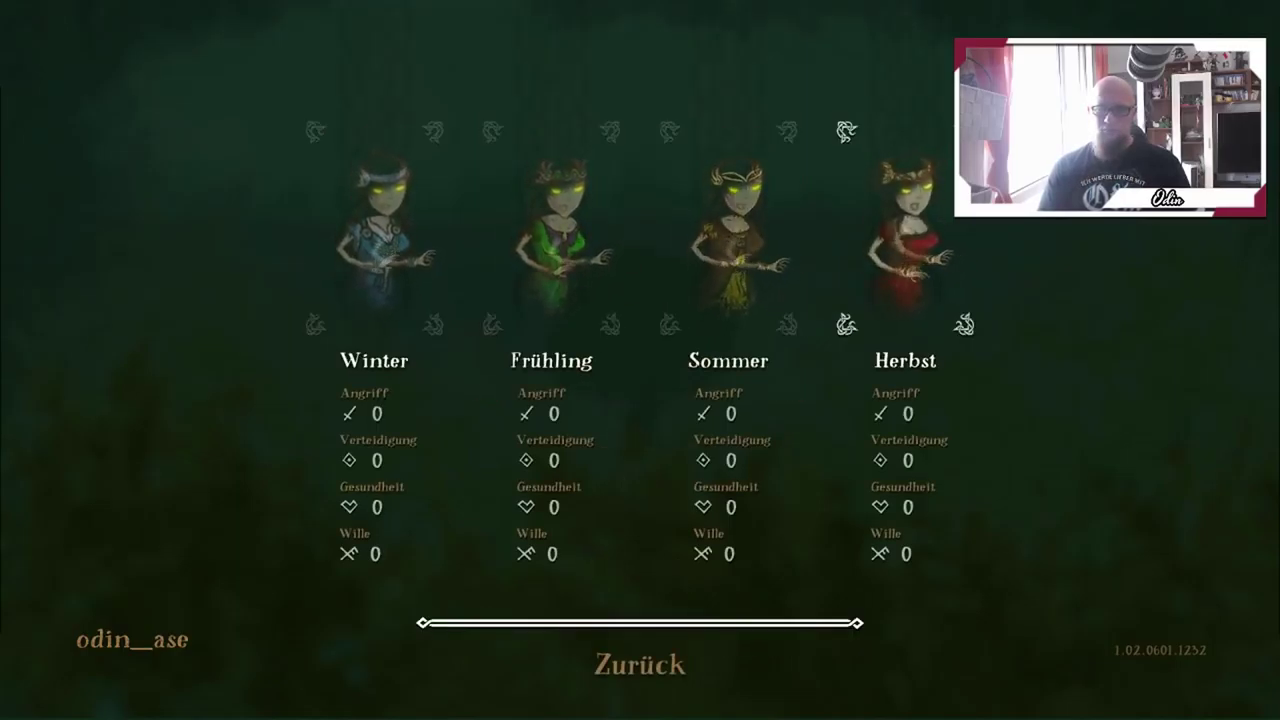
pyautogui.press('Return')
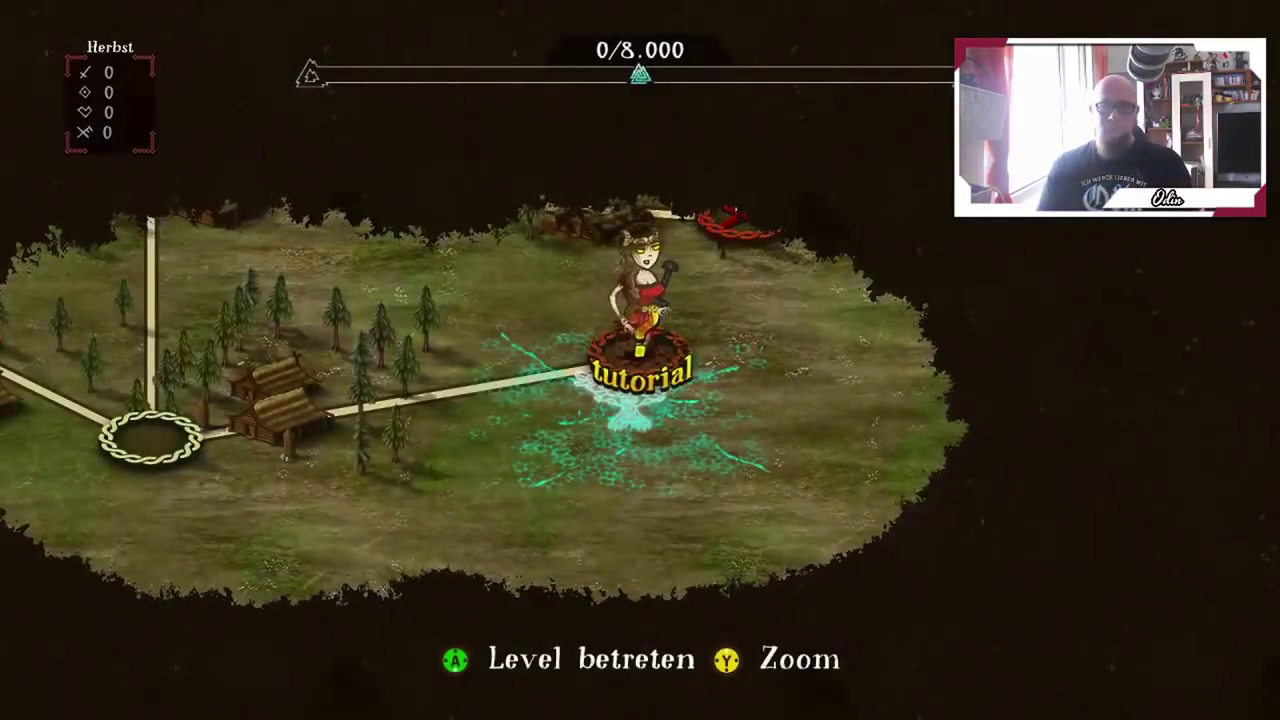
# Move the Herbst character from the tutorial marker to the neighbouring ringed node on the level map and enter that level
pyautogui.press('Left')
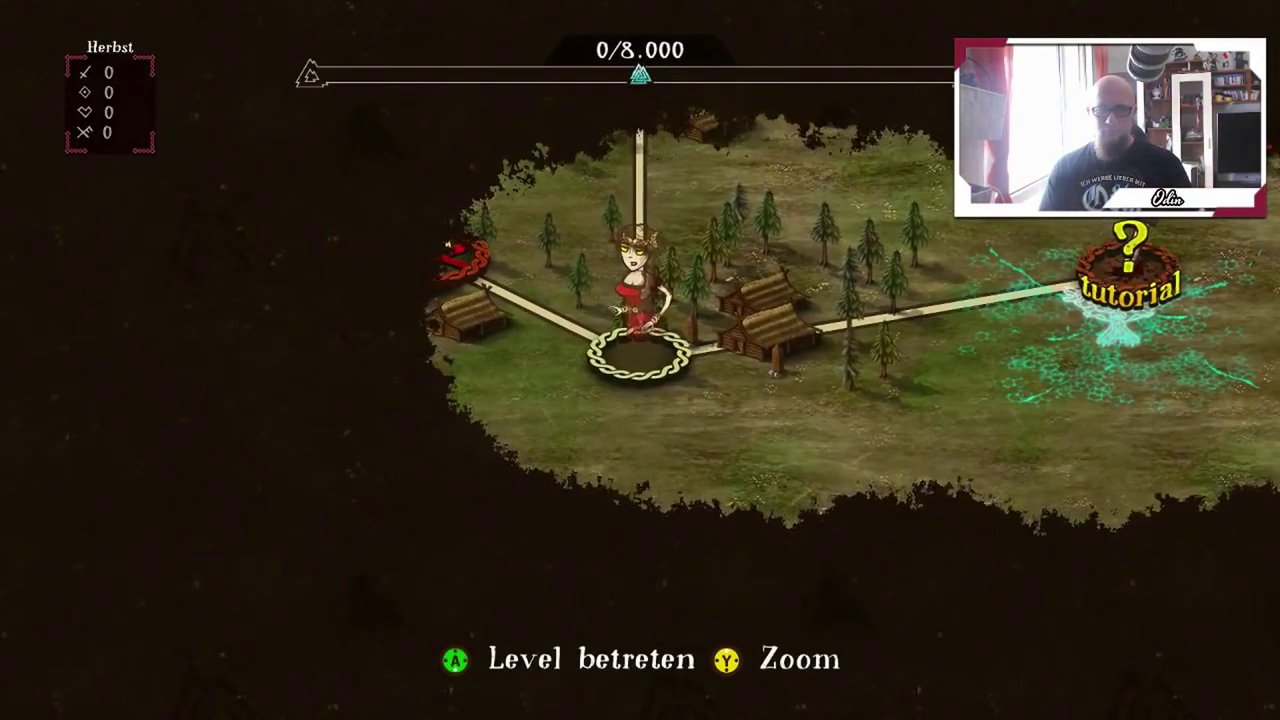
pyautogui.press('Right')
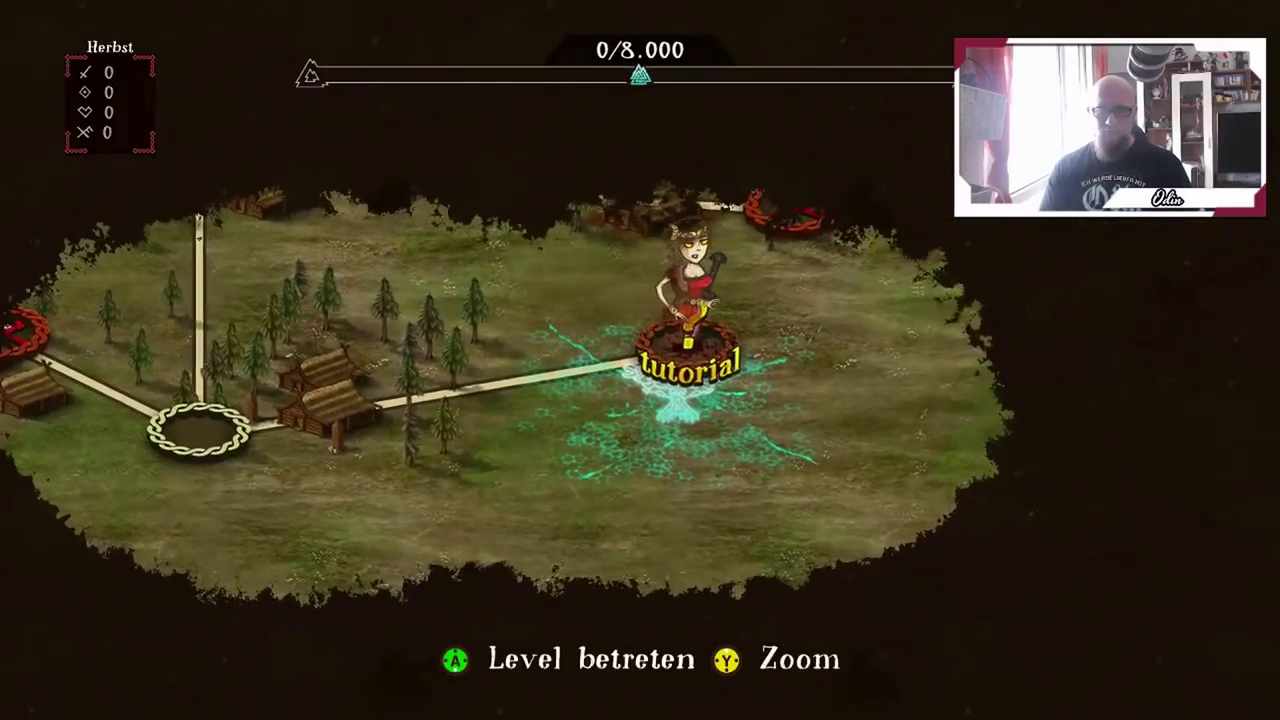
pyautogui.press('Left')
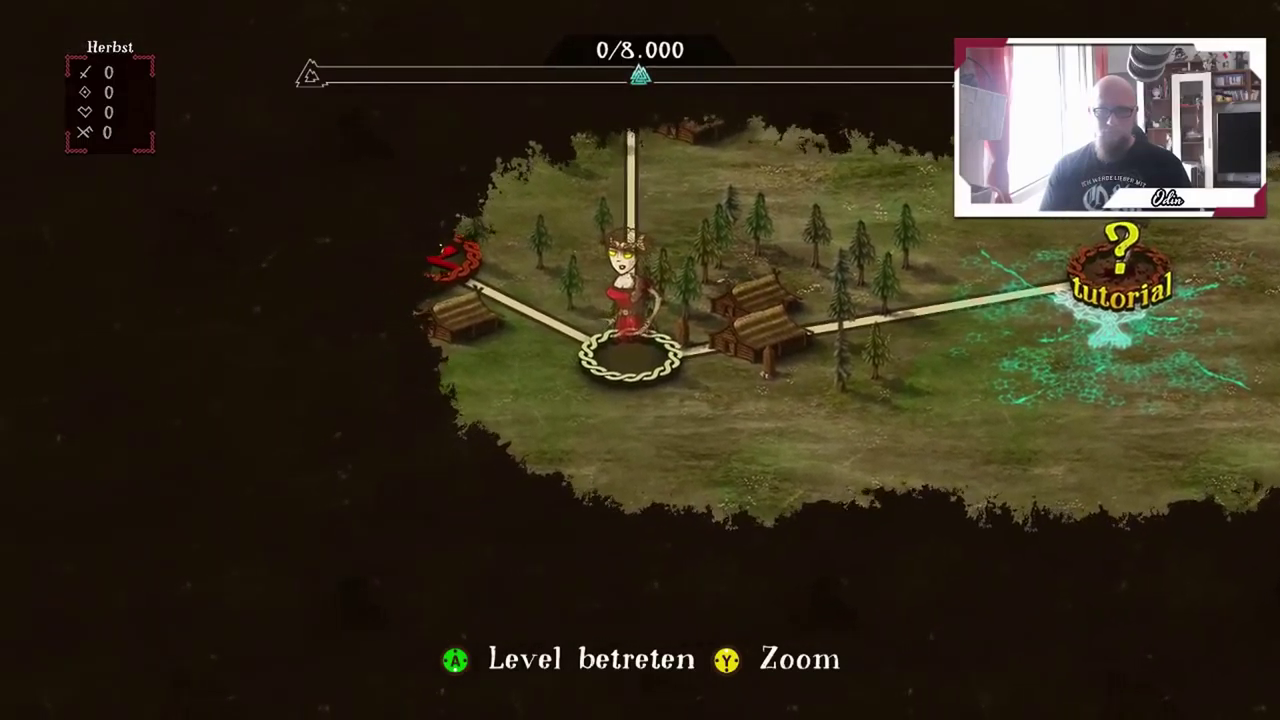
pyautogui.press('Return')
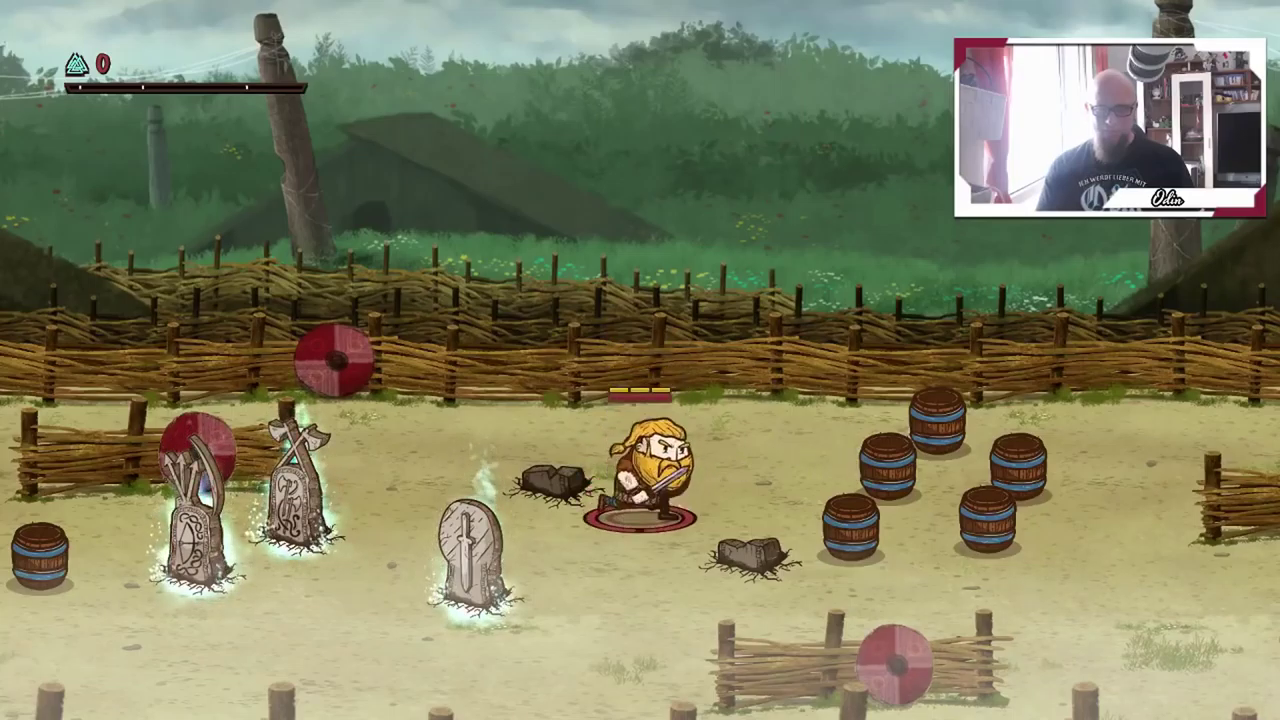
pyautogui.press('a')
pyautogui.press('s')
pyautogui.press('d')
pyautogui.press('space')
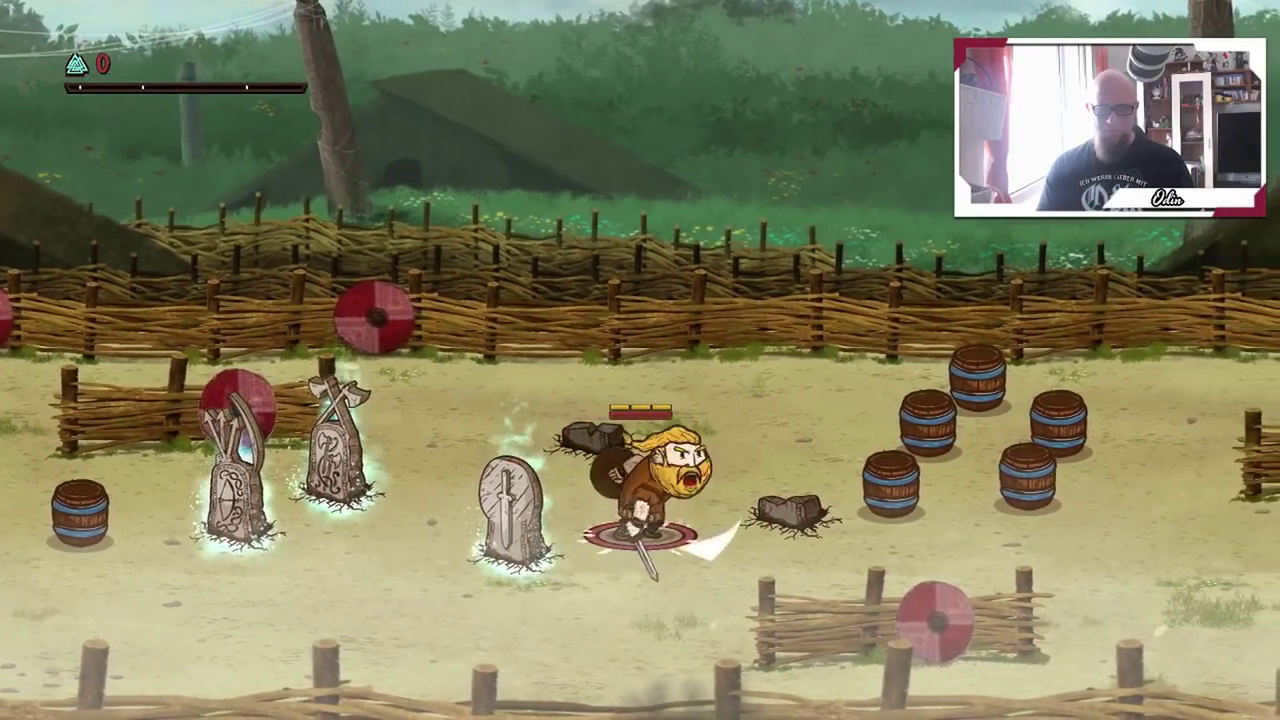
pyautogui.press('space')
pyautogui.press('d')
pyautogui.press('d')
pyautogui.press('w')
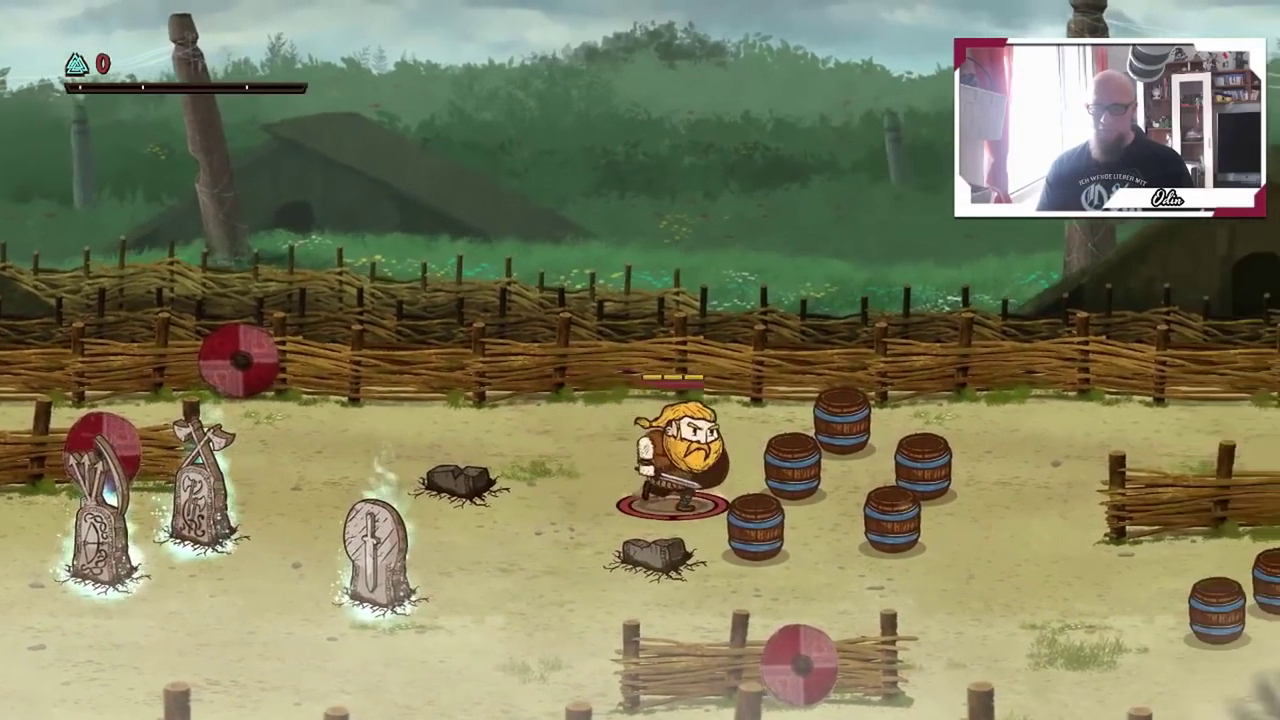
pyautogui.press('Right')
pyautogui.press('x')
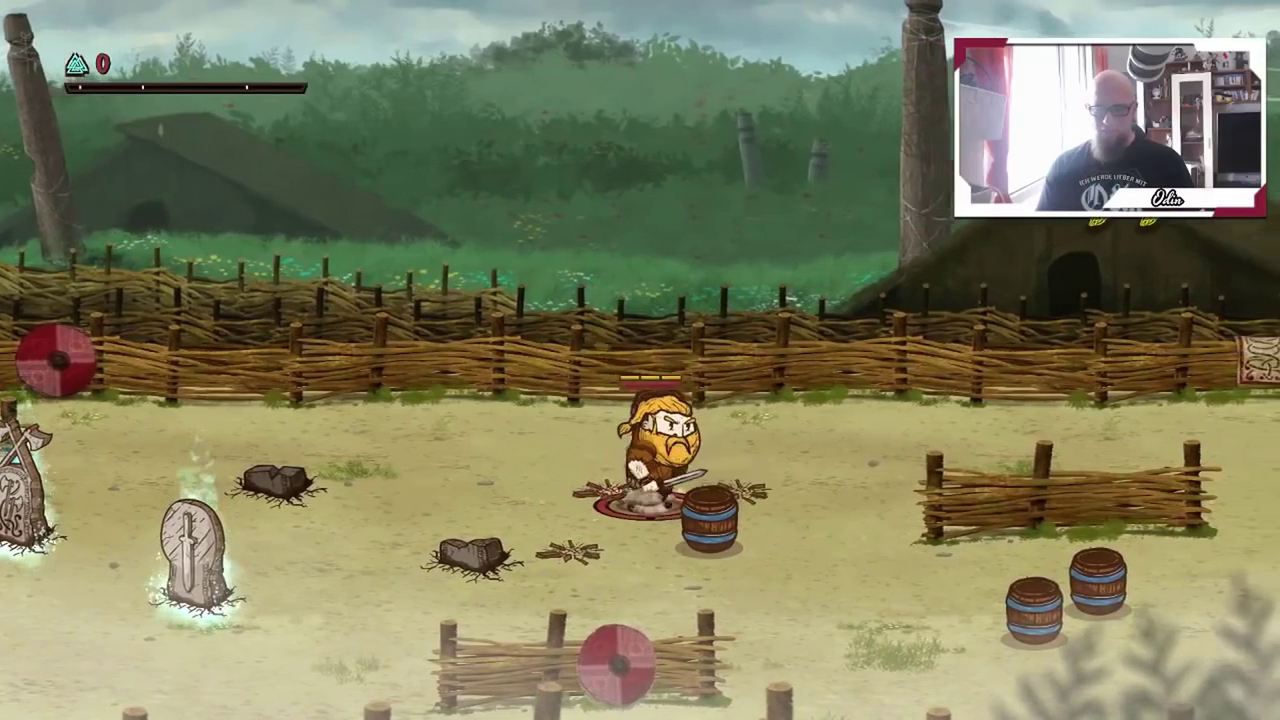
pyautogui.press('s')
pyautogui.press('space')
pyautogui.press('w')
pyautogui.press('a')
pyautogui.press('space')
pyautogui.press('d')
pyautogui.press('s')
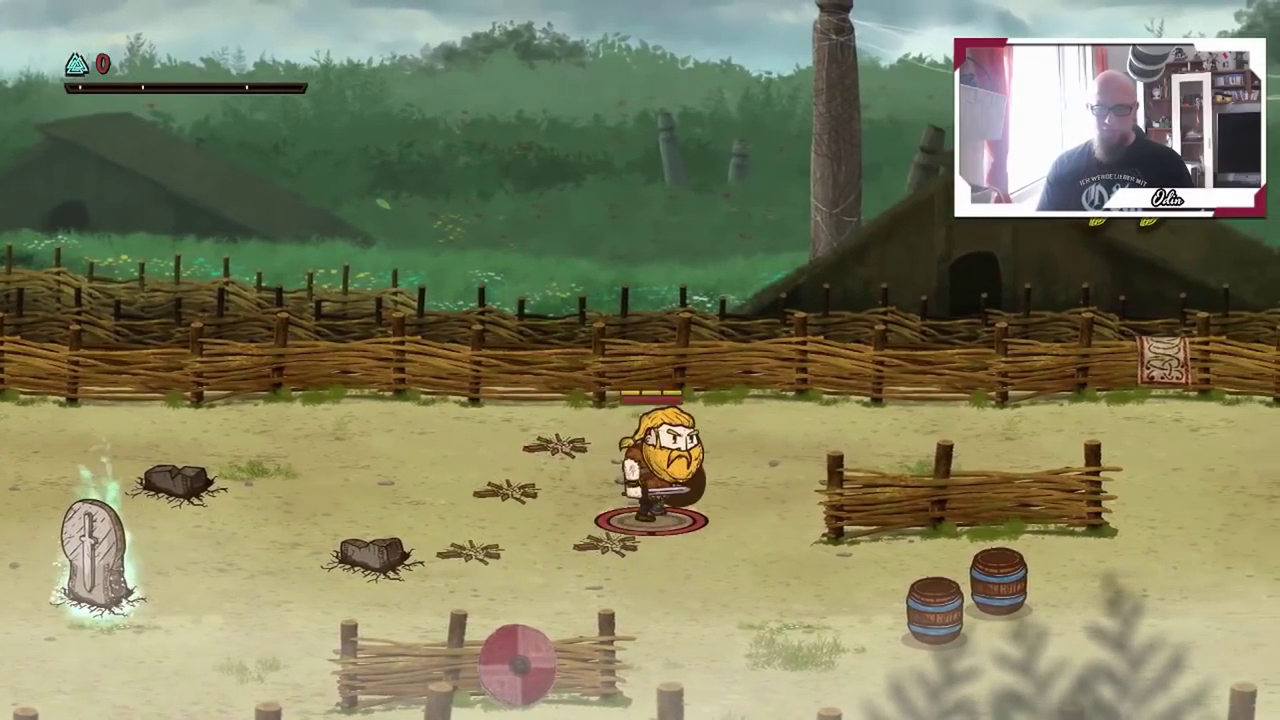
pyautogui.press('d')
pyautogui.press('s')
pyautogui.press('space')
pyautogui.press('space')
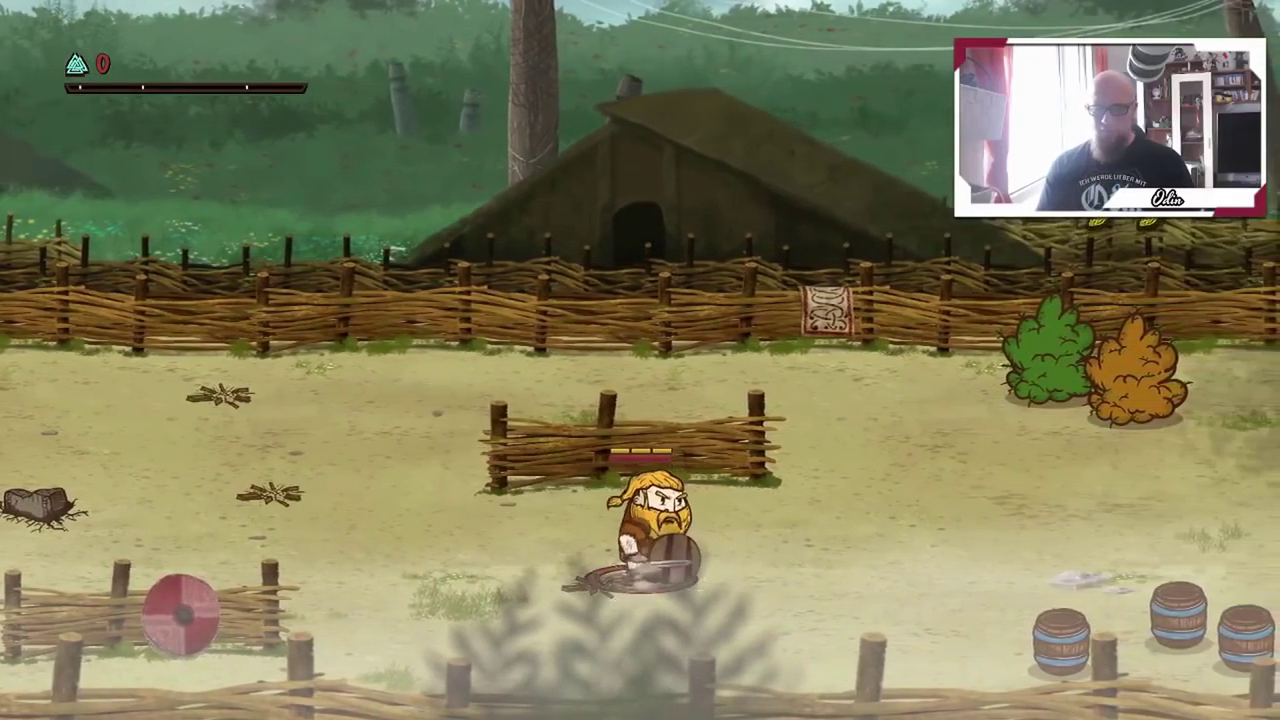
pyautogui.press('d')
pyautogui.press('s')
pyautogui.press('space')
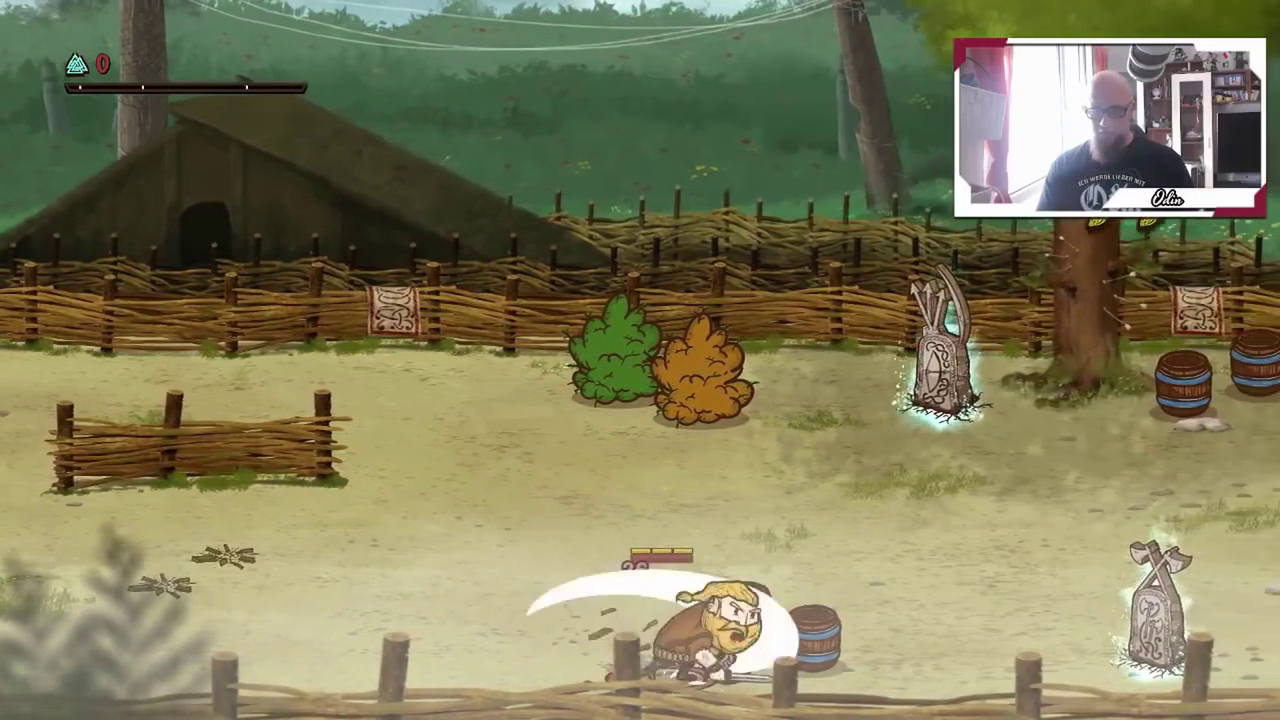
pyautogui.press('Left')
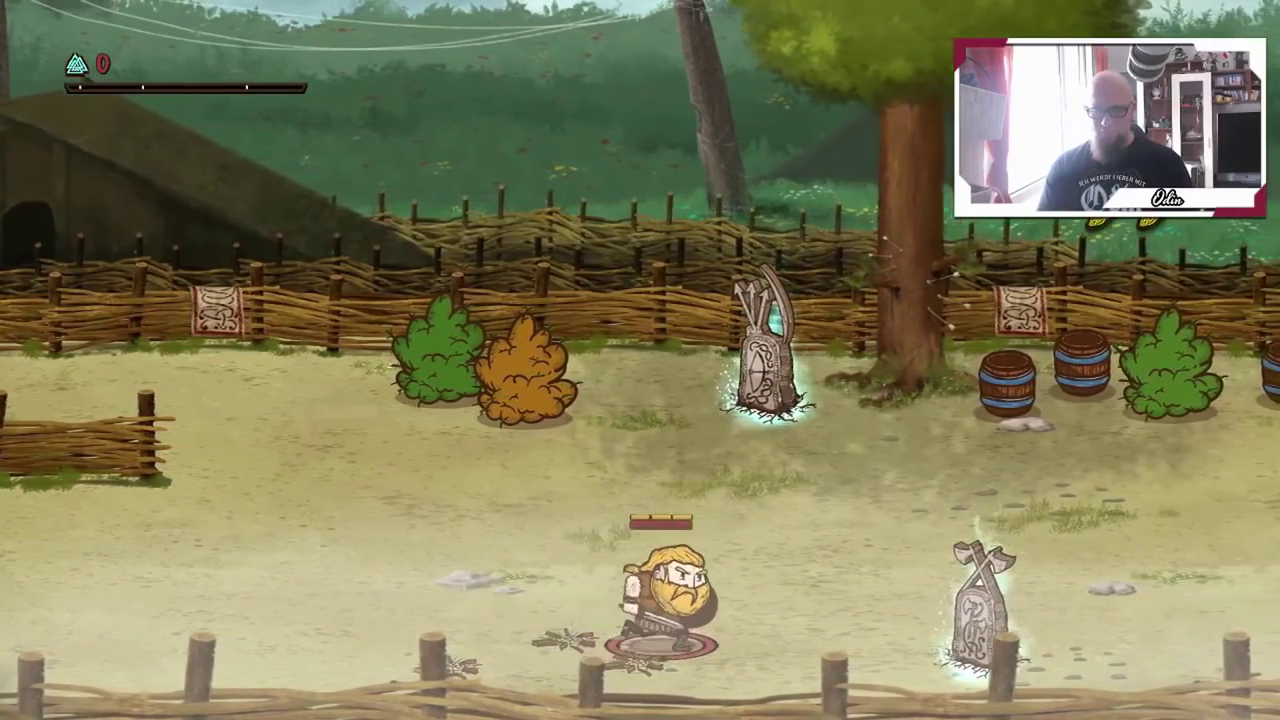
pyautogui.press('Right')
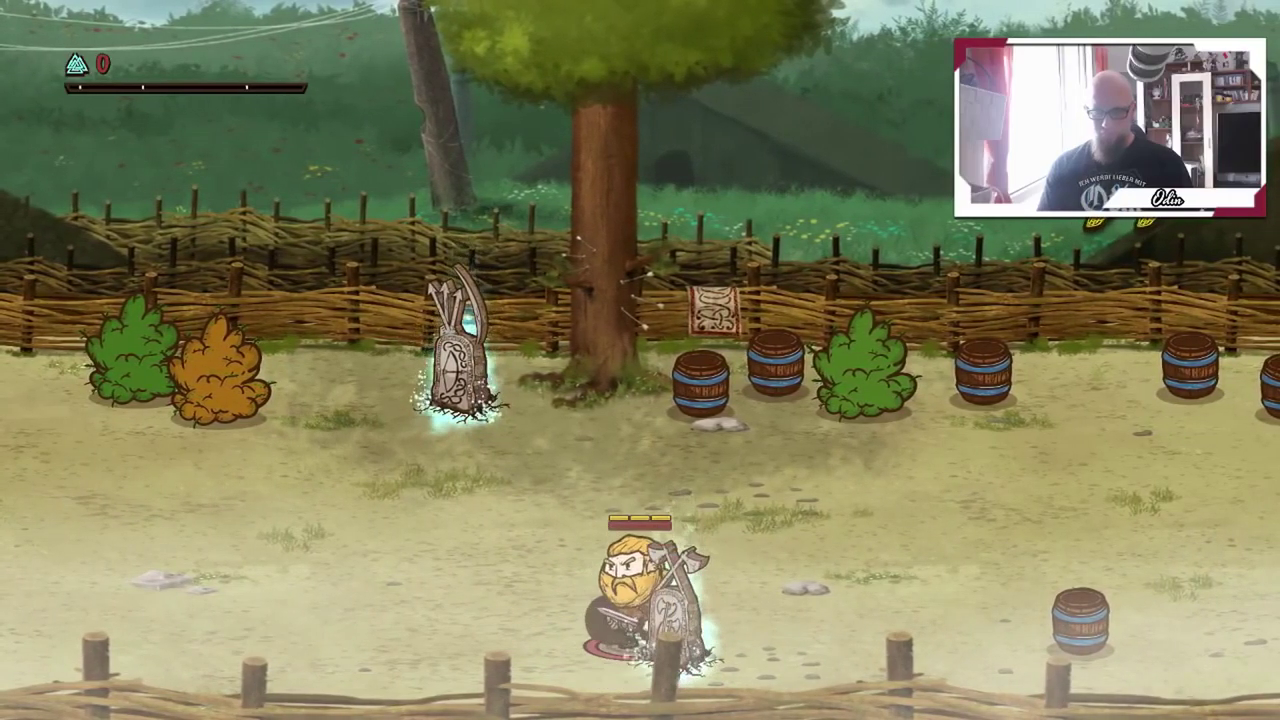
pyautogui.press('space')
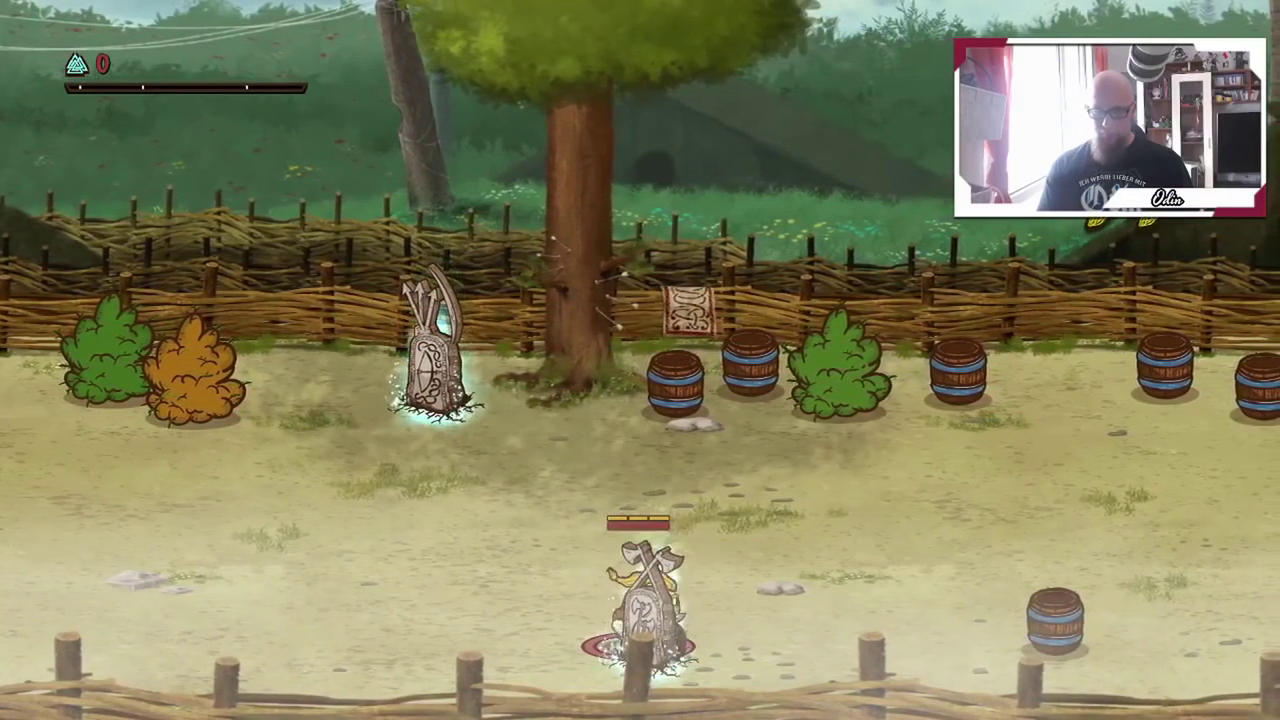
pyautogui.press('space')
pyautogui.press('Left')
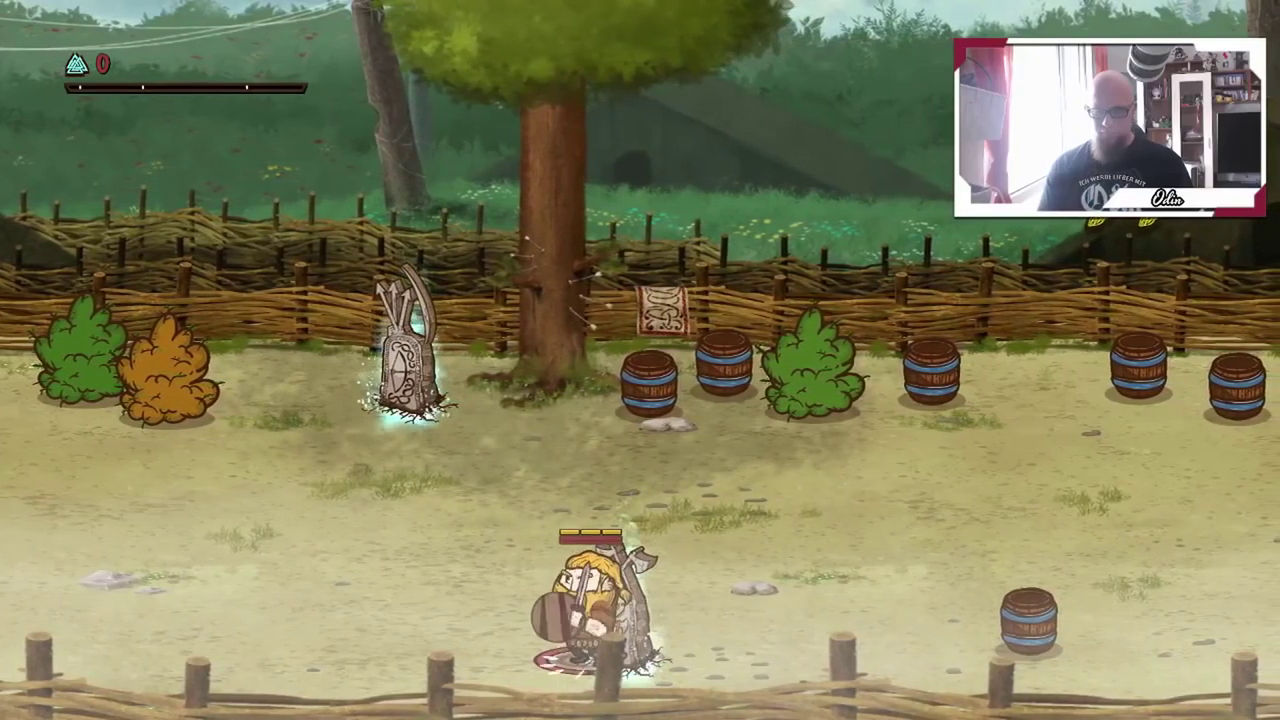
pyautogui.press('Left')
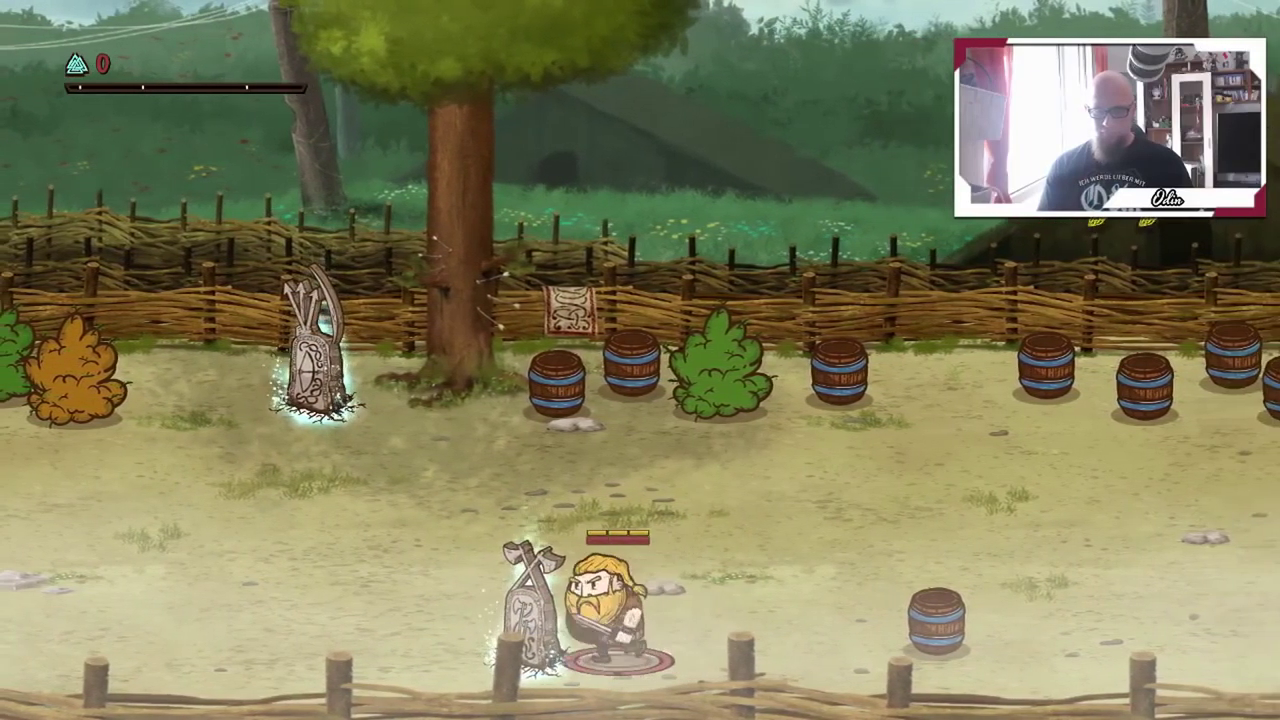
pyautogui.press('Right')
pyautogui.press('space')
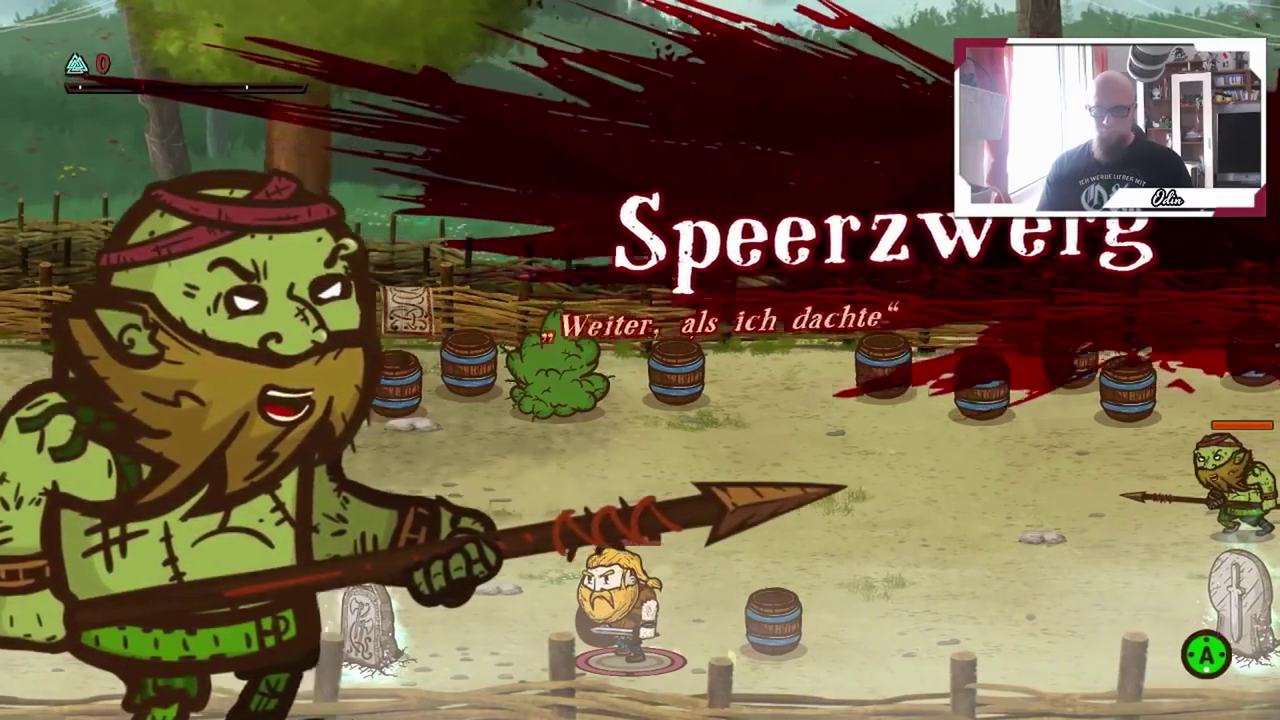
pyautogui.press('space')
pyautogui.press('Right')
pyautogui.press('space')
pyautogui.press('Right')
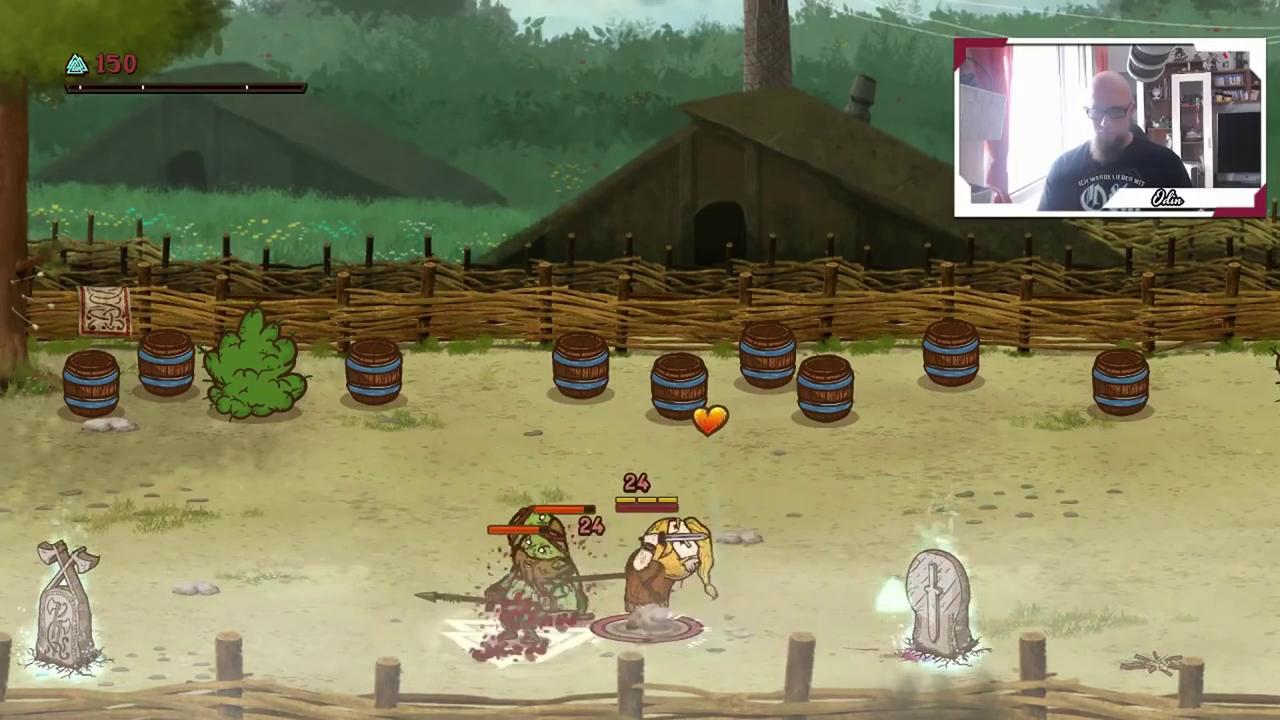
pyautogui.press('Left')
pyautogui.press('x')
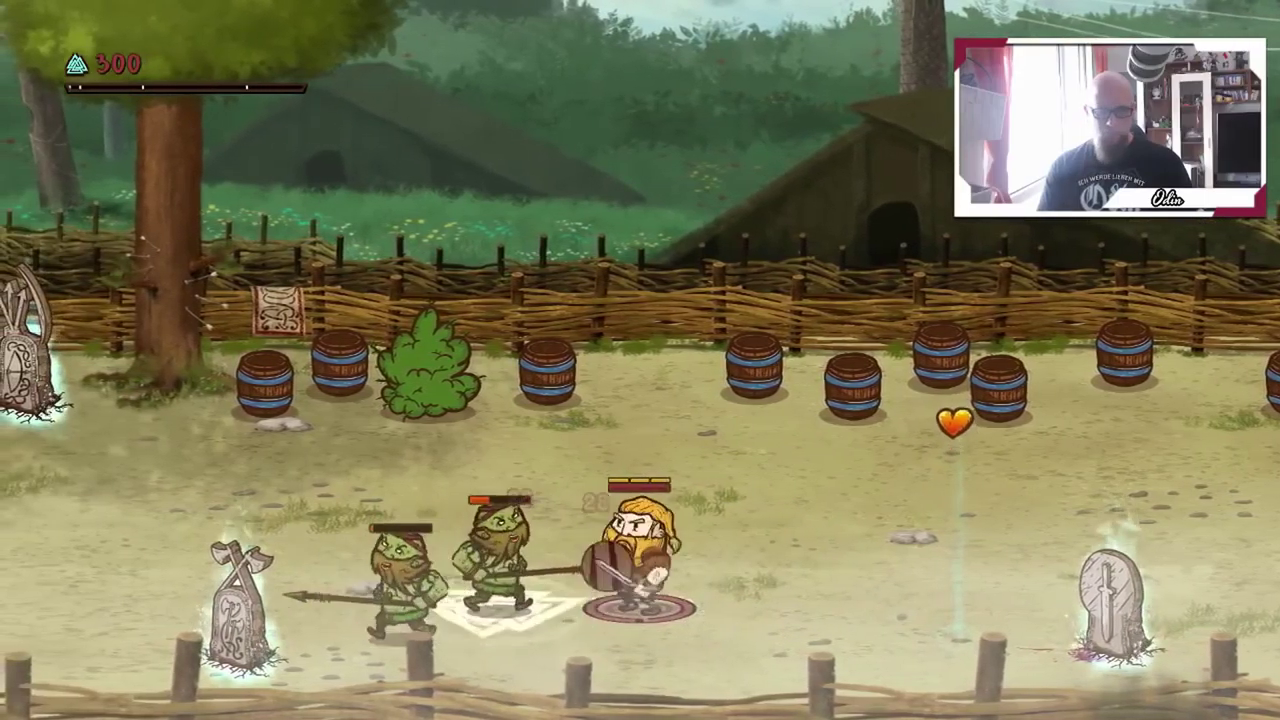
pyautogui.press('Left')
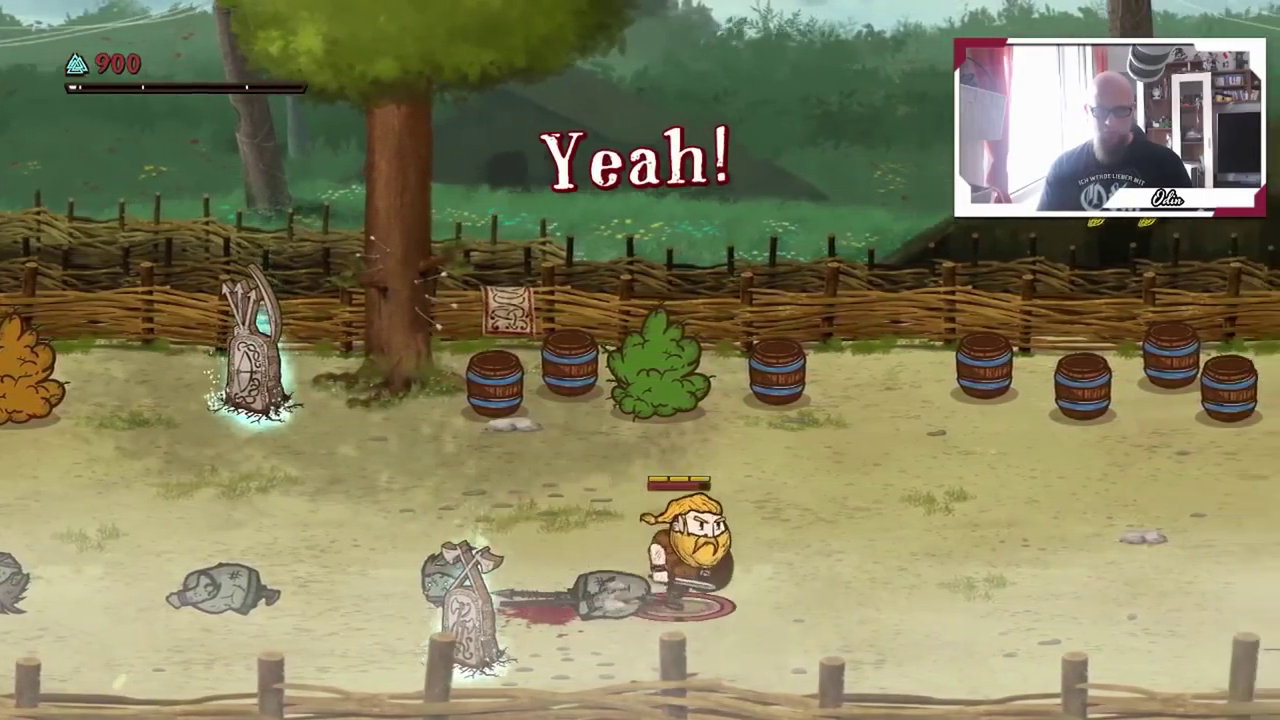
pyautogui.press('Right')
pyautogui.press('Up')
pyautogui.press('Right')
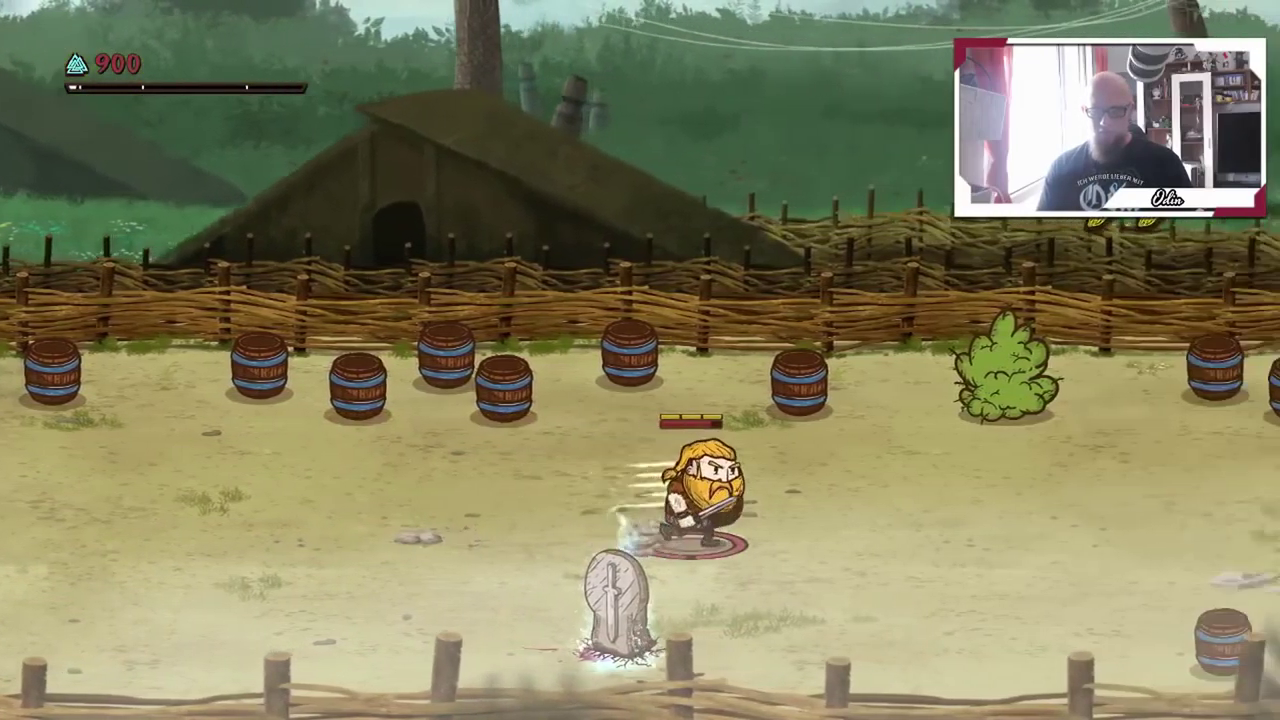
pyautogui.press('Left')
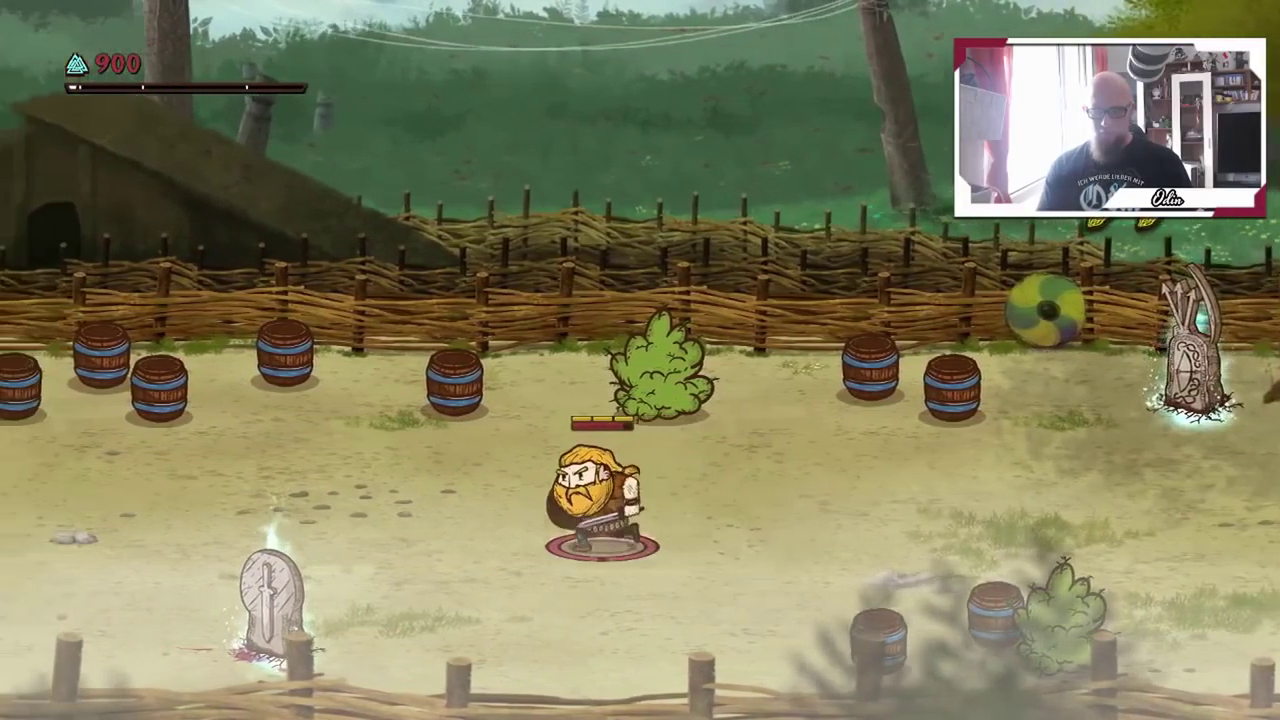
pyautogui.press('Left')
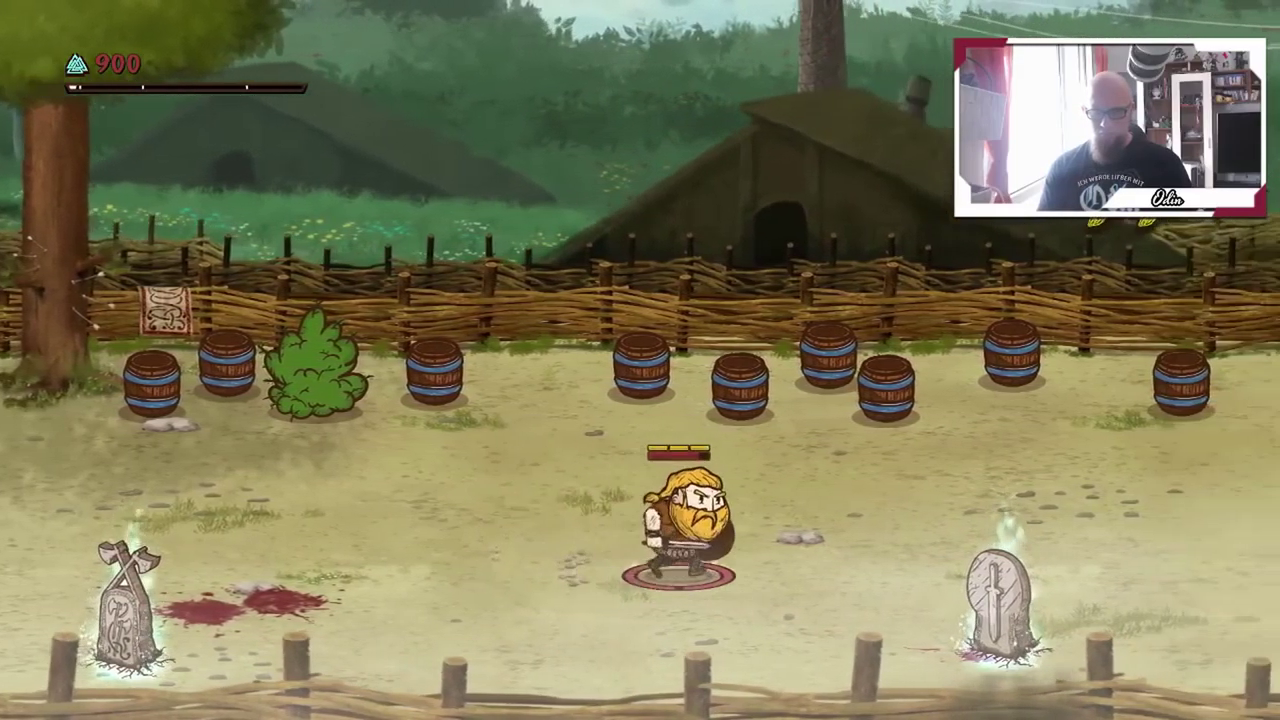
pyautogui.press('Right')
pyautogui.press('Up')
pyautogui.press('Right')
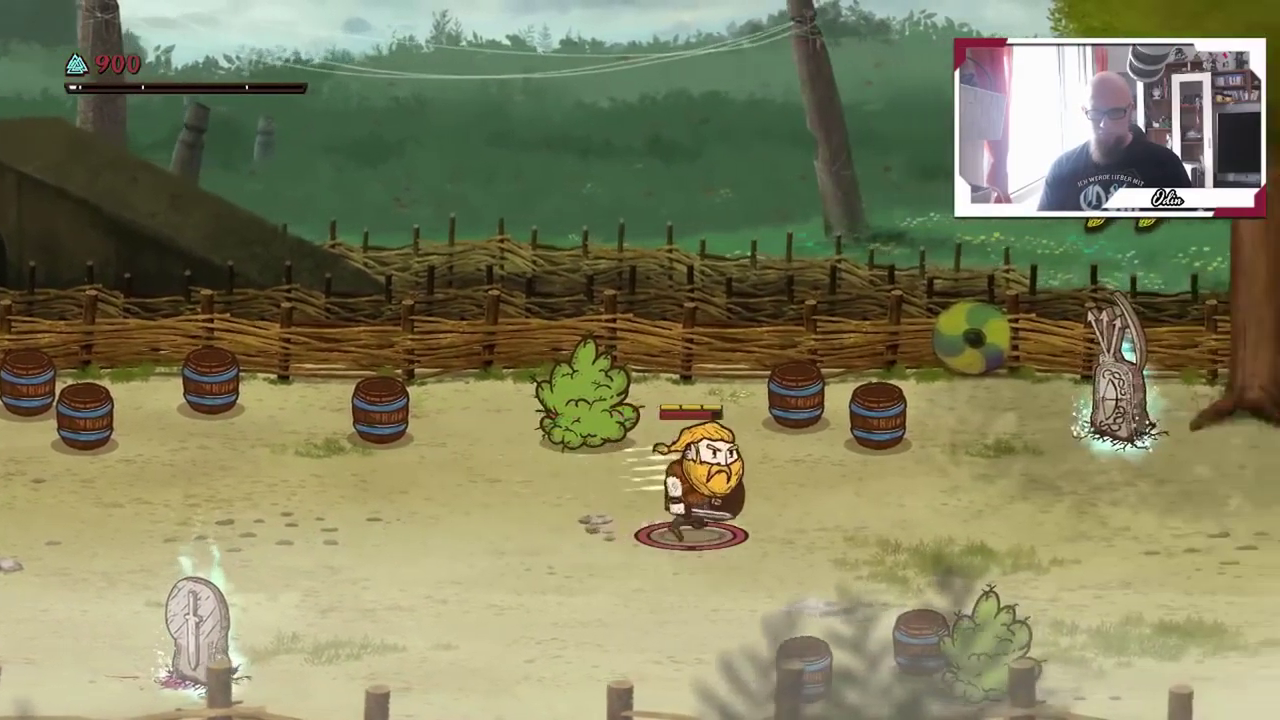
pyautogui.press('Right')
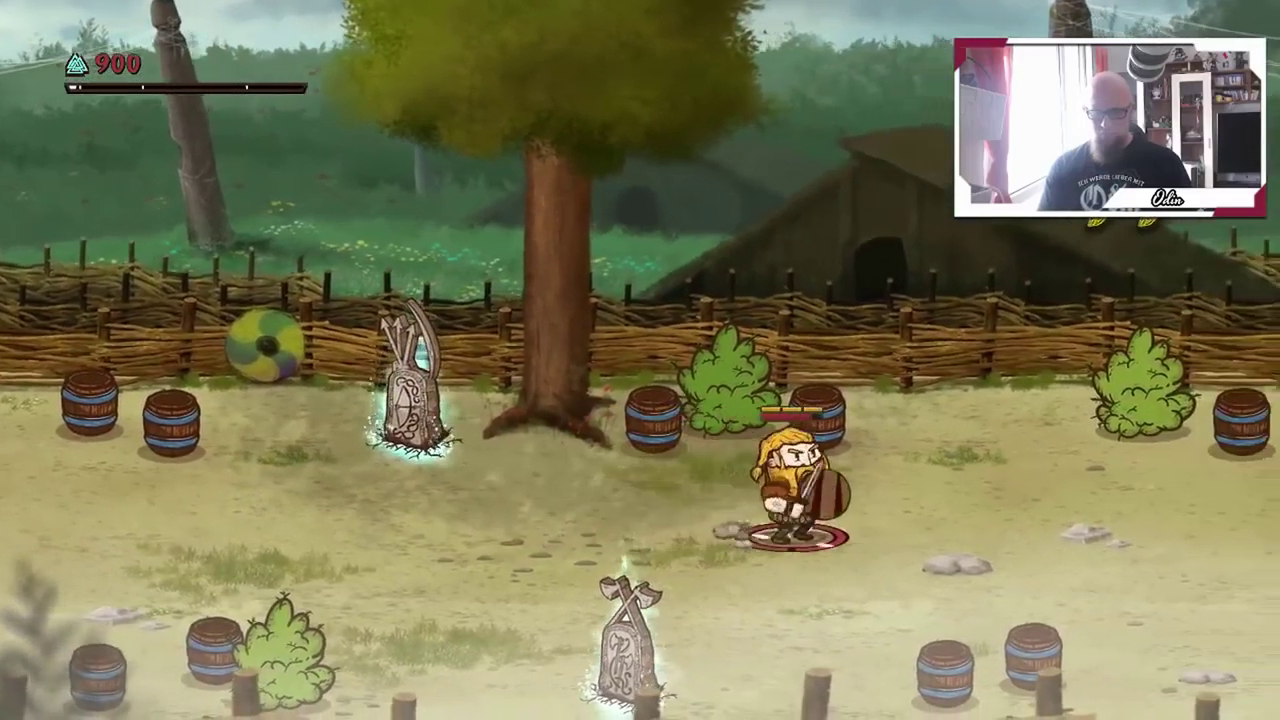
pyautogui.press('Right')
pyautogui.press('k')
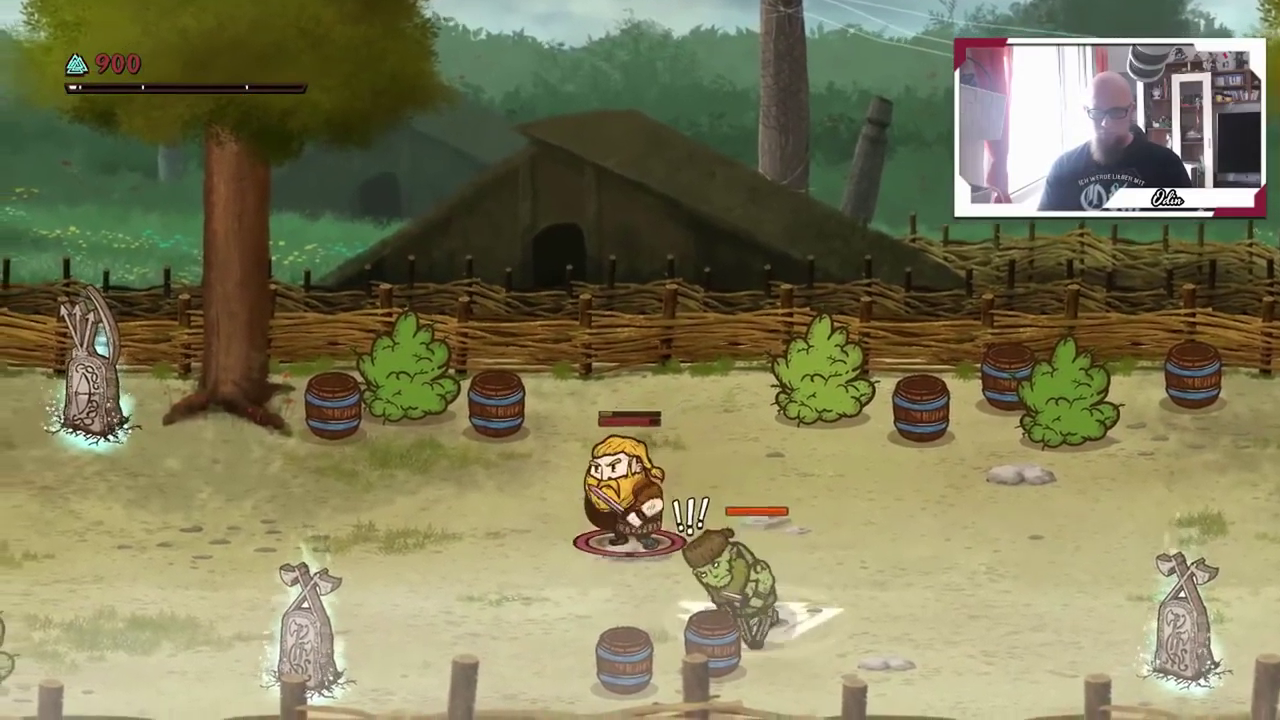
pyautogui.press('Right')
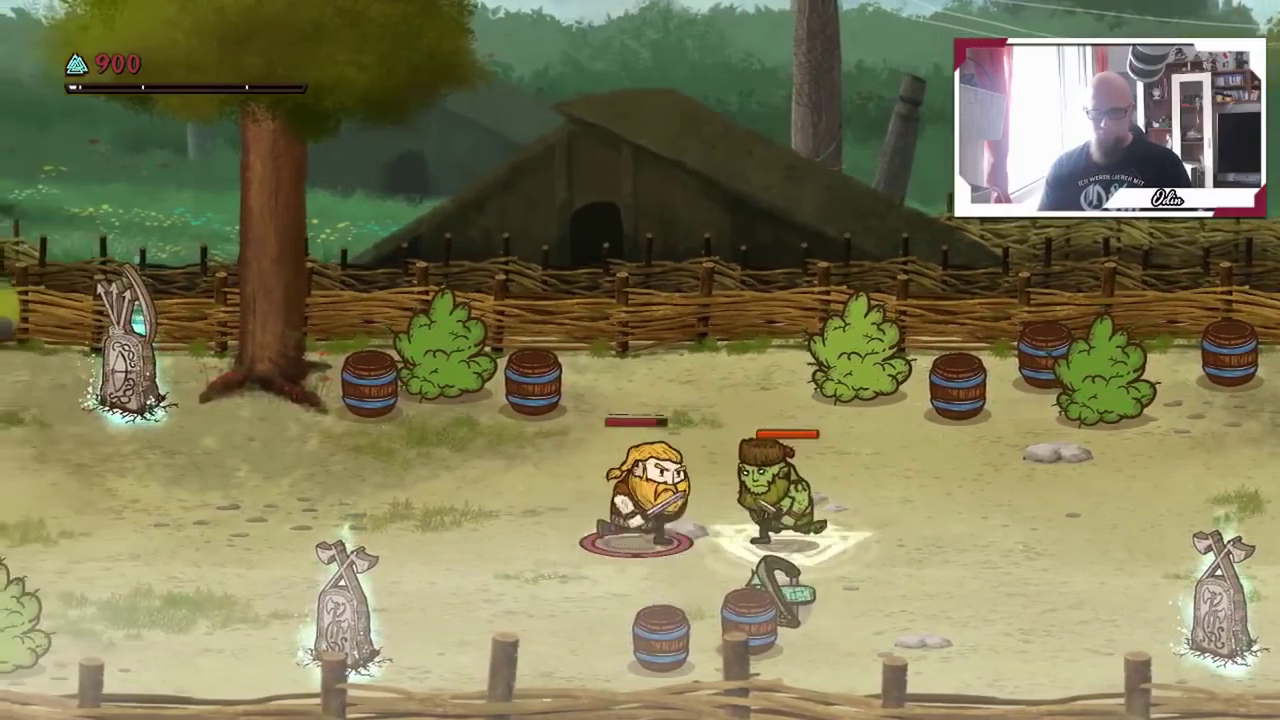
pyautogui.press('Right')
pyautogui.press('Left')
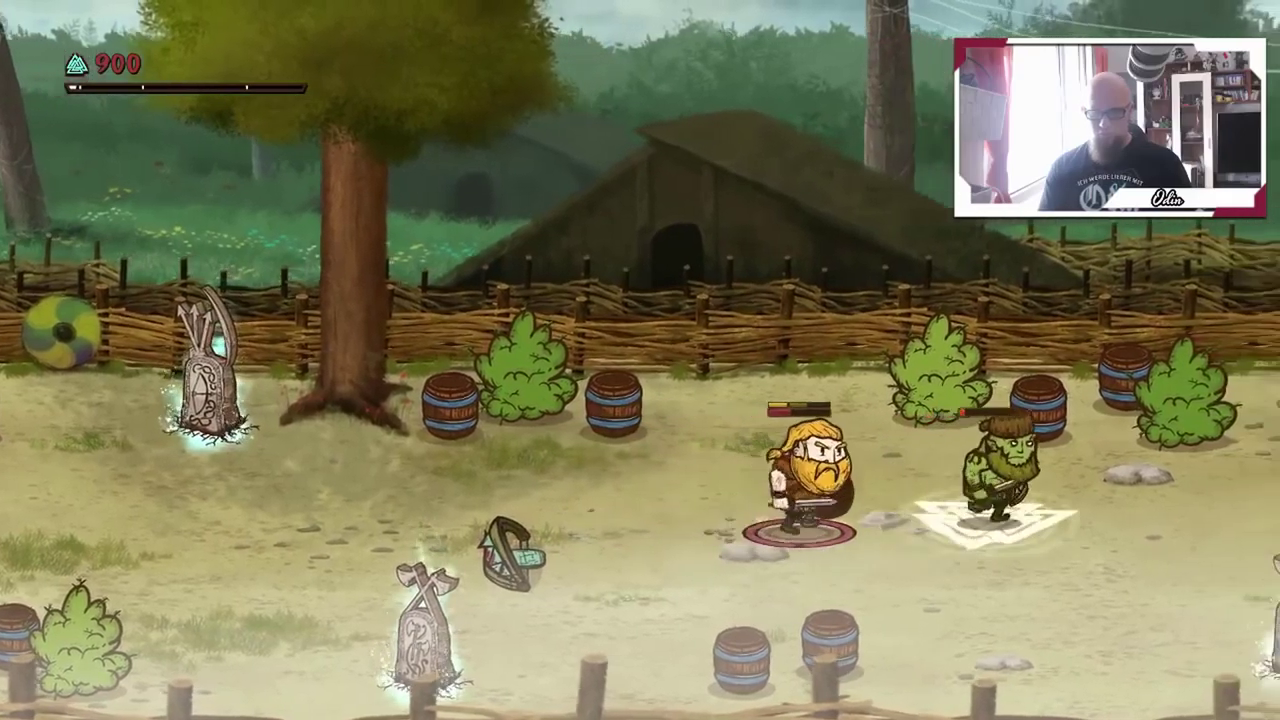
pyautogui.press('Right')
pyautogui.press('j')
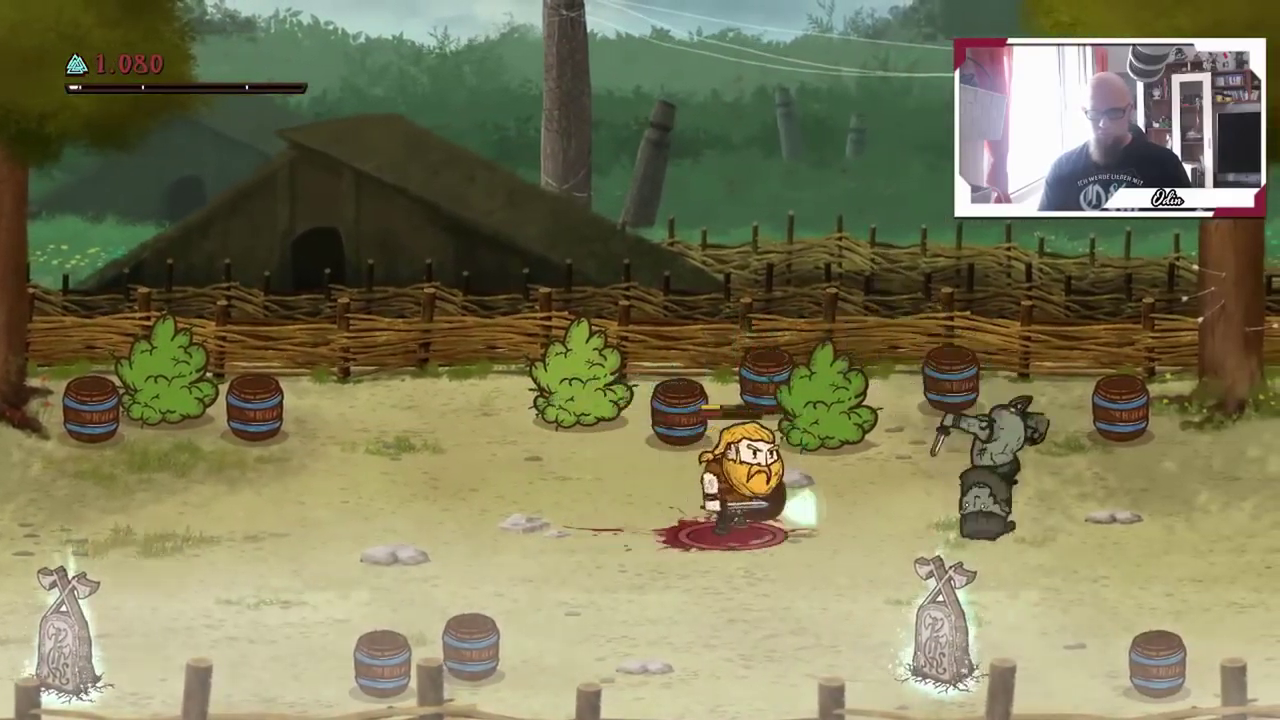
pyautogui.press('Right')
pyautogui.press('Down')
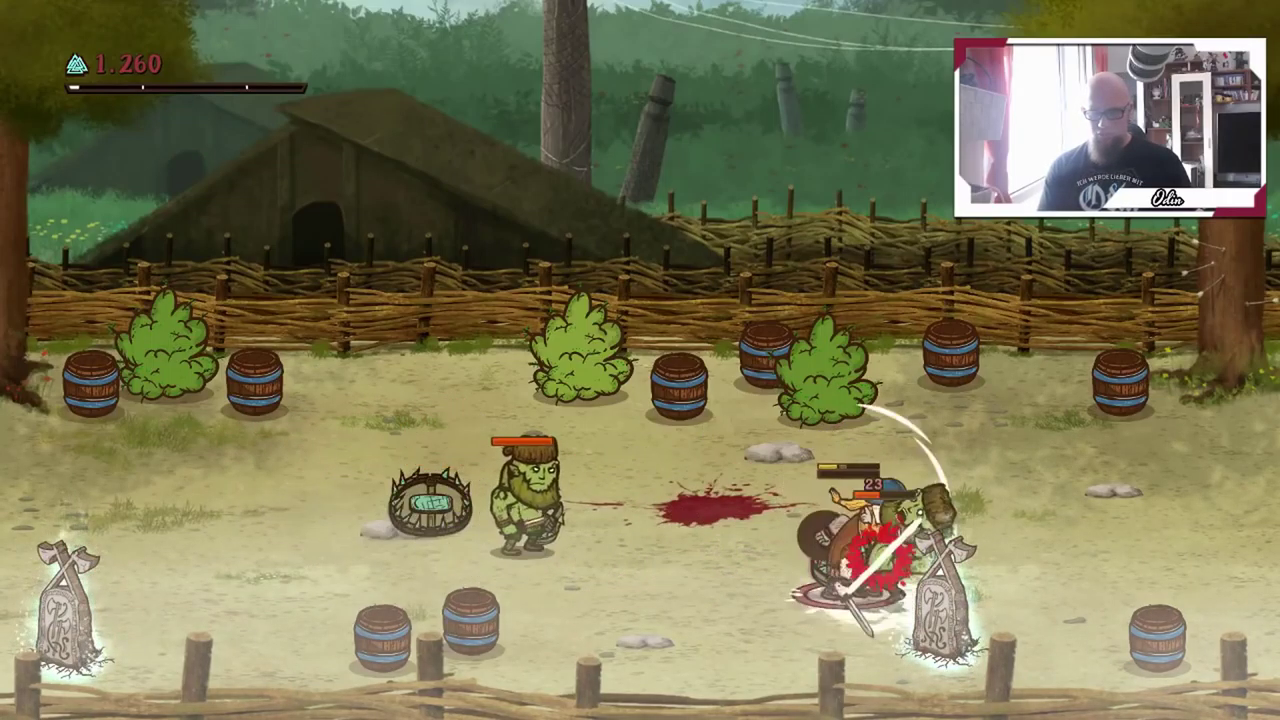
pyautogui.press('Left')
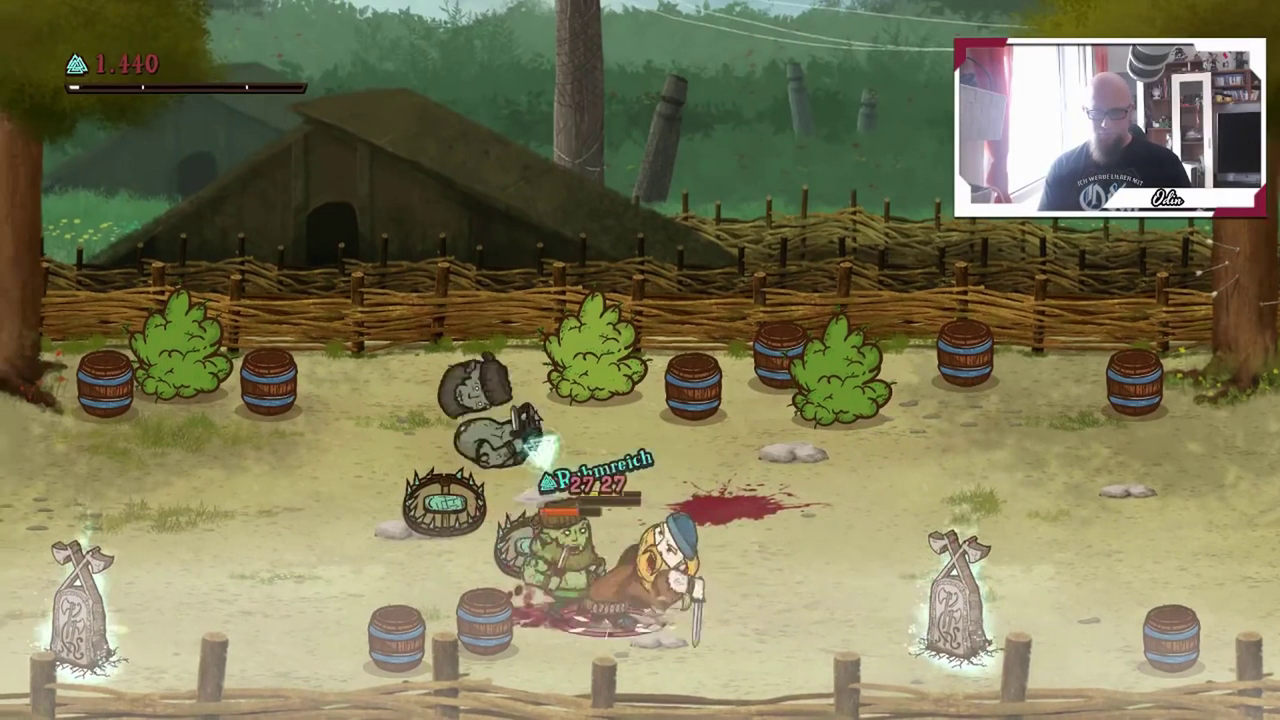
pyautogui.press('Right')
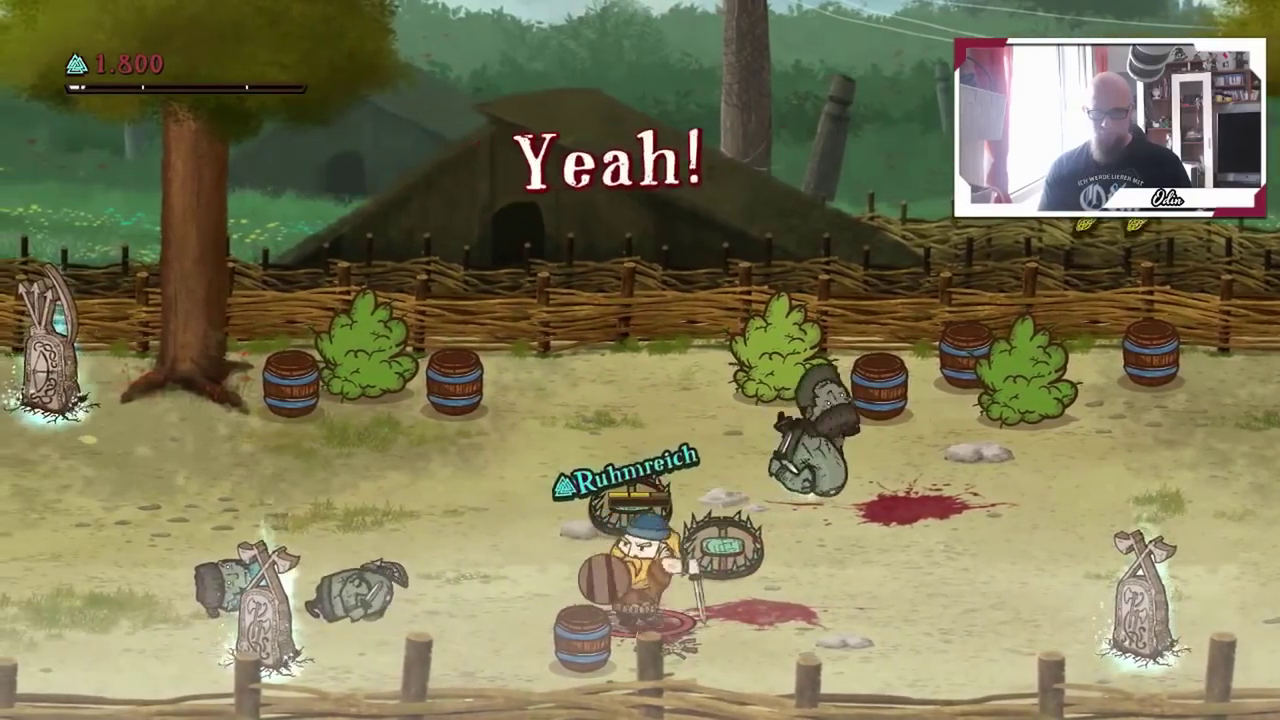
pyautogui.press('Up')
pyautogui.press('space')
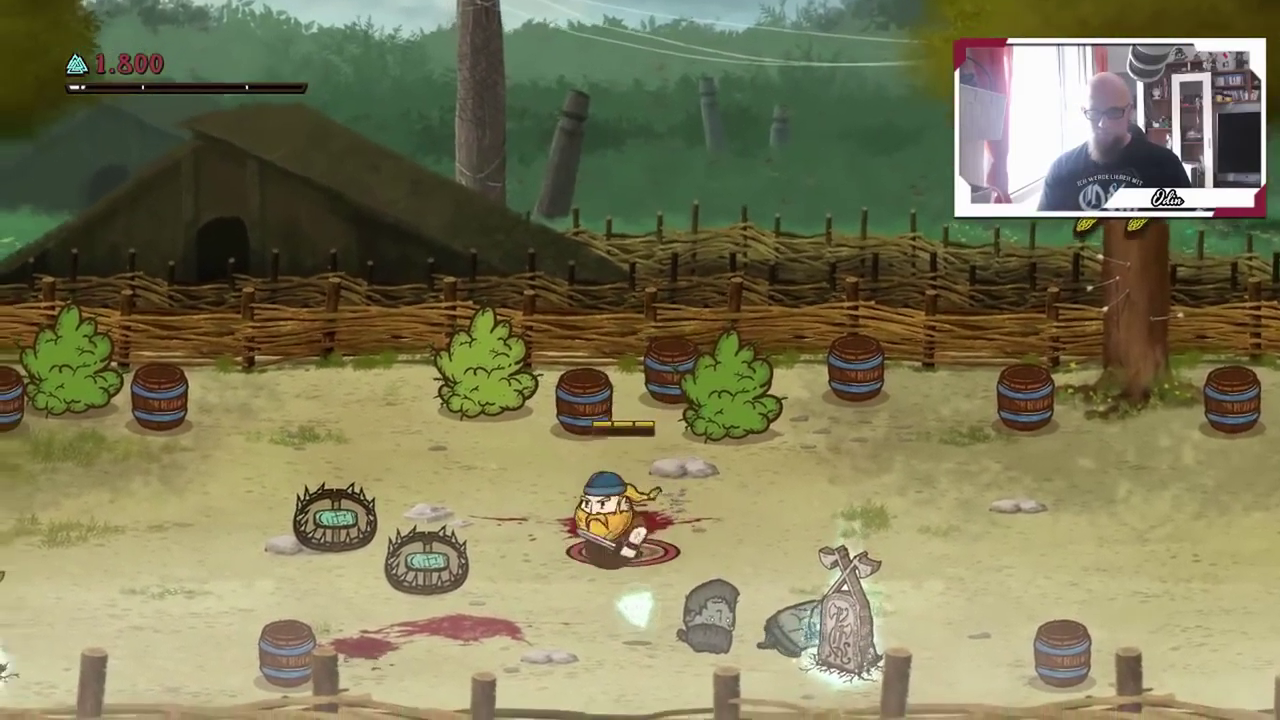
pyautogui.press('Down')
pyautogui.press('Right')
pyautogui.press('space')
pyautogui.press('Up')
pyautogui.press('Right')
pyautogui.press('space')
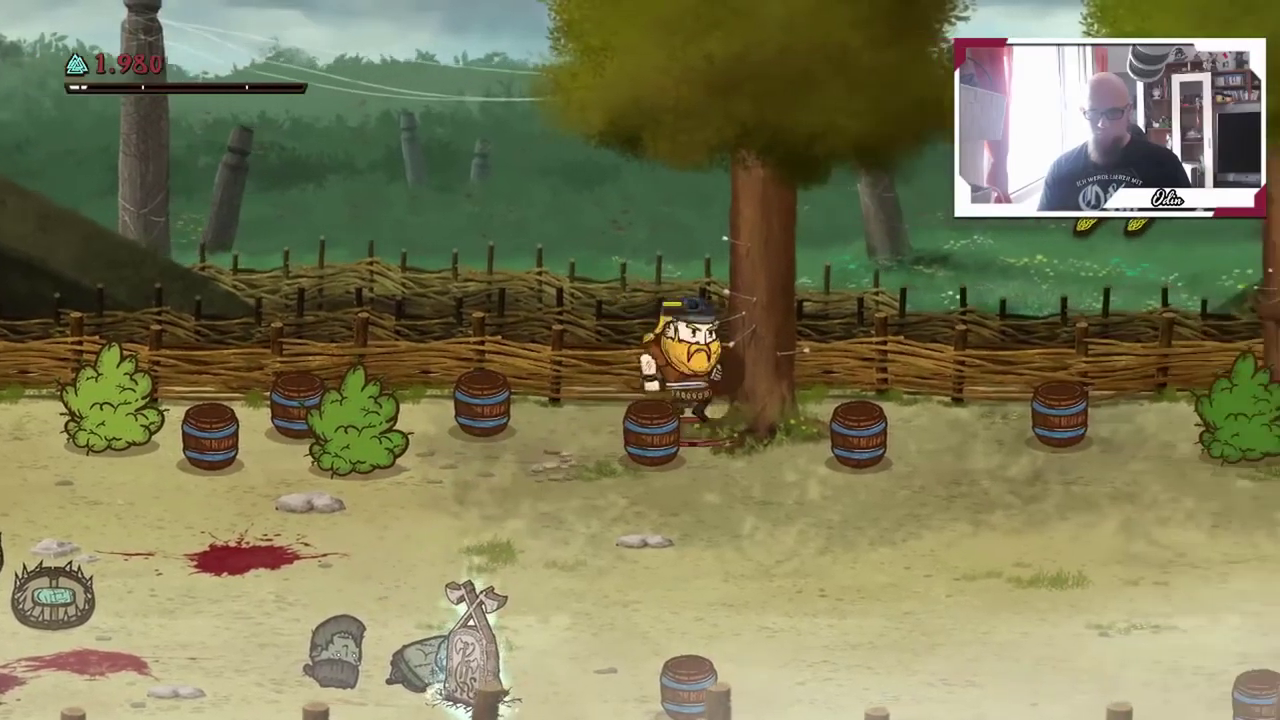
pyautogui.press('Right')
pyautogui.press('Down')
pyautogui.press('Up')
pyautogui.press('Left')
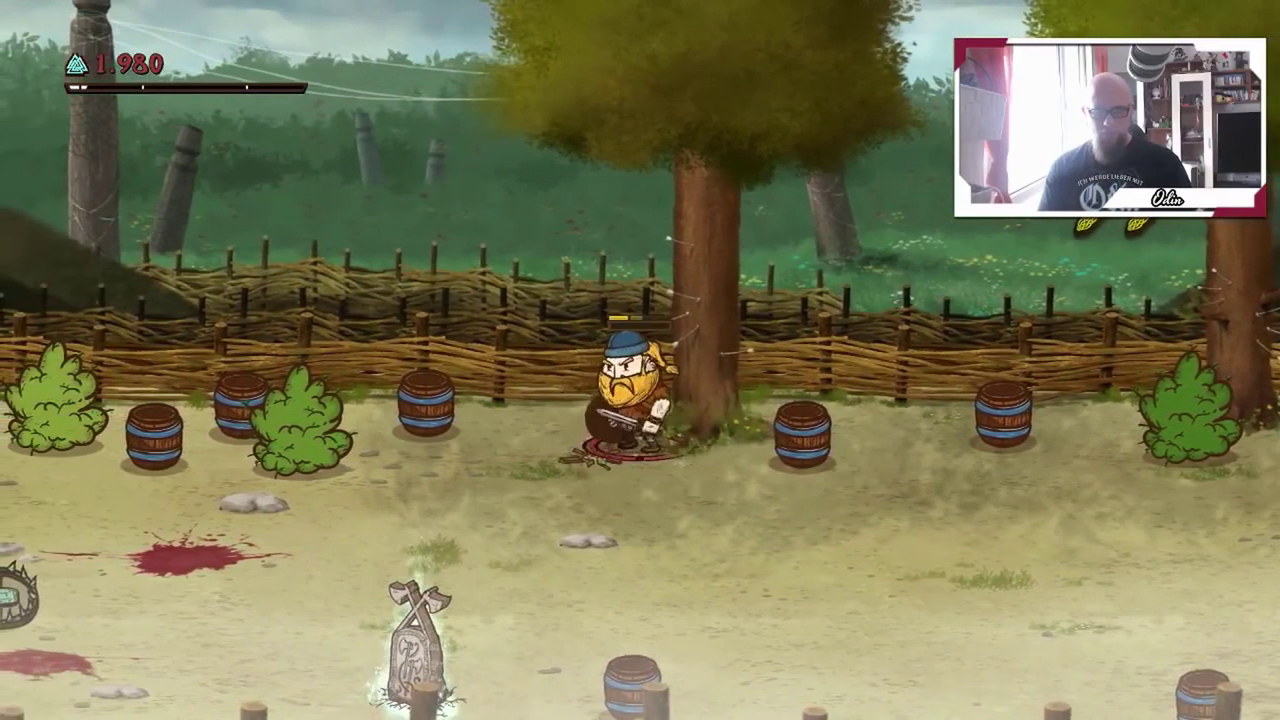
pyautogui.press('Left')
pyautogui.press('space')
pyautogui.press('space')
pyautogui.press('space')
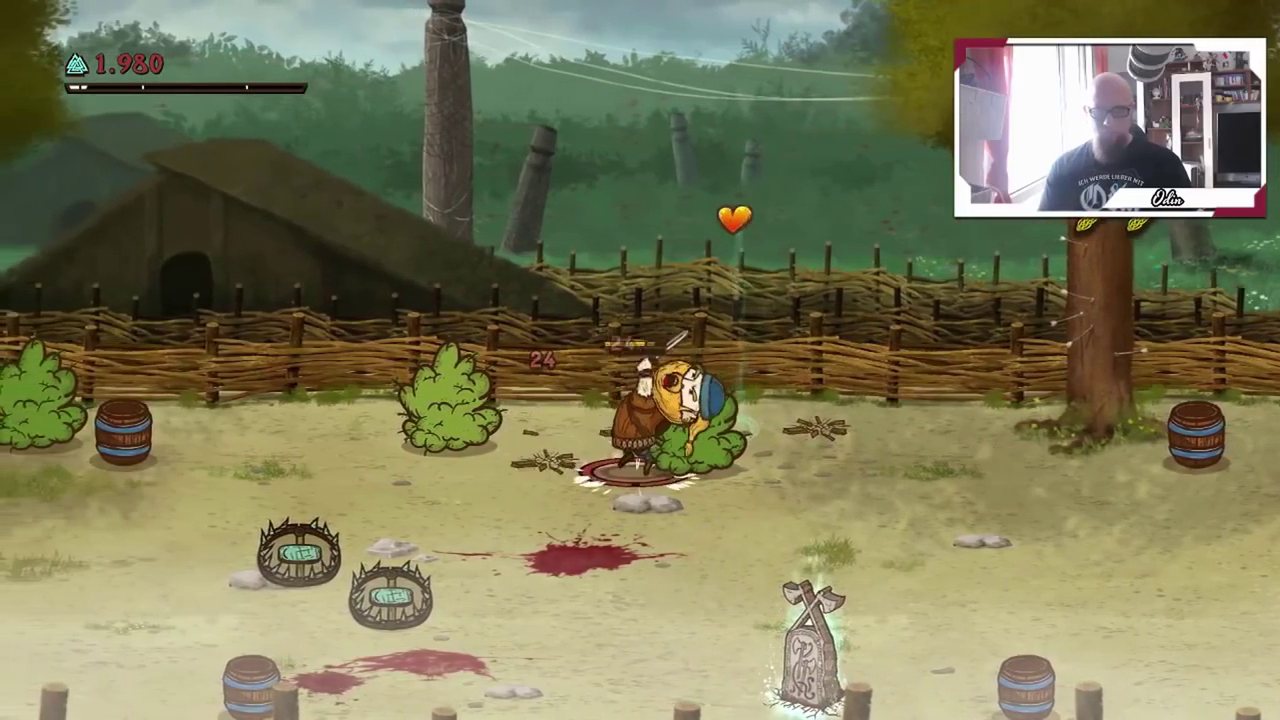
pyautogui.press('Right')
pyautogui.press('Up')
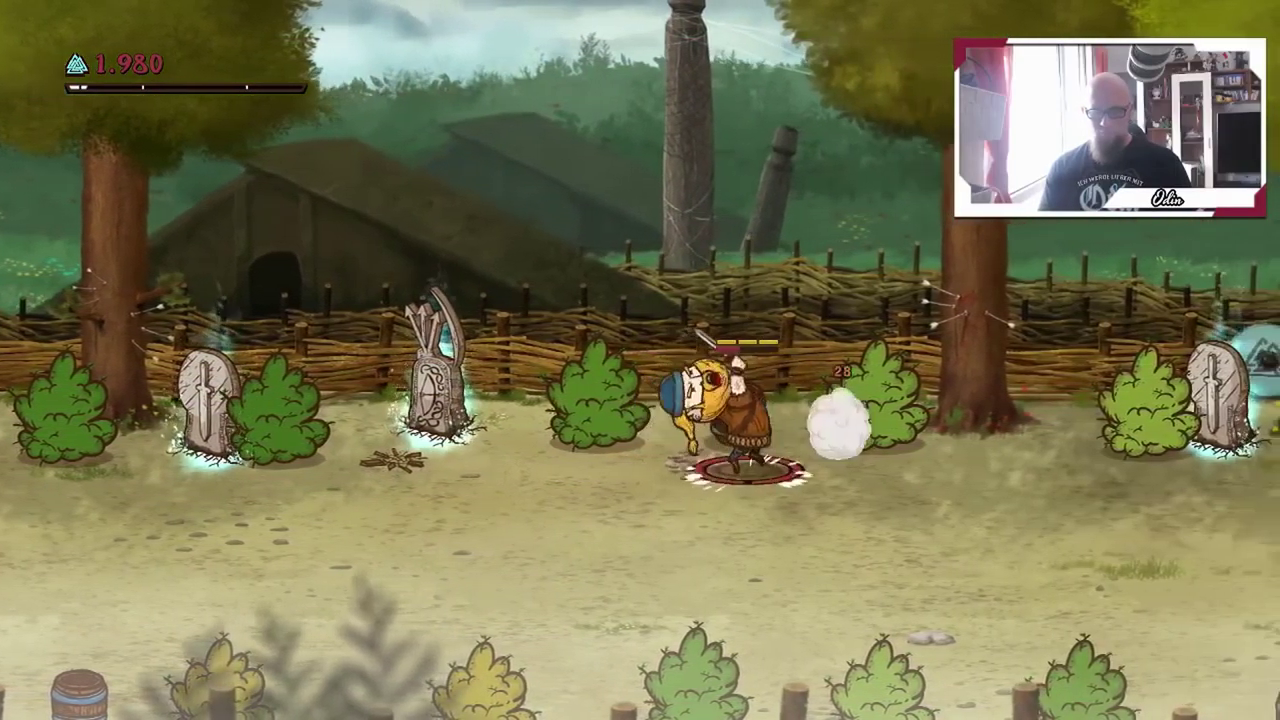
pyautogui.press('d')
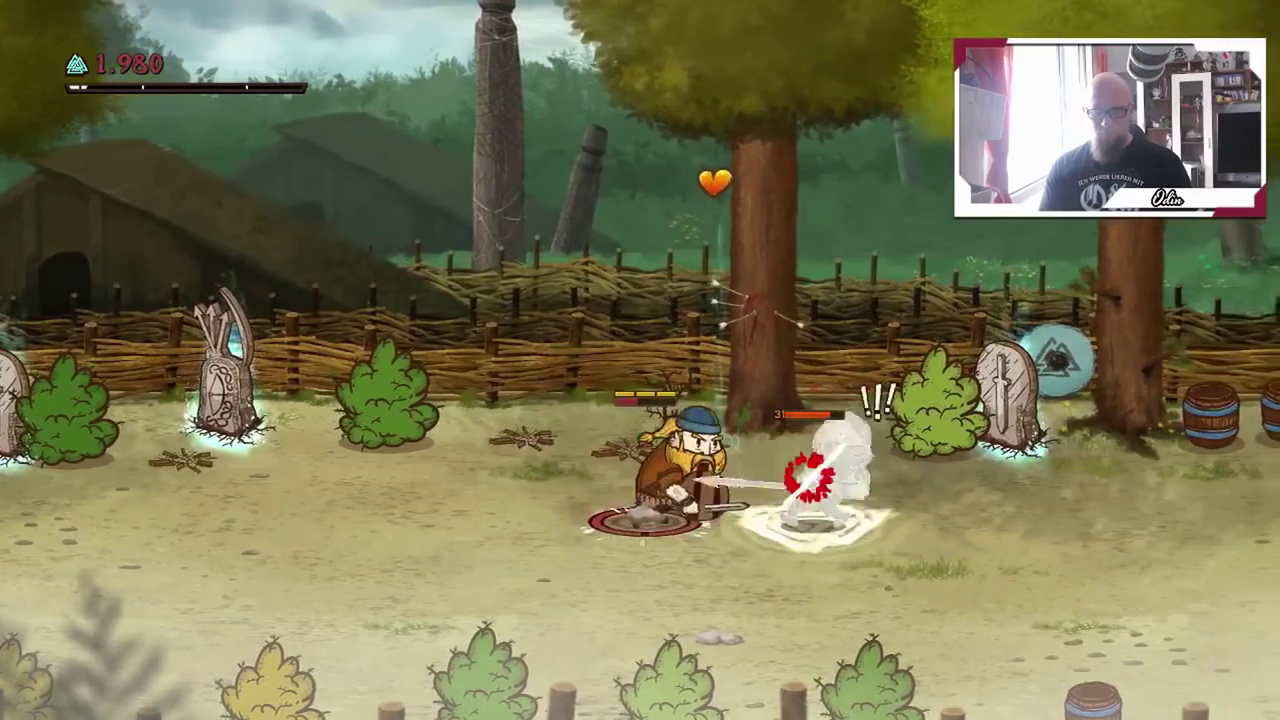
pyautogui.press('j')
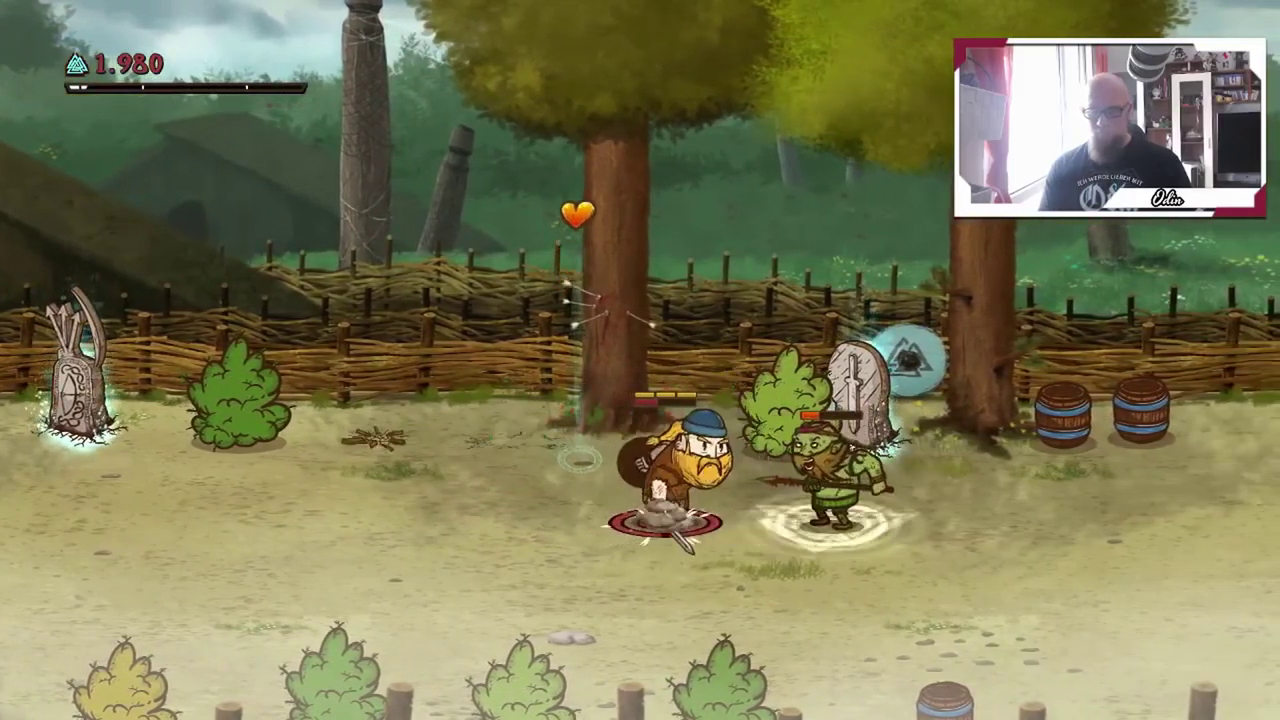
pyautogui.press('Left')
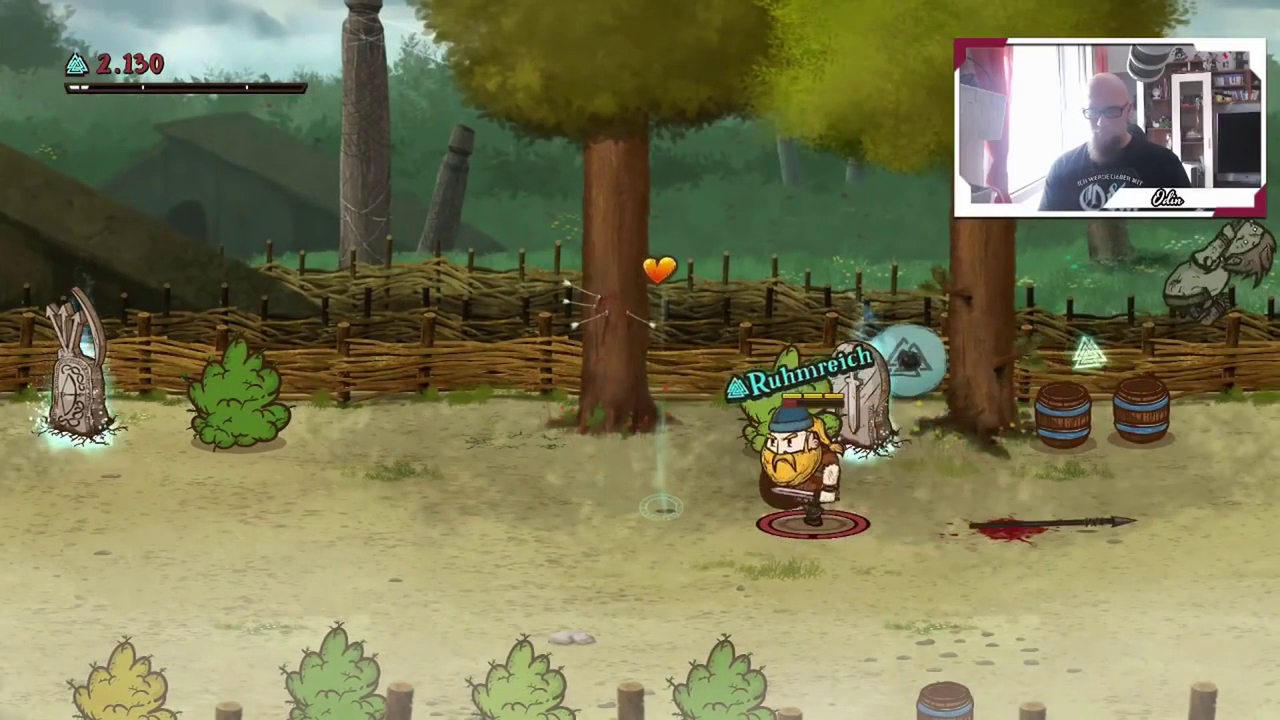
pyautogui.press('Left')
pyautogui.press('Down')
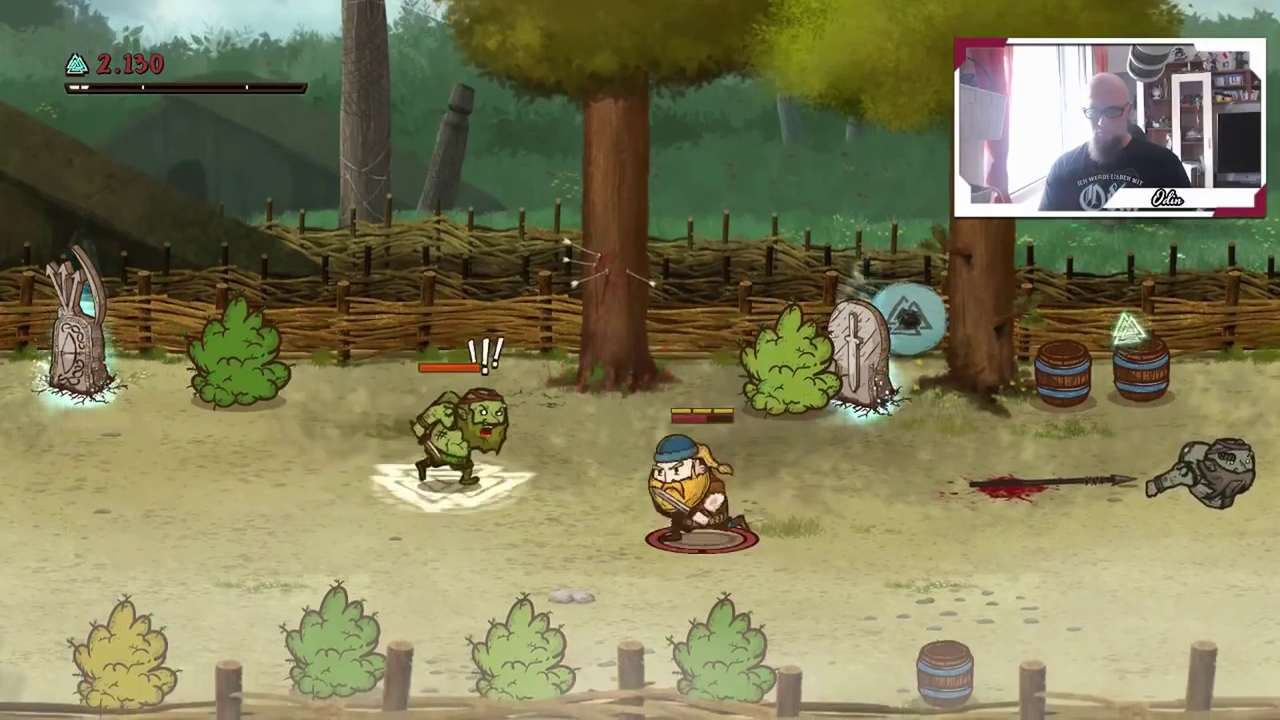
pyautogui.press('Left')
pyautogui.press('j')
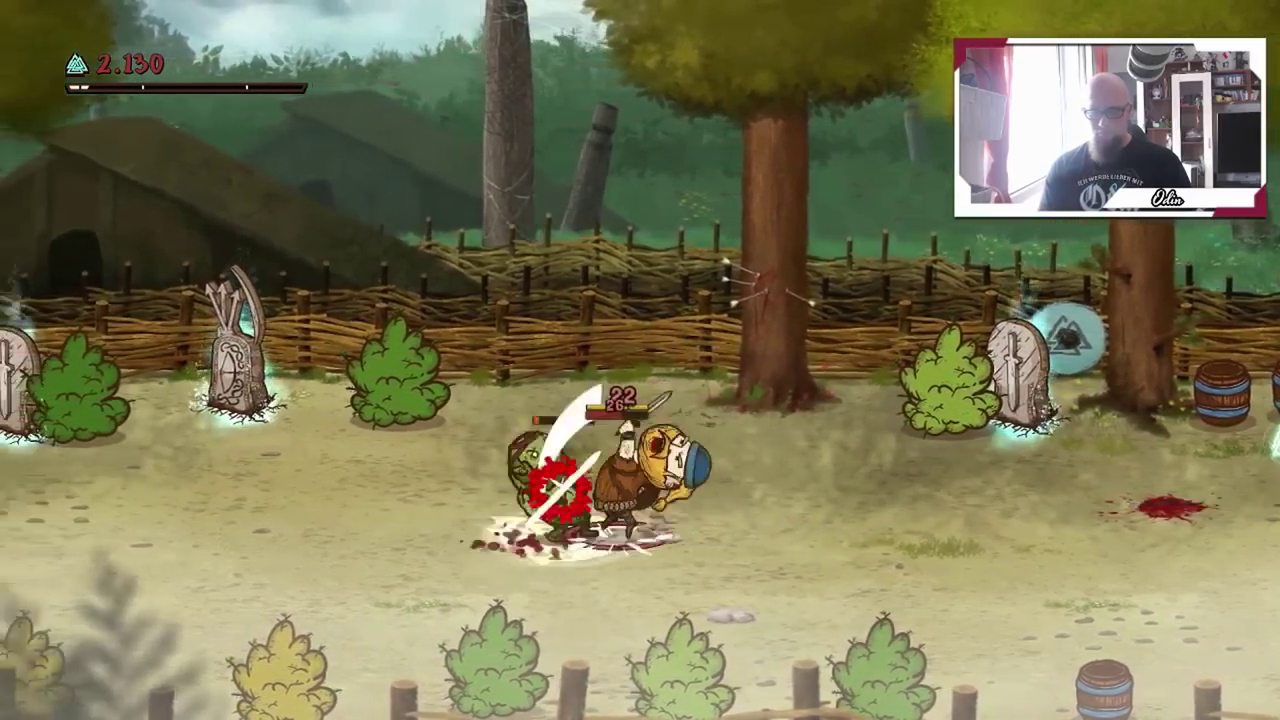
pyautogui.press('Left')
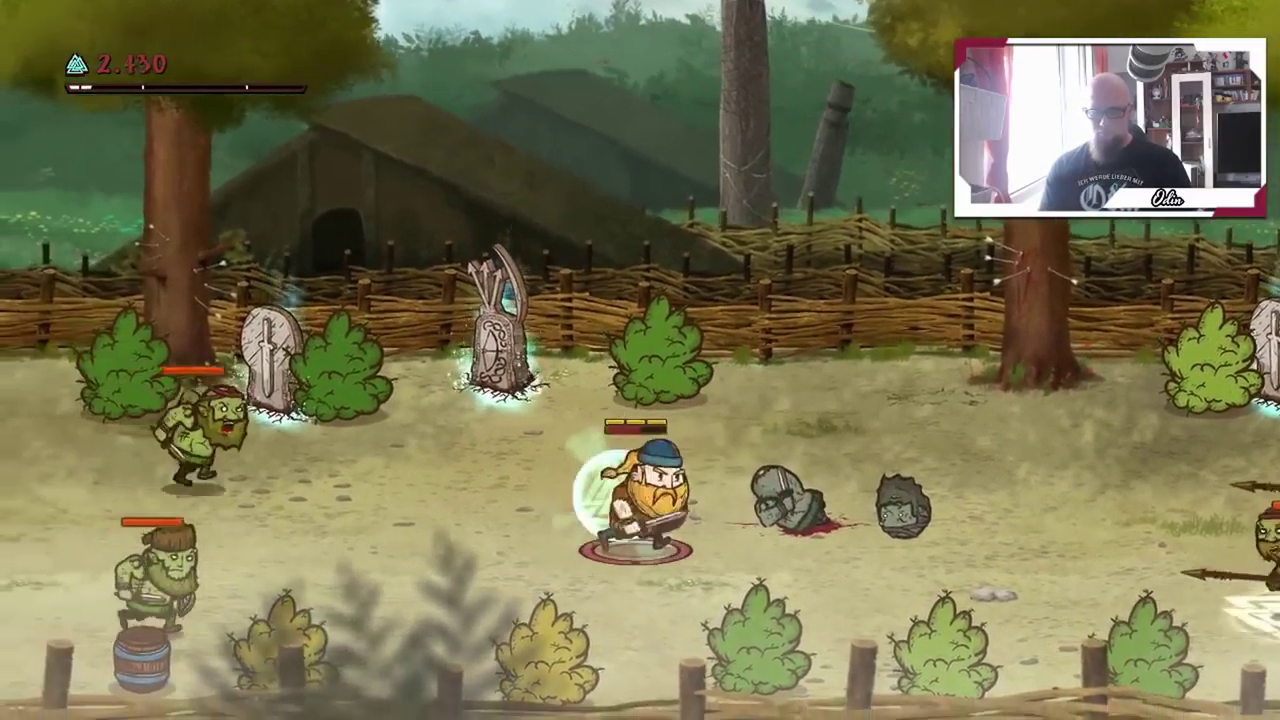
pyautogui.press('Right')
pyautogui.press('Right')
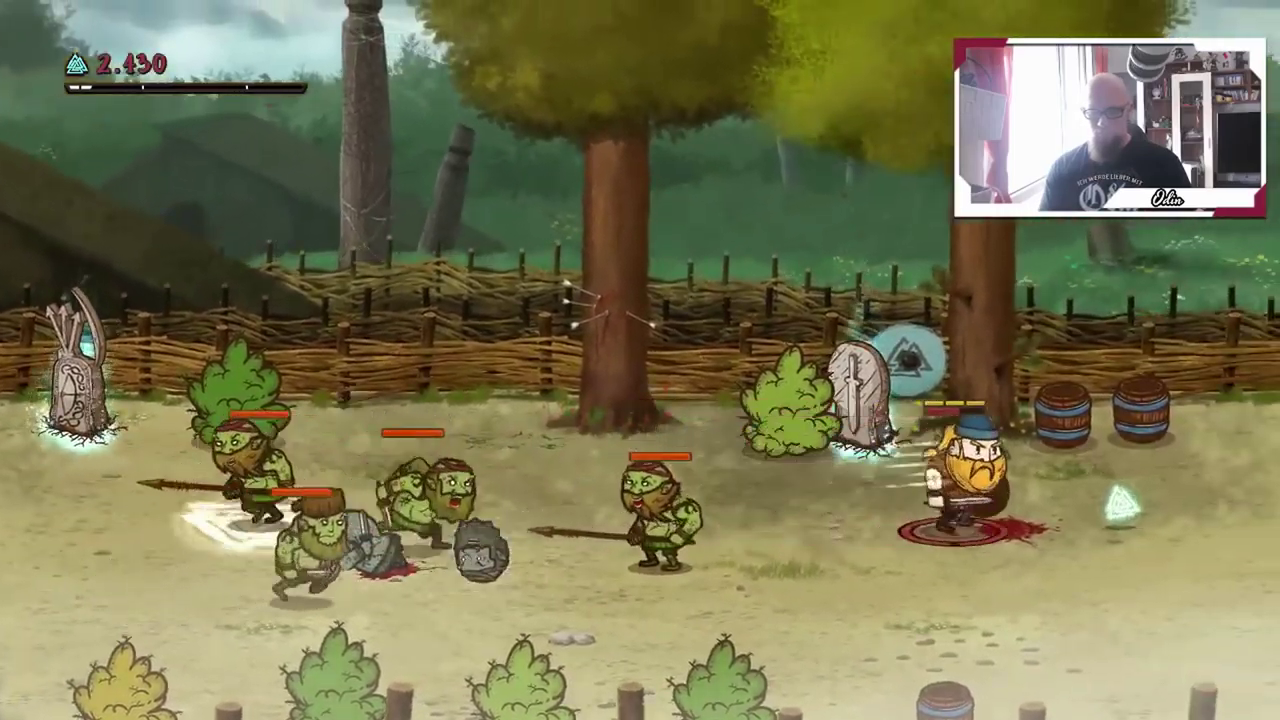
pyautogui.press('Right')
pyautogui.press('Down')
pyautogui.press('Left')
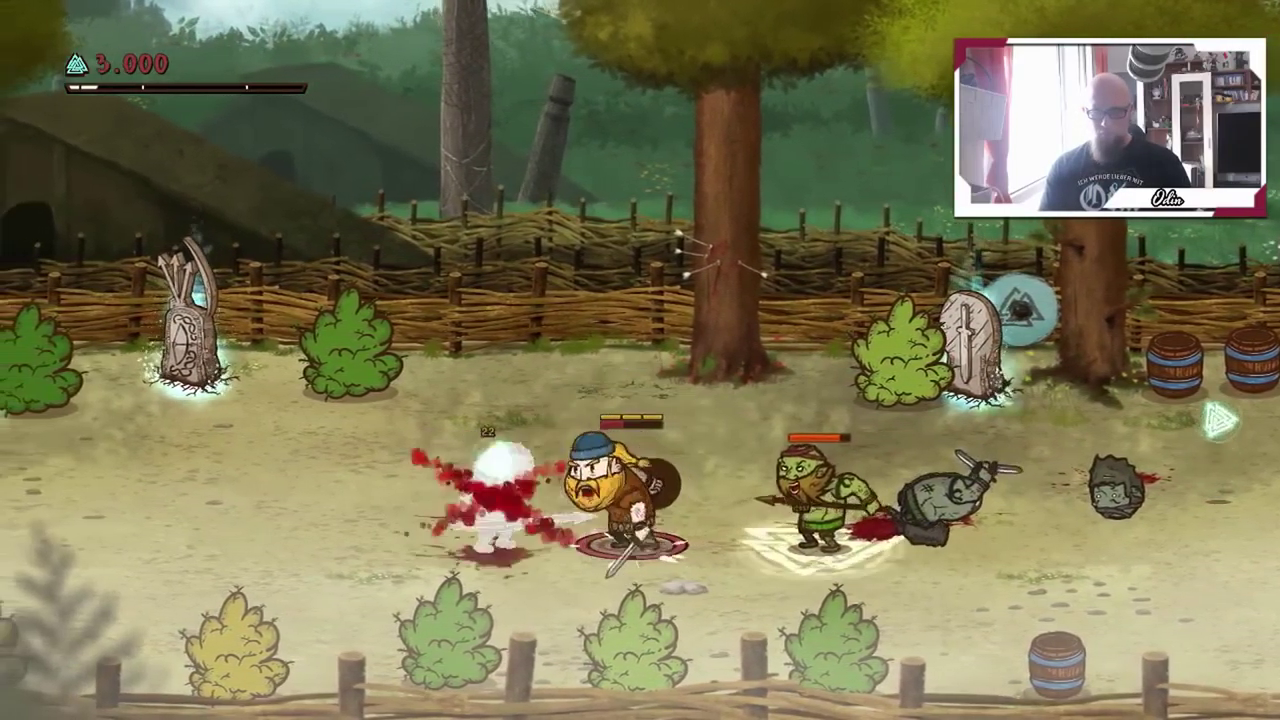
pyautogui.press('x')
pyautogui.press('Left')
pyautogui.press('Right')
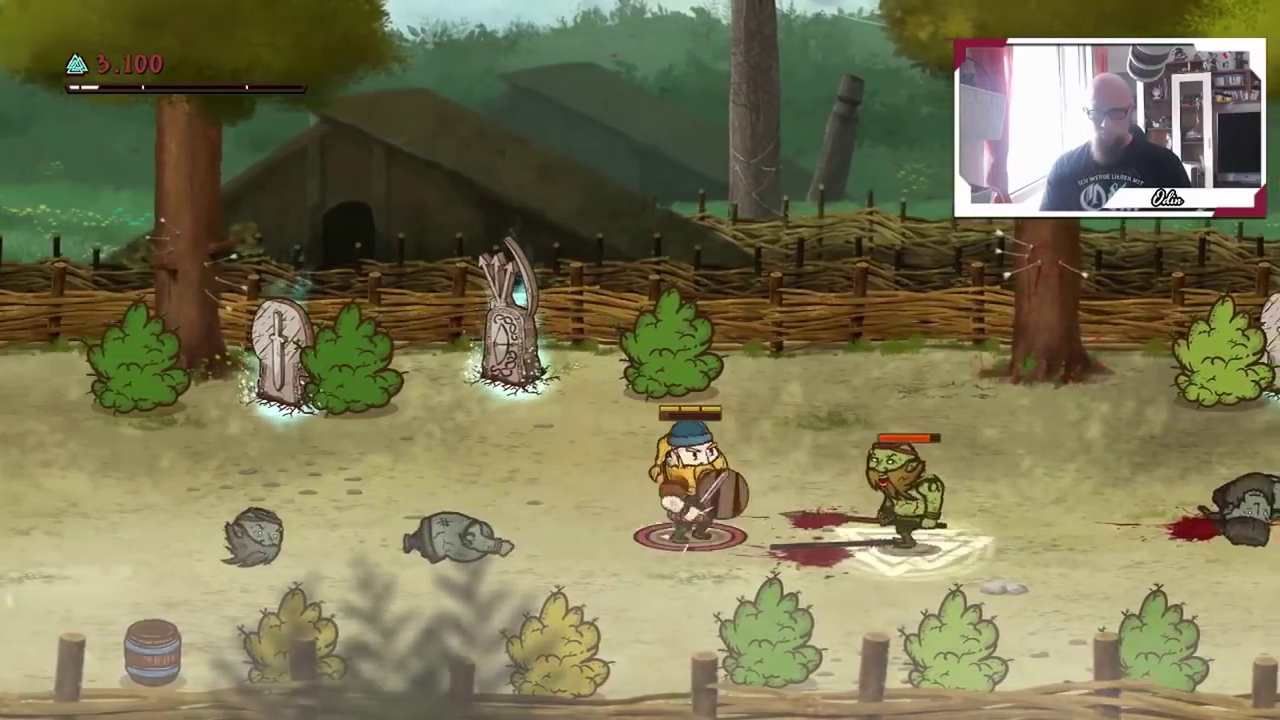
pyautogui.press('Right')
pyautogui.press('x')
pyautogui.press('x')
pyautogui.press('x')
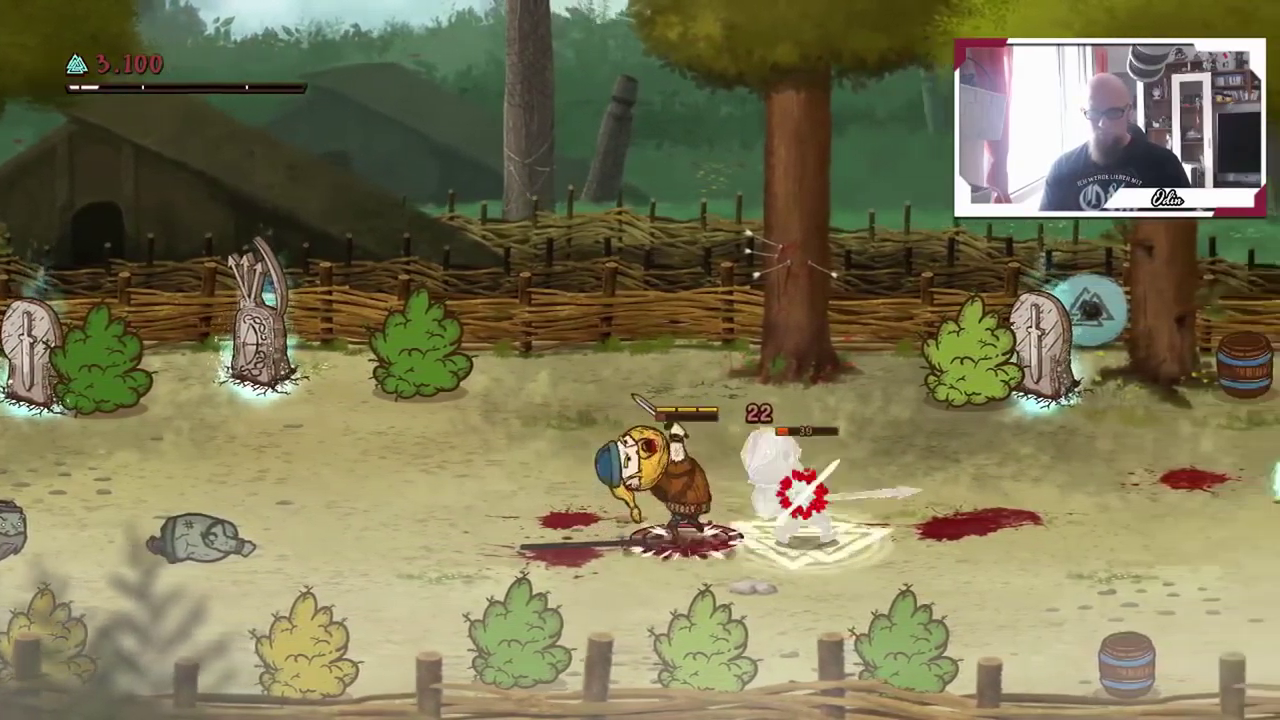
pyautogui.press('x')
pyautogui.press('Right')
pyautogui.press('Right')
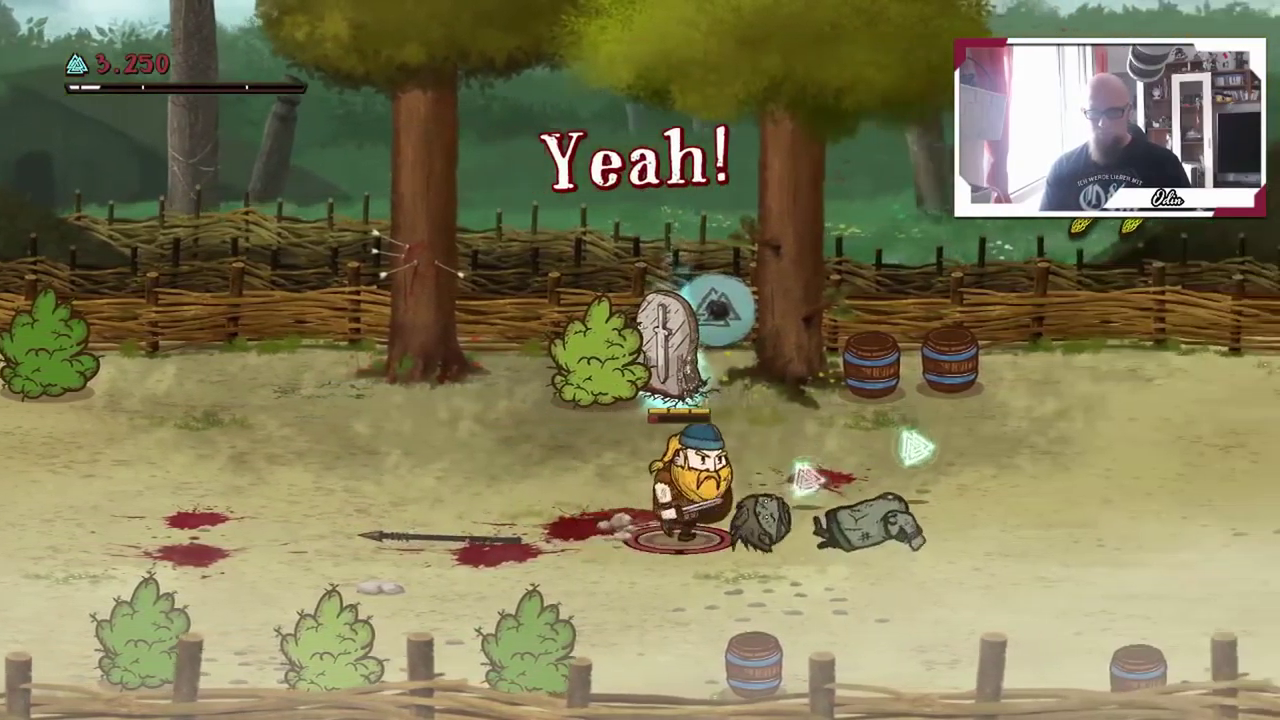
pyautogui.press('Up')
pyautogui.press('Left')
pyautogui.press('Right')
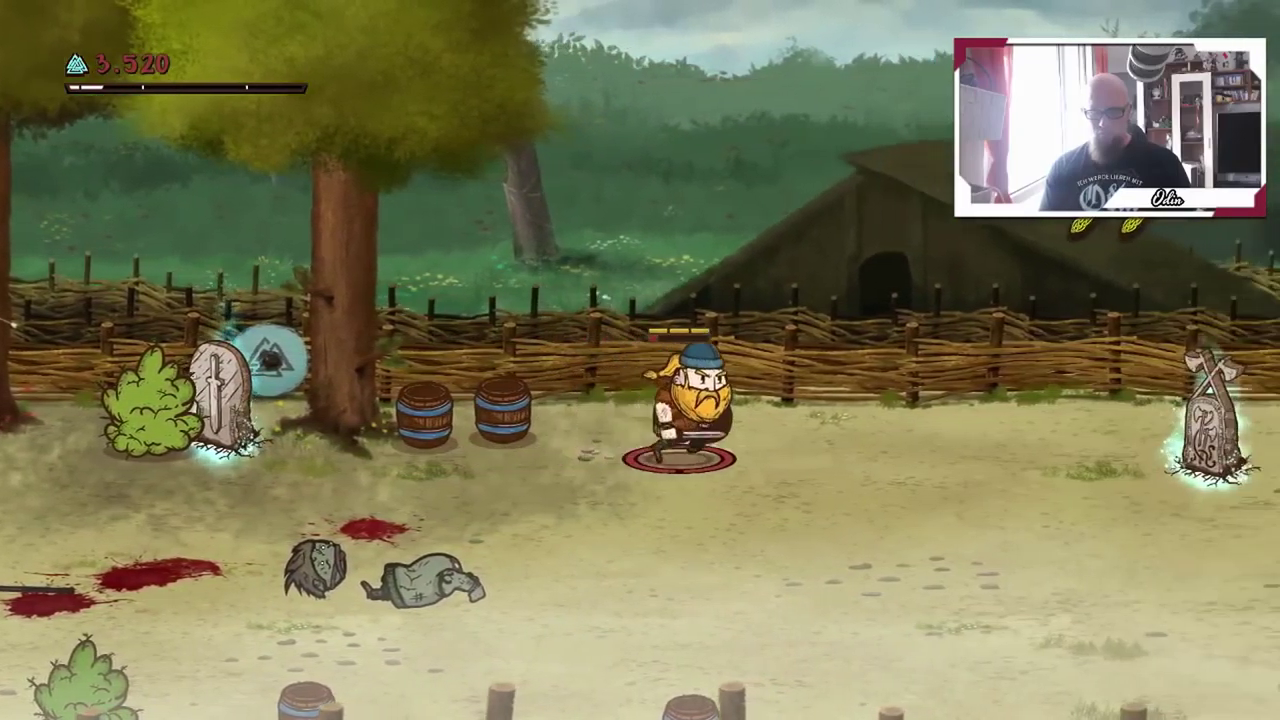
pyautogui.press('x')
pyautogui.press('Right')
pyautogui.press('x')
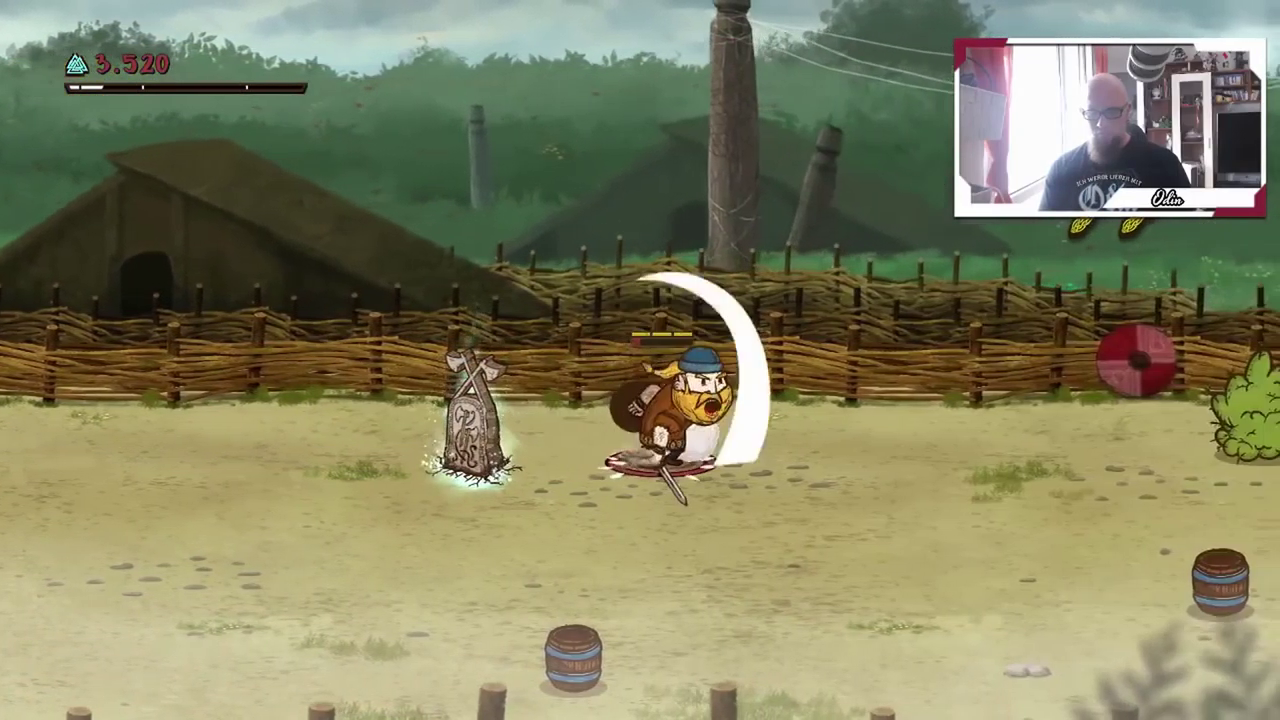
pyautogui.press('Down')
pyautogui.press('Left')
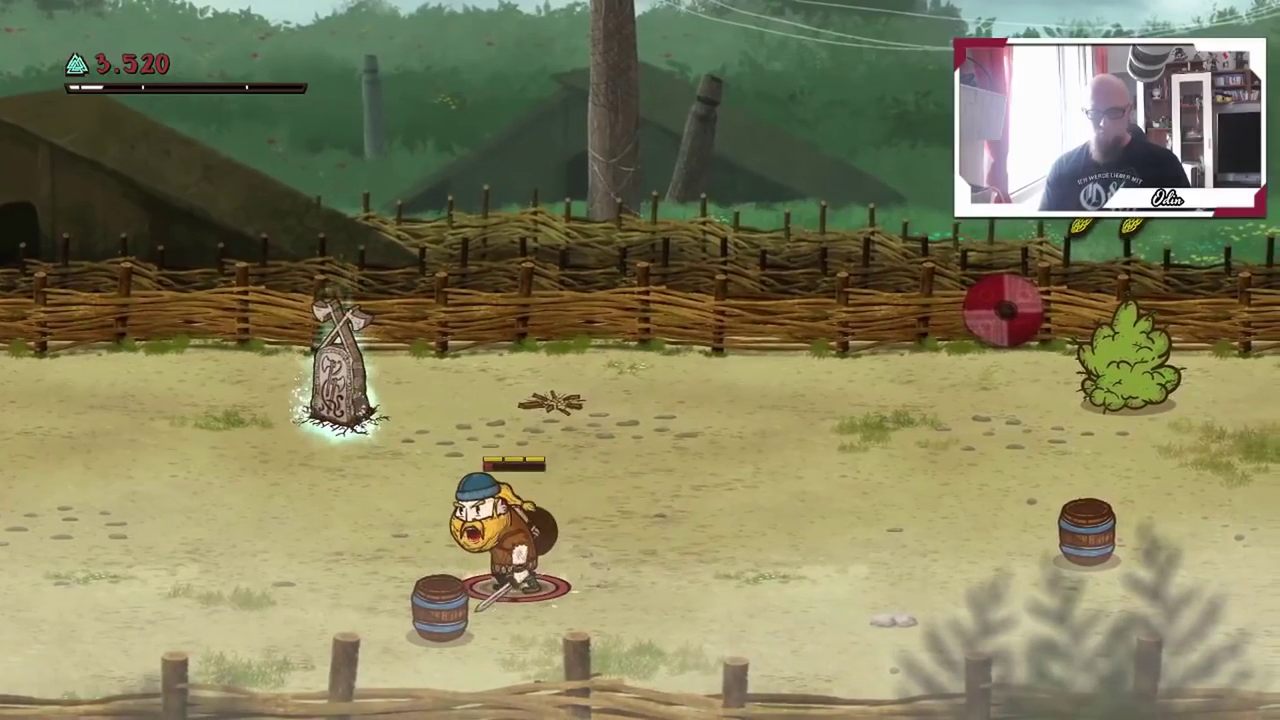
pyautogui.press('Down')
pyautogui.press('x')
pyautogui.press('Right')
pyautogui.press('Up')
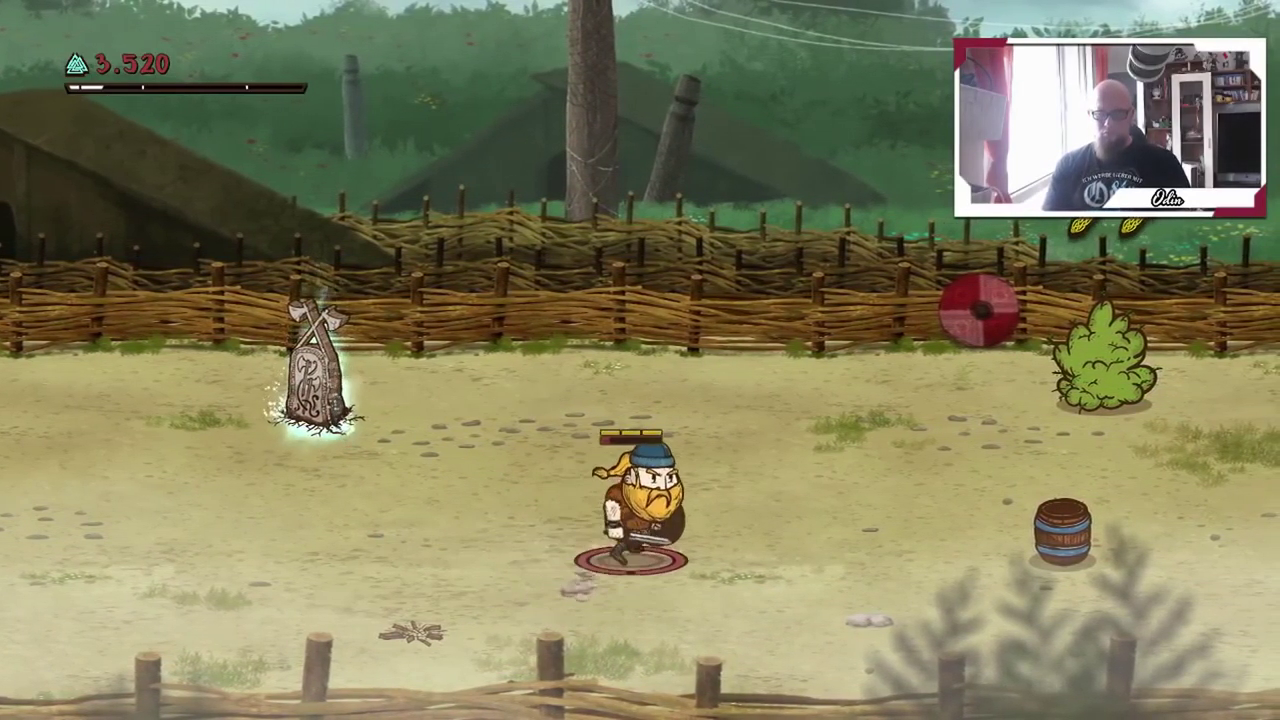
pyautogui.press('Right')
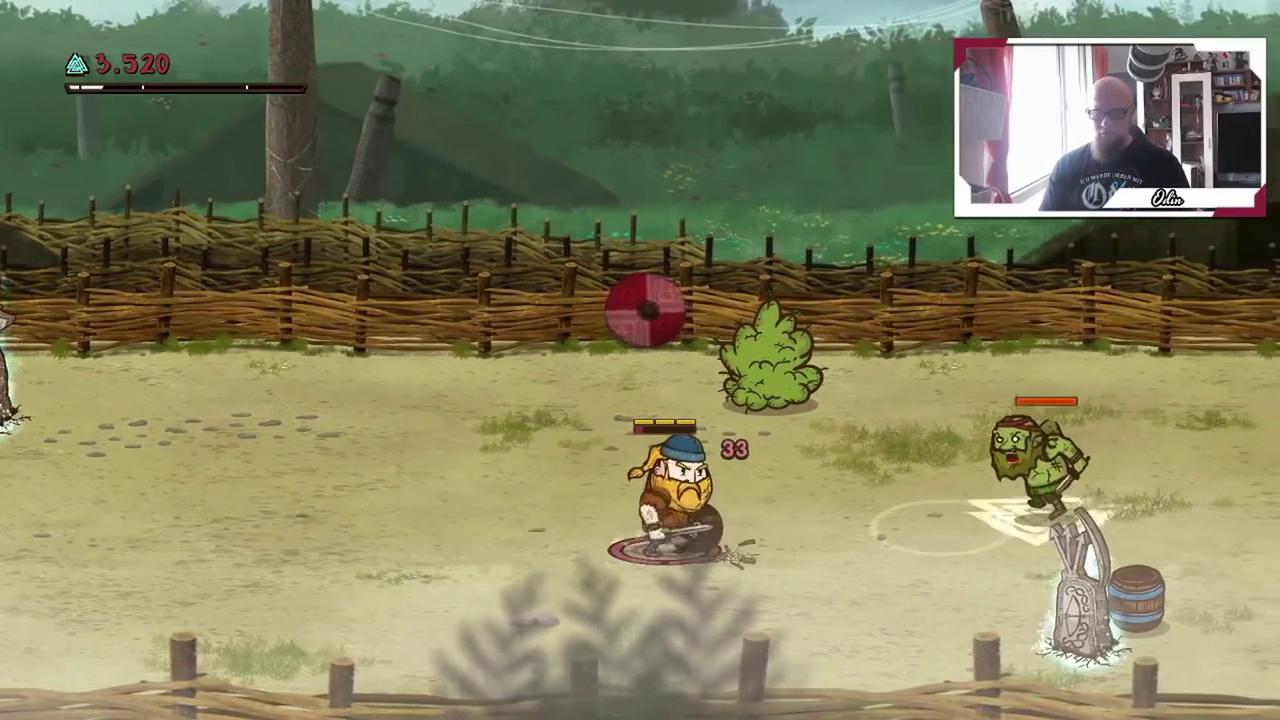
pyautogui.press('Right')
pyautogui.press('x')
pyautogui.press('Up')
pyautogui.press('x')
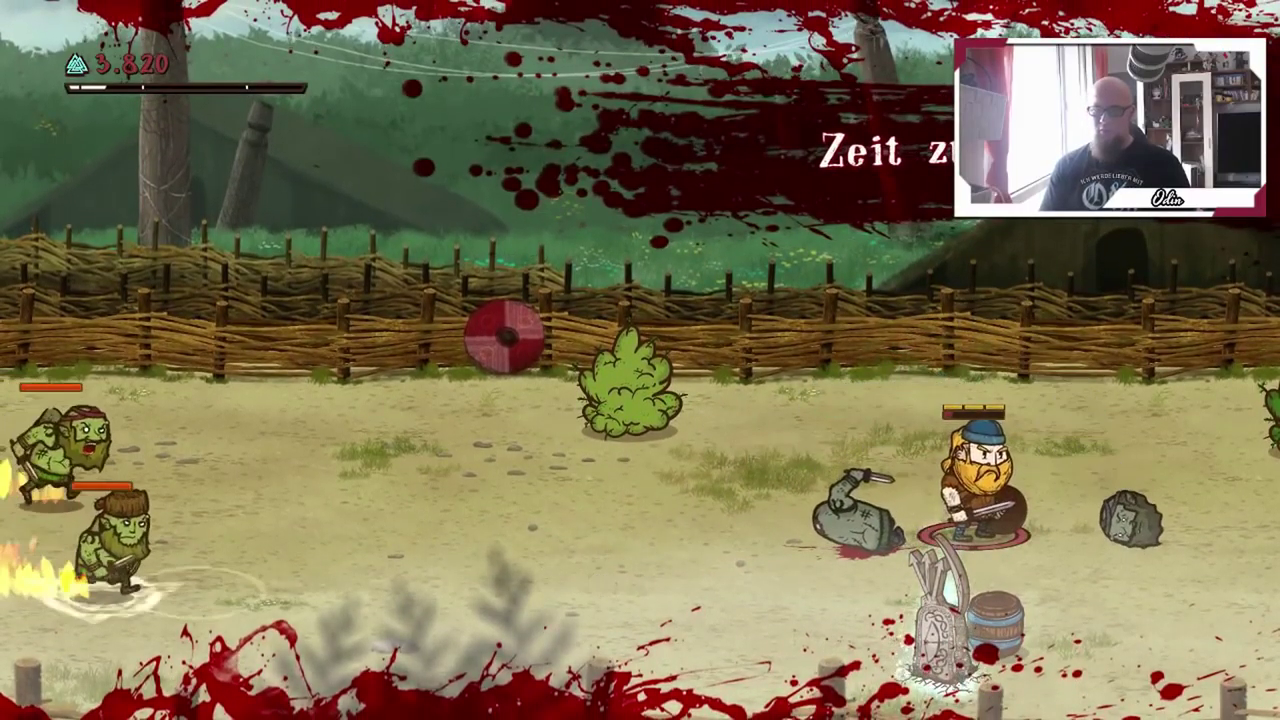
pyautogui.press('Left')
pyautogui.press('Down')
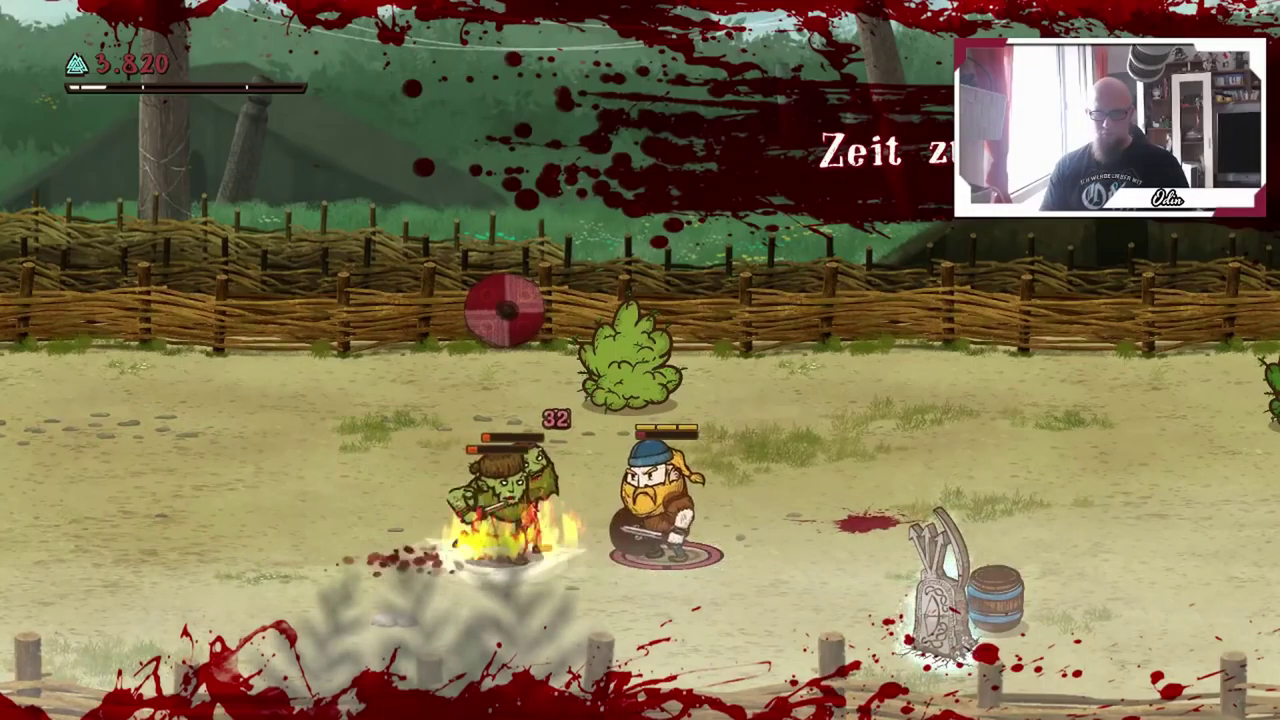
pyautogui.press('x')
pyautogui.press('Left')
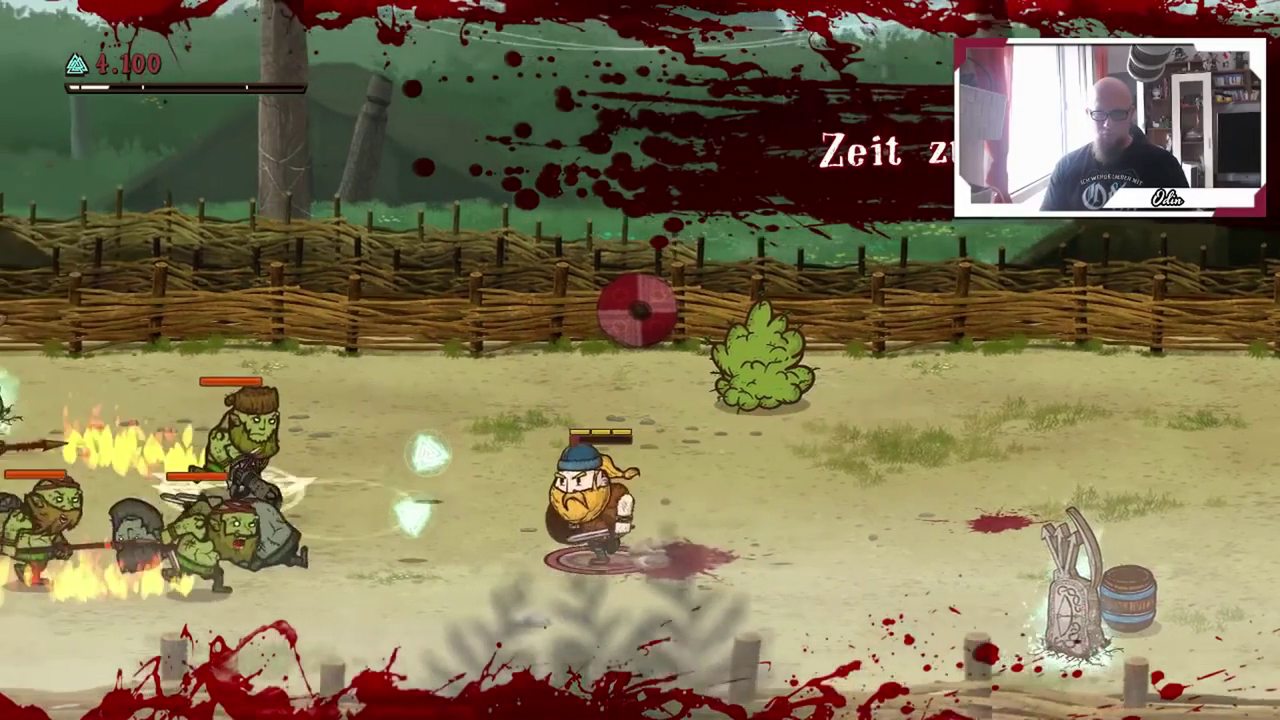
pyautogui.press('x')
pyautogui.press('x')
pyautogui.press('x')
pyautogui.press('x')
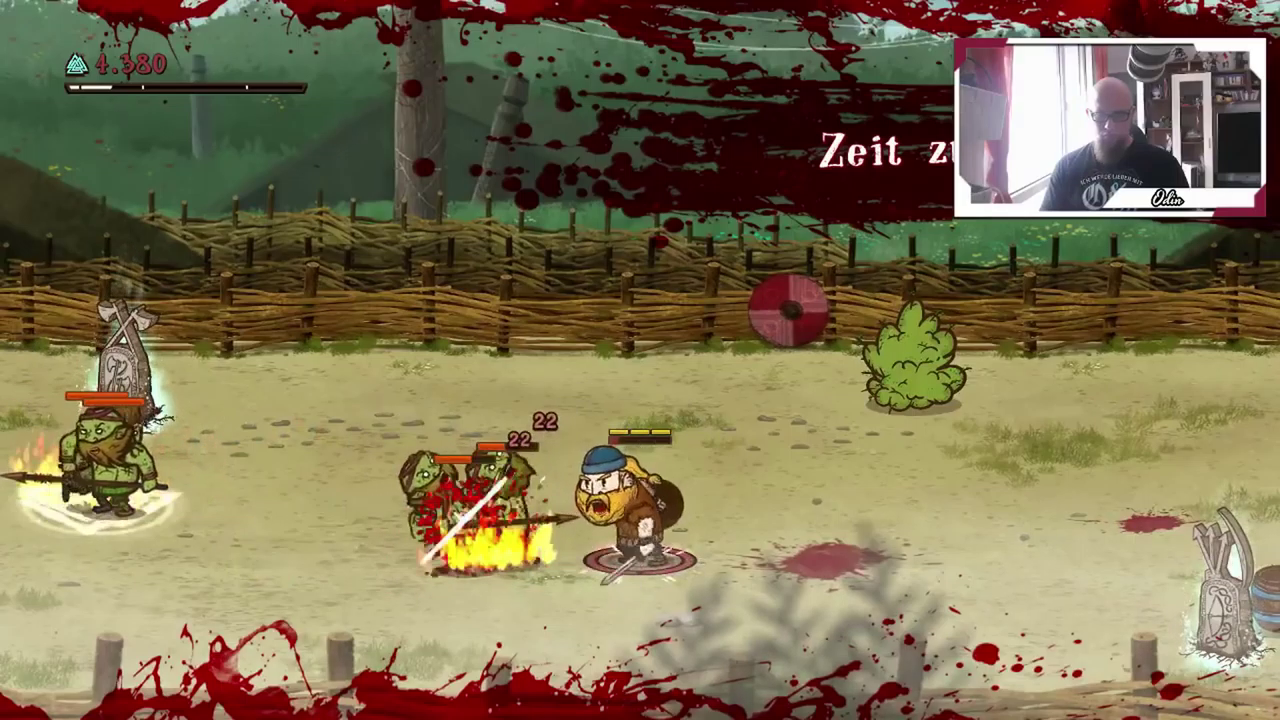
pyautogui.press('x')
pyautogui.press('x')
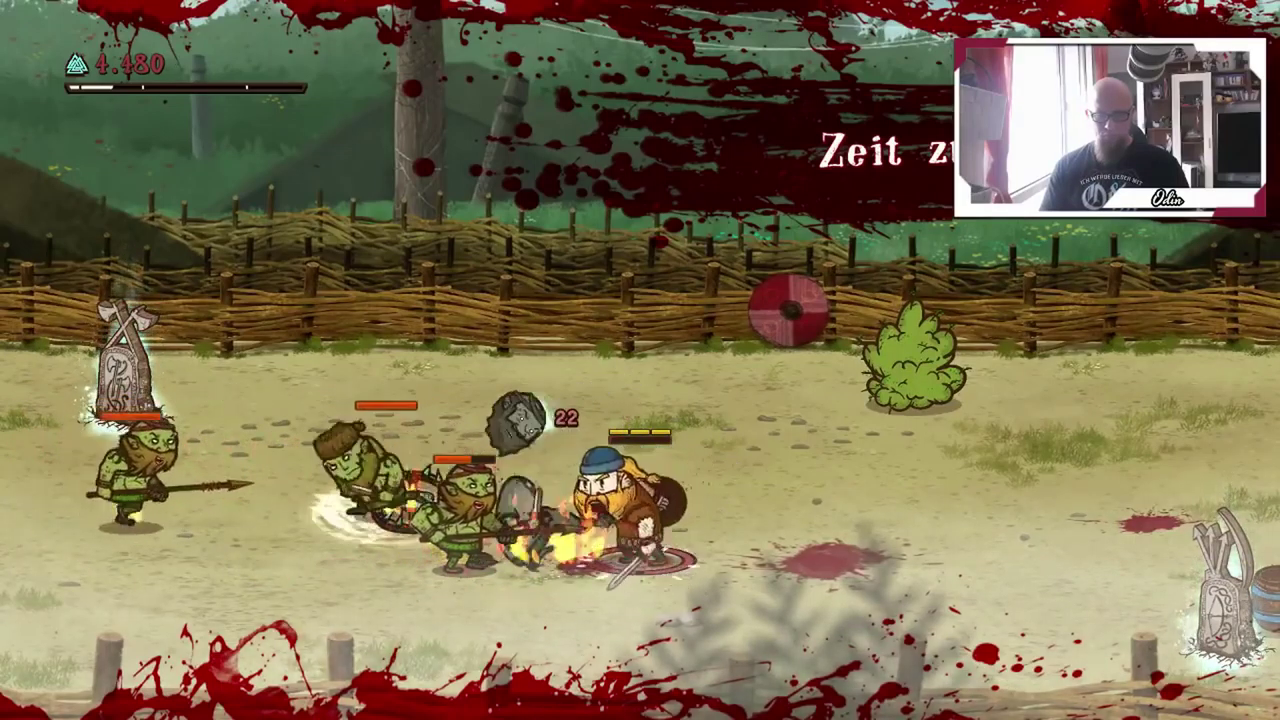
pyautogui.press('x')
pyautogui.press('x')
pyautogui.press('x')
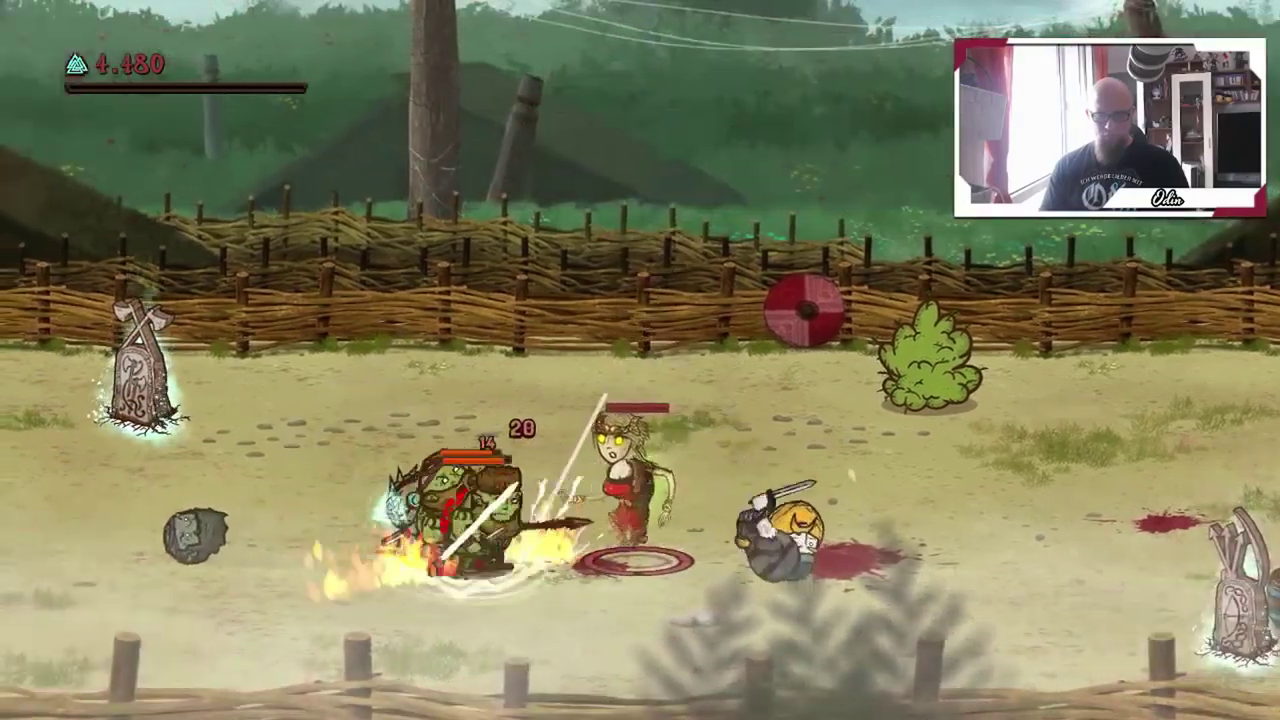
pyautogui.press('Left')
pyautogui.press('Left')
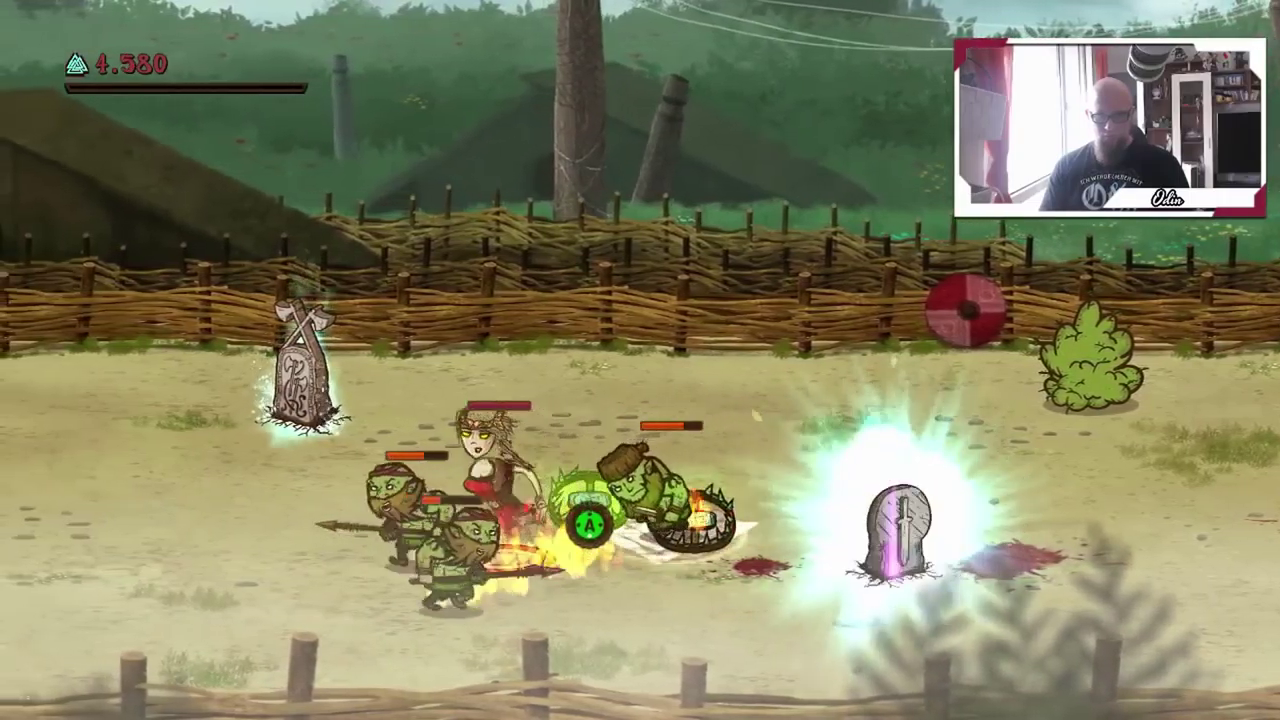
pyautogui.press('x')
pyautogui.press('Right')
pyautogui.press('x')
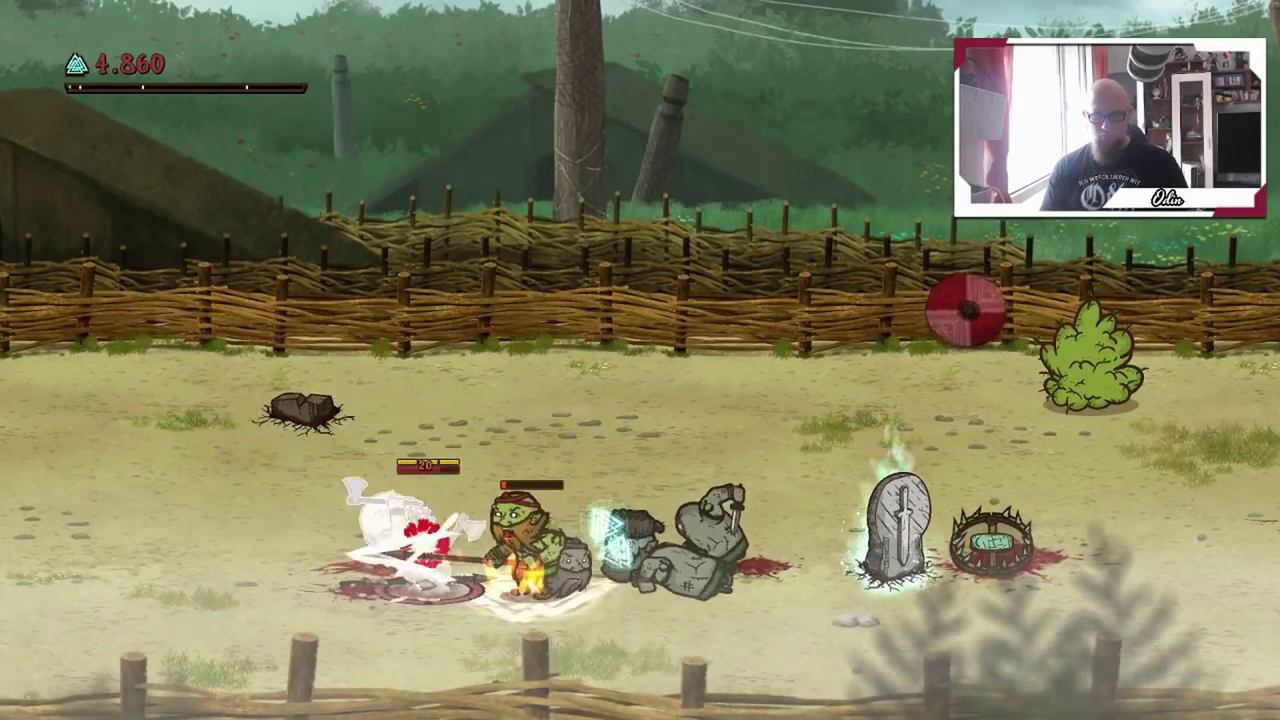
pyautogui.press('s')
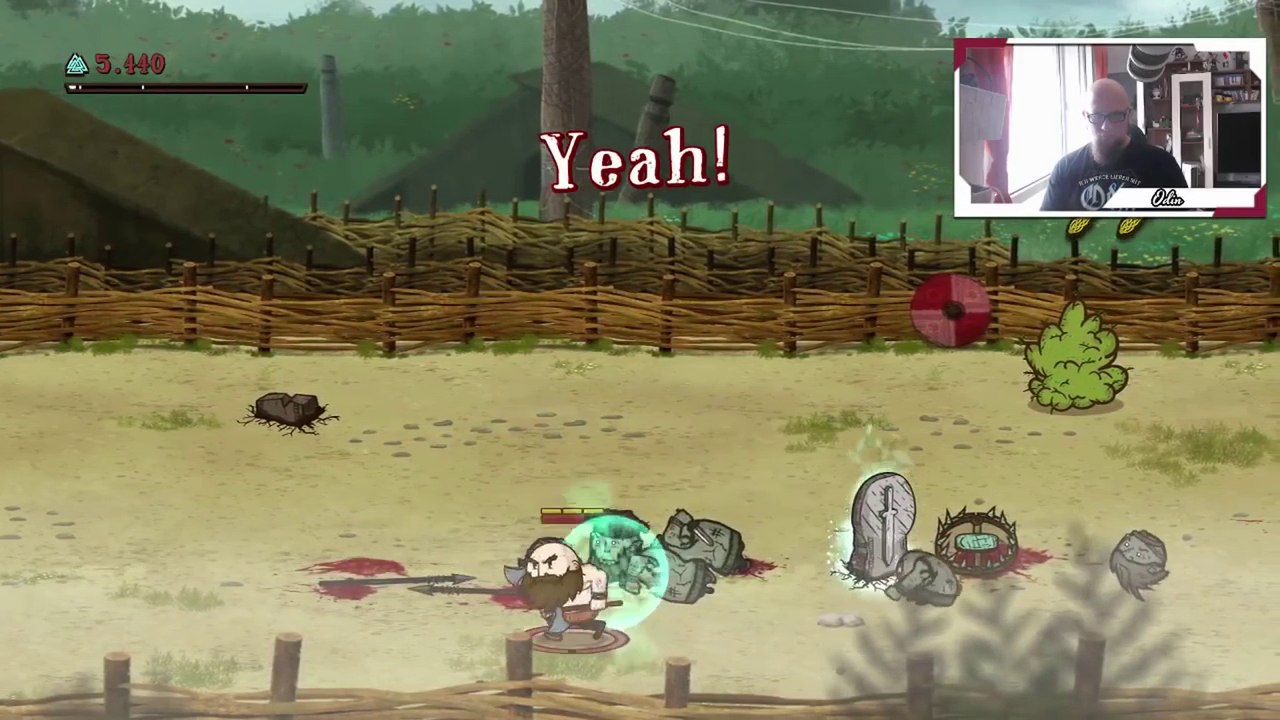
pyautogui.press('d')
pyautogui.press('a')
pyautogui.press('space')
pyautogui.press('space')
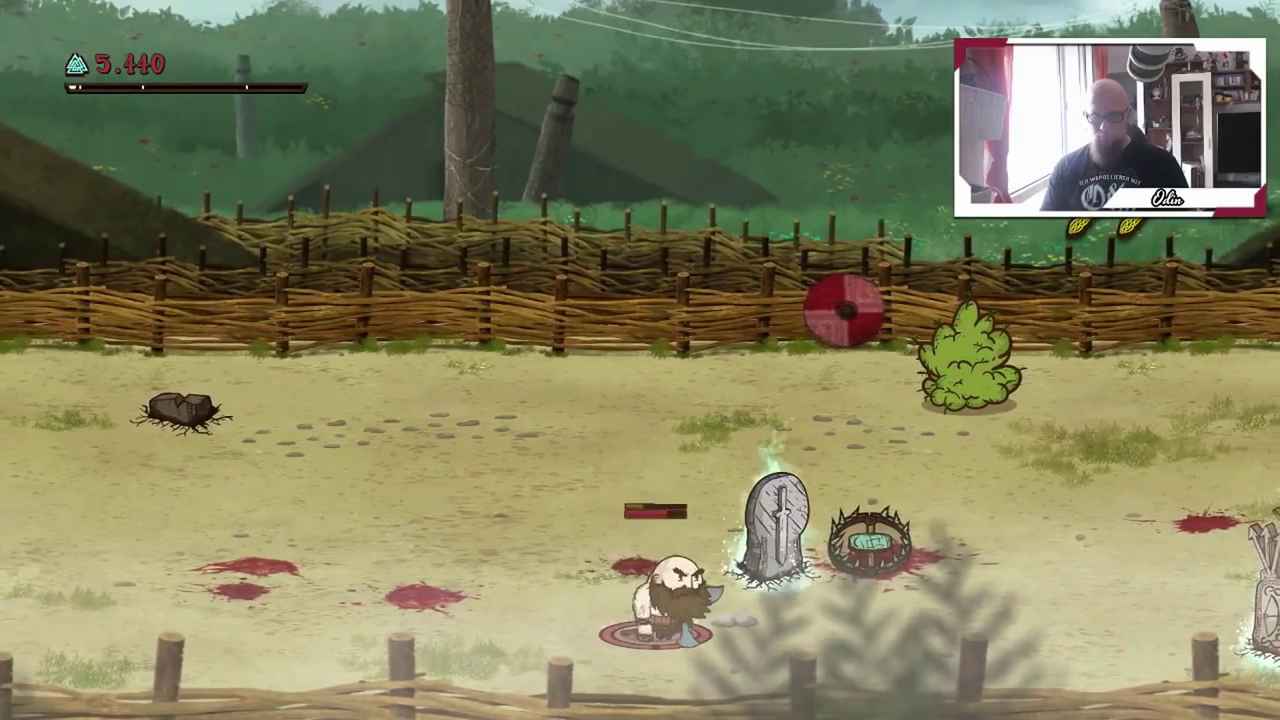
pyautogui.press('d')
pyautogui.press('w')
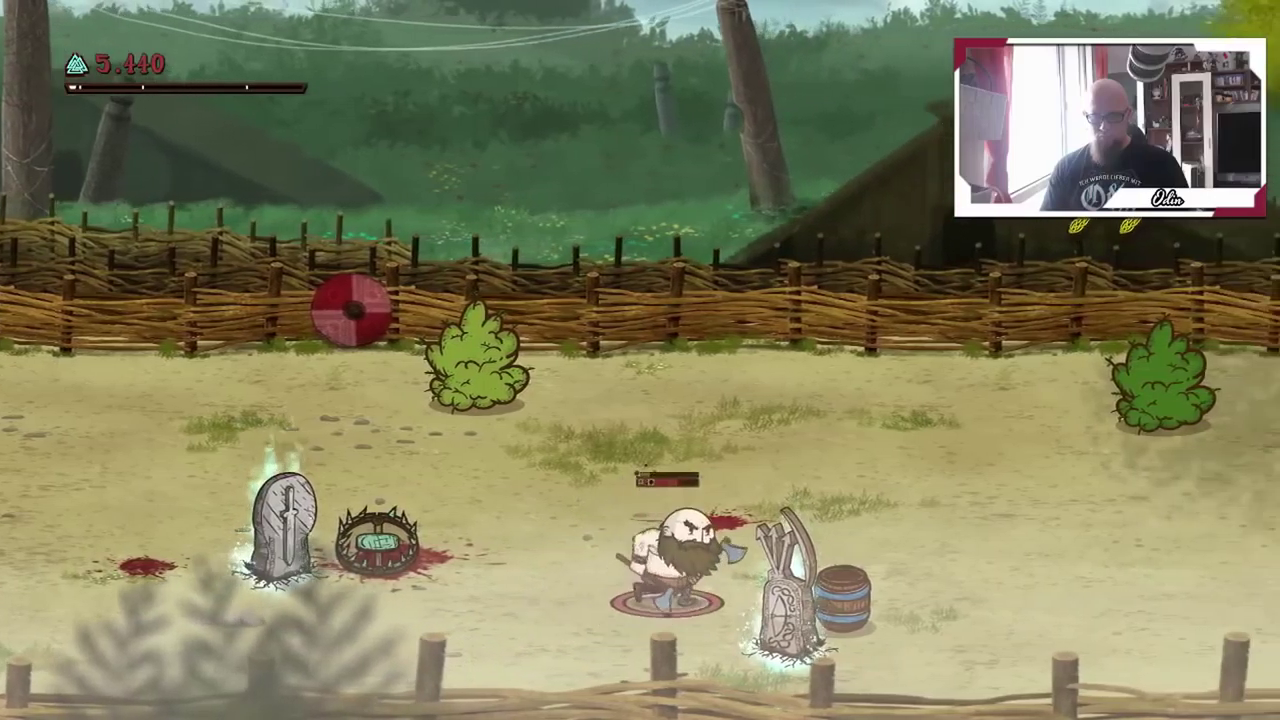
pyautogui.press('j')
pyautogui.press('j')
pyautogui.press('d')
pyautogui.press('w')
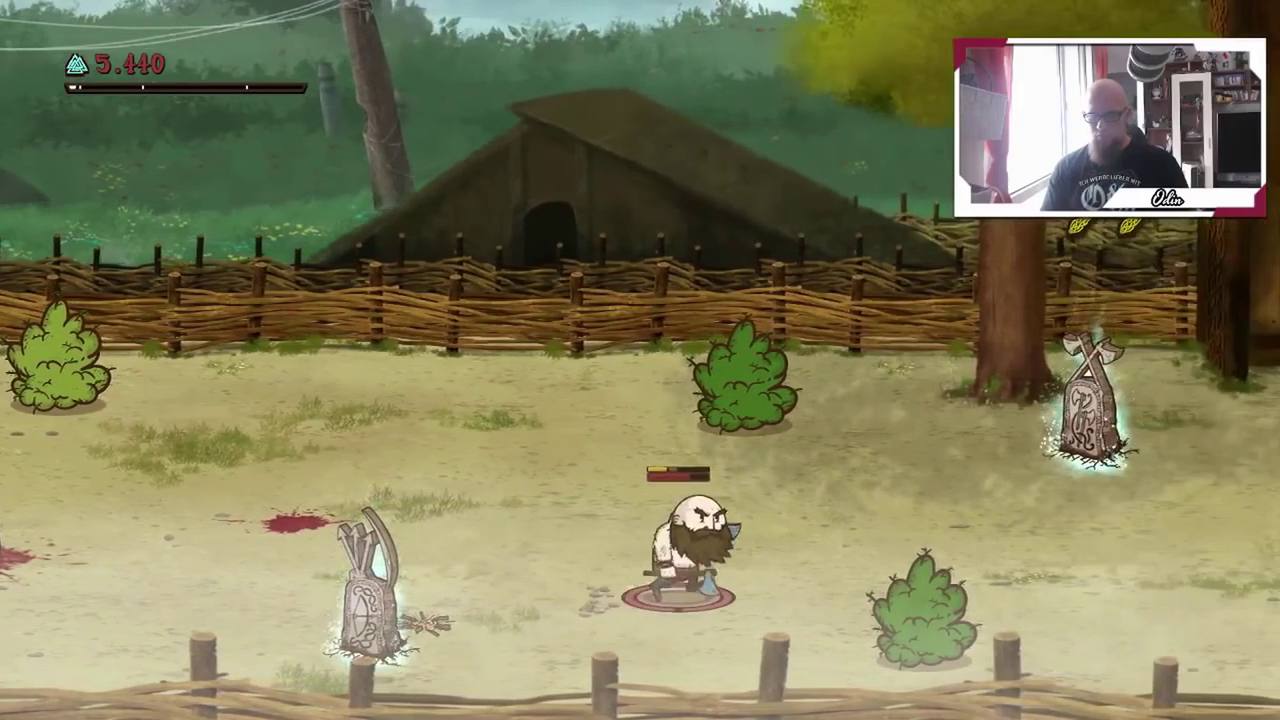
pyautogui.press('d')
pyautogui.press('w')
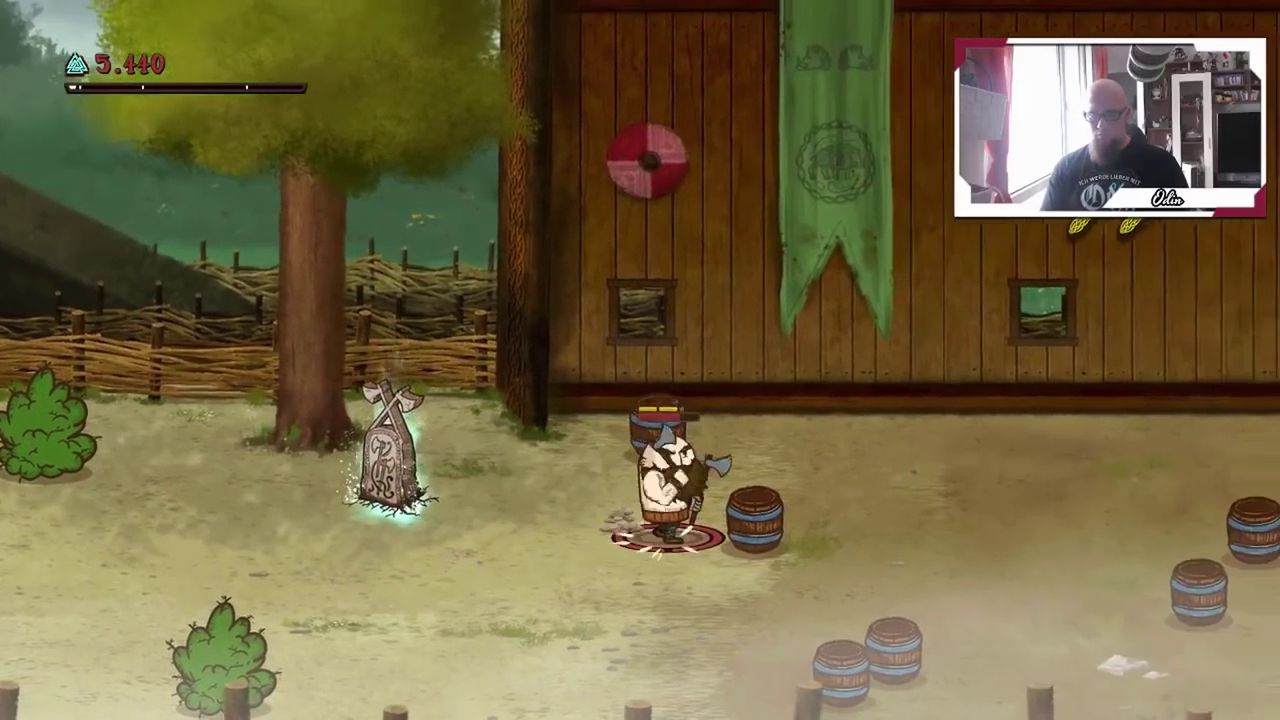
pyautogui.press('j')
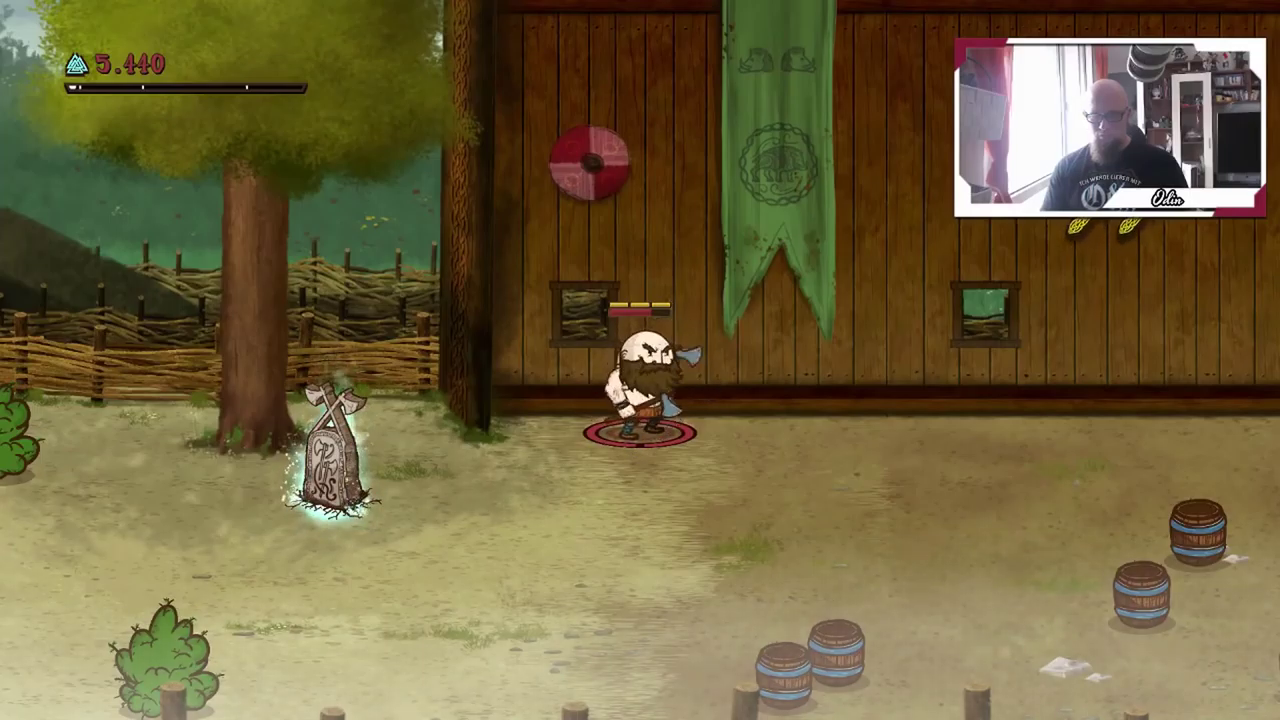
pyautogui.press('d')
pyautogui.press('s')
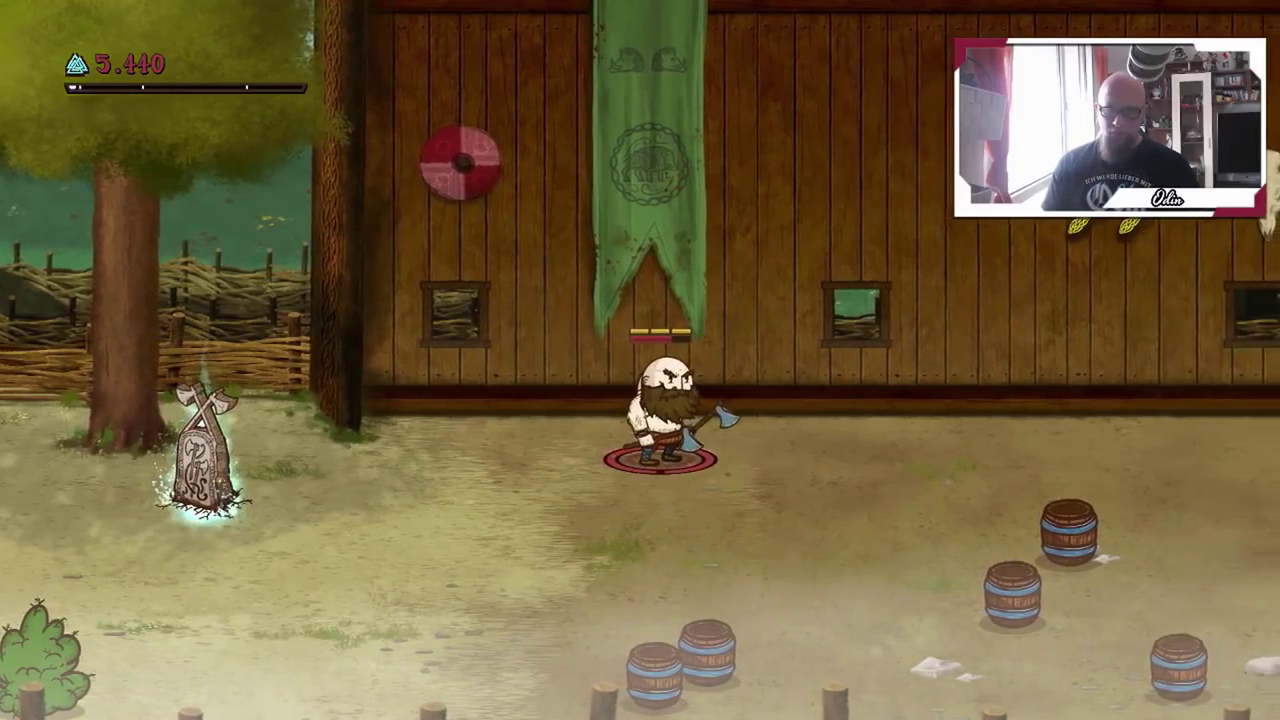
pyautogui.press('d')
pyautogui.press('s')
pyautogui.press('space')
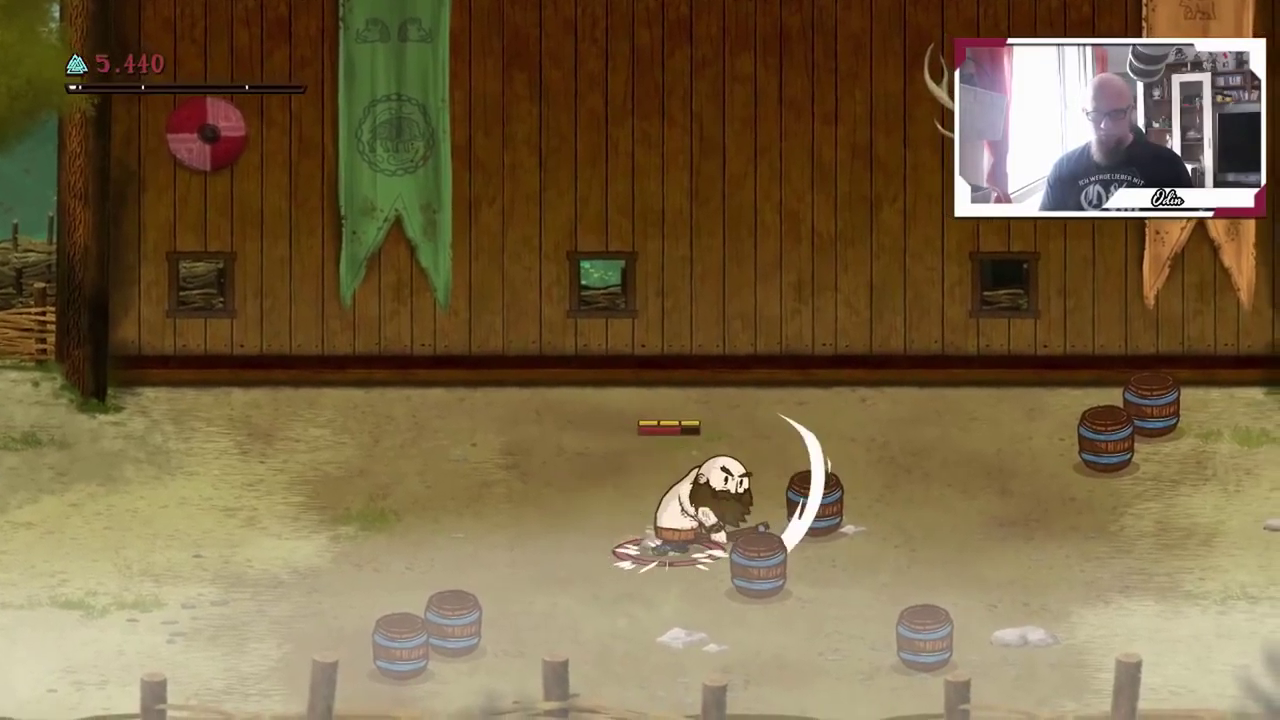
pyautogui.press('s')
pyautogui.press('a')
pyautogui.press('space')
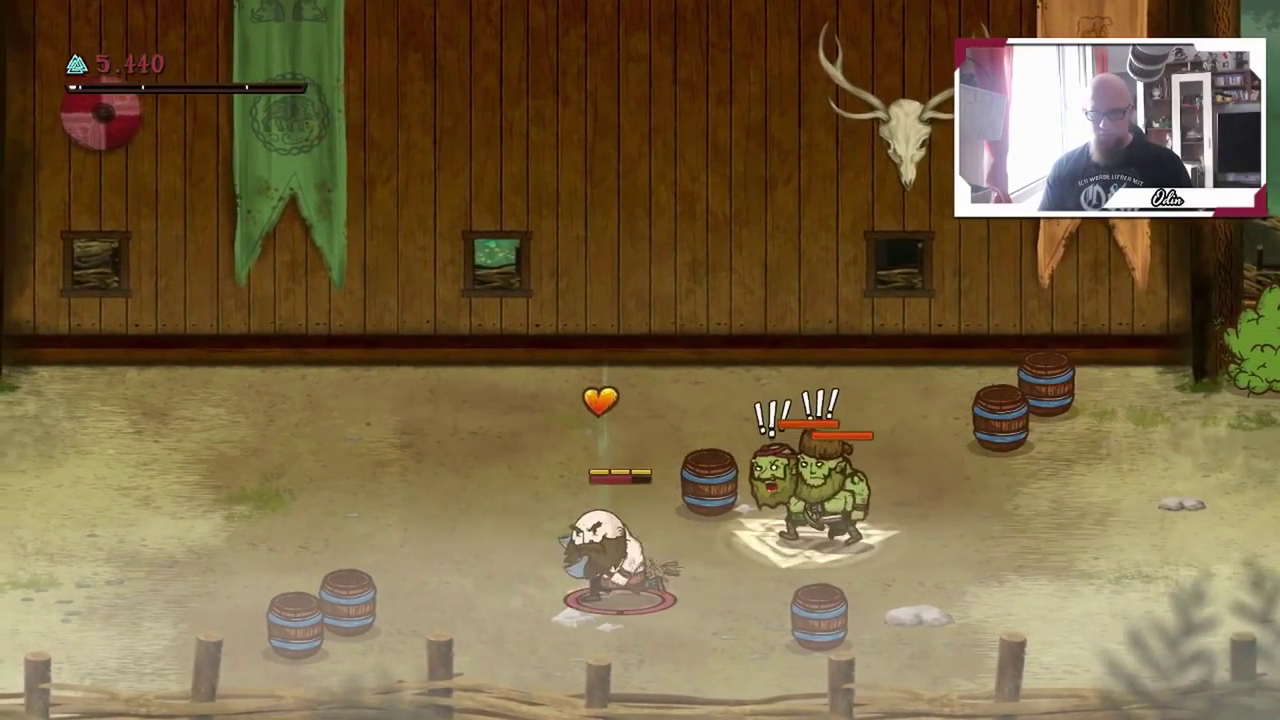
pyautogui.press('space')
pyautogui.press('a')
pyautogui.press('d')
pyautogui.press('j')
pyautogui.press('j')
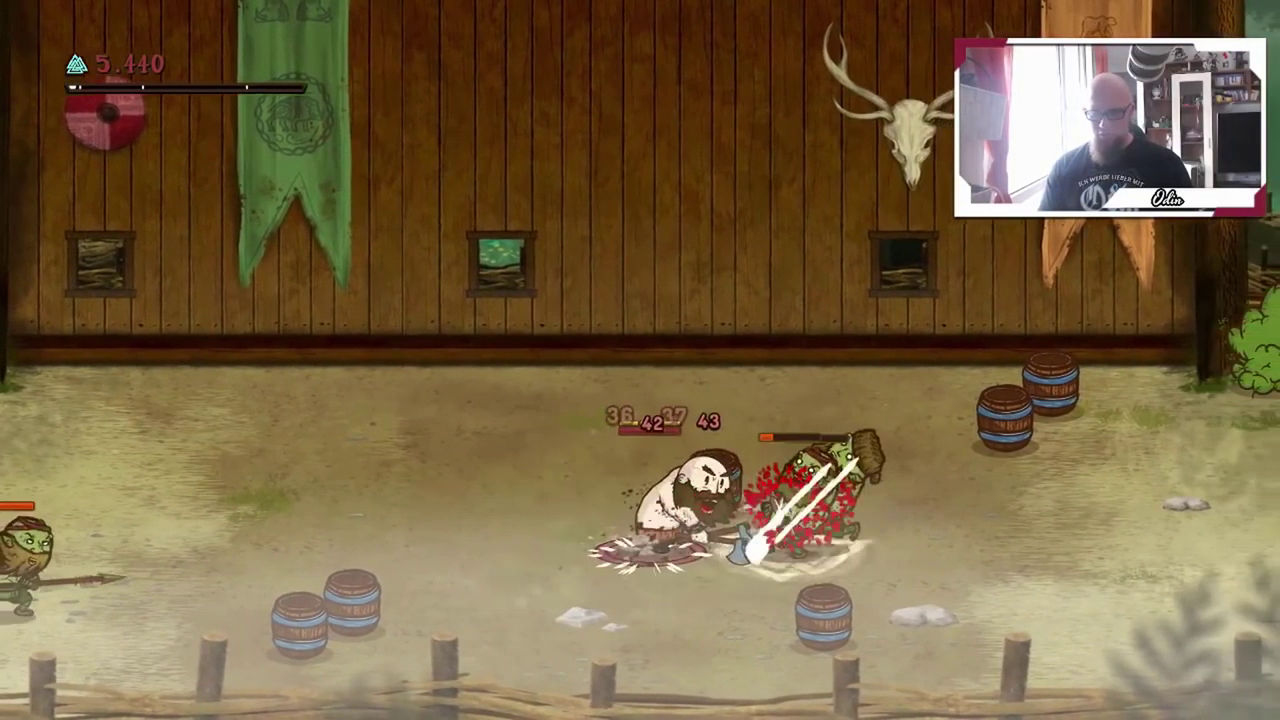
# Fight the green enemies in front of the wooden wall with axe attacks
pyautogui.press('j')
pyautogui.press('a')
pyautogui.press('j')
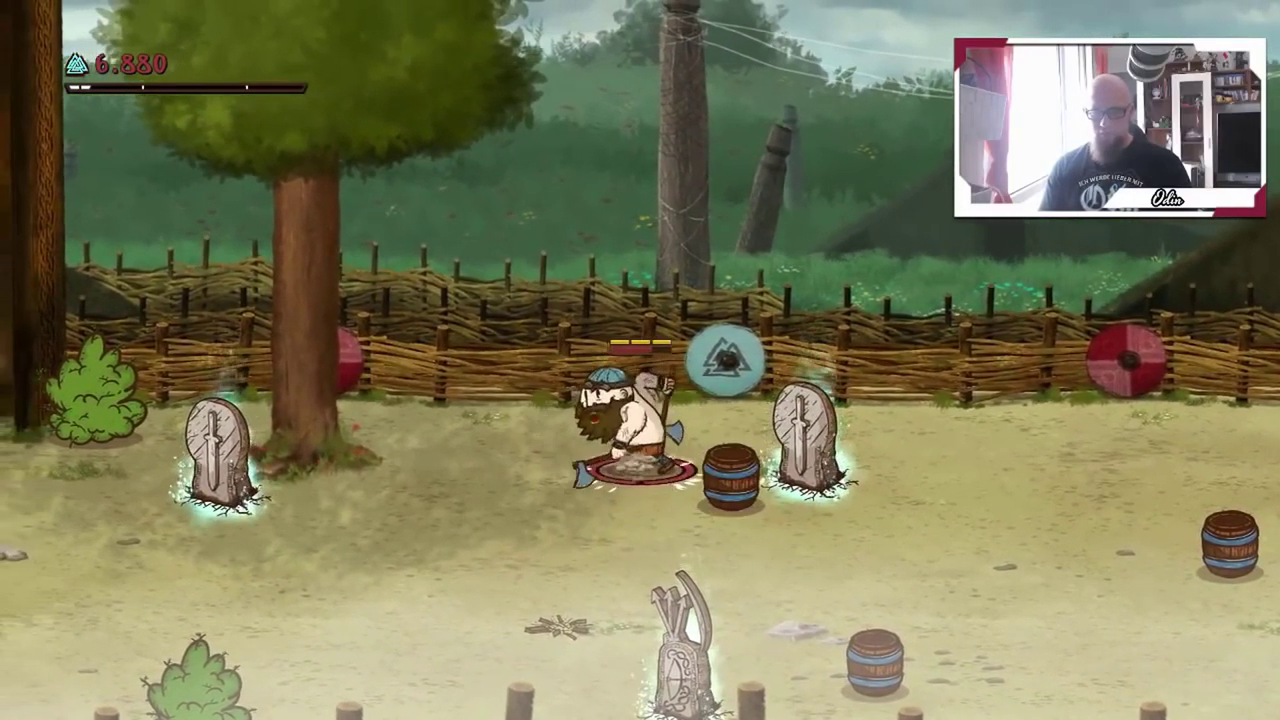
# Smash the barrel beside the sword gravestone and the one near the front fence
pyautogui.press('j')
pyautogui.press('j')
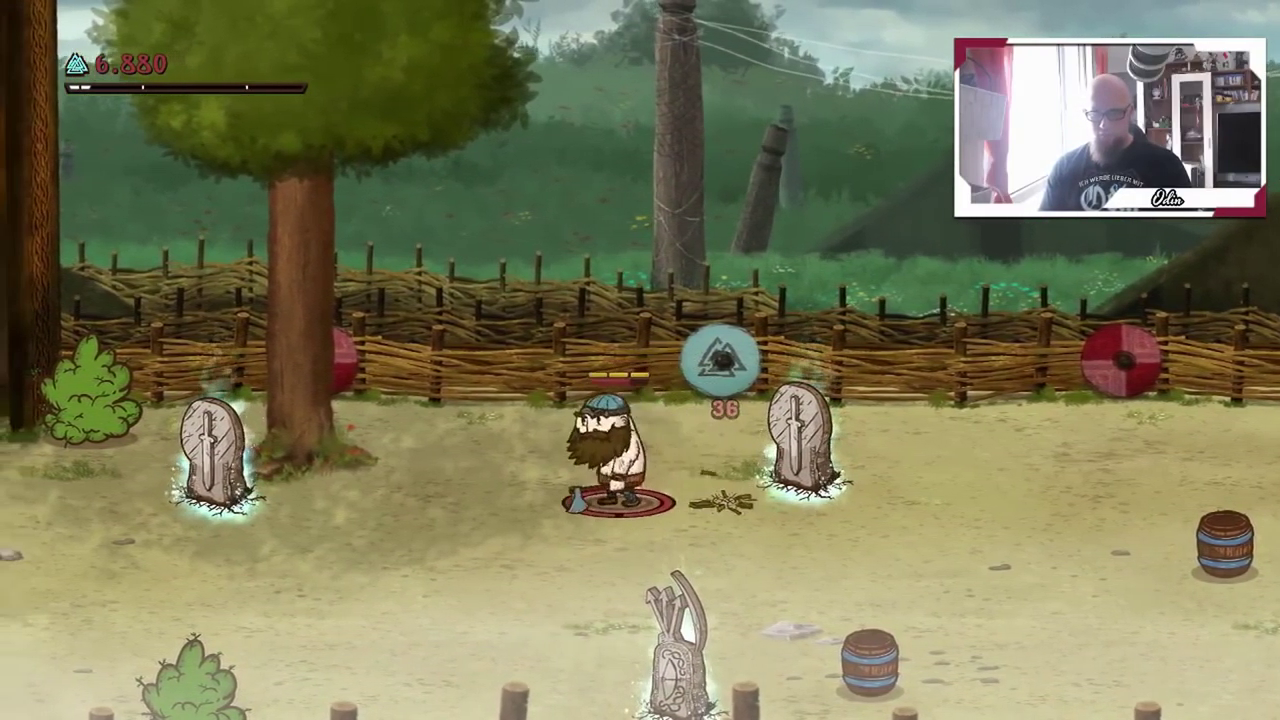
pyautogui.press('d')
pyautogui.press('s')
pyautogui.press('j')
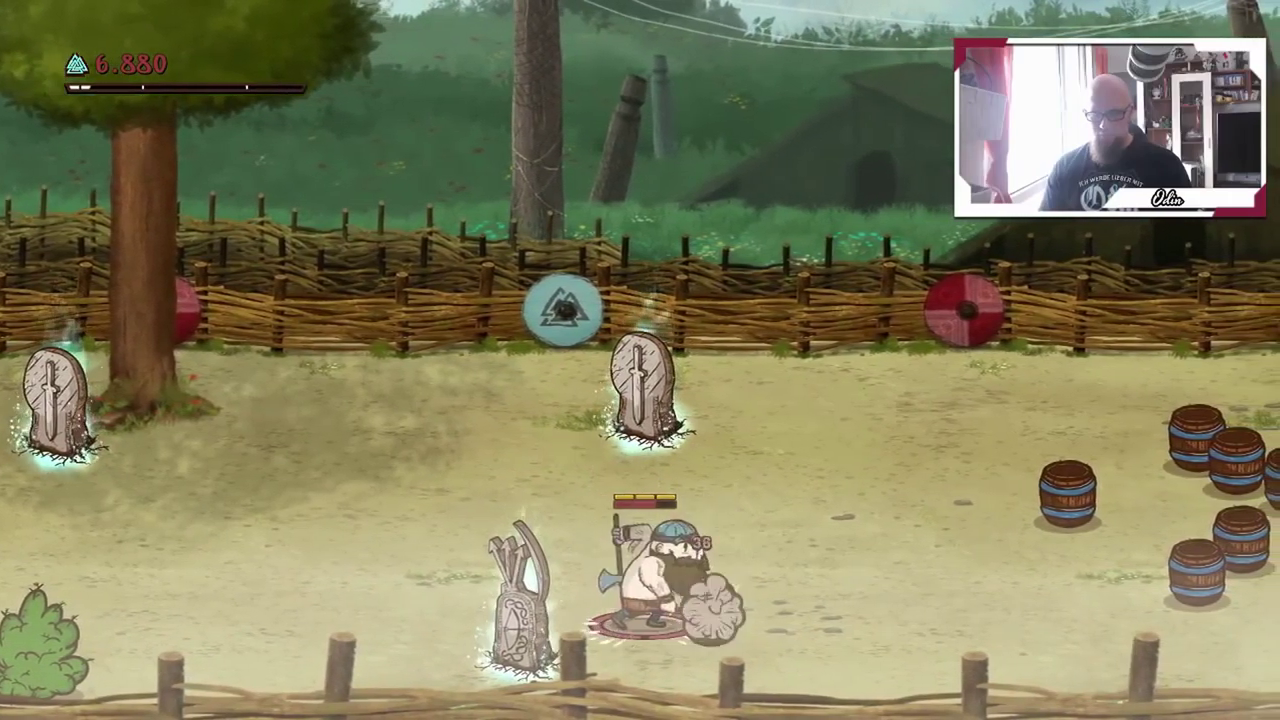
# Advance to the group of barrels by the tree and defeat the green enemies there to complete the level
pyautogui.press('d')
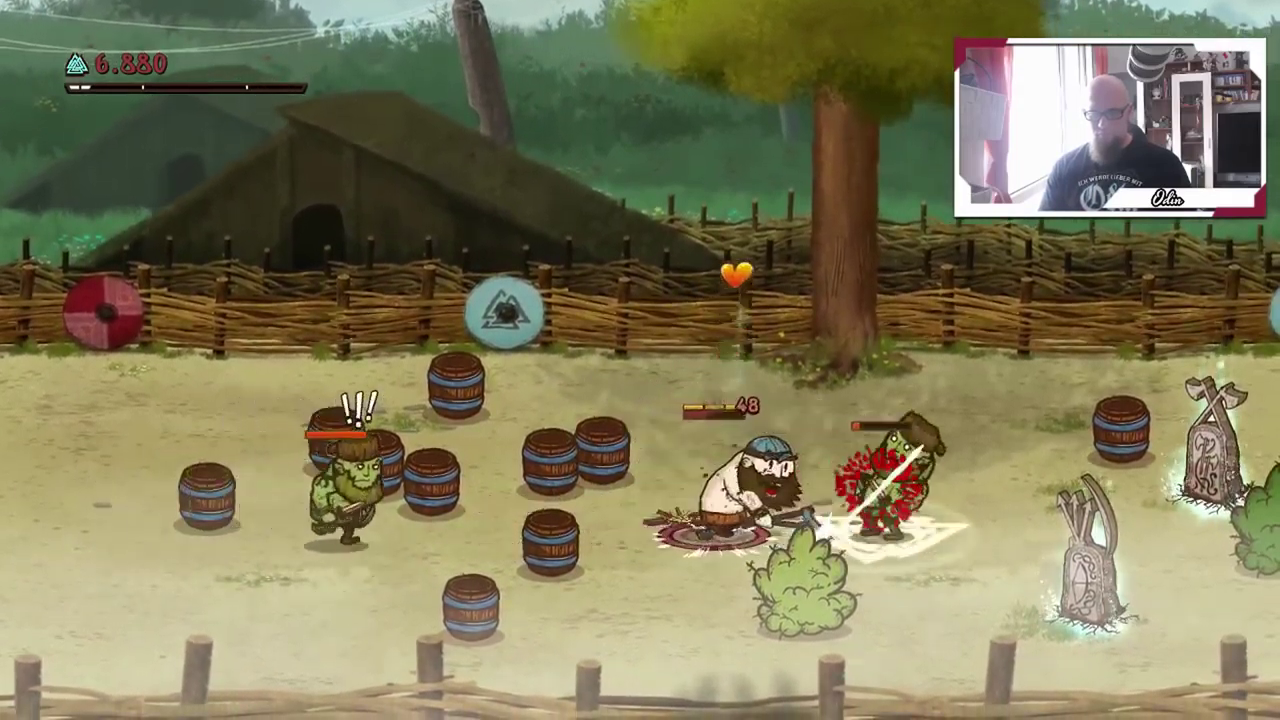
pyautogui.press('d')
pyautogui.press('w')
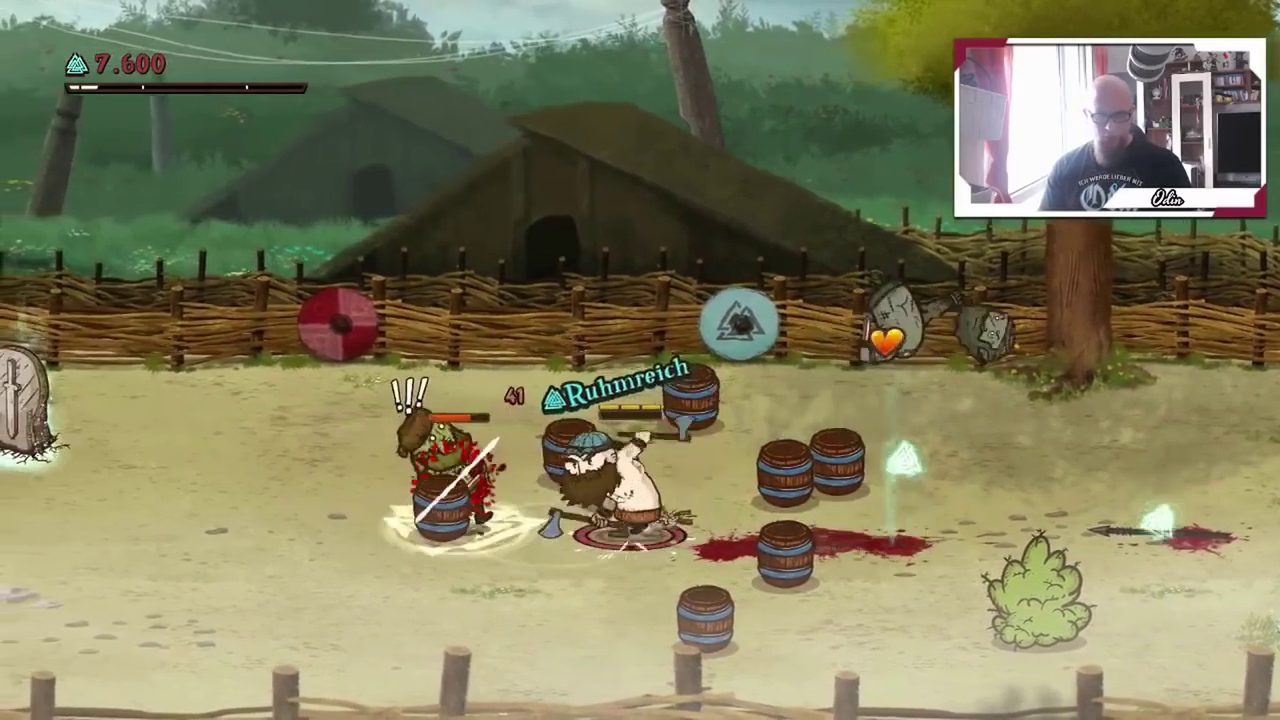
pyautogui.press('a')
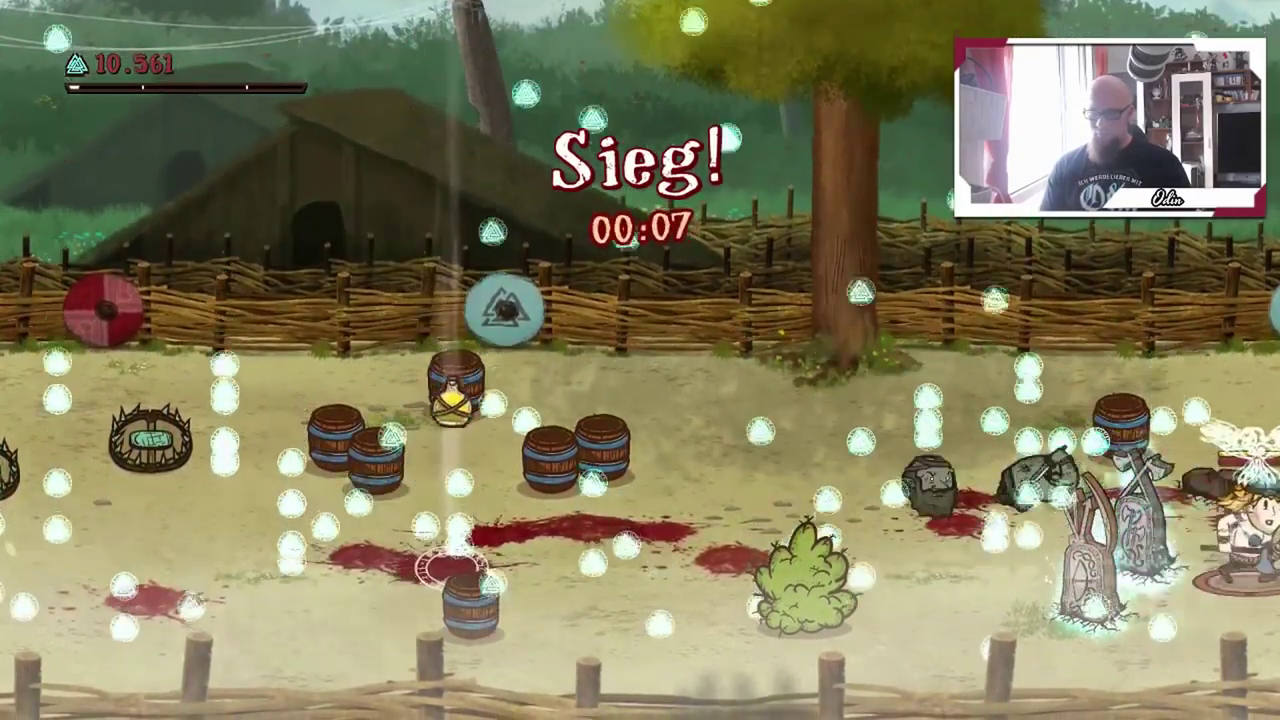
pyautogui.press('a')
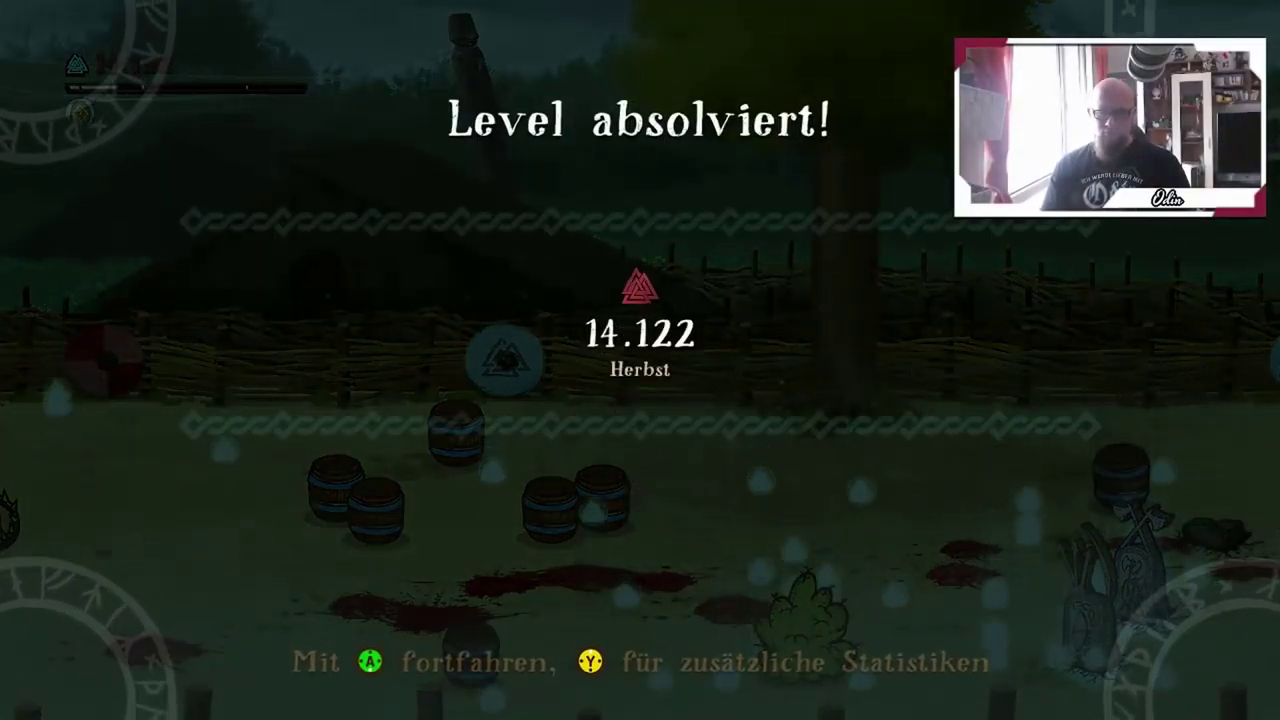
# Continue past the level results and the Valkyrie's dialogue back to the level map
pyautogui.press('Return')
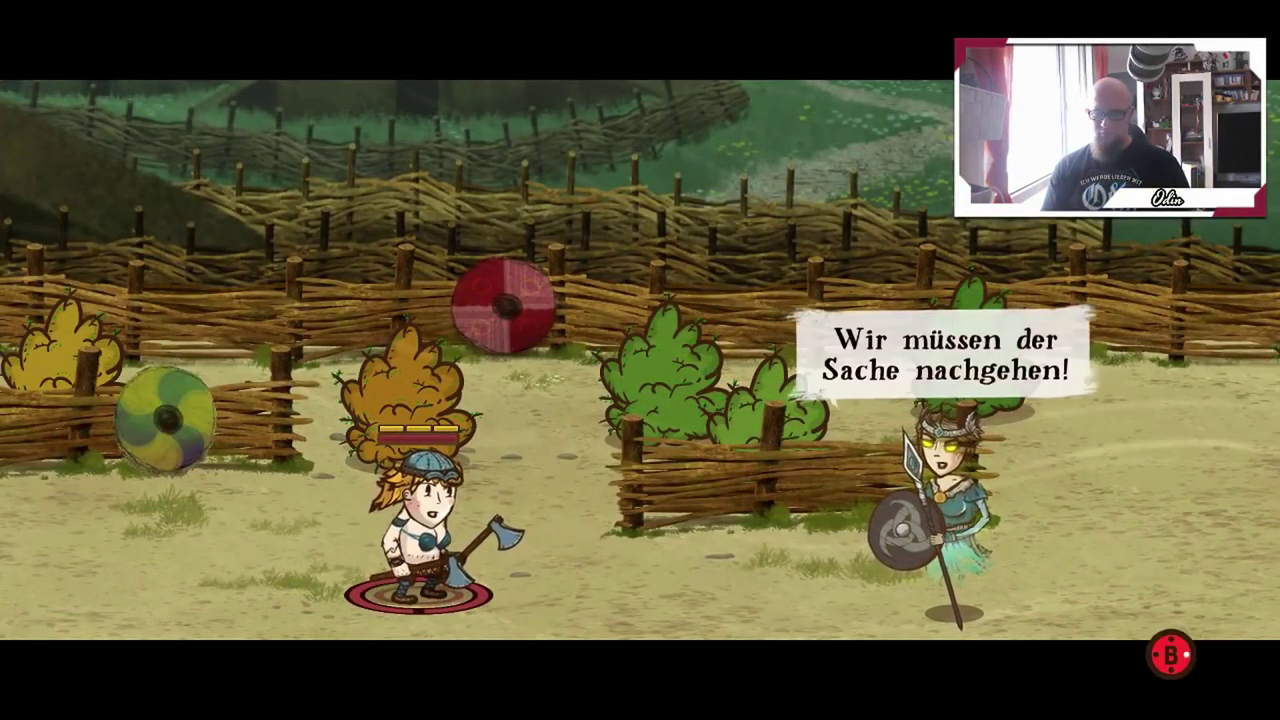
pyautogui.press('b')
pyautogui.press('b')
pyautogui.press('b')
pyautogui.press('b')
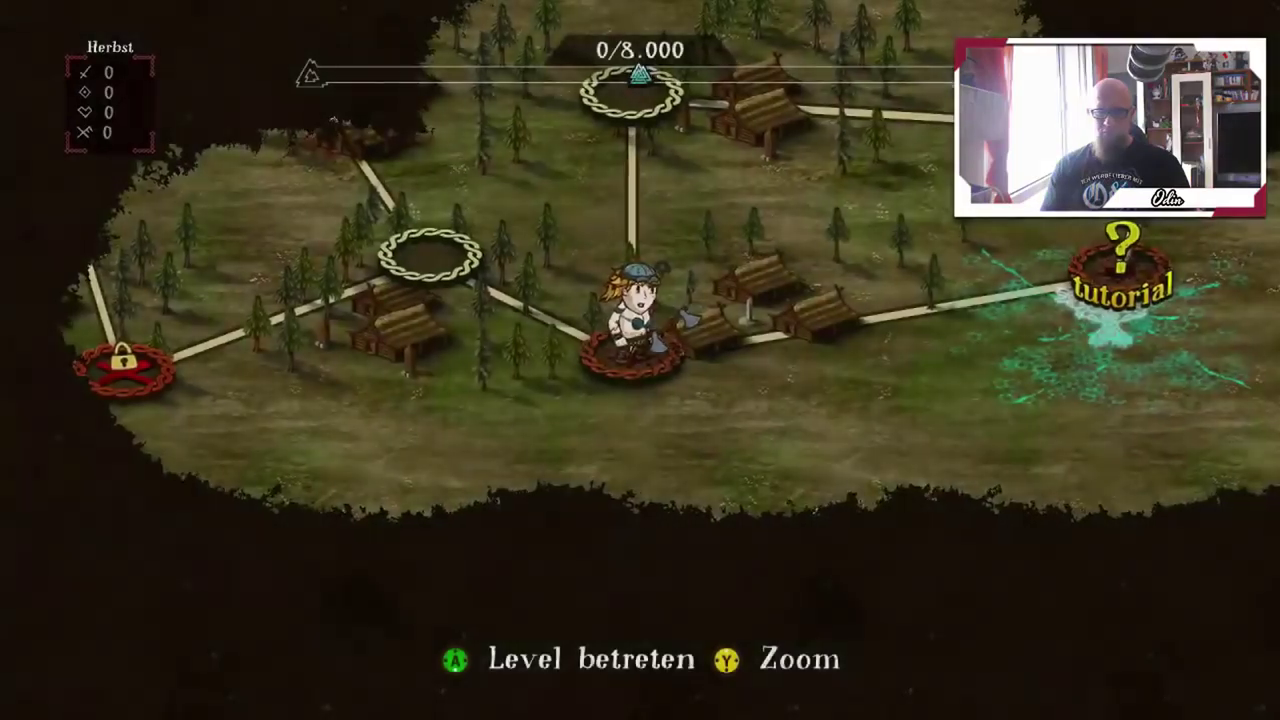
# Test directional movement by walking Herbst between the completed node, the tutorial marker and the neighbouring rings on the map
pyautogui.press('Left')
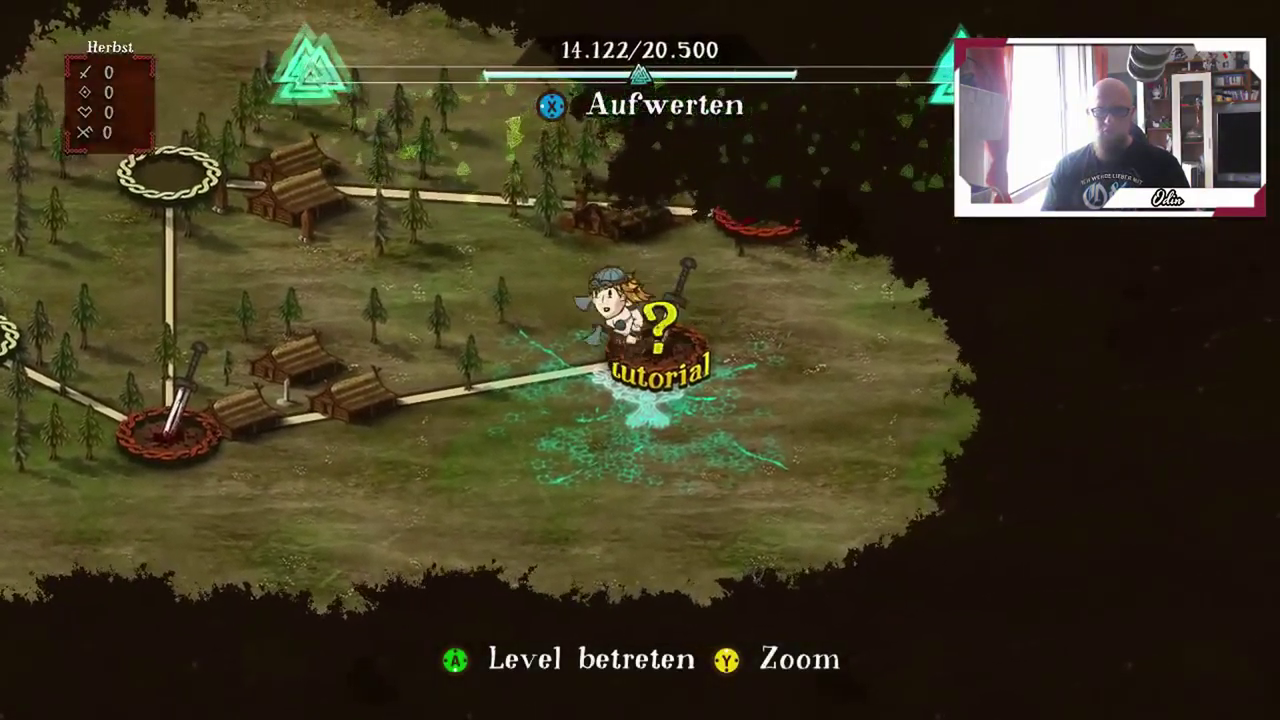
pyautogui.press('Right')
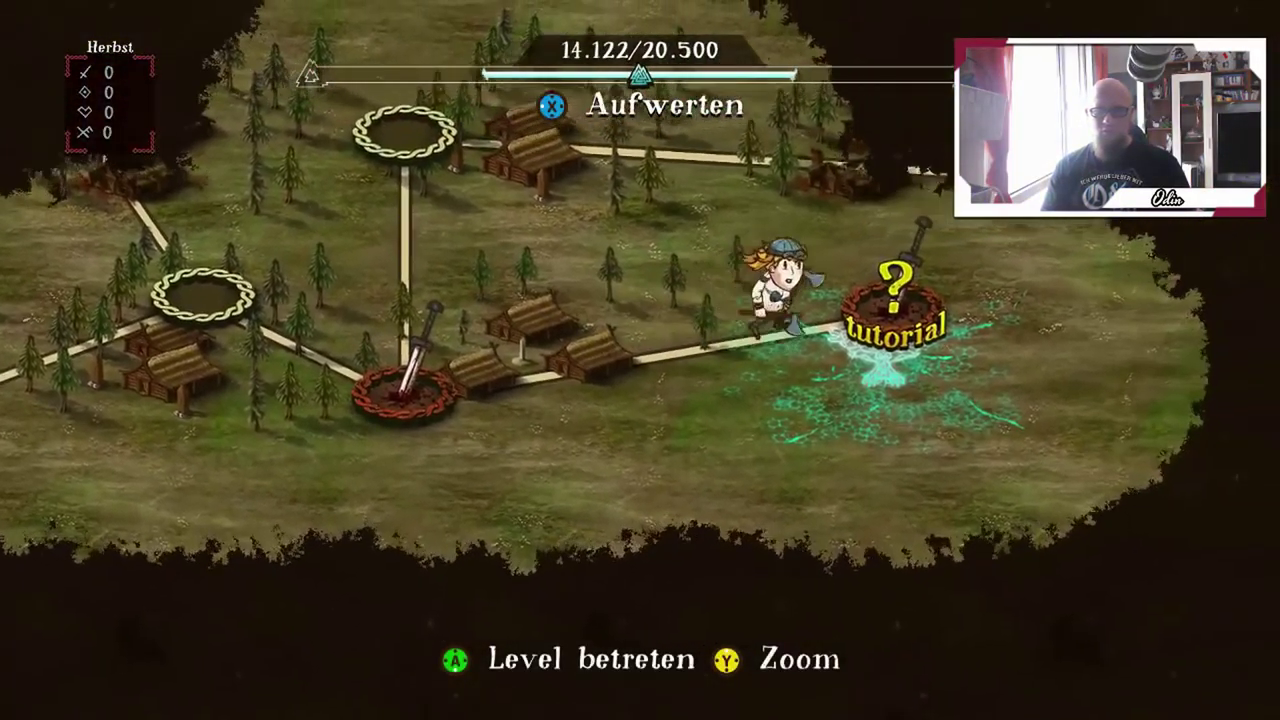
pyautogui.press('Left')
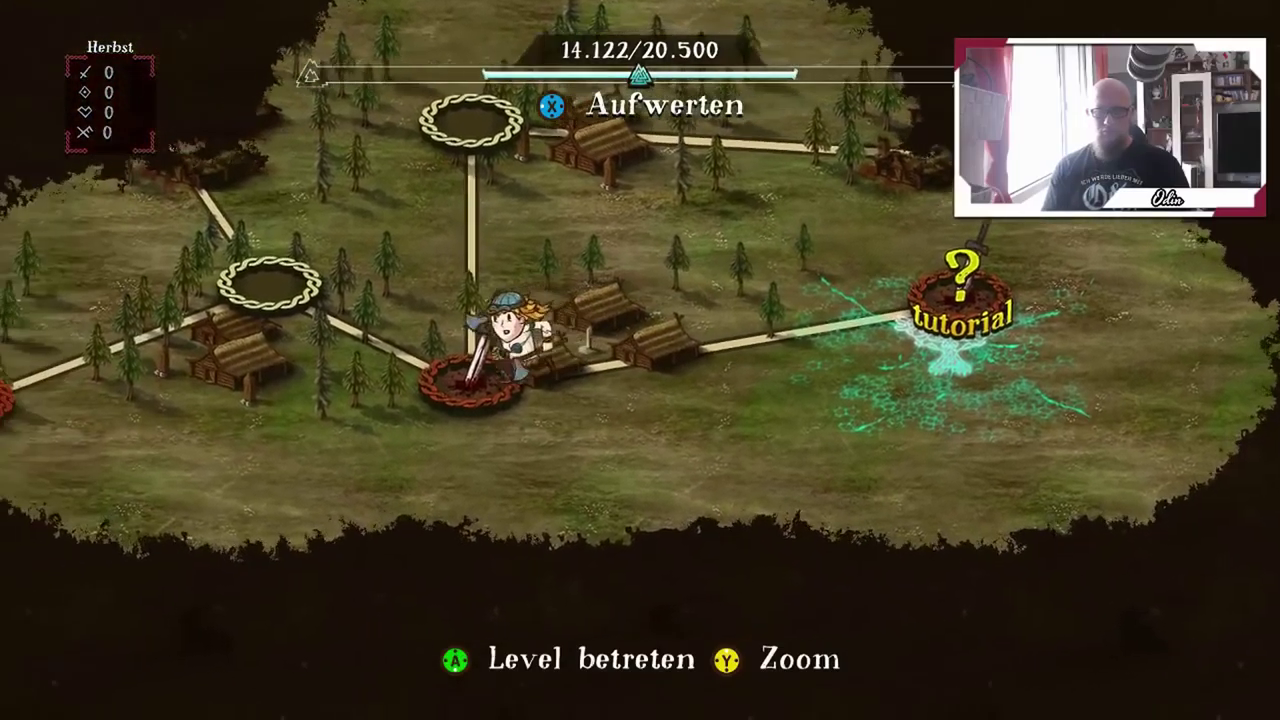
pyautogui.press('Up')
pyautogui.press('Down')
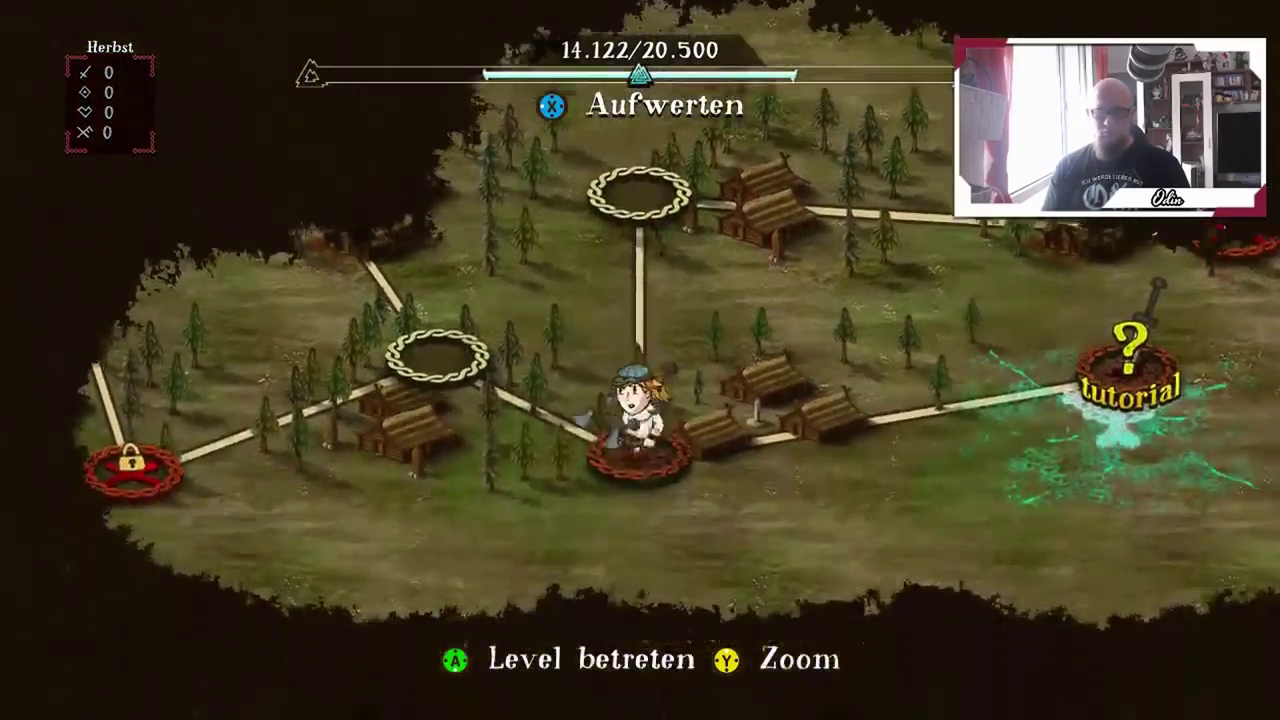
pyautogui.press('Up')
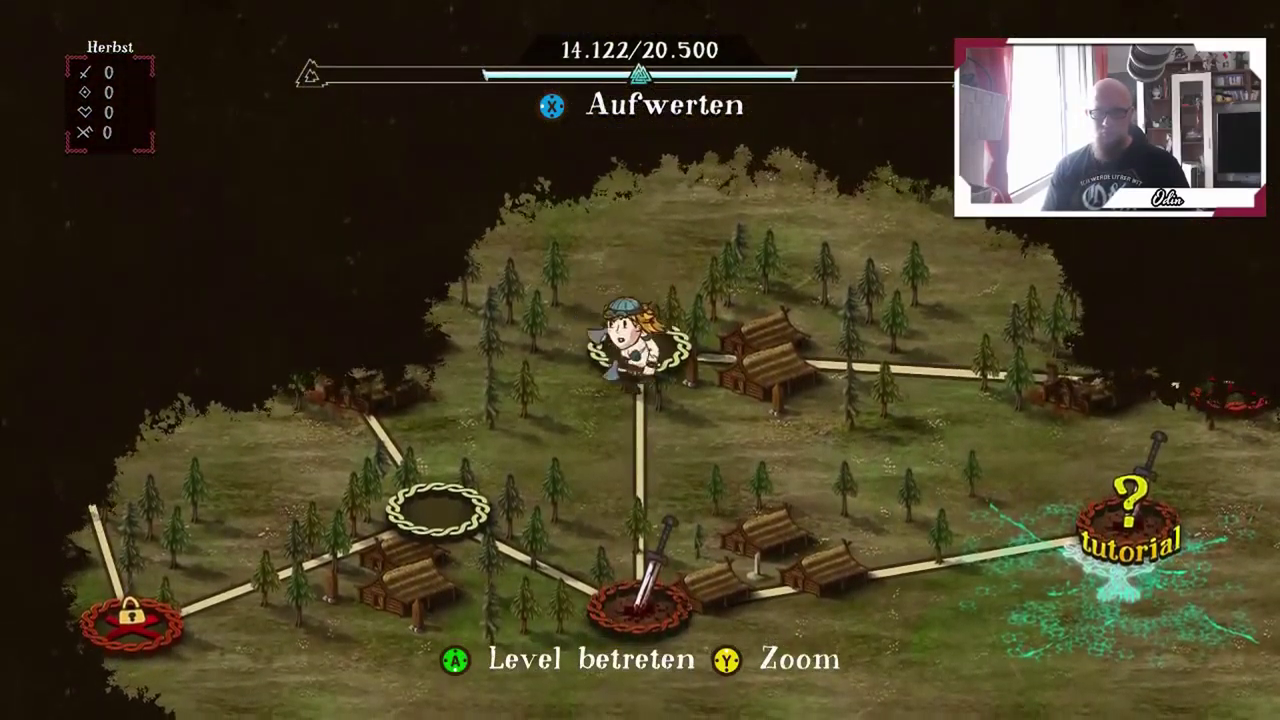
pyautogui.press('Down')
pyautogui.press('Left')
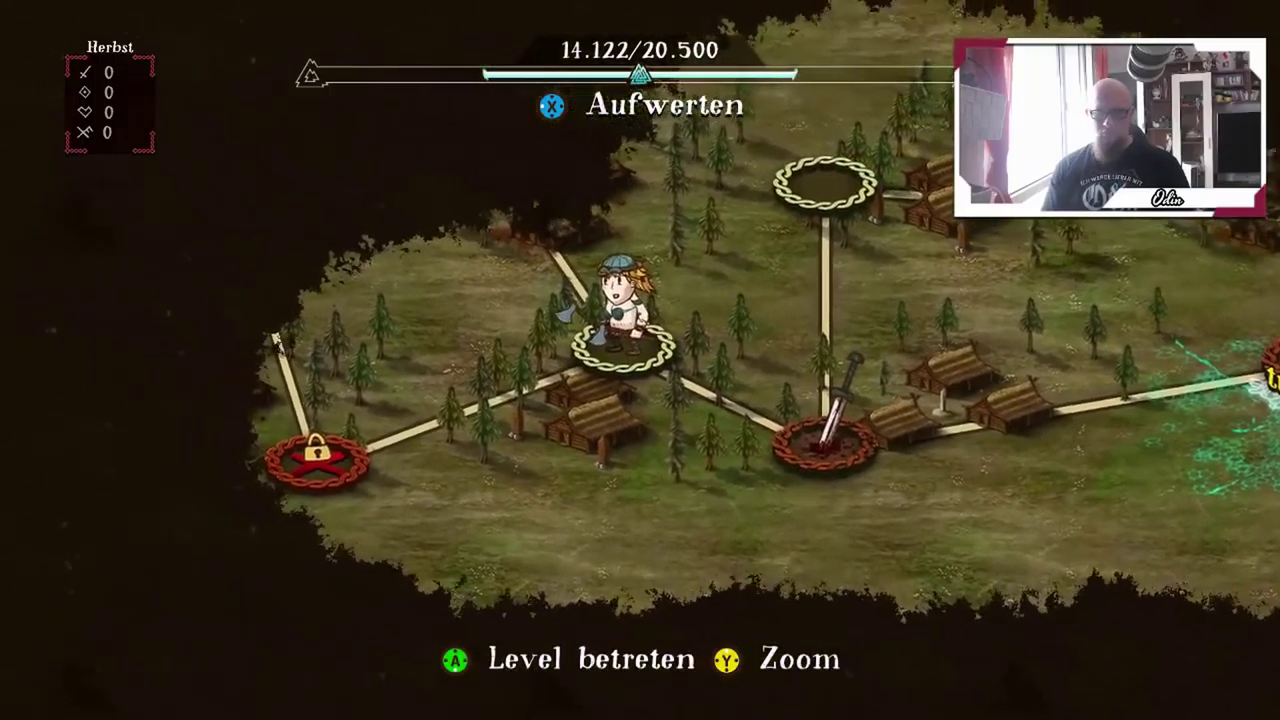
pyautogui.press('Right')
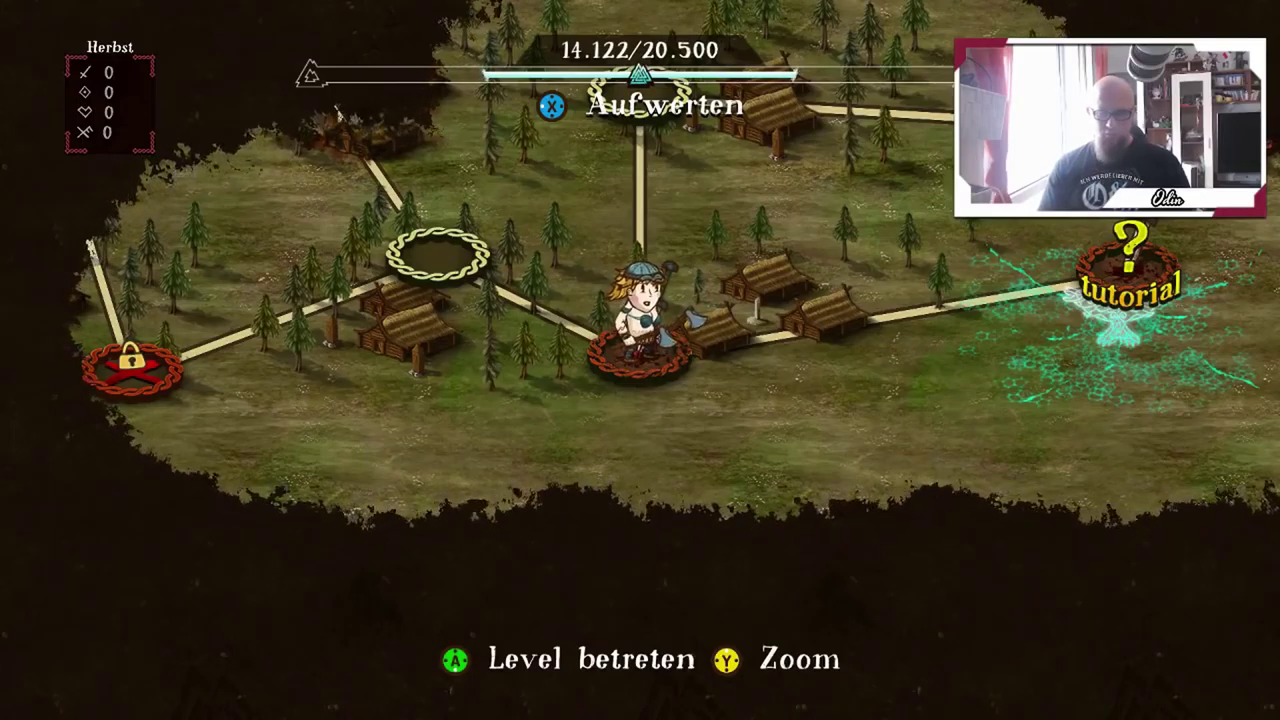
# Capture two screenshots of the level map and follow the saved-screenshot notification
pyautogui.press('super+alt+Print')
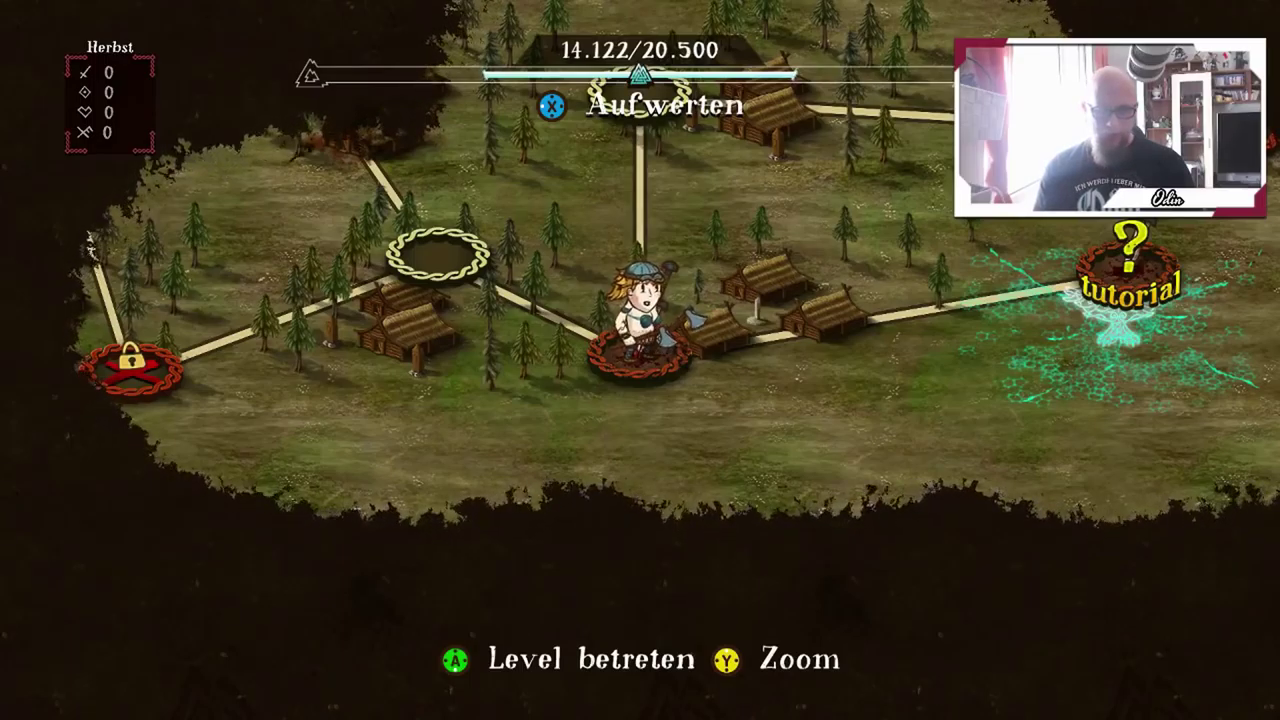
pyautogui.press('super+alt+Print')
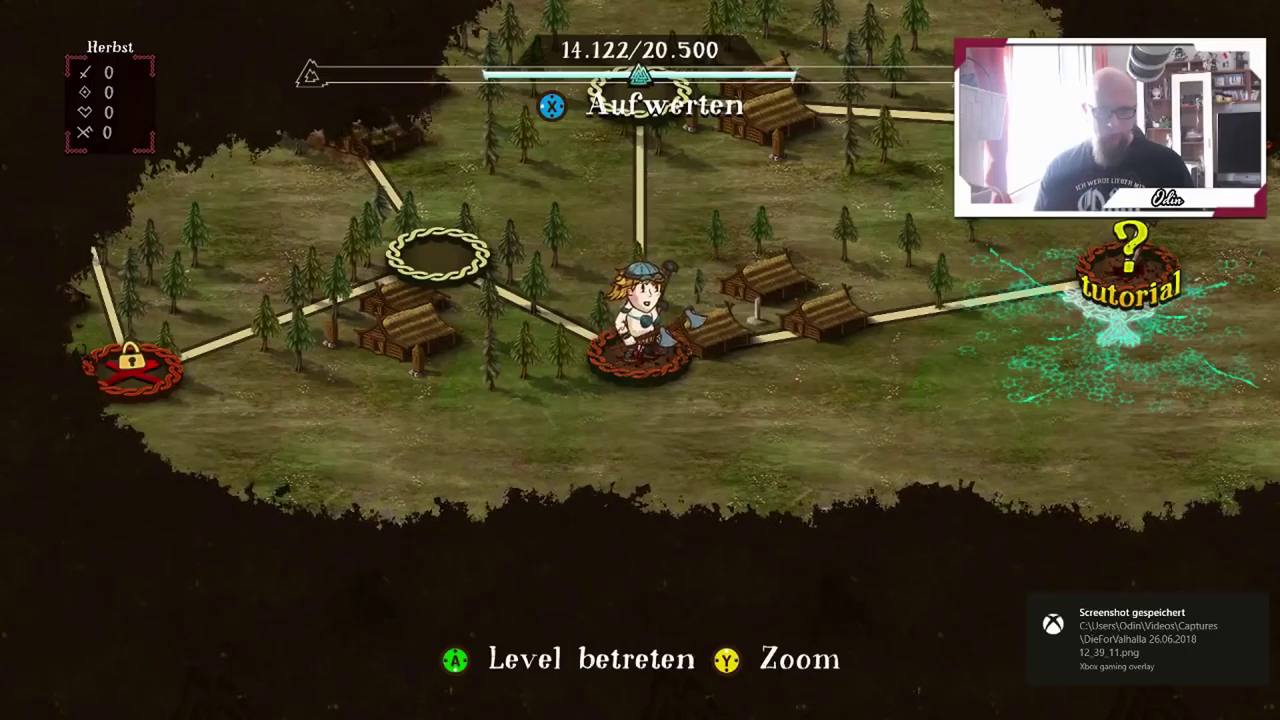
pyautogui.click(1170, 630)
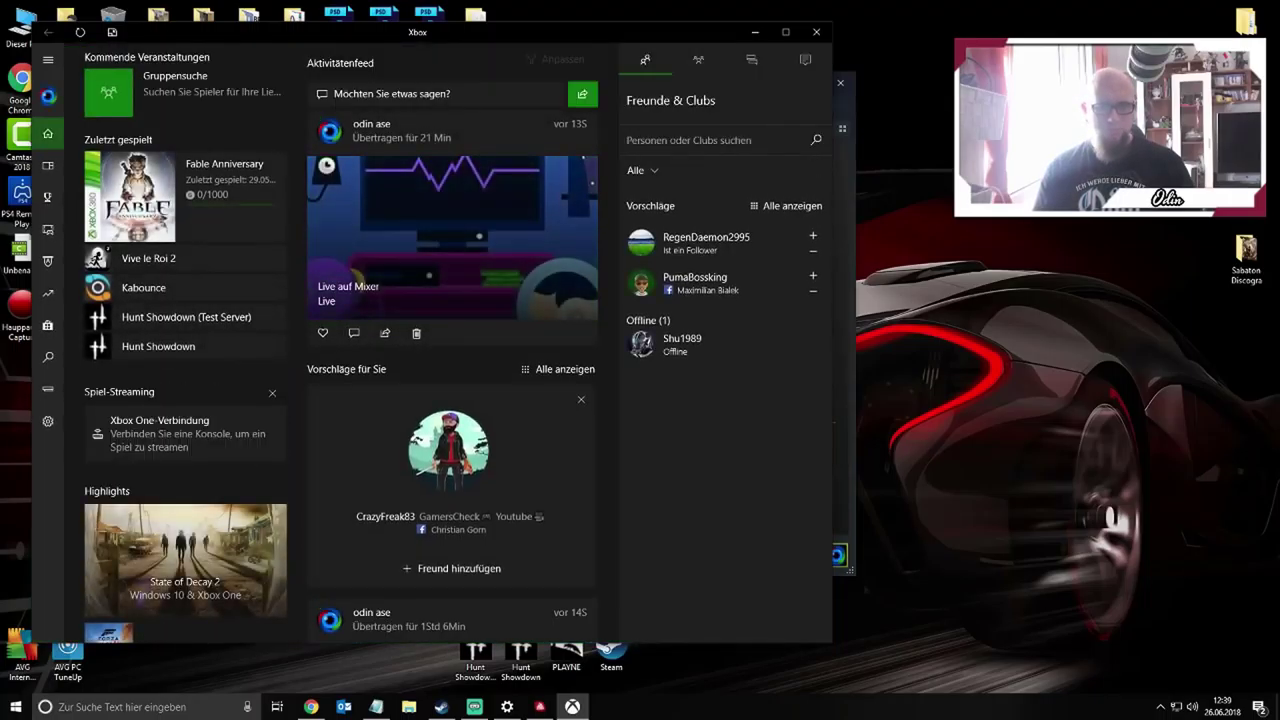
# Test directional navigation in the Xbox app across the recently played games, the activity feed and the window controls
pyautogui.press('Down')
pyautogui.press('Down')
pyautogui.press('Down')
pyautogui.press('Down')
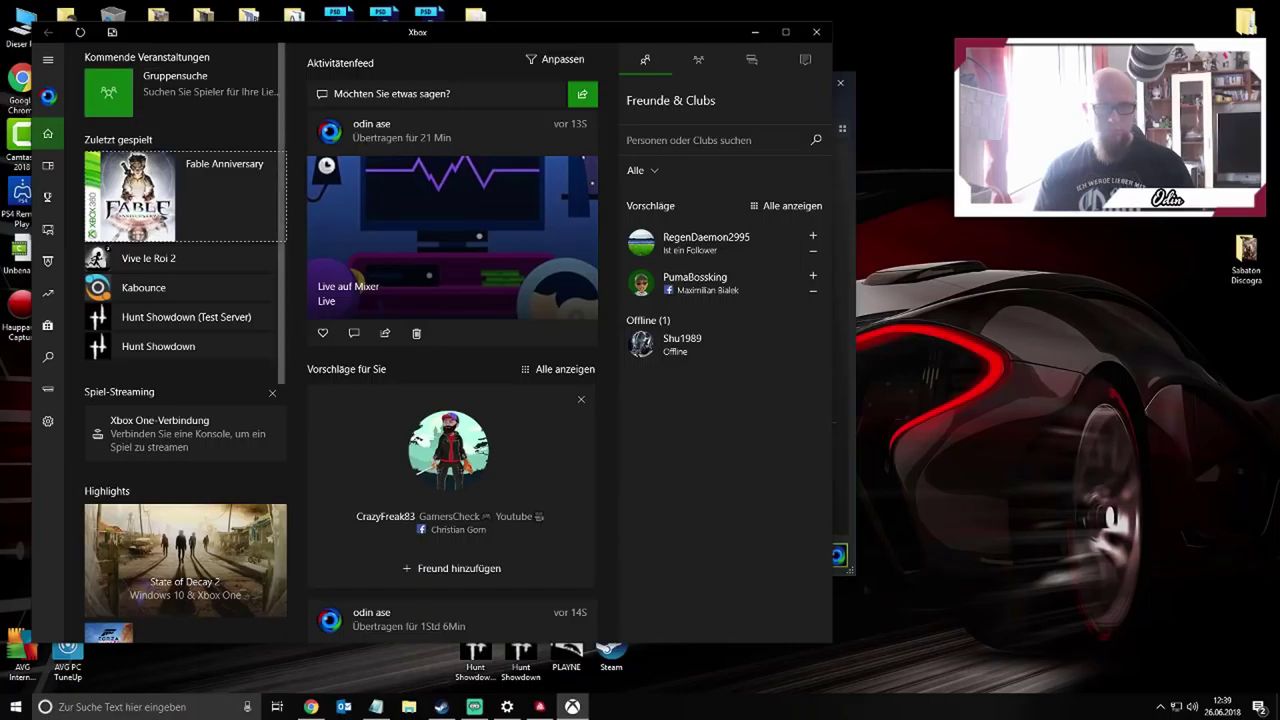
pyautogui.press('Down')
pyautogui.press('Down')
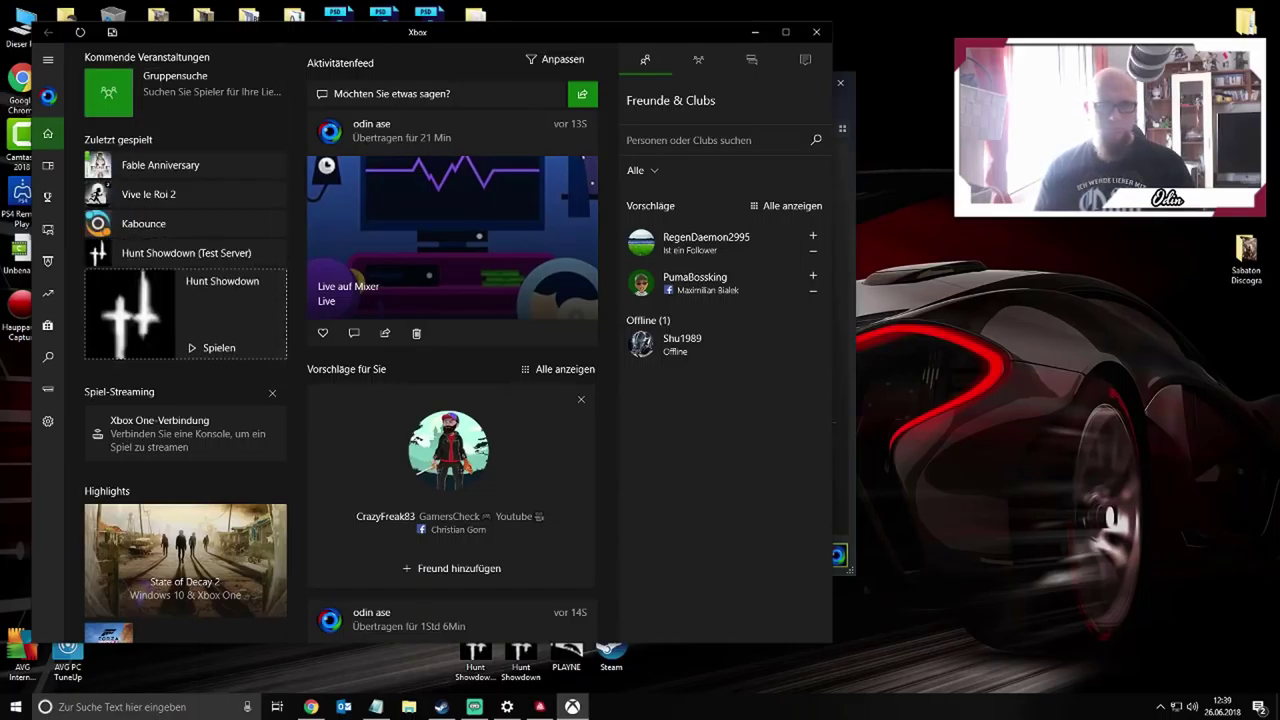
pyautogui.press('Right')
pyautogui.press('Right')
pyautogui.press('Right')
pyautogui.press('Up')
pyautogui.press('Up')
pyautogui.press('Up')
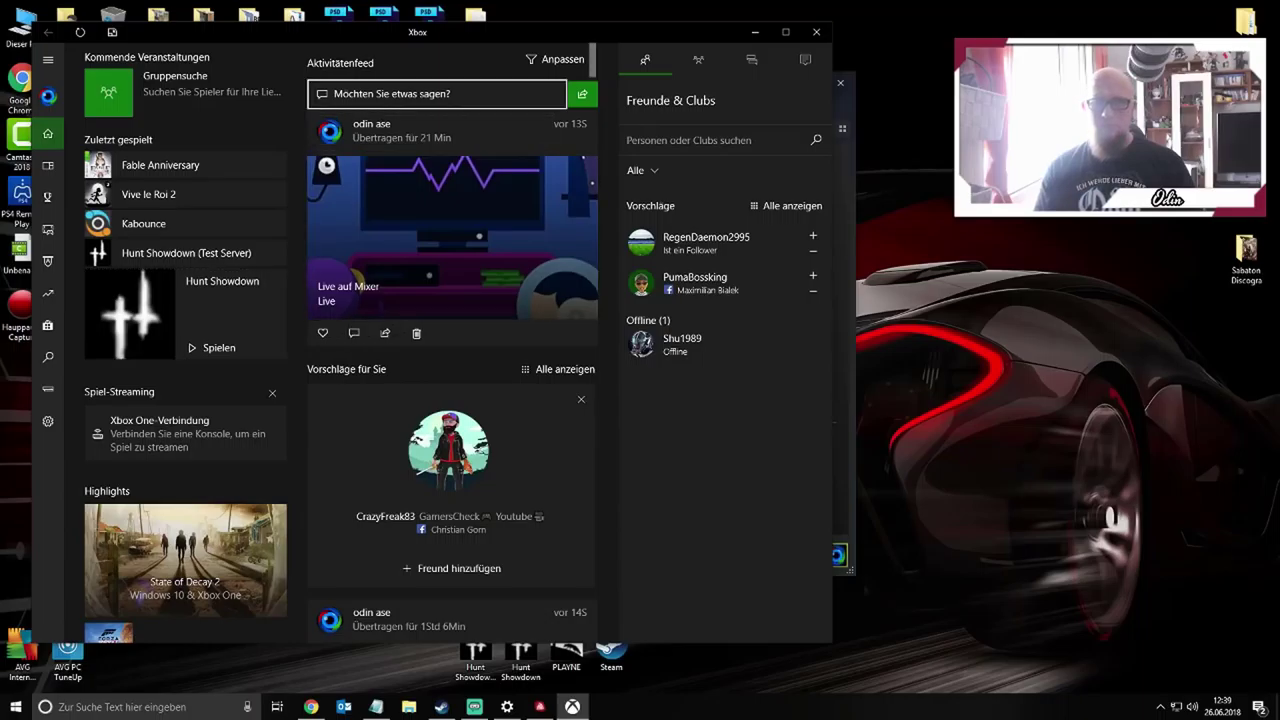
pyautogui.press('Up')
pyautogui.press('Up')
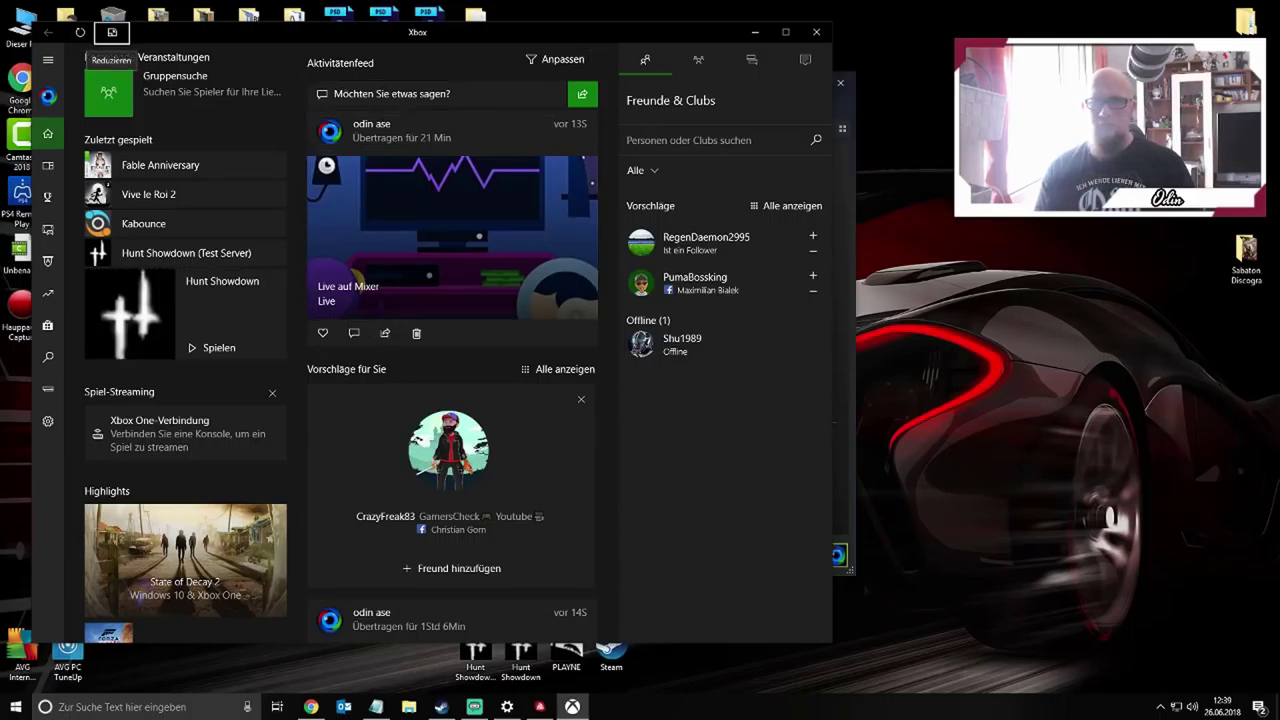
# Show the Partys view in the Xbox app and reduce the window to its compact size
pyautogui.press('Down')
pyautogui.press('Right')
pyautogui.press('Right')
pyautogui.press('Right')
pyautogui.press('Down')
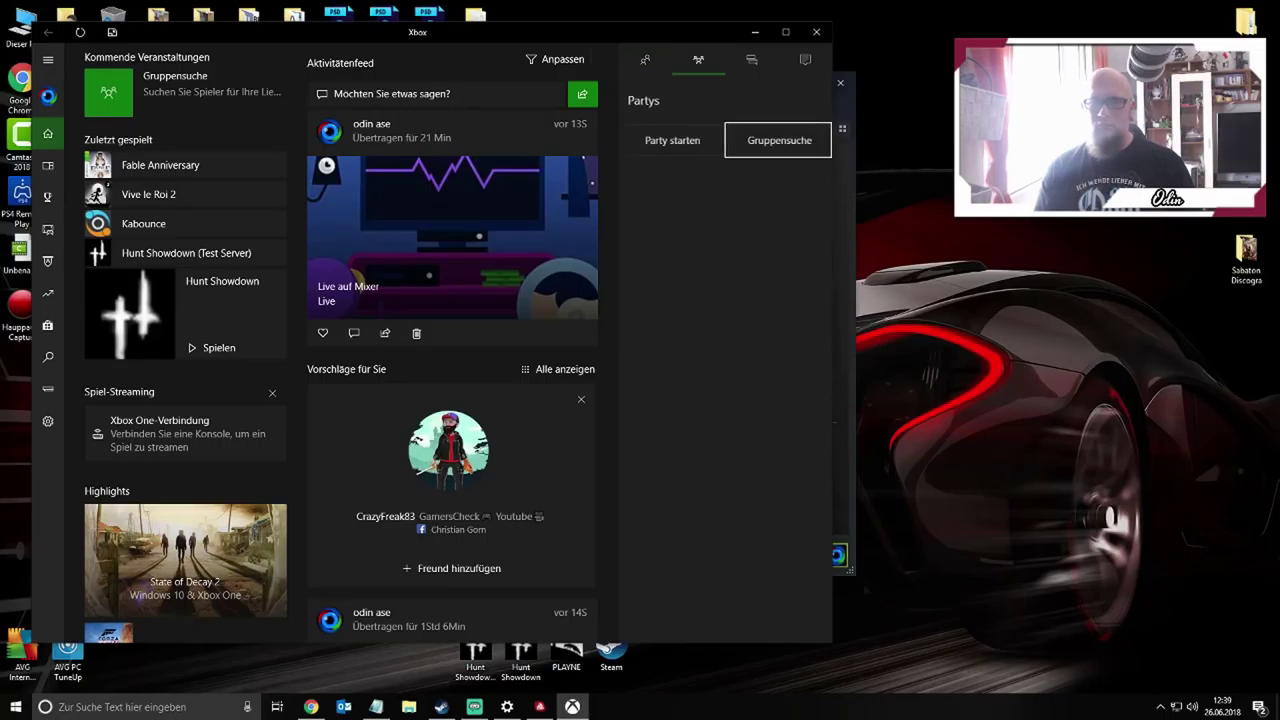
pyautogui.press('Up')
pyautogui.press('Up')
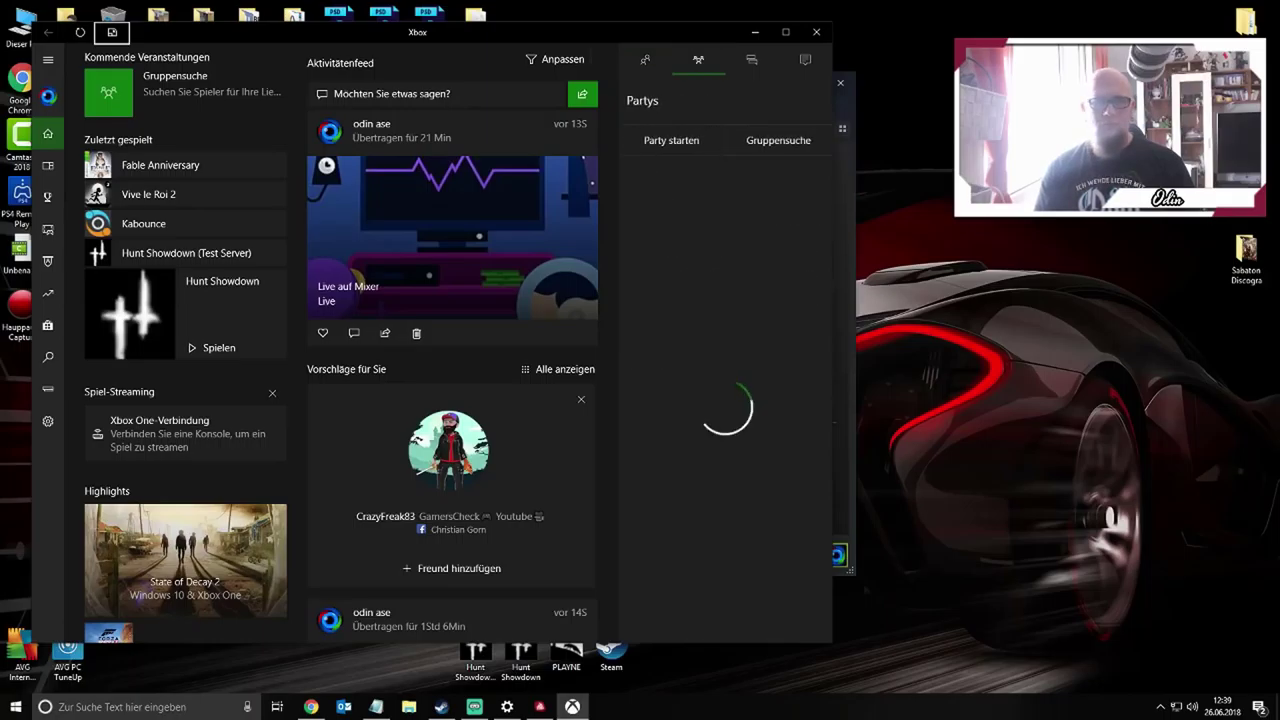
pyautogui.press('Return')
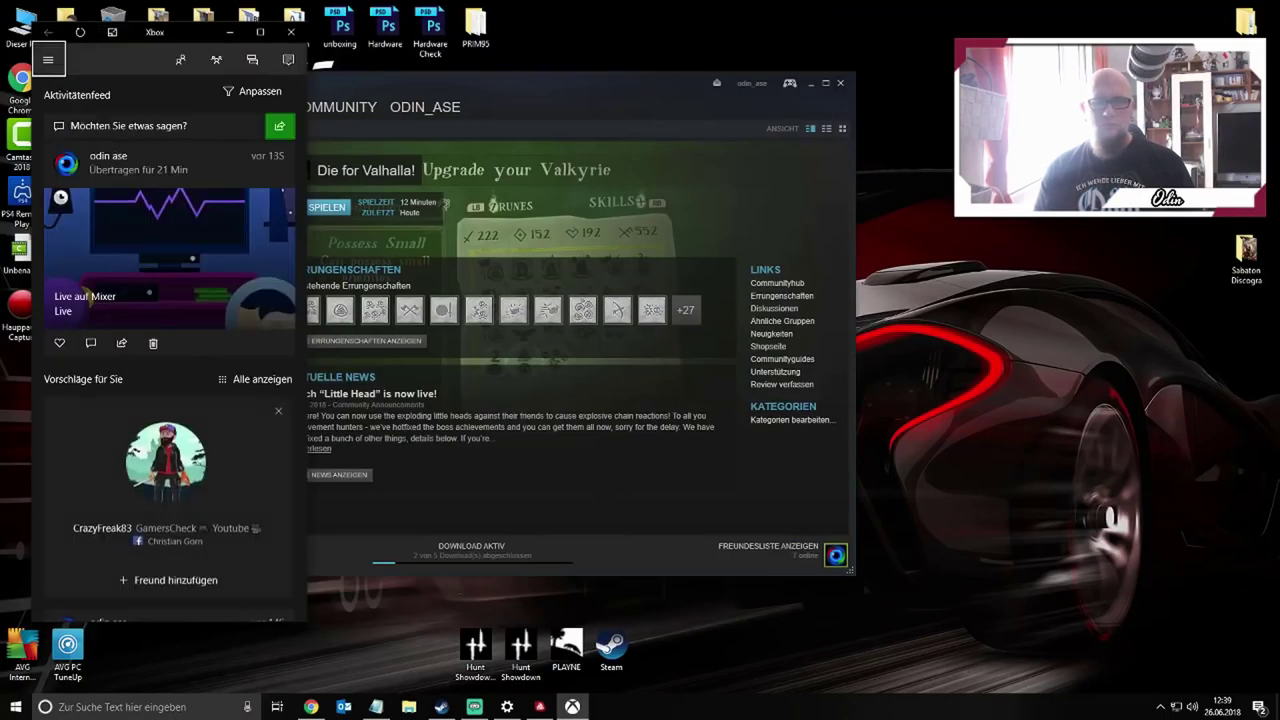
# Move the focus through the compact Xbox window's controls and close the app
pyautogui.press('Down')
pyautogui.press('Right')
pyautogui.press('Right')
pyautogui.press('Right')
pyautogui.press('Up')
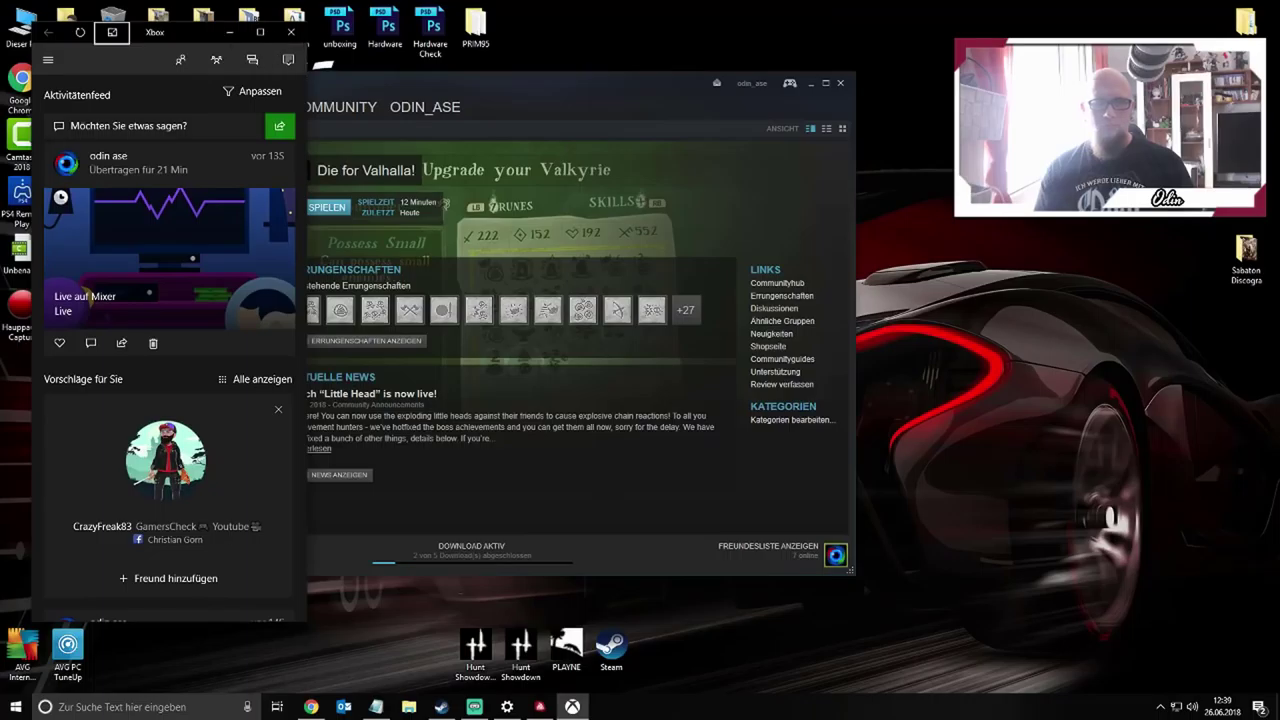
pyautogui.press('Down')
pyautogui.press('Right')
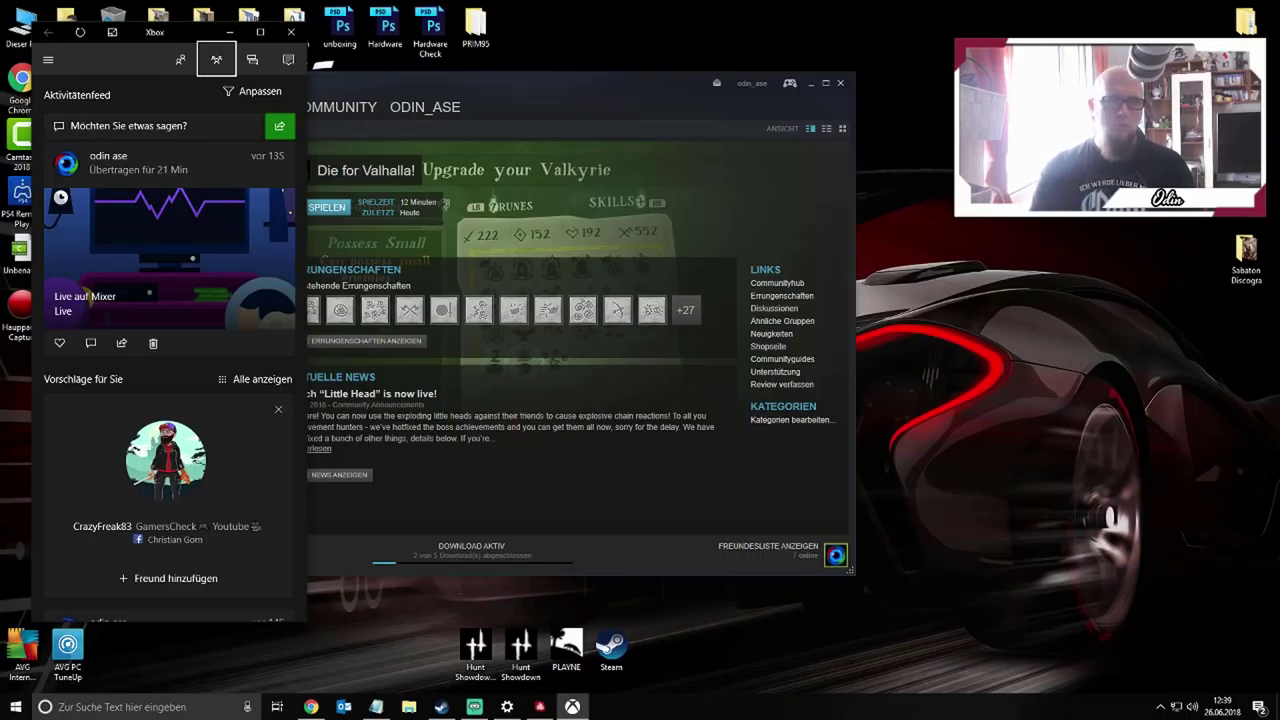
pyautogui.click(291, 32)
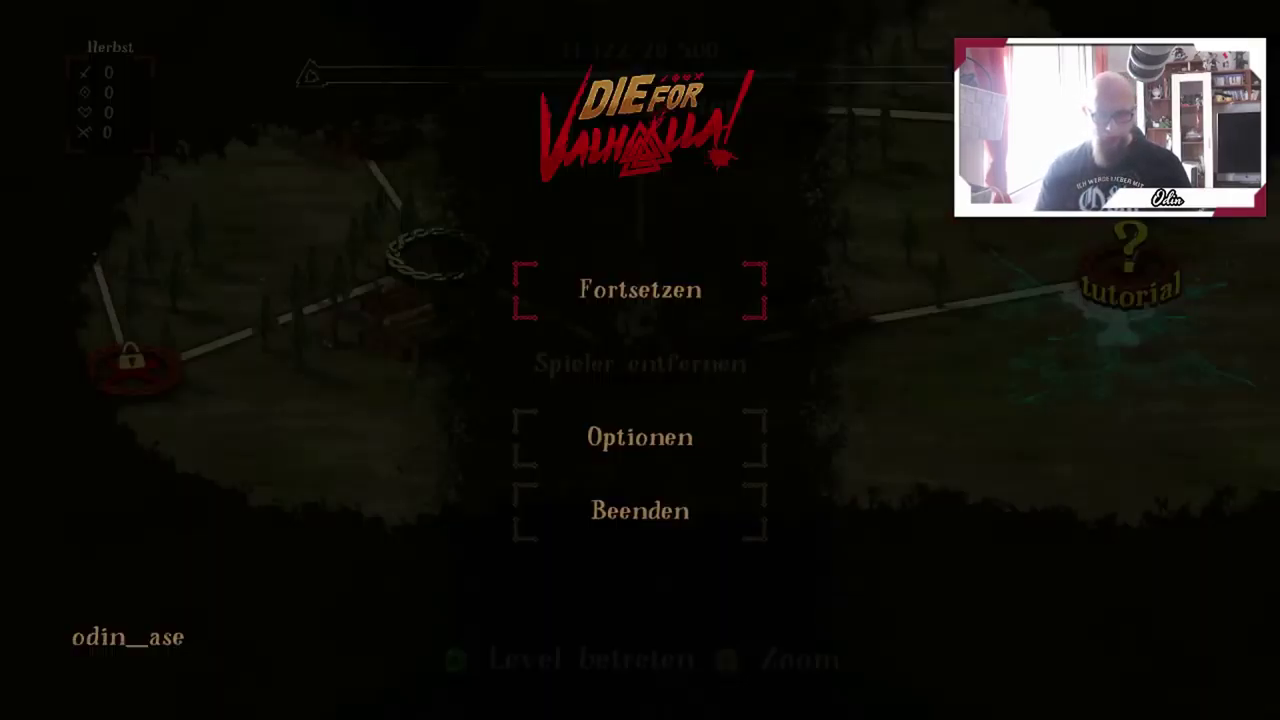
# Switch to the Aufzeichnungen folder in File Explorer and view the DieForValhalla 12_38_48 screenshot maximized, then close it
pyautogui.hotkey('alt', 'Tab')
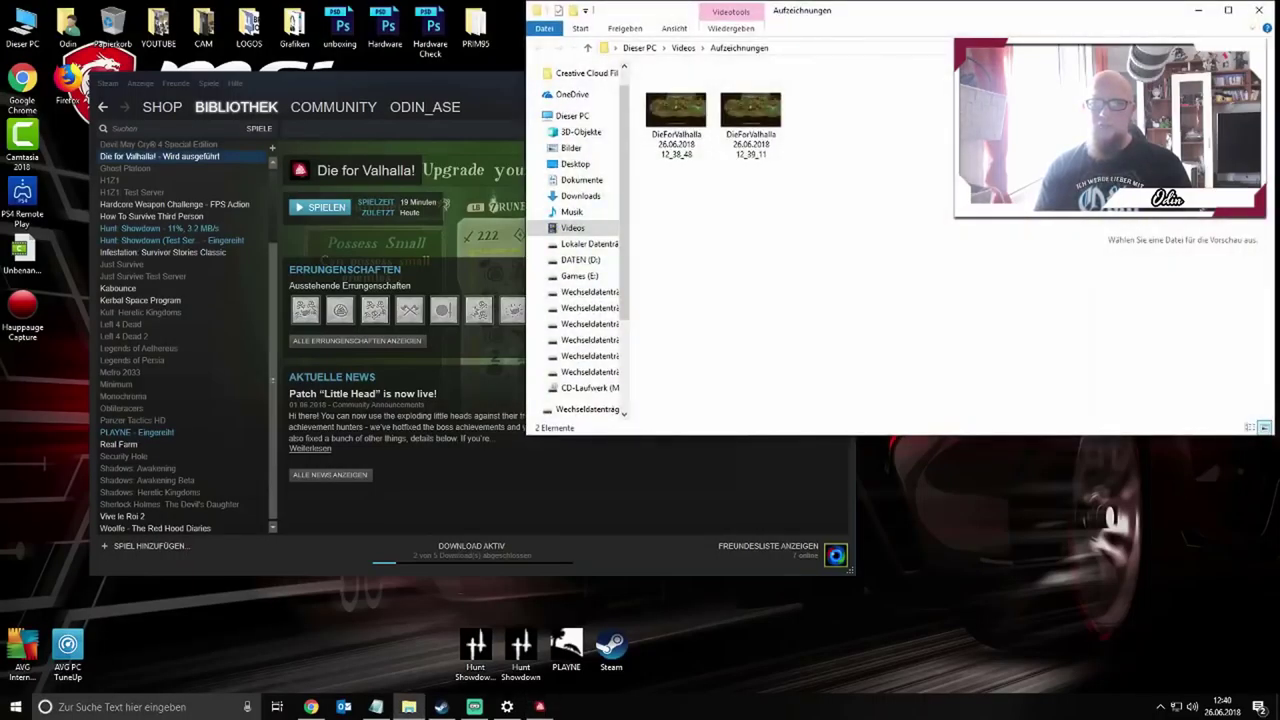
pyautogui.doubleClick(676, 112)
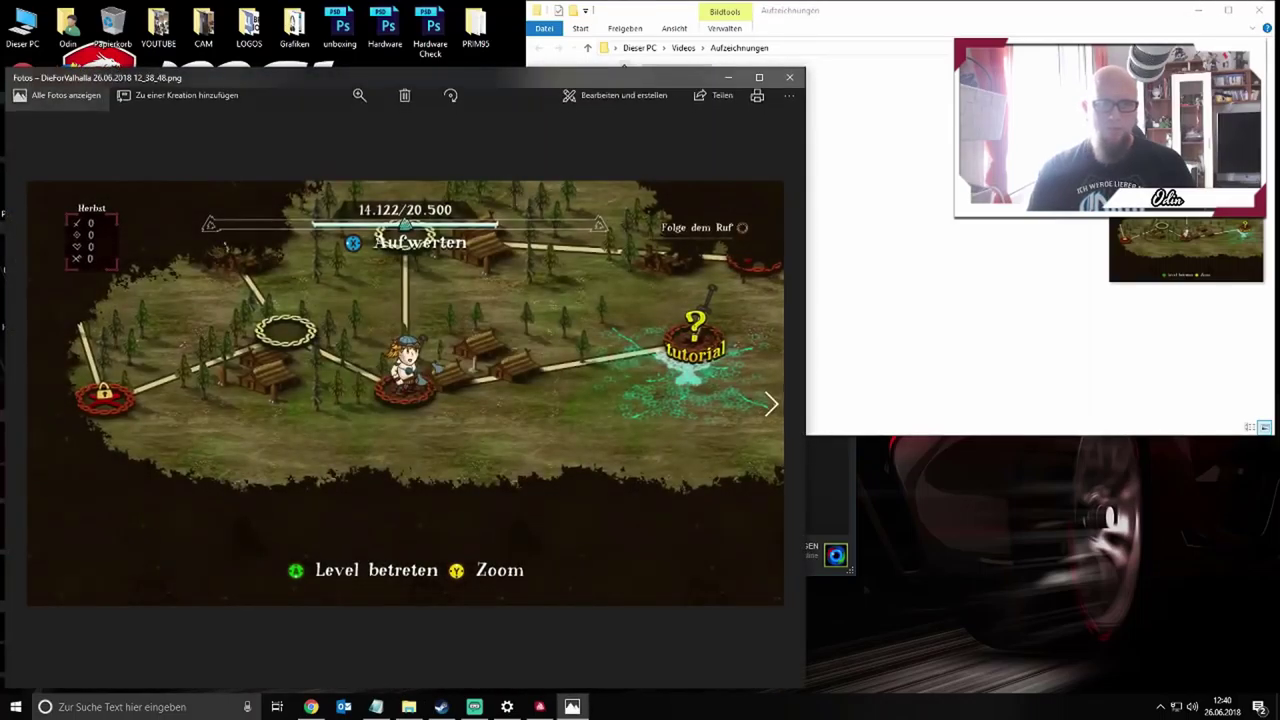
pyautogui.press('super+Up')
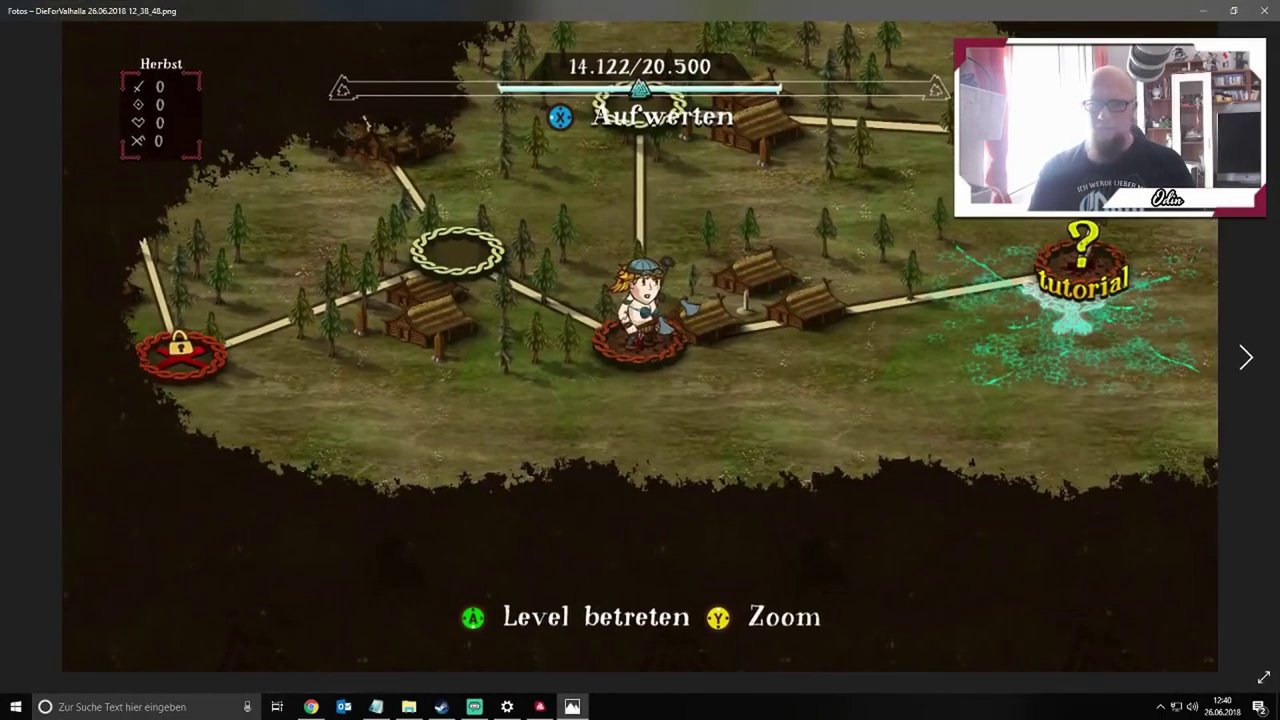
pyautogui.click(1264, 10)
# View the DieForValhalla 12_39_11 screenshot, and close both the photo viewer and the Aufzeichnungen folder
pyautogui.doubleClick(752, 110)
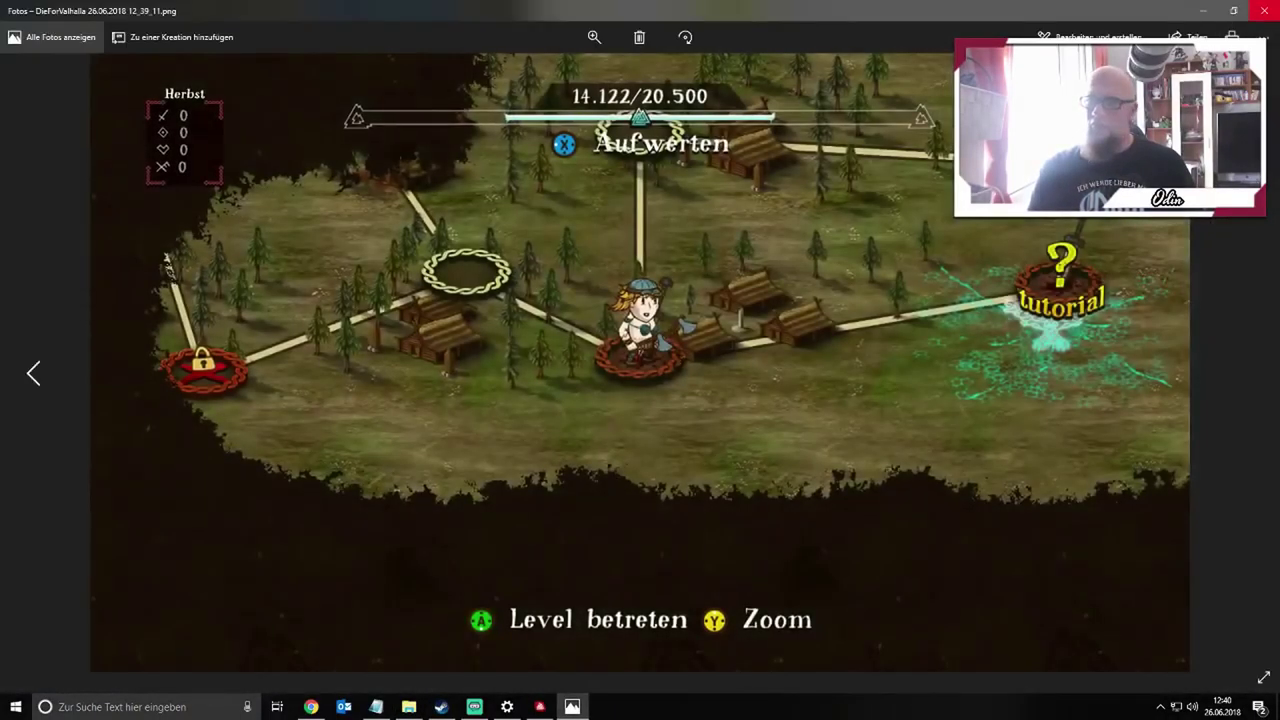
pyautogui.click(1264, 10)
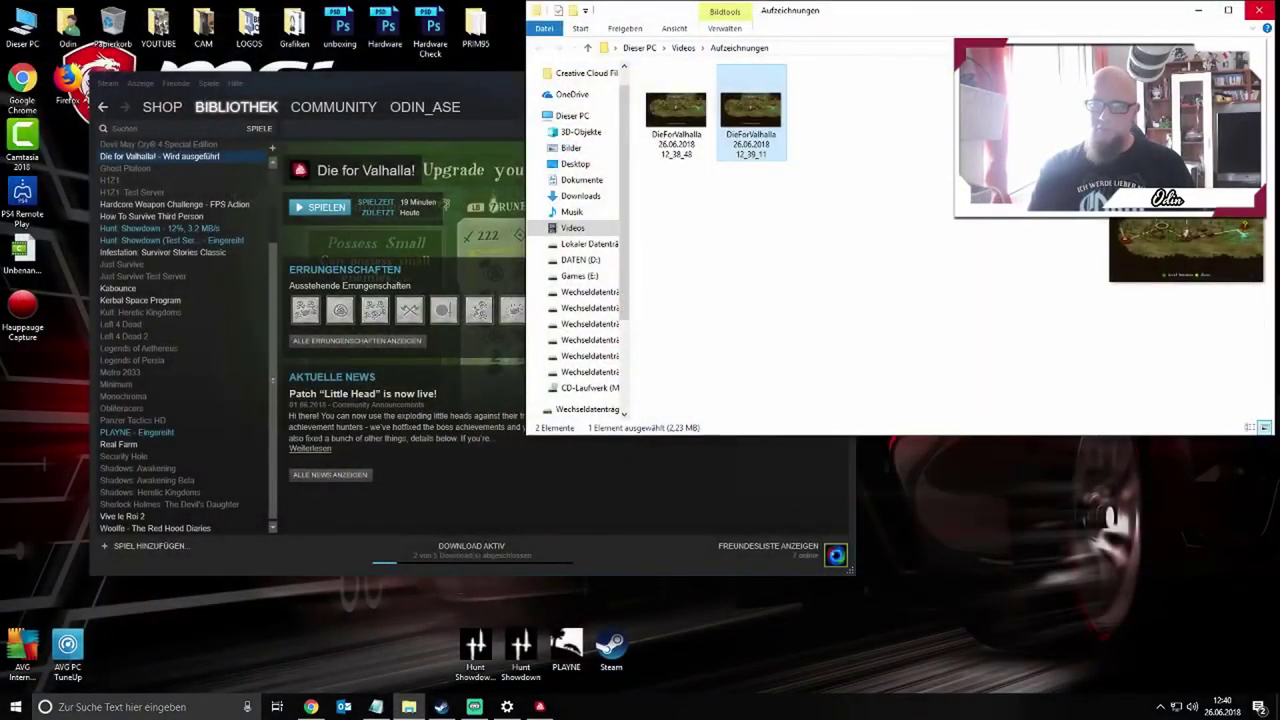
pyautogui.click(1259, 10)
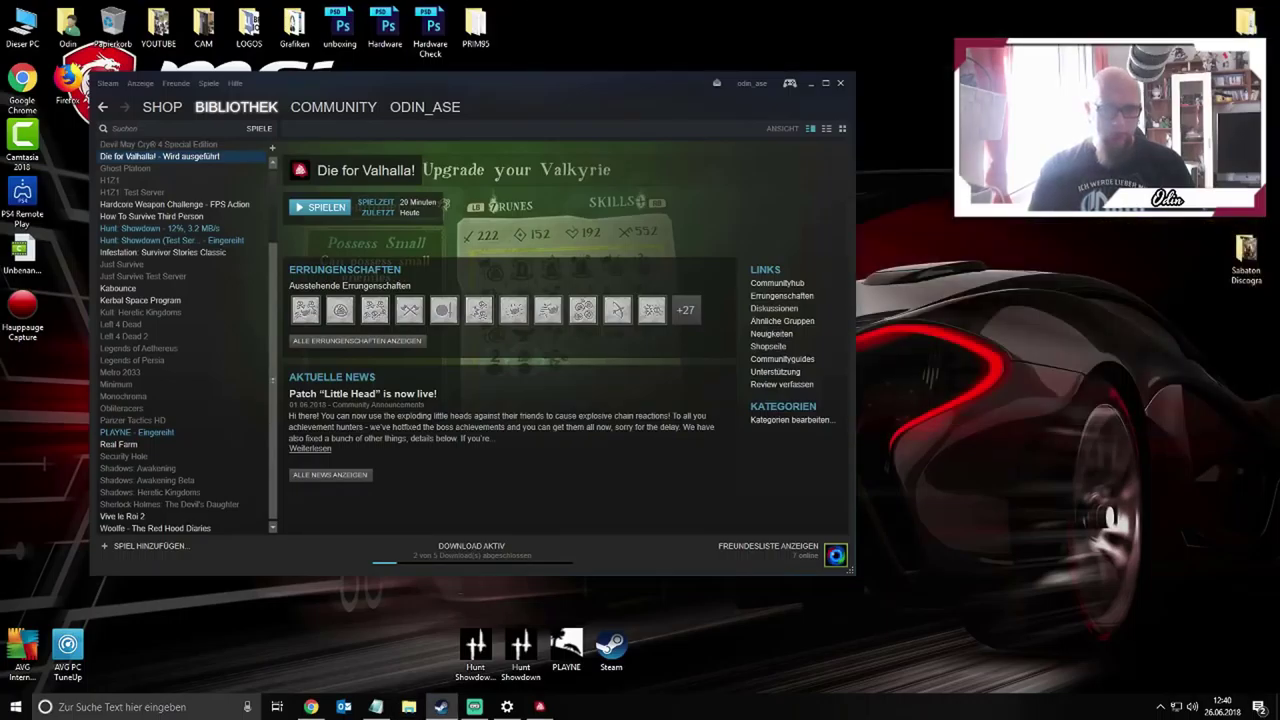
# Return to Die for Valhalla! and test opening and closing its pause menu over the world map
pyautogui.click(540, 706)
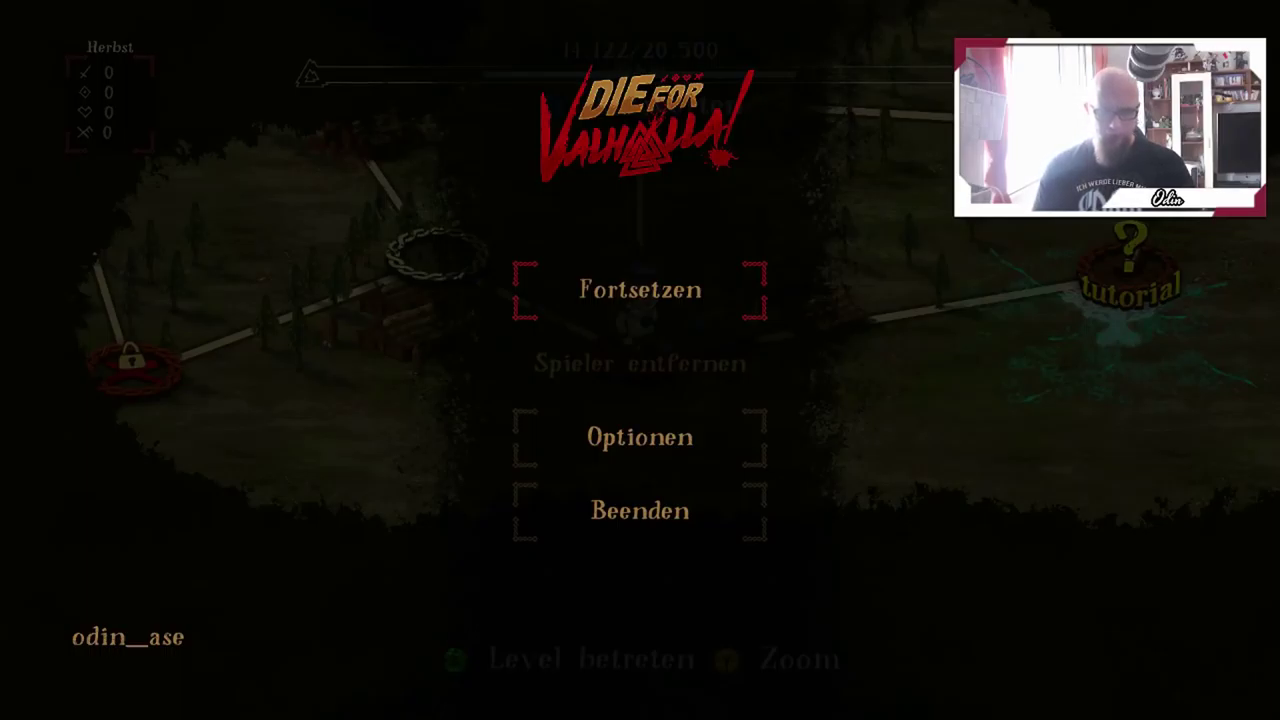
pyautogui.hotkey('alt', 'Tab')
pyautogui.moveTo(540, 706)
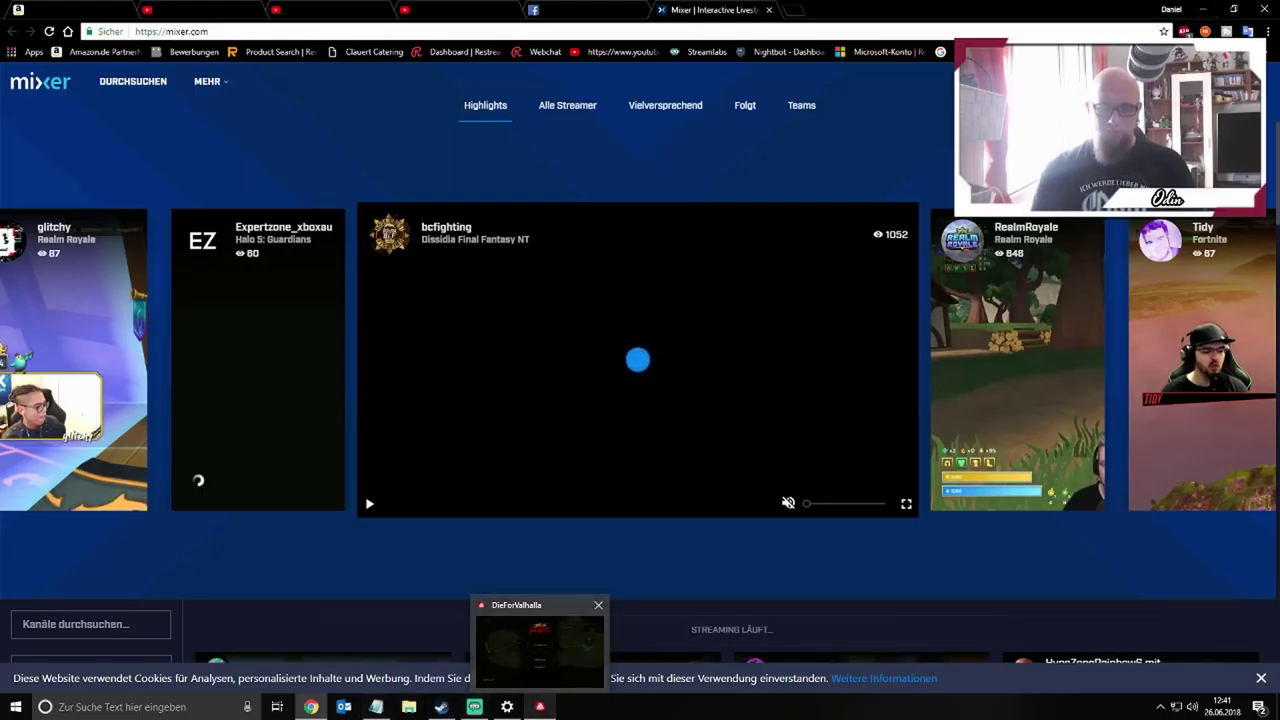
pyautogui.click(540, 706)
pyautogui.press('Escape')
pyautogui.press('Escape')
pyautogui.press('Escape')
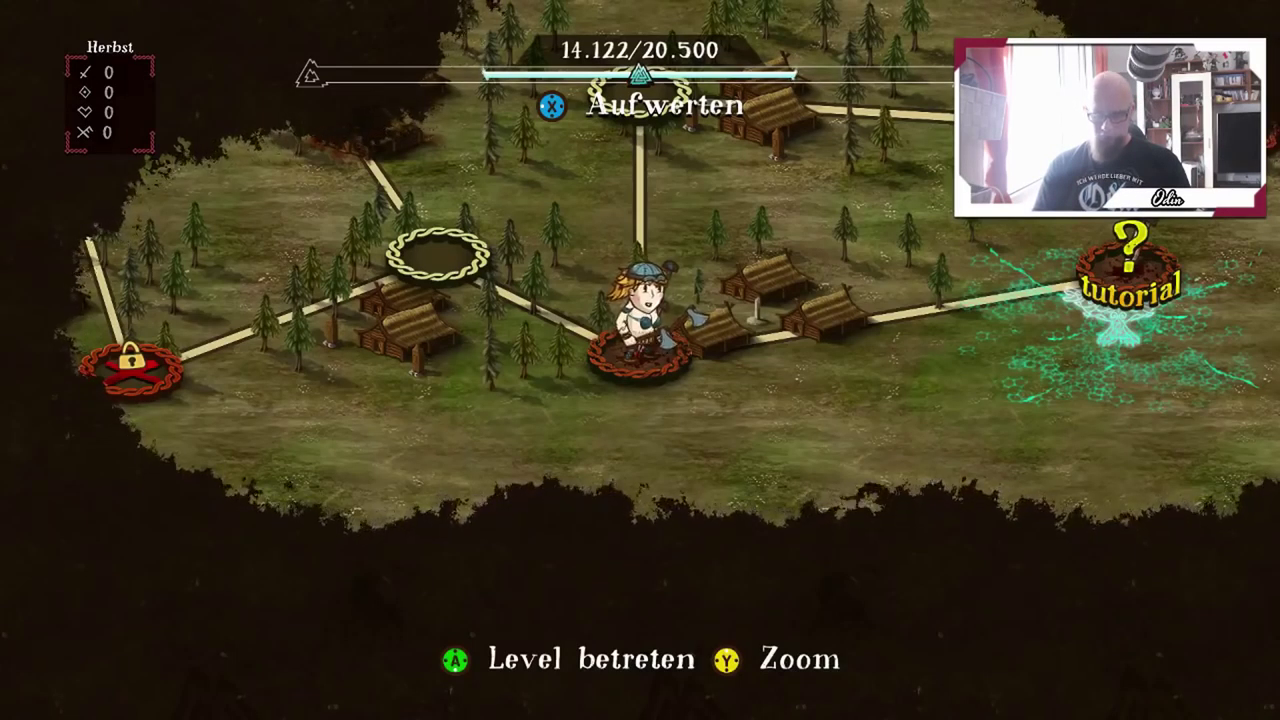
pyautogui.press('Escape')
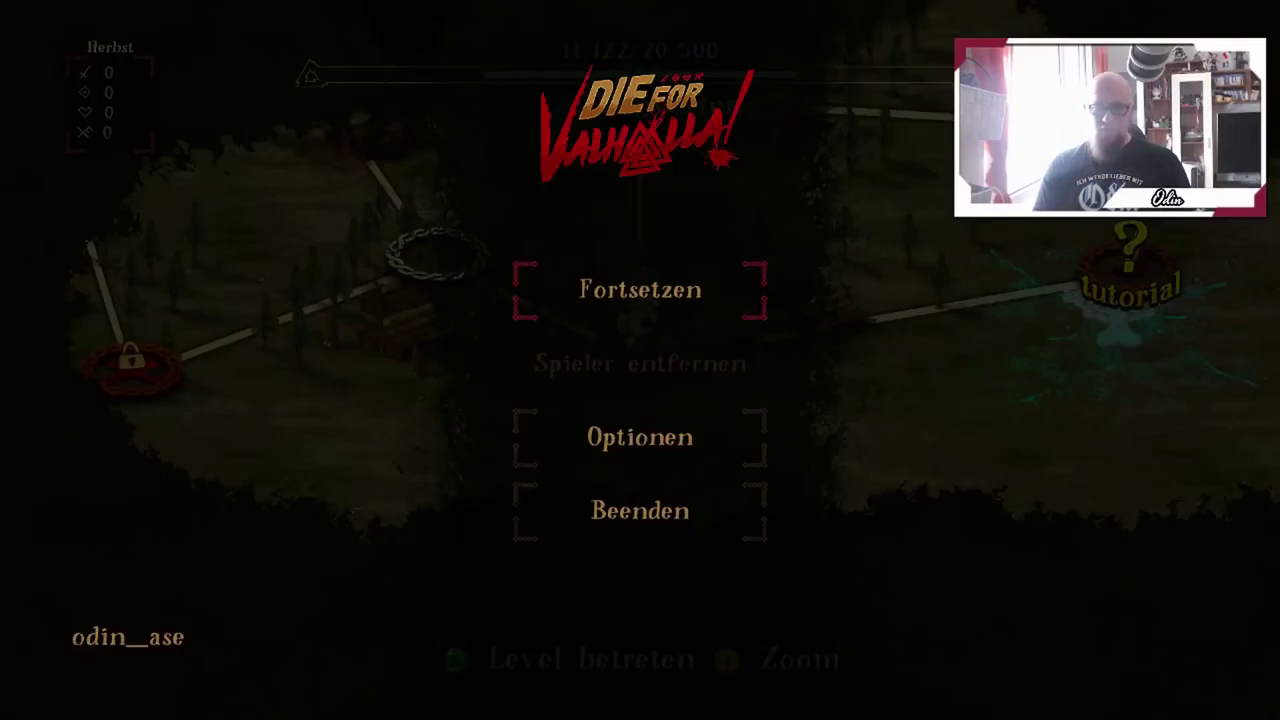
pyautogui.press('Escape')
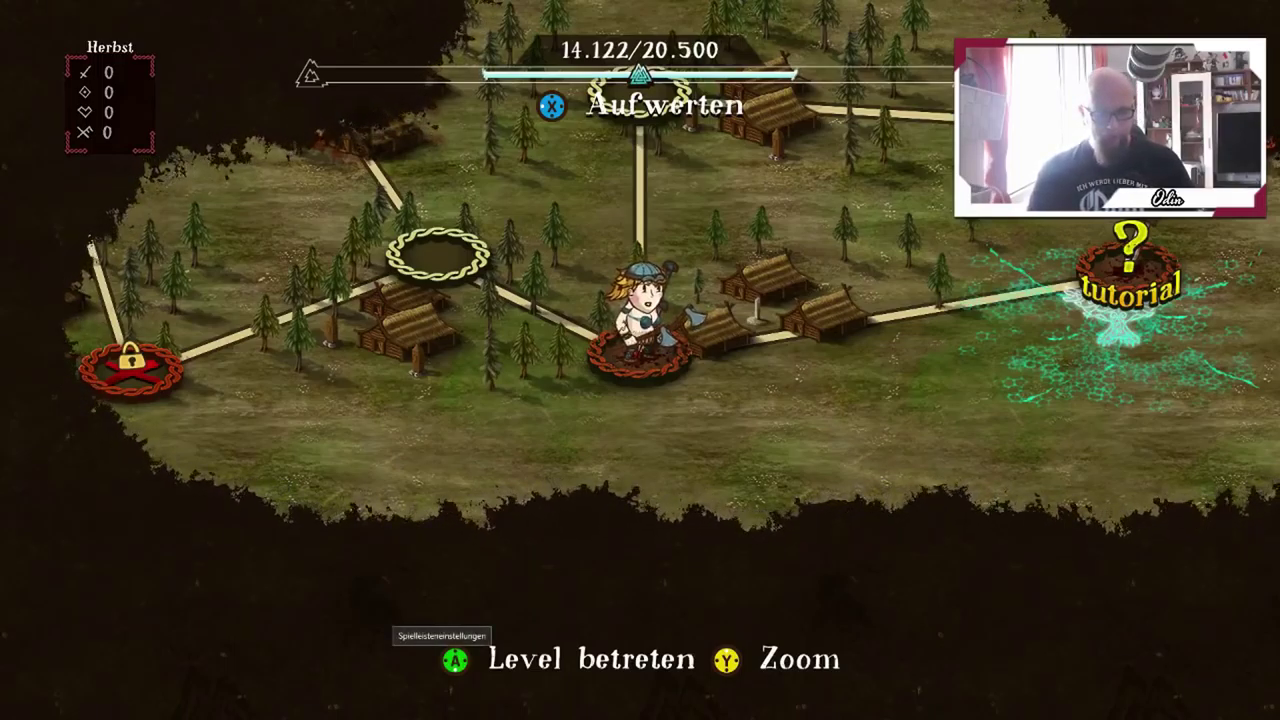
# Close Die for Valhalla! and minimize the Mixer browser window to reveal the desktop
pyautogui.press('super')
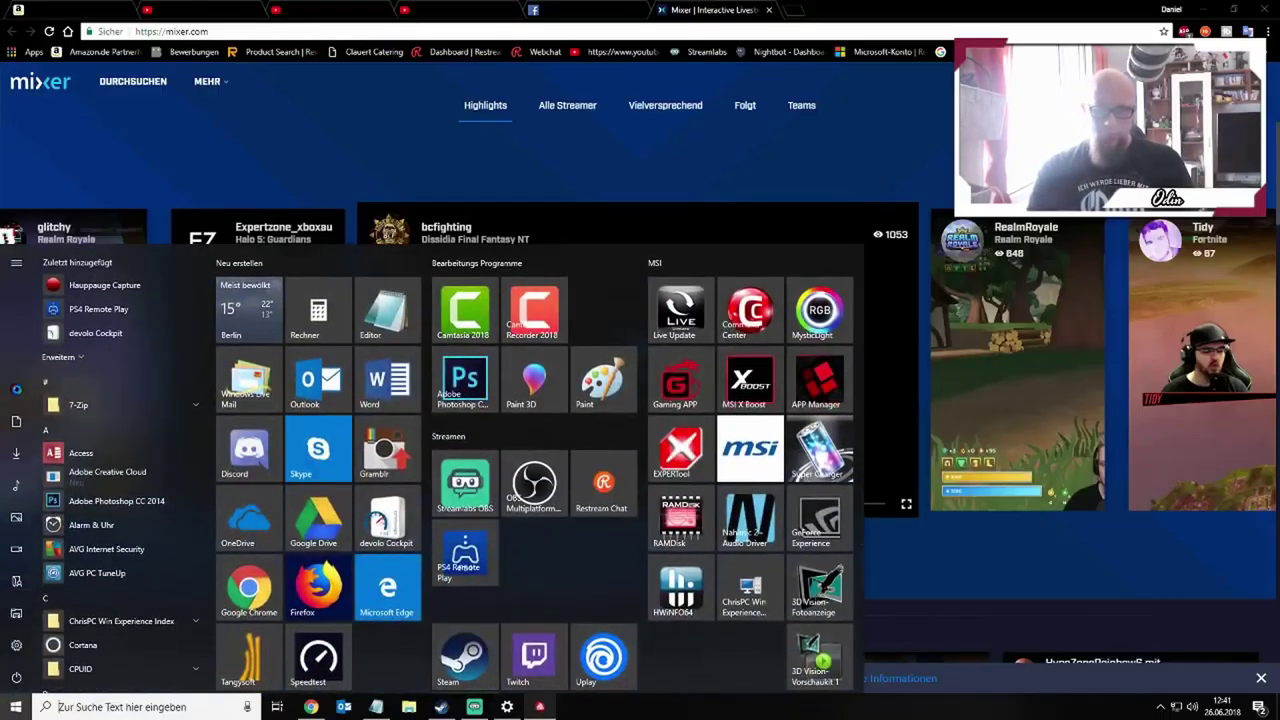
pyautogui.rightClick(540, 707)
pyautogui.click(508, 677)
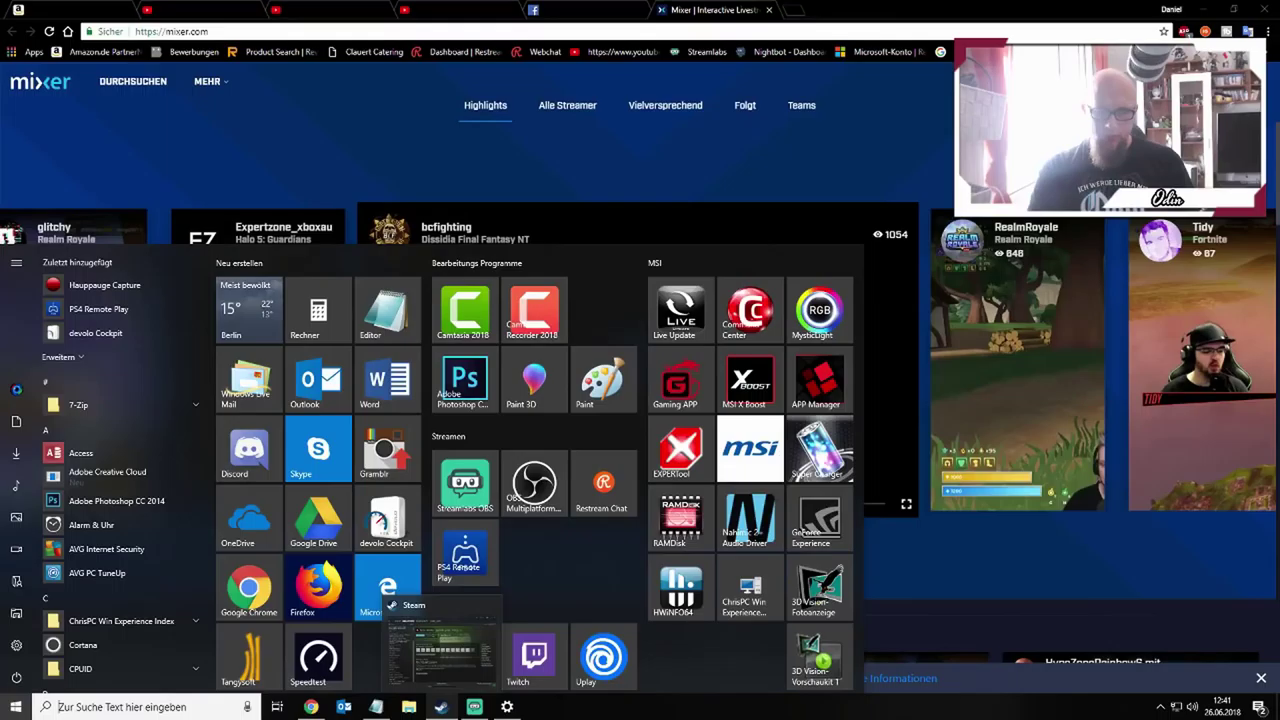
pyautogui.rightClick(441, 707)
pyautogui.click(441, 677)
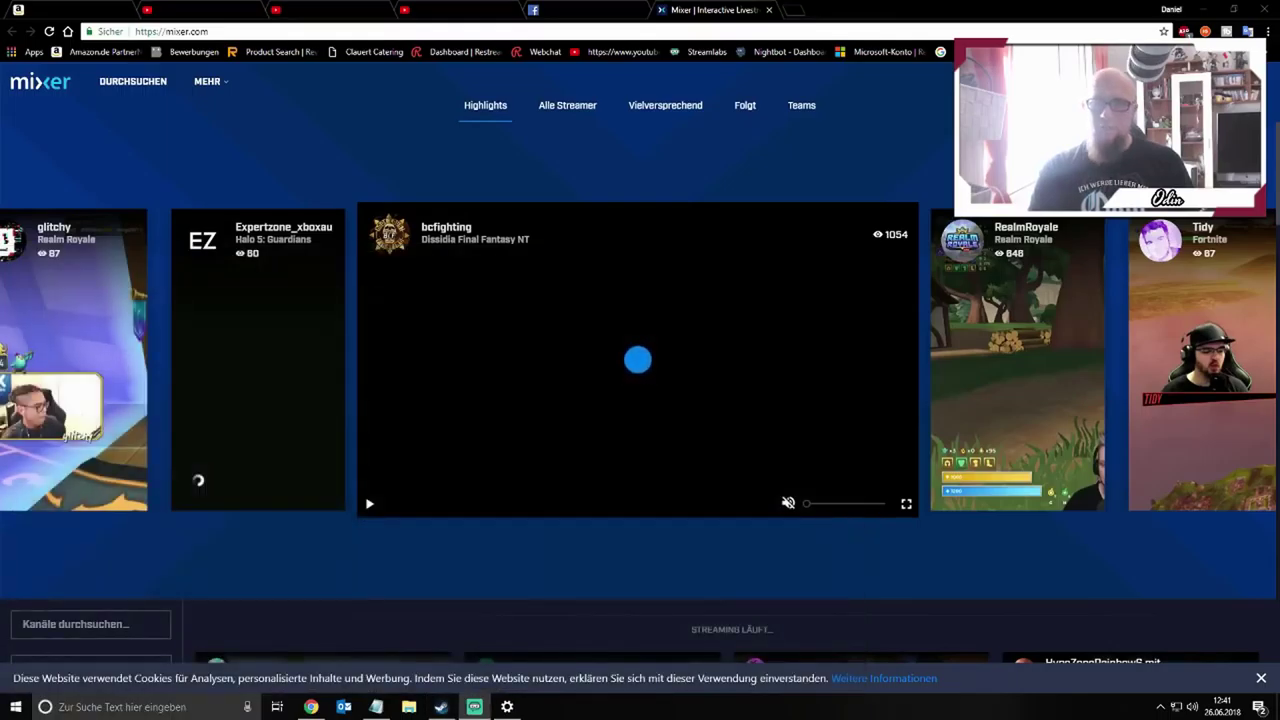
pyautogui.rightClick(1180, 128)
pyautogui.click(1203, 9)
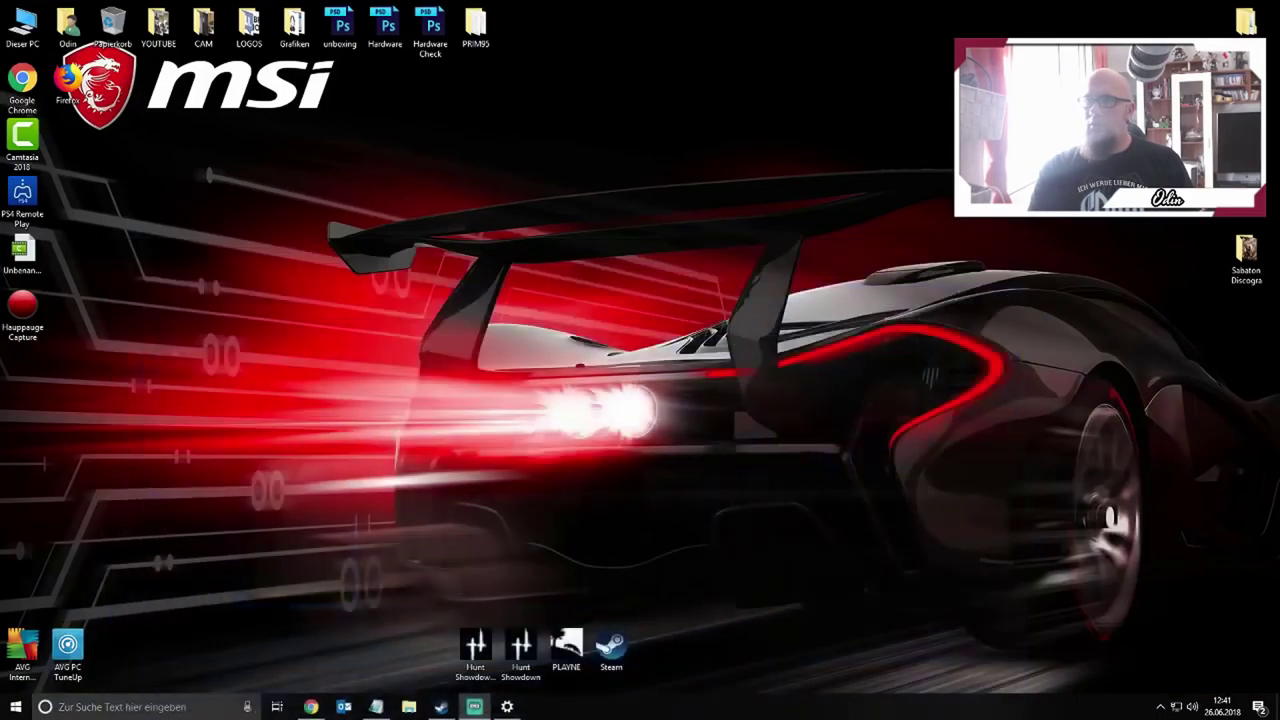
# Start Big Picture mode from the Steam window and move the focus among its home tiles, welcome panel and header controls
pyautogui.click(441, 707)
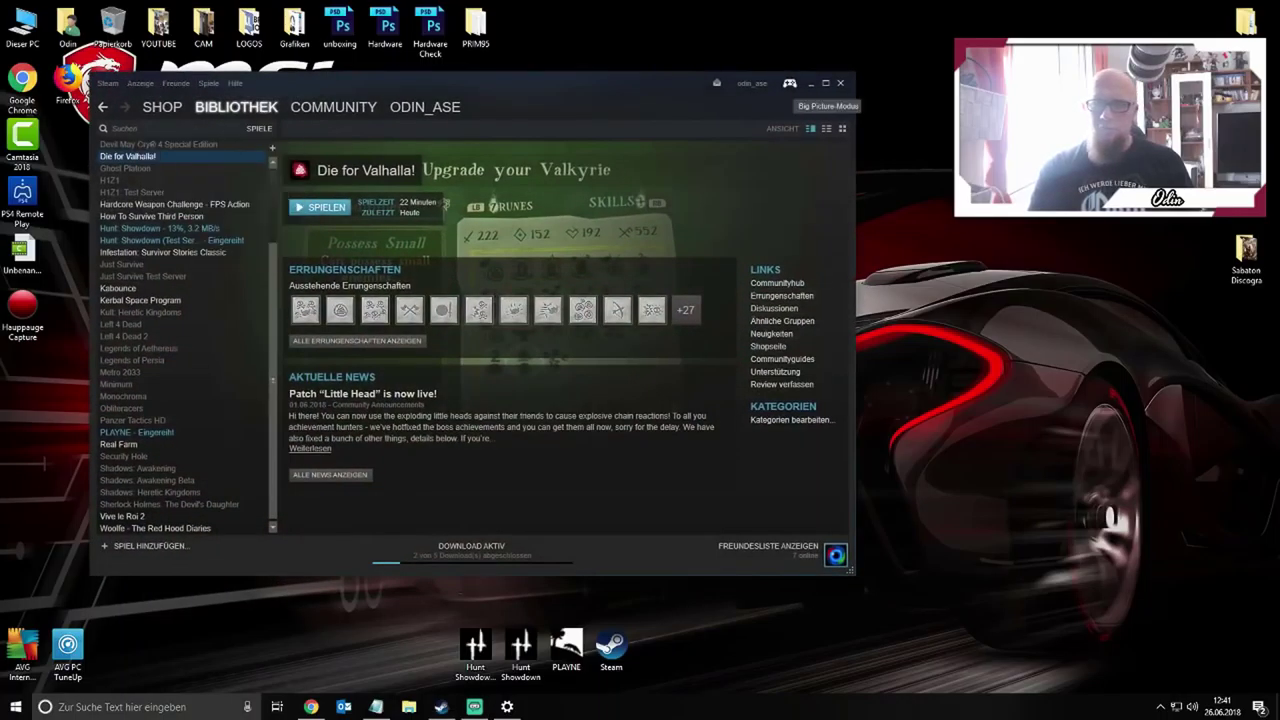
pyautogui.click(790, 83)
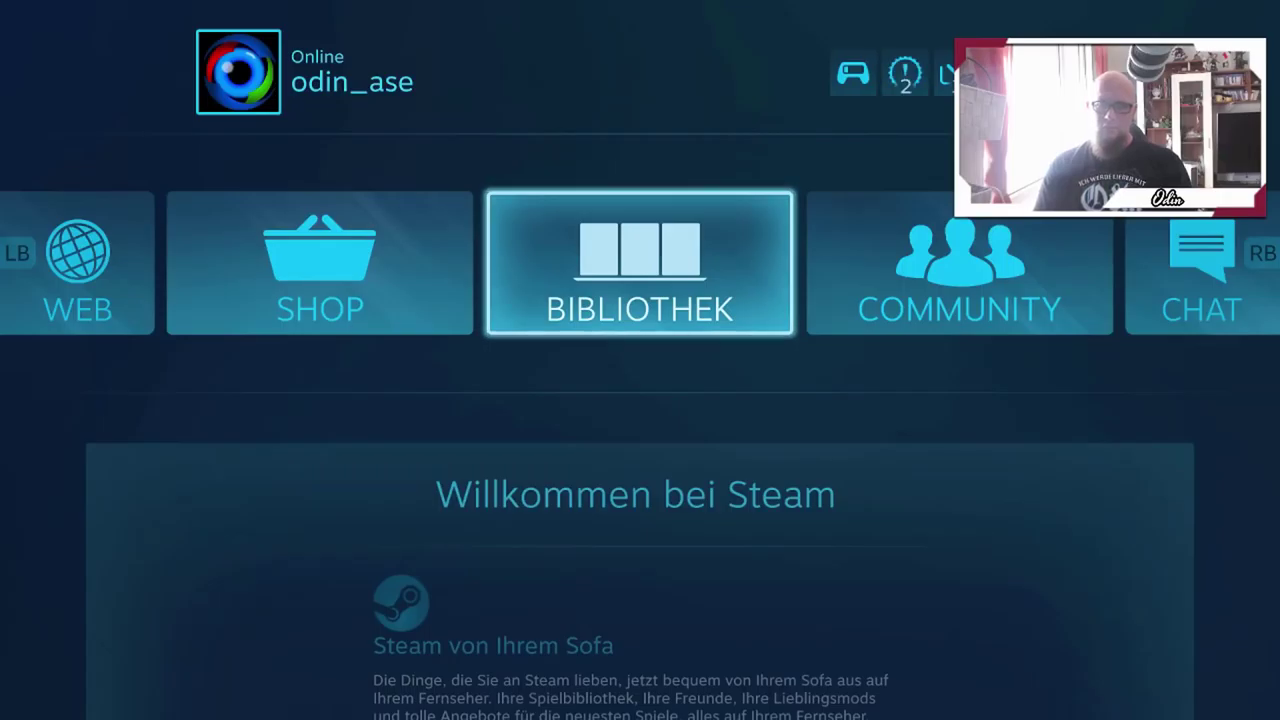
pyautogui.press('Right')
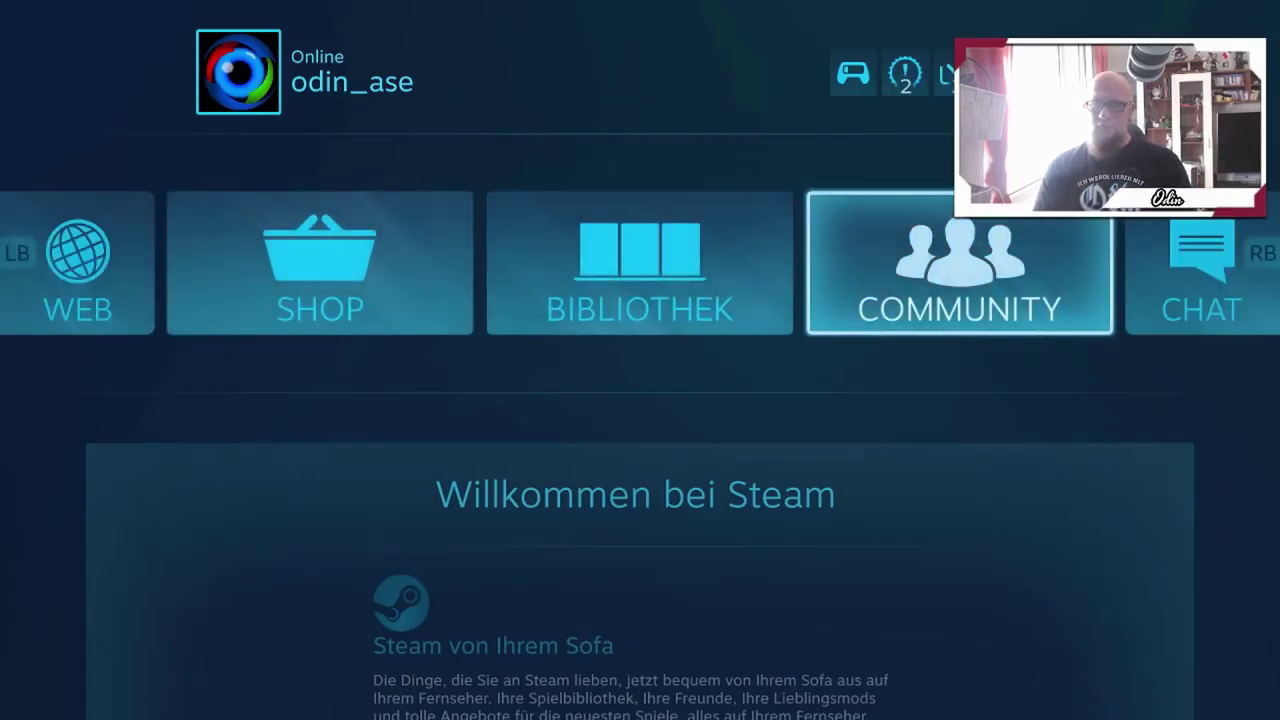
pyautogui.press('Down')
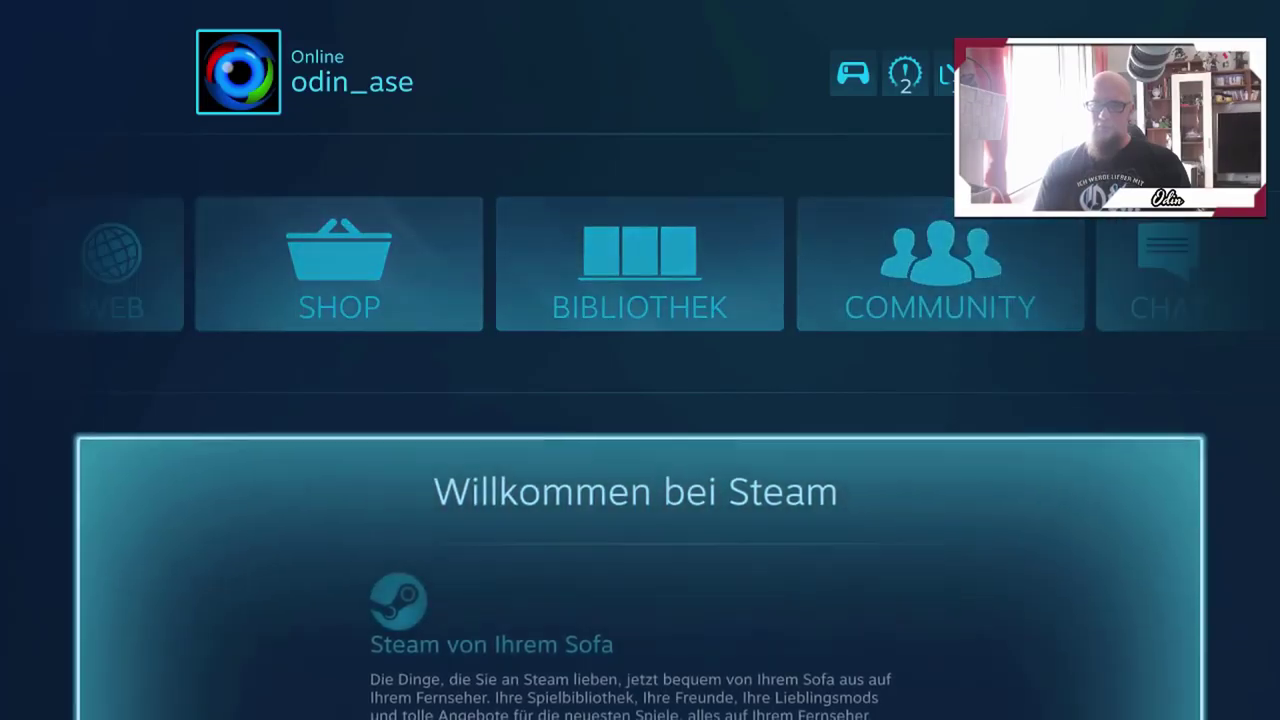
pyautogui.press('Up')
pyautogui.press('Up')
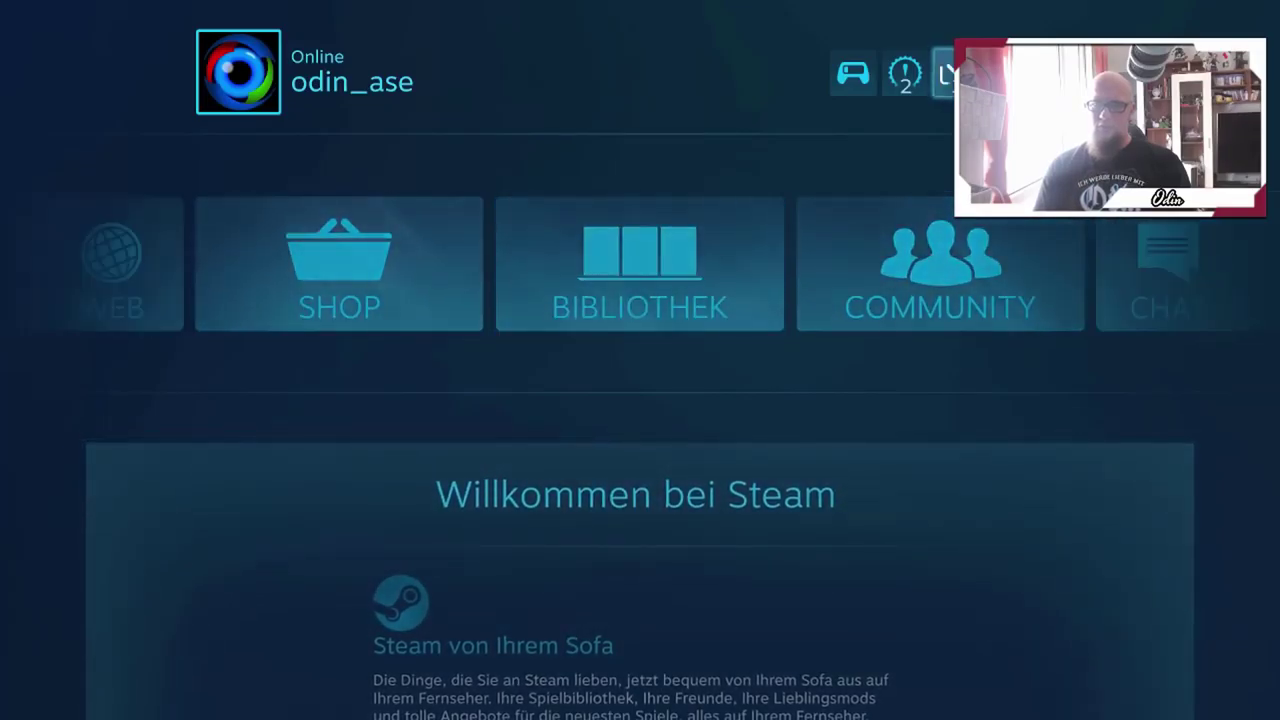
pyautogui.press('Down')
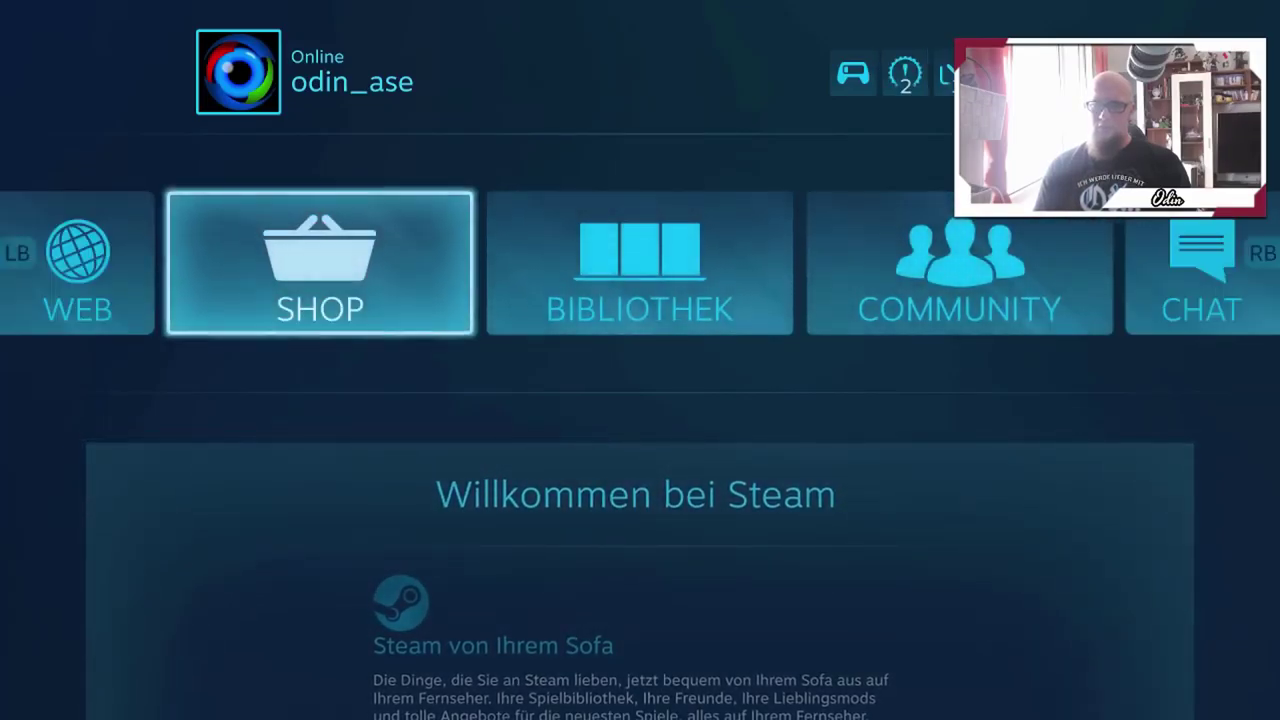
pyautogui.press('Right')
pyautogui.press('Right')
pyautogui.press('Left')
pyautogui.press('Down')
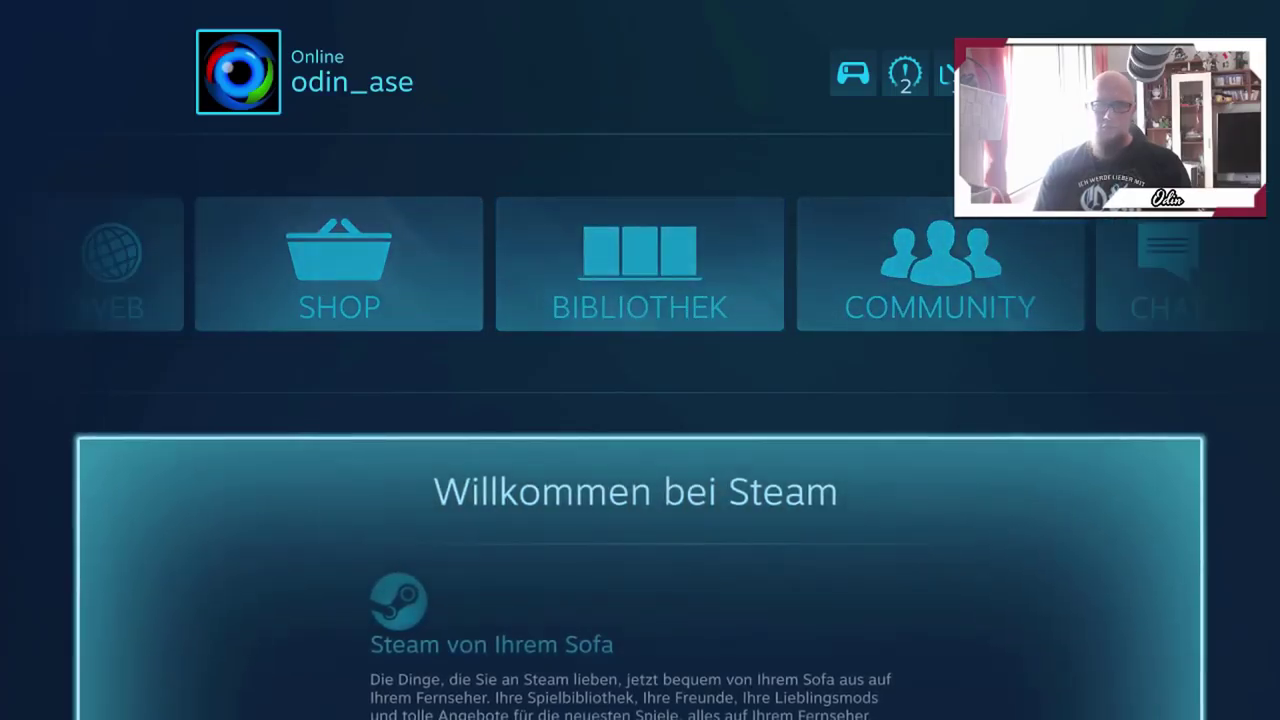
pyautogui.press('Up')
pyautogui.press('Up')
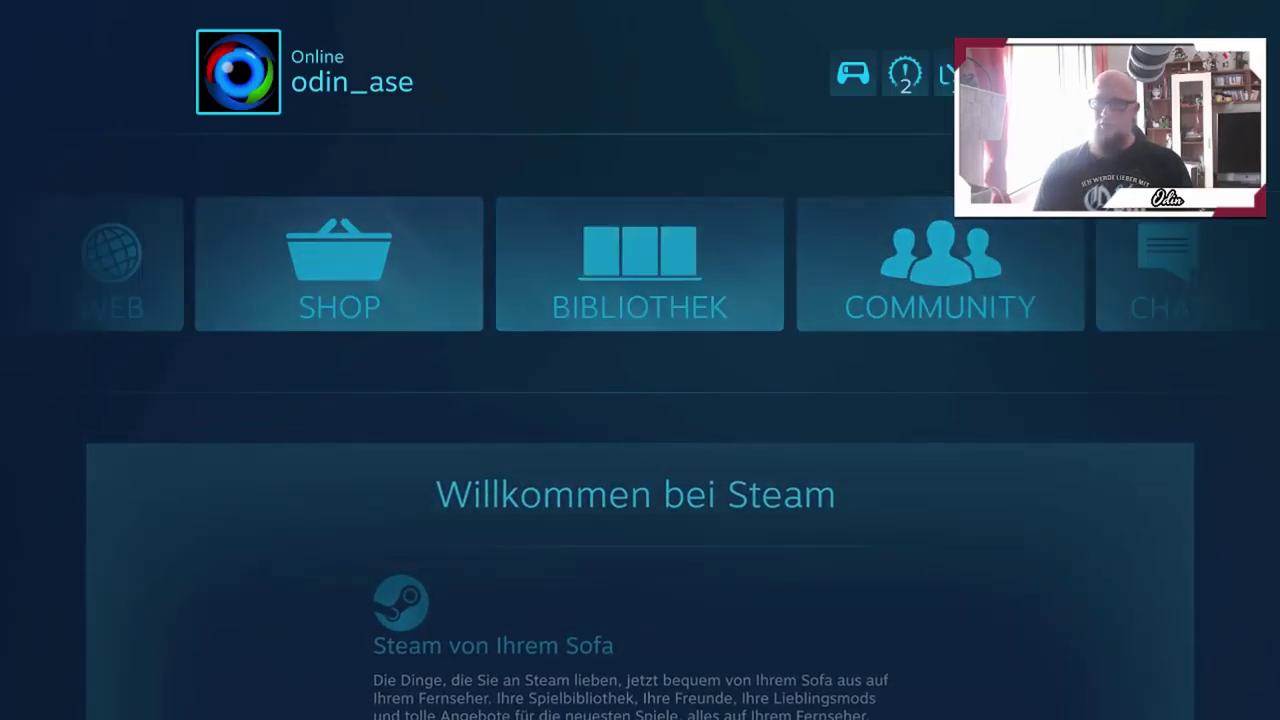
# Minimize Big Picture through its exit options, restore it, and leave it for the regular Steam window
pyautogui.press('Down')
pyautogui.press('Up')
pyautogui.press('Return')
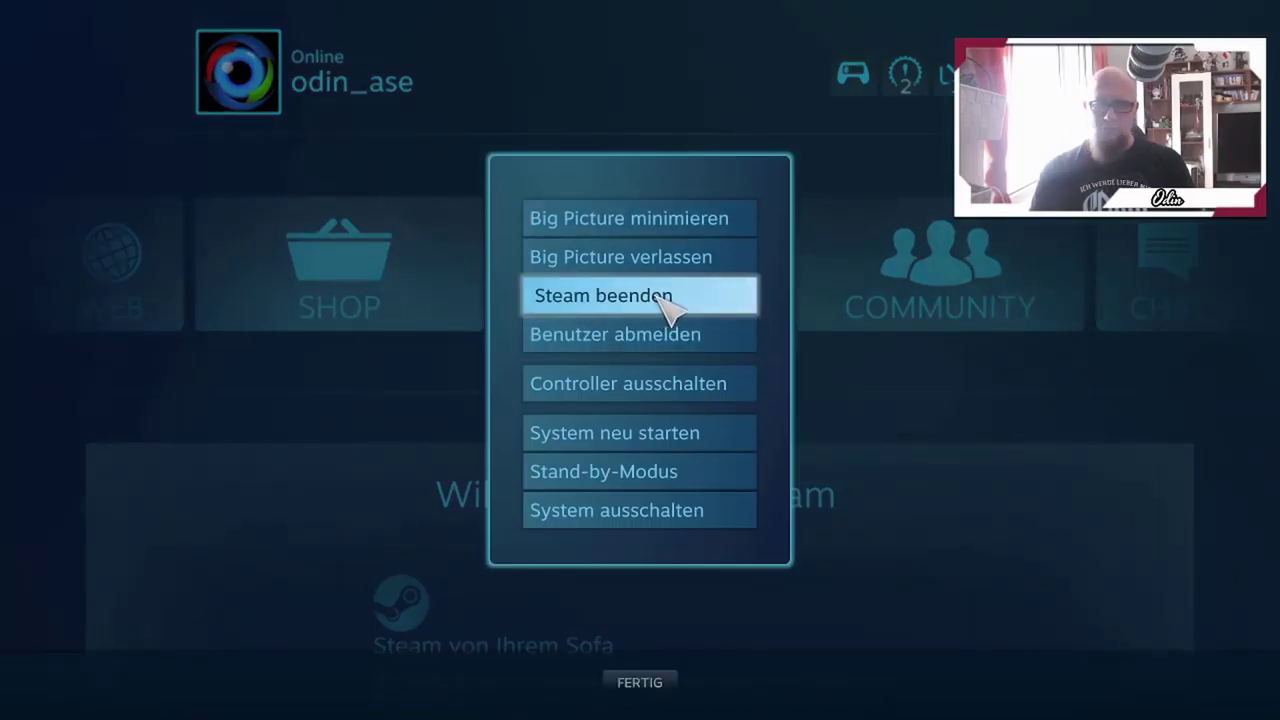
pyautogui.click(694, 216)
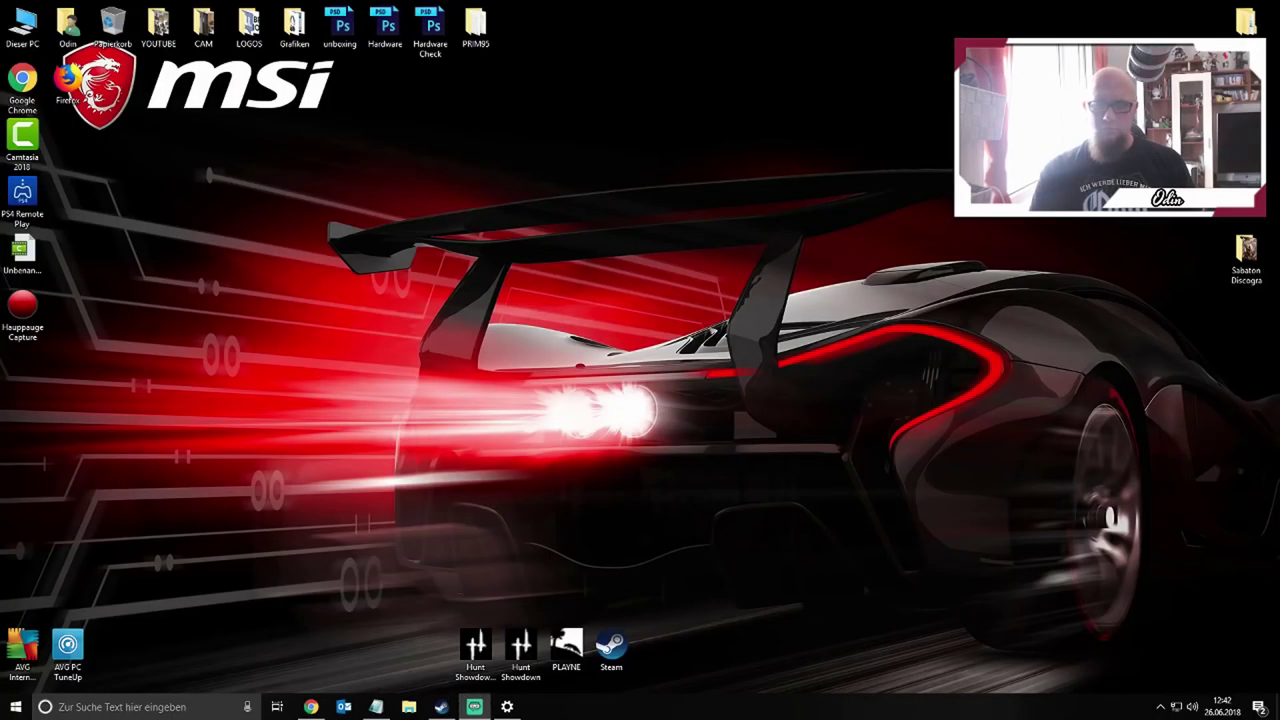
pyautogui.click(441, 706)
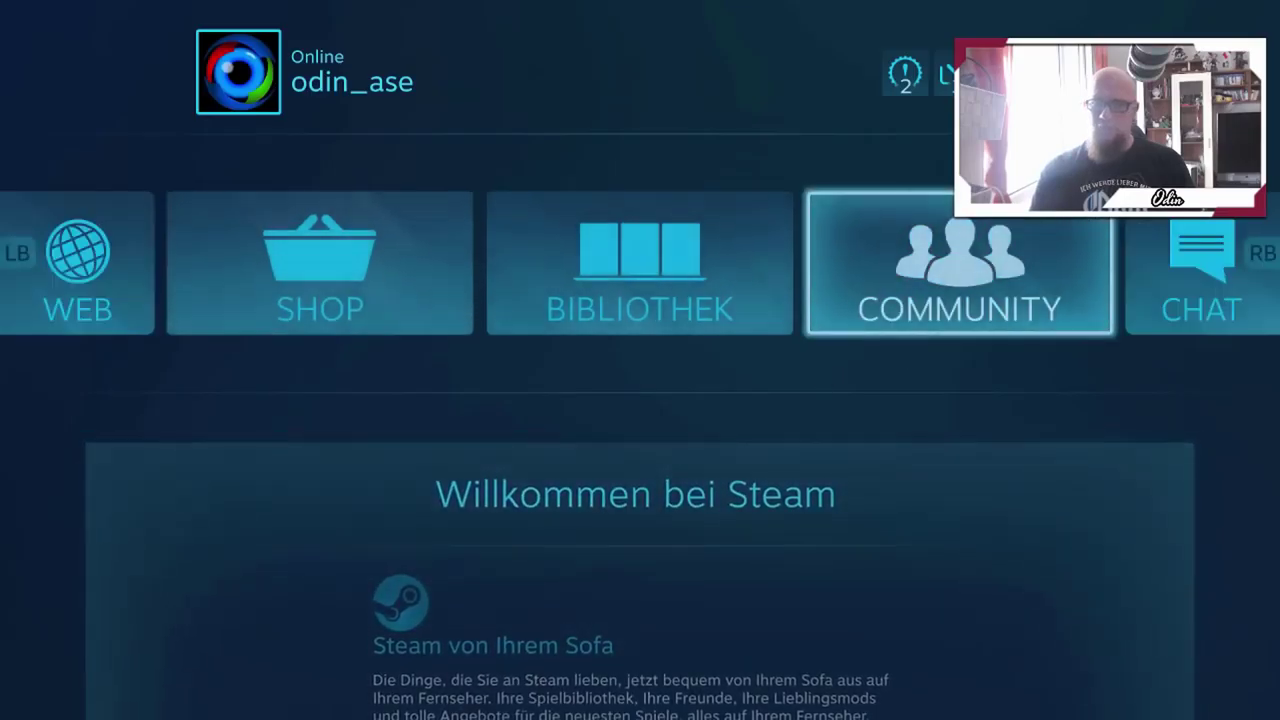
pyautogui.click(1060, 74)
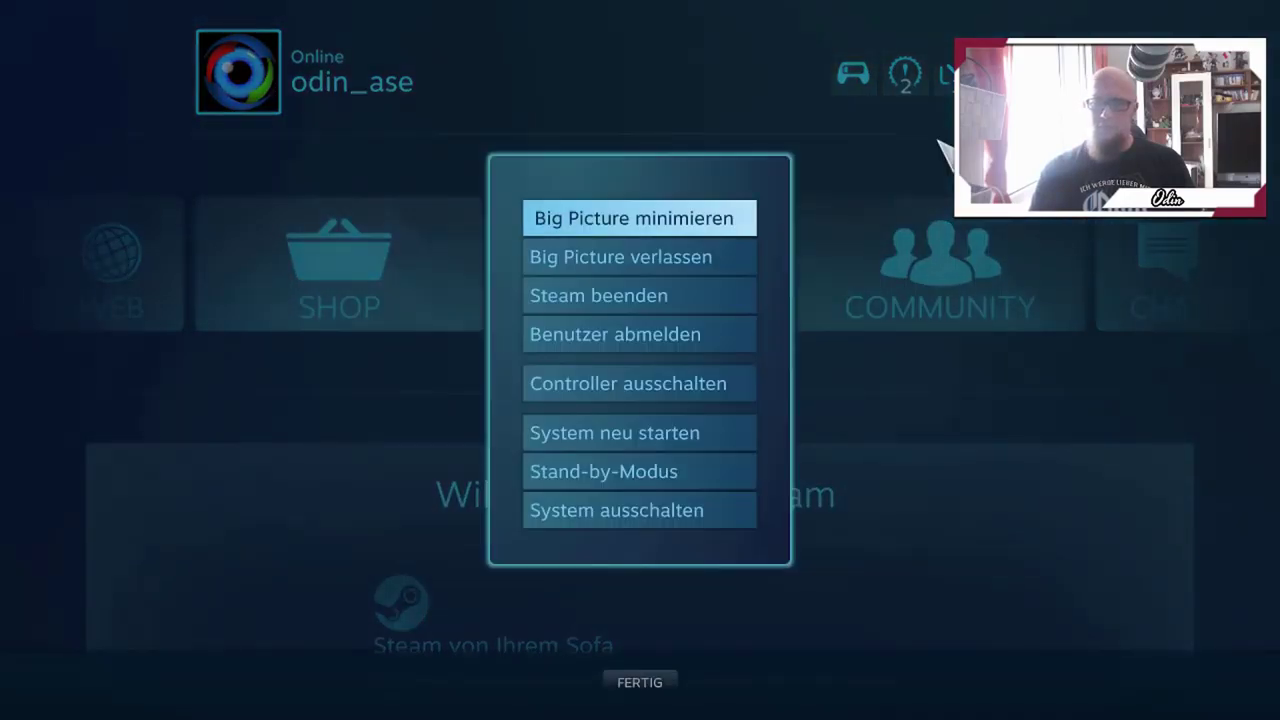
pyautogui.click(690, 259)
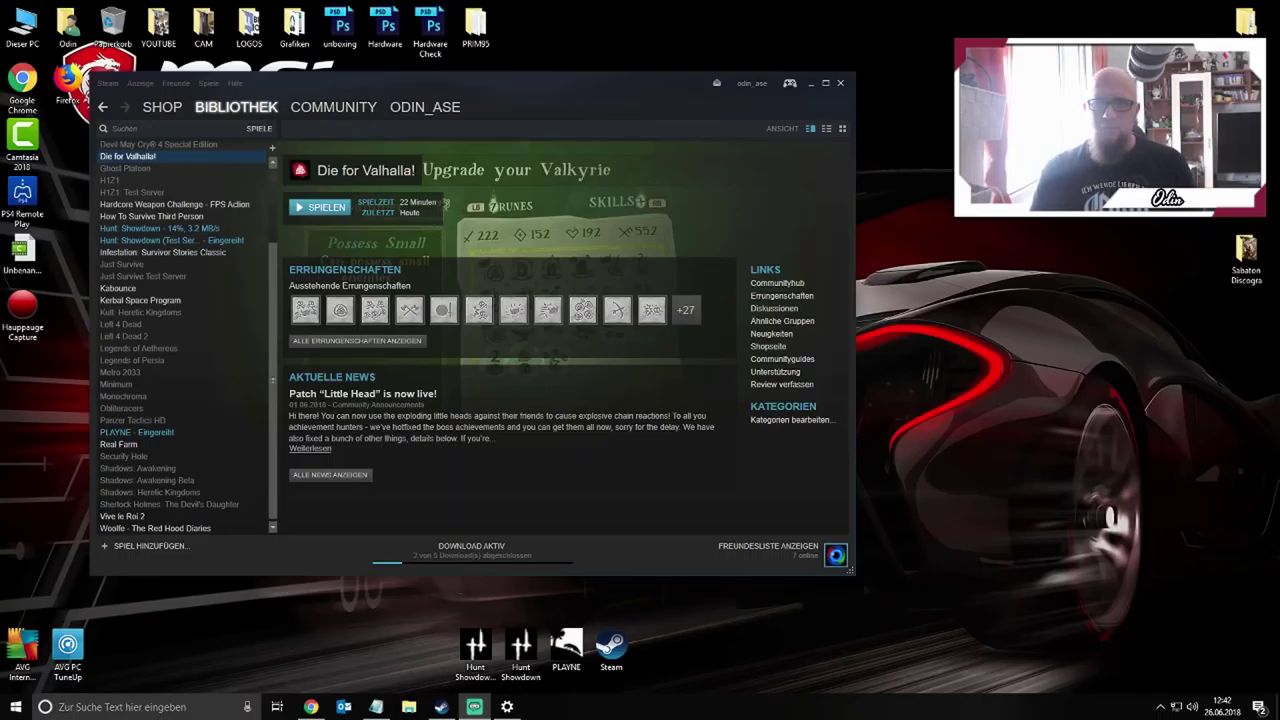
# Open the Steam settings and check the video resolution and maximum bitrate choices under Übertragungen
pyautogui.click(107, 83)
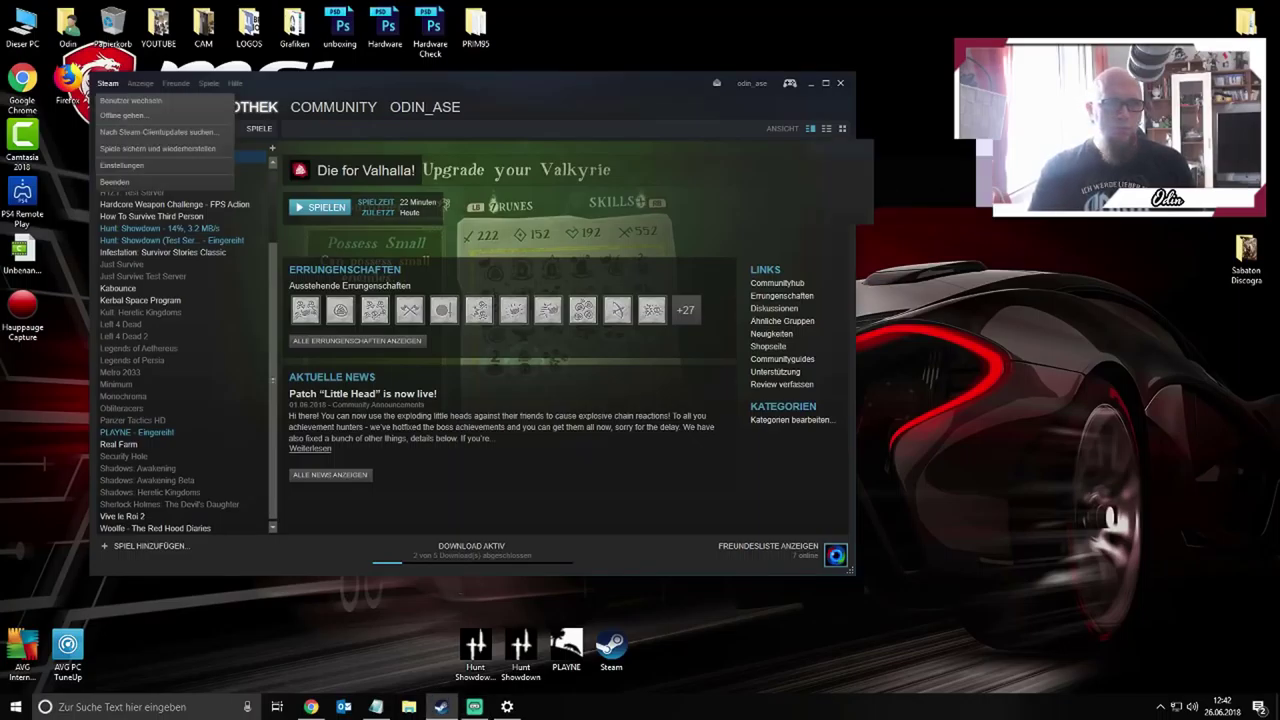
pyautogui.click(122, 166)
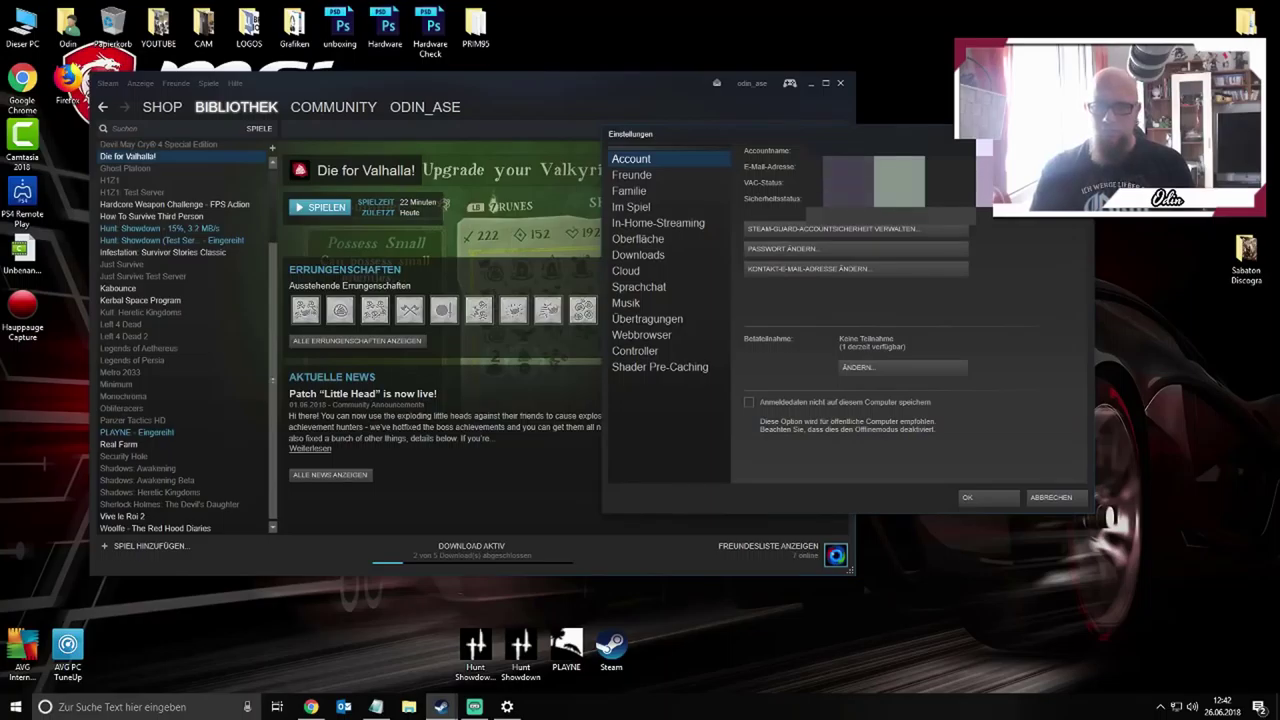
pyautogui.click(647, 319)
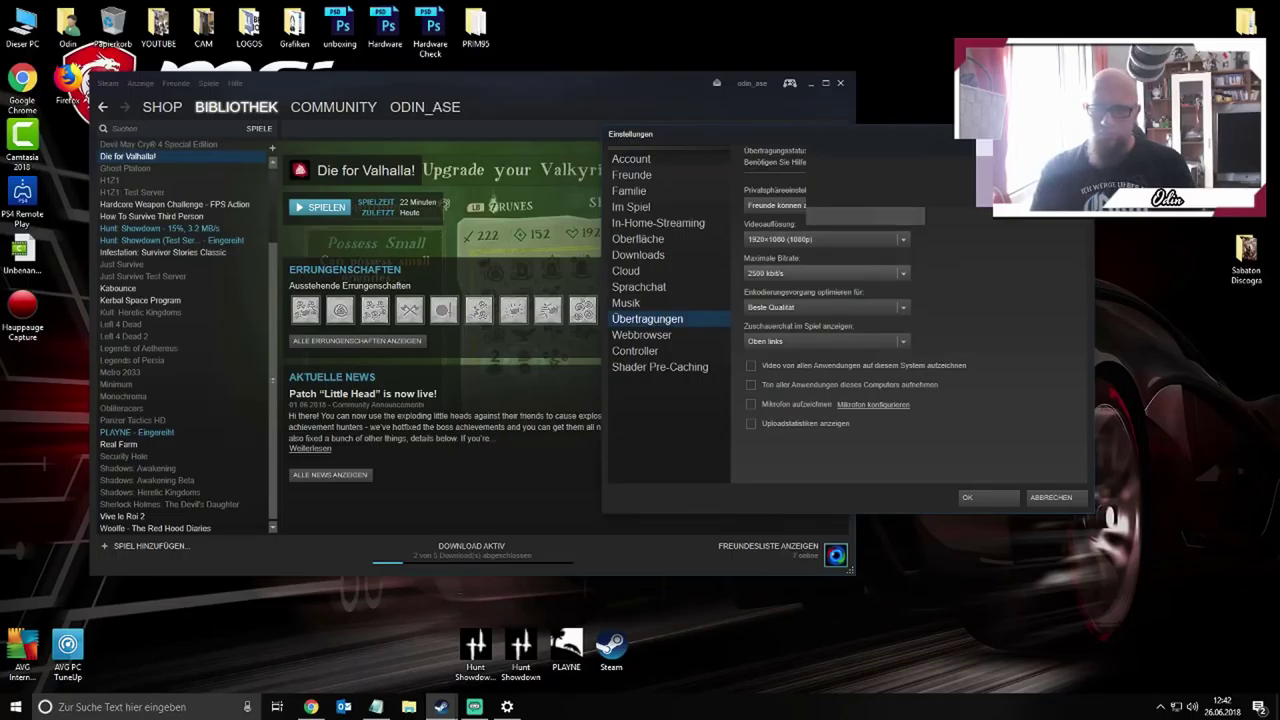
pyautogui.click(826, 239)
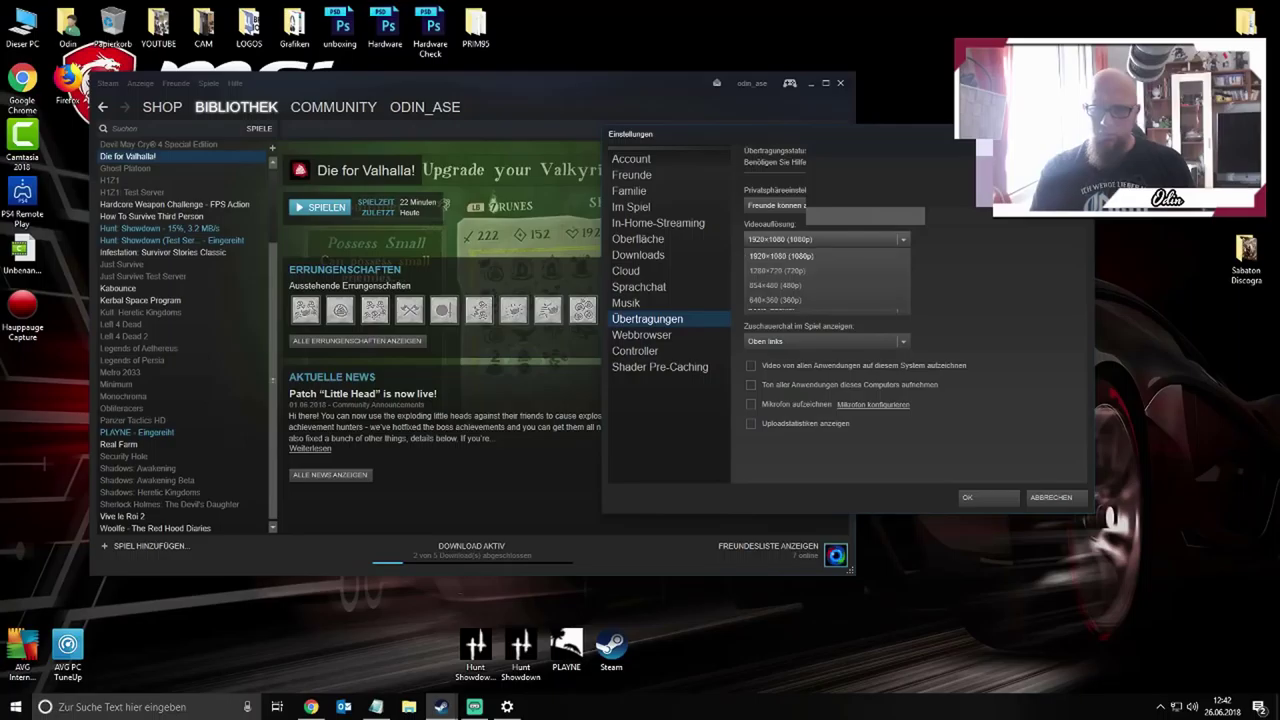
pyautogui.click(826, 255)
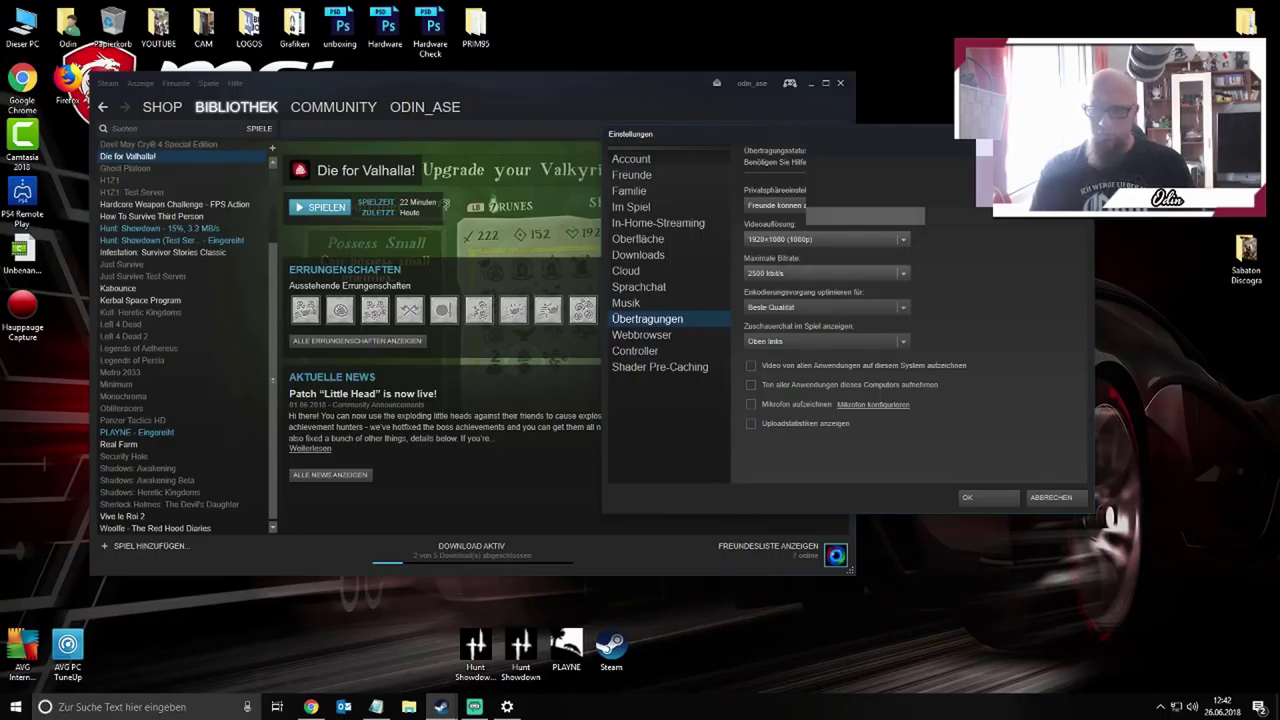
pyautogui.click(826, 273)
pyautogui.click(826, 319)
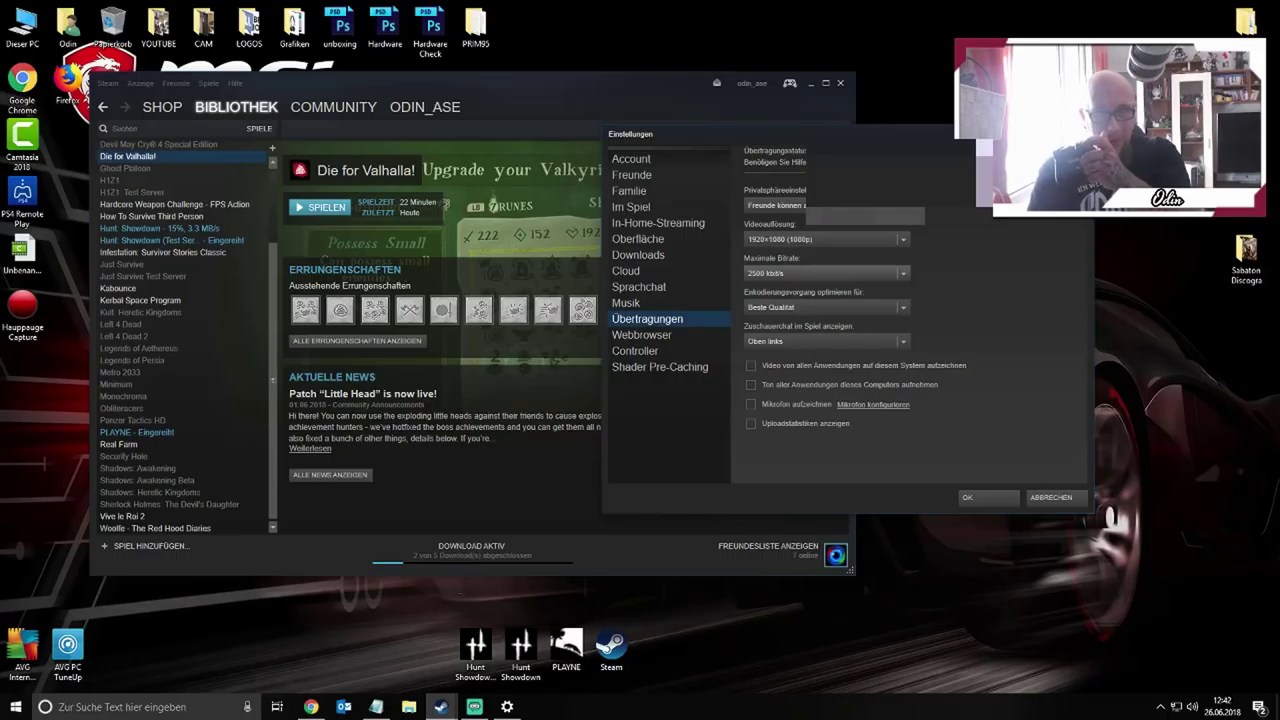
# Look through the Sprachchat, Musik, Oberfläche and Downloads settings for controller-related options
pyautogui.click(639, 287)
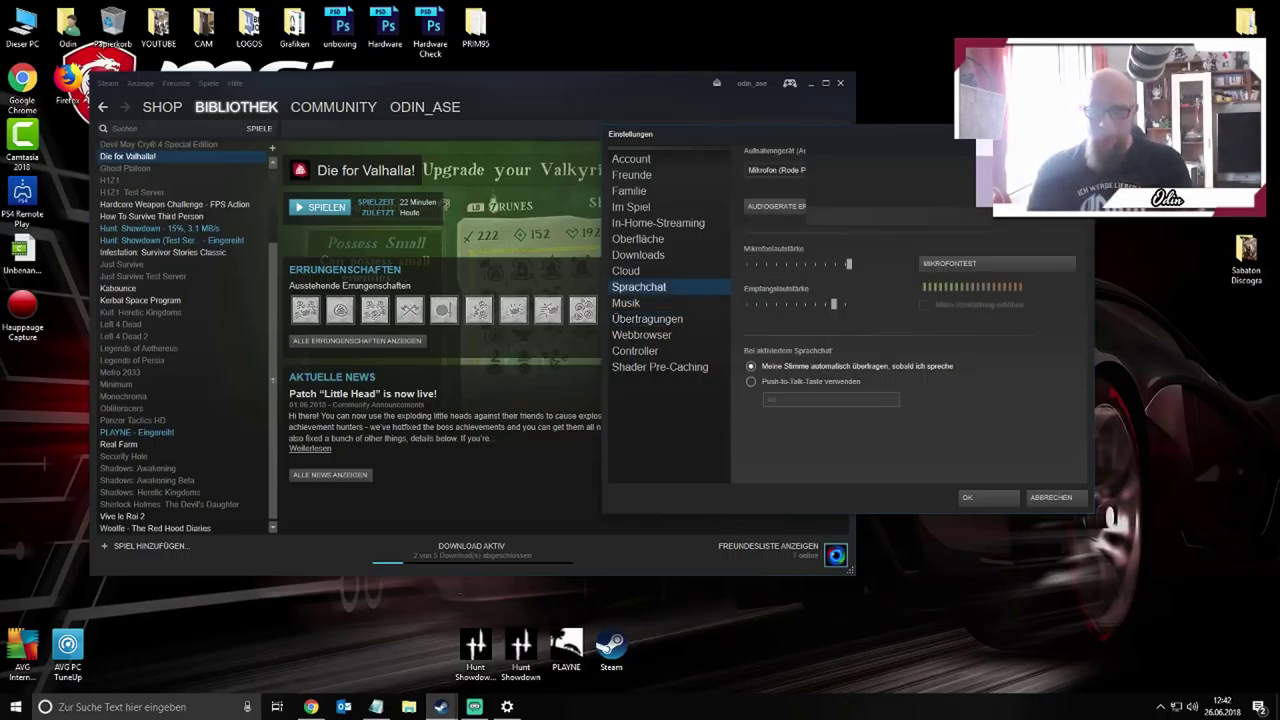
pyautogui.click(626, 303)
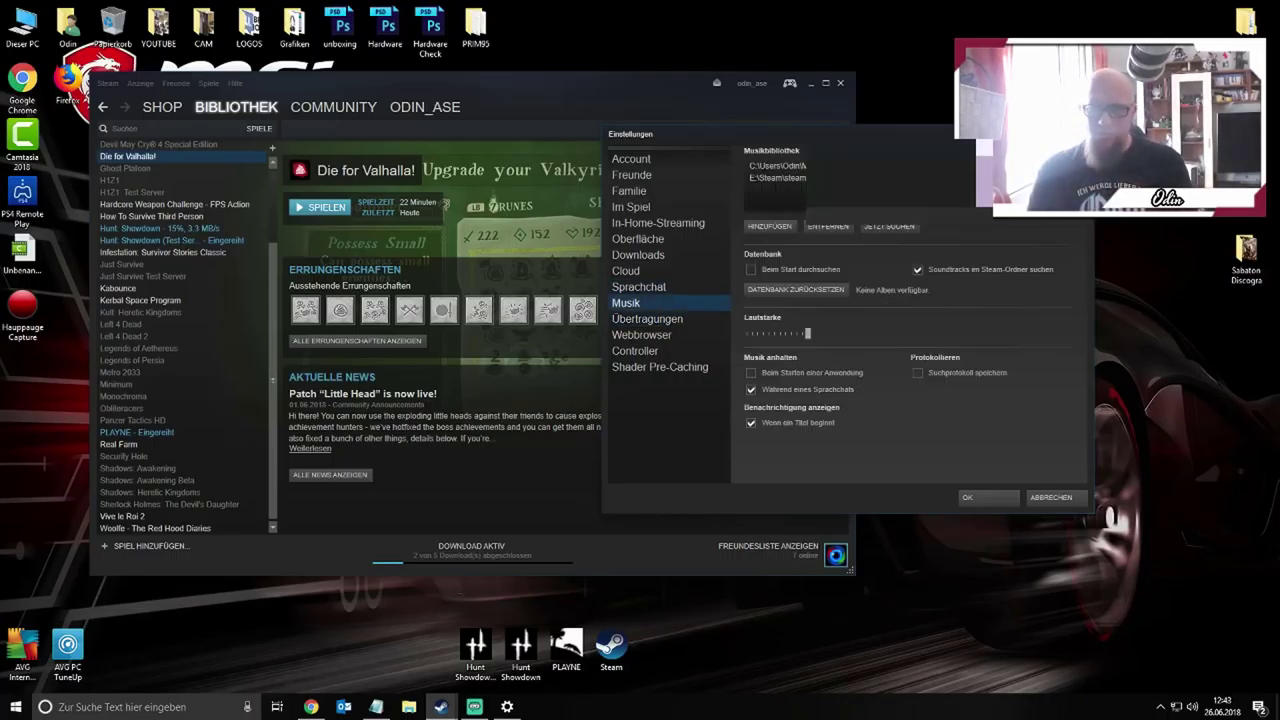
pyautogui.click(638, 239)
pyautogui.click(638, 255)
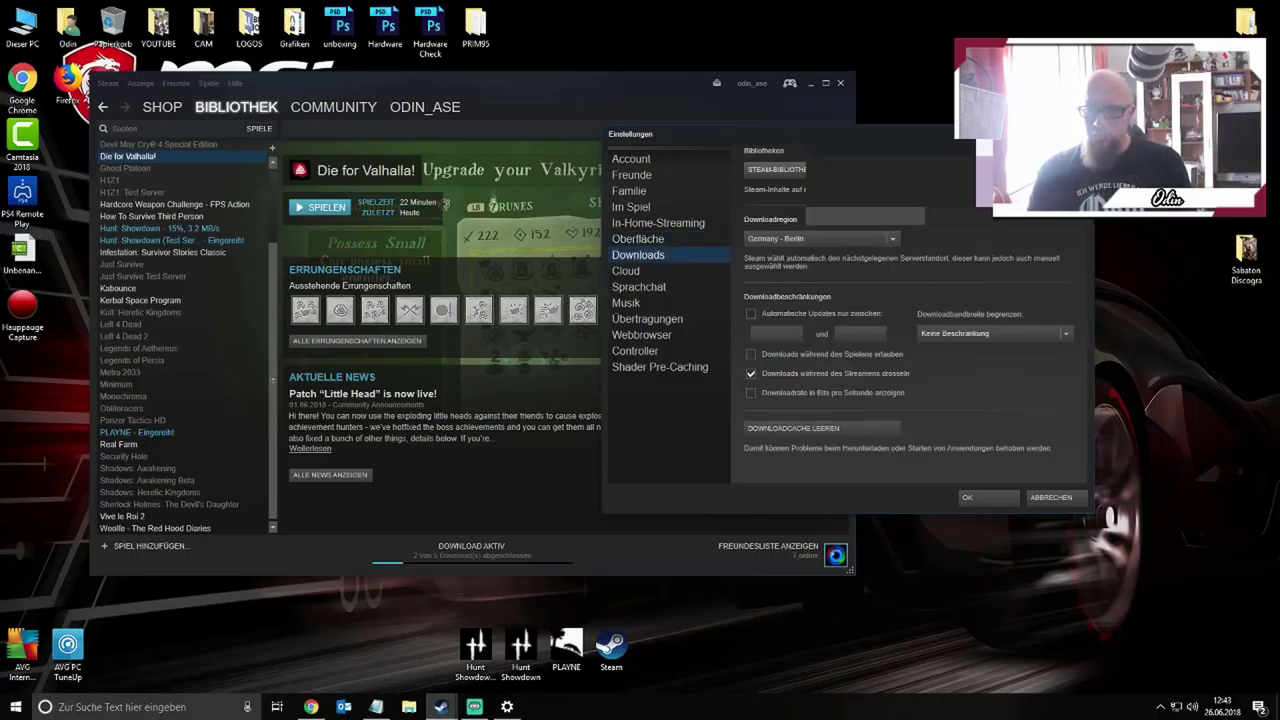
# Open the general controller settings from the Controller category and enable the PS4-Konfigurationsassistent
pyautogui.click(635, 351)
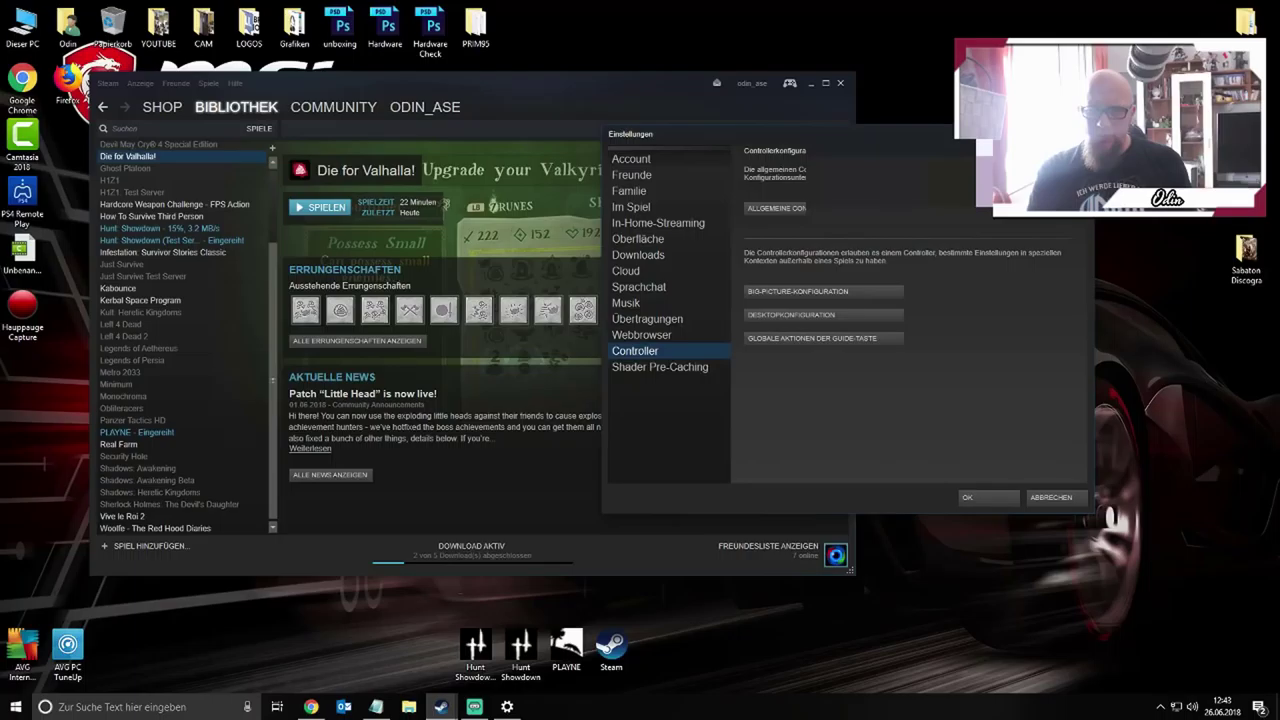
pyautogui.click(642, 335)
pyautogui.click(635, 351)
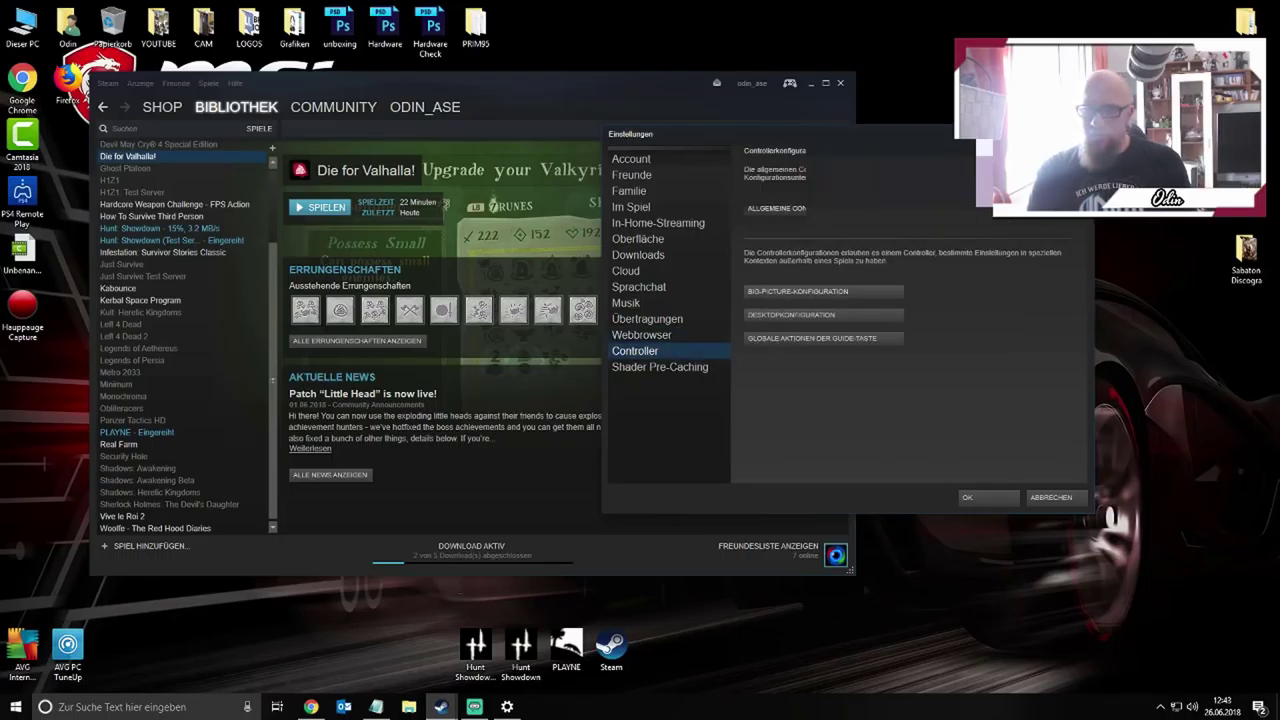
pyautogui.click(776, 208)
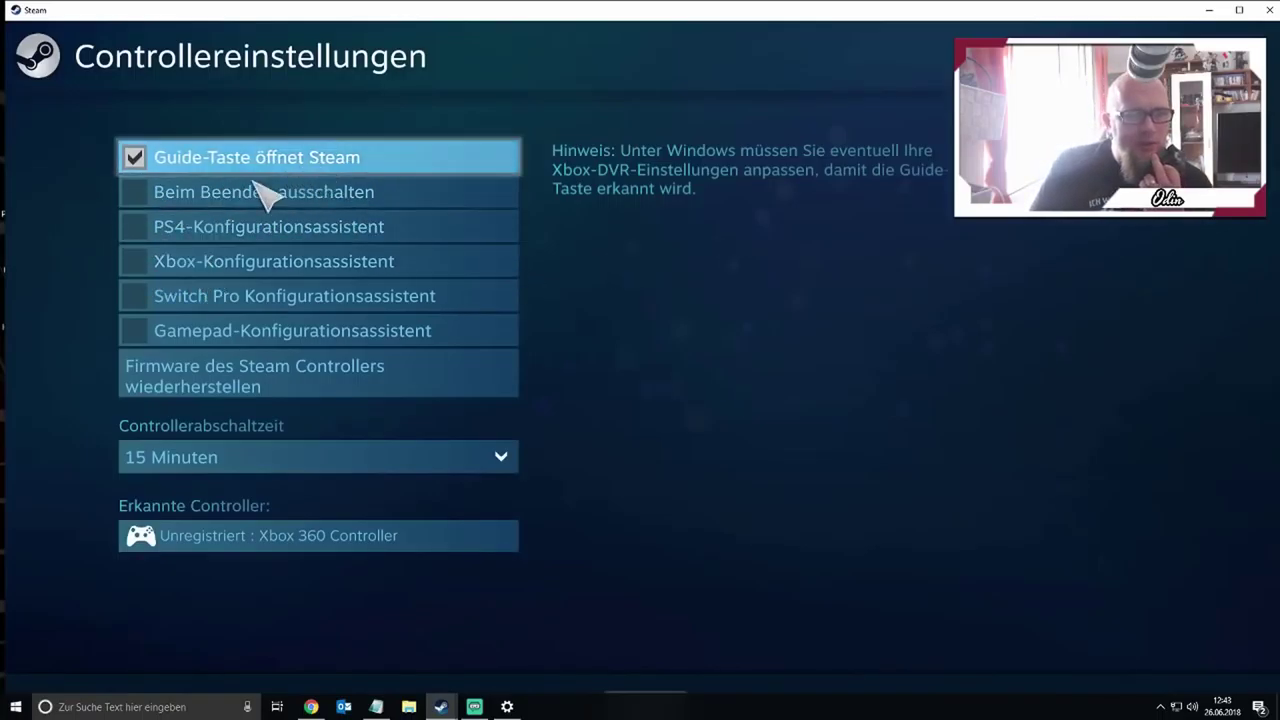
pyautogui.click(136, 227)
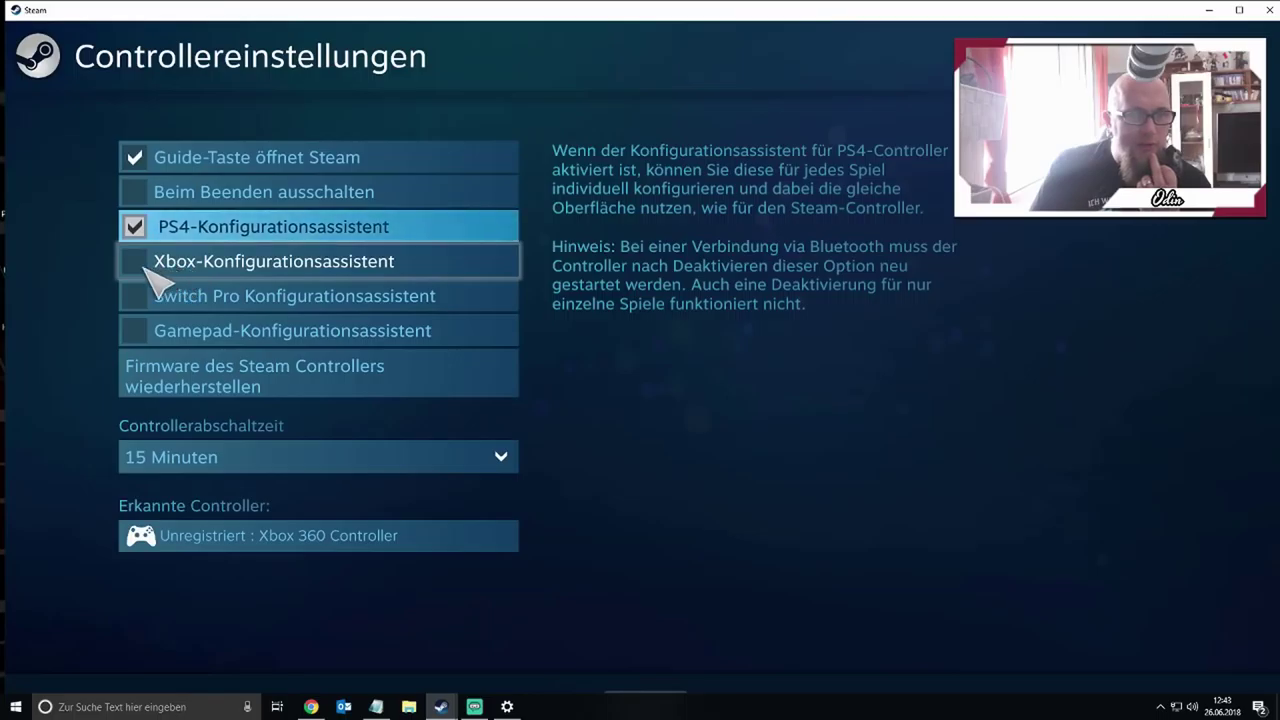
# Enable the Xbox-Konfigurationsassistent and Gamepad-Konfigurationsassistent, and select the detected Xbox 360 Controller
pyautogui.click(138, 264)
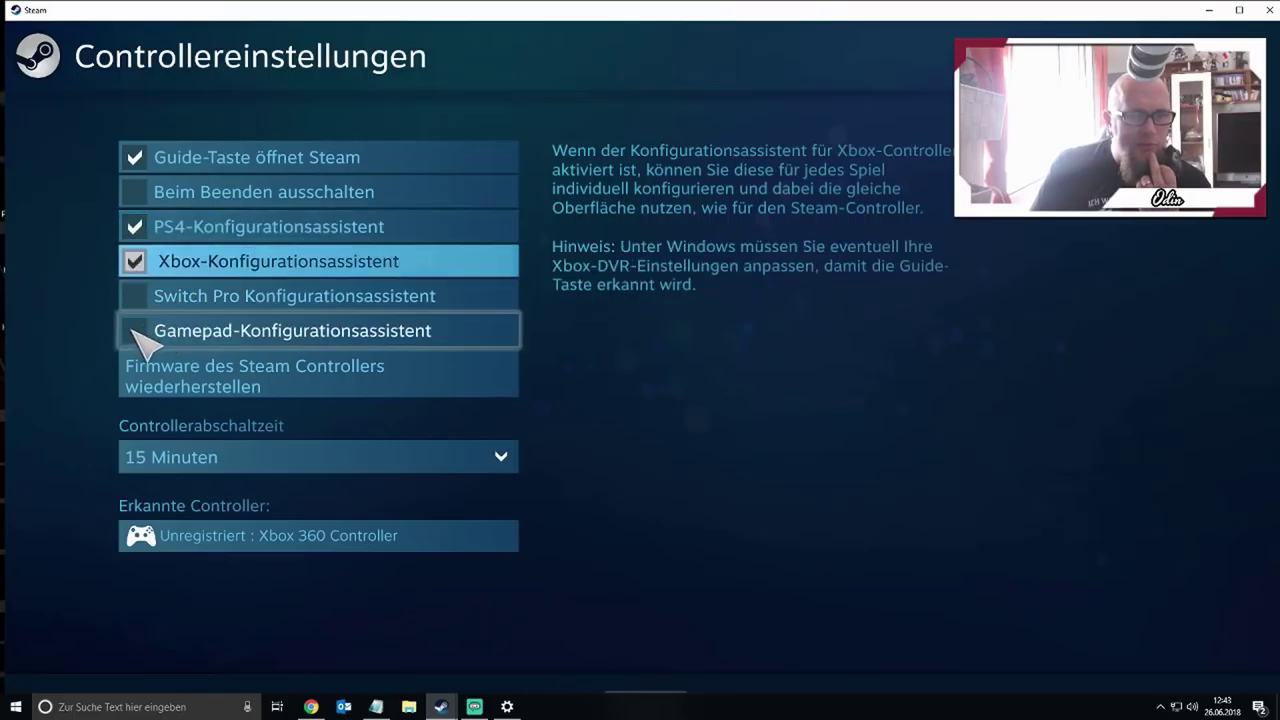
pyautogui.click(137, 331)
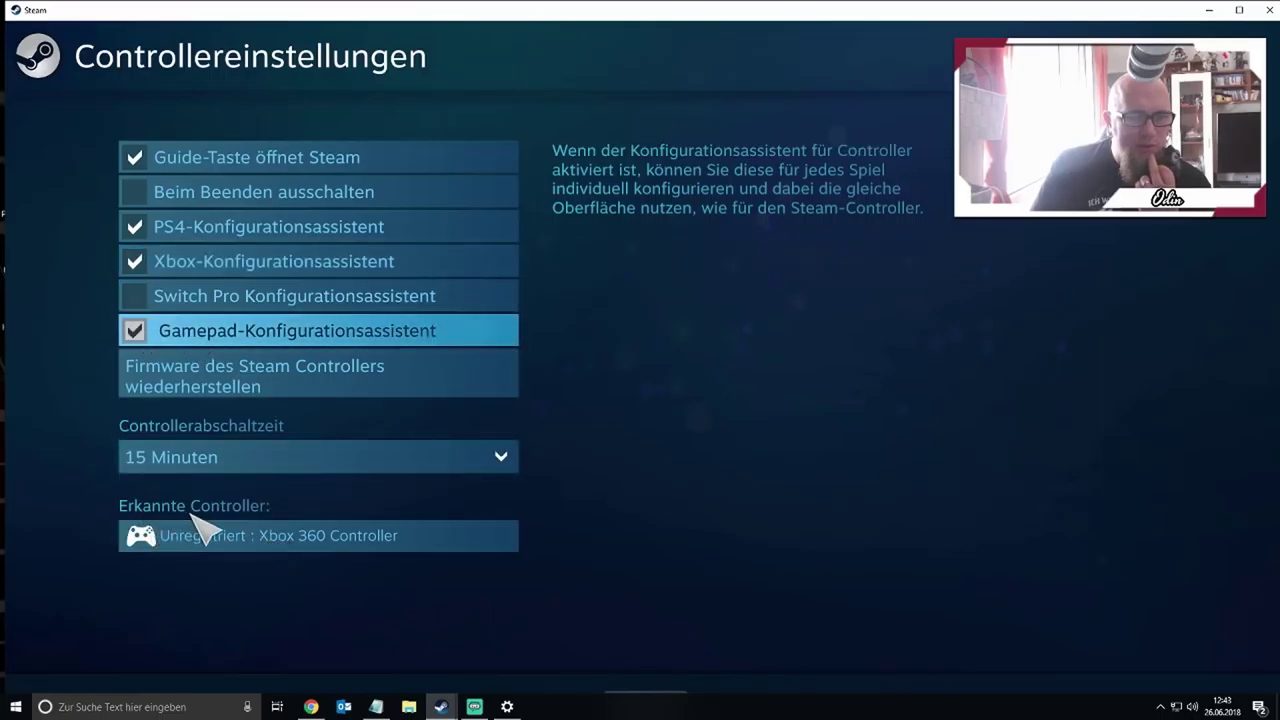
pyautogui.click(310, 538)
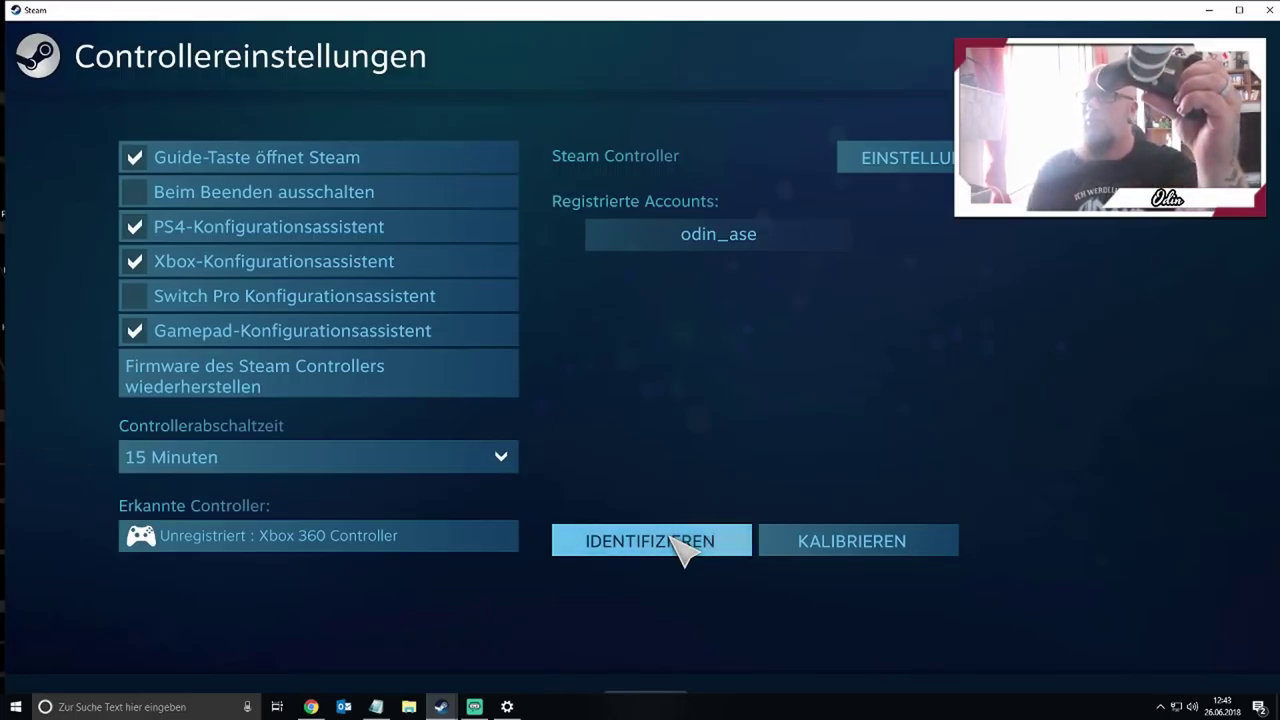
# Open the controller calibration and try out the Left Stick Deadzone by raising it slightly and returning it to the minimum
pyautogui.click(810, 548)
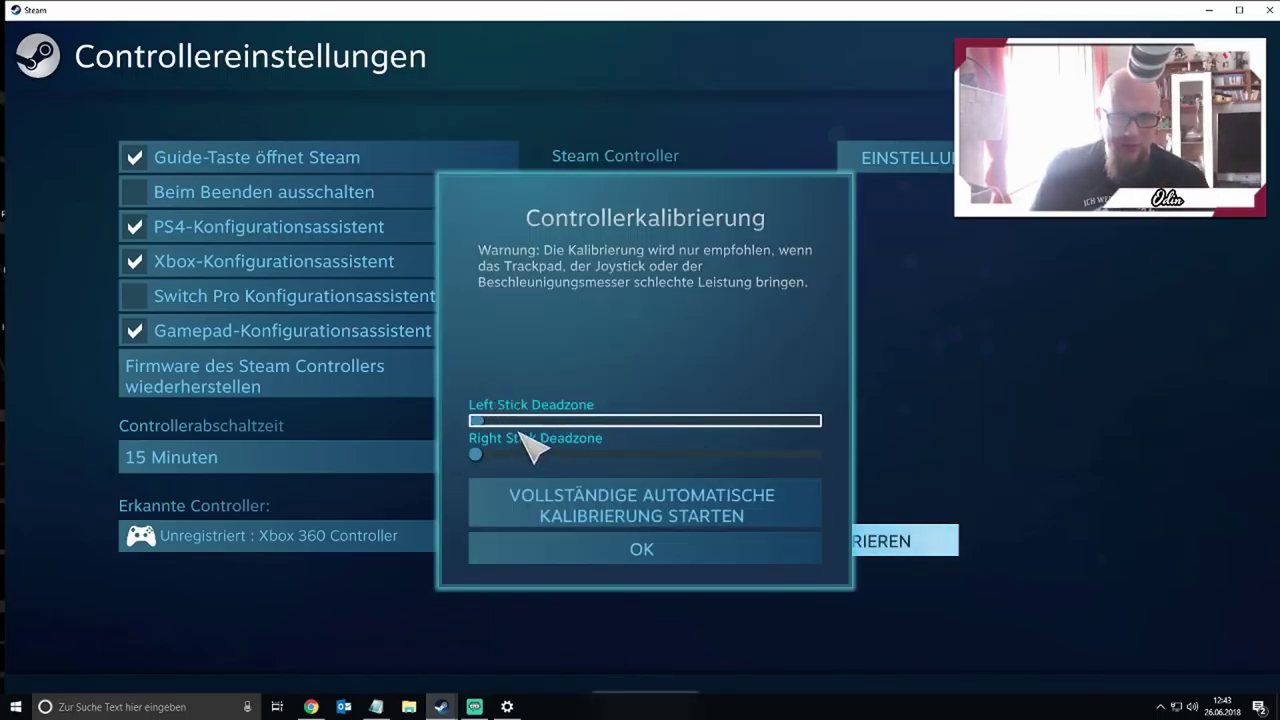
pyautogui.press('Right')
pyautogui.press('Right')
pyautogui.press('Right')
pyautogui.press('Right')
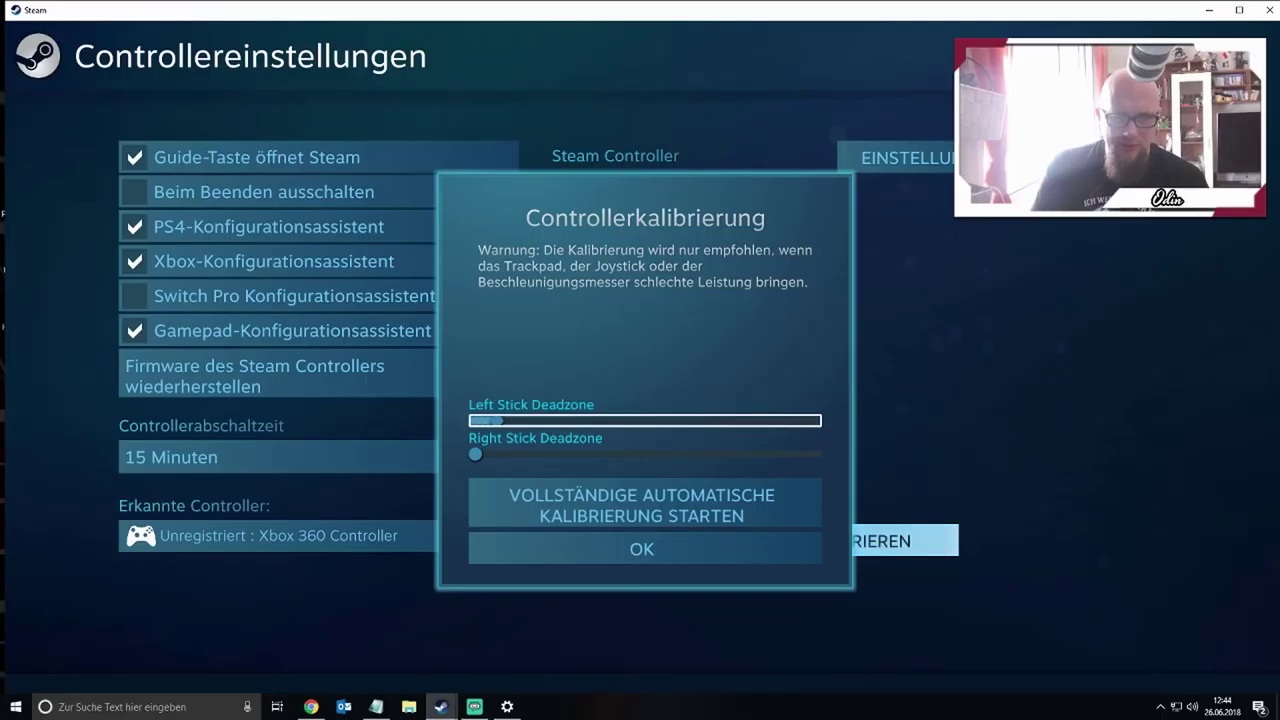
pyautogui.press('Right')
pyautogui.press('Right')
pyautogui.press('Left')
pyautogui.press('Left')
pyautogui.press('Left')
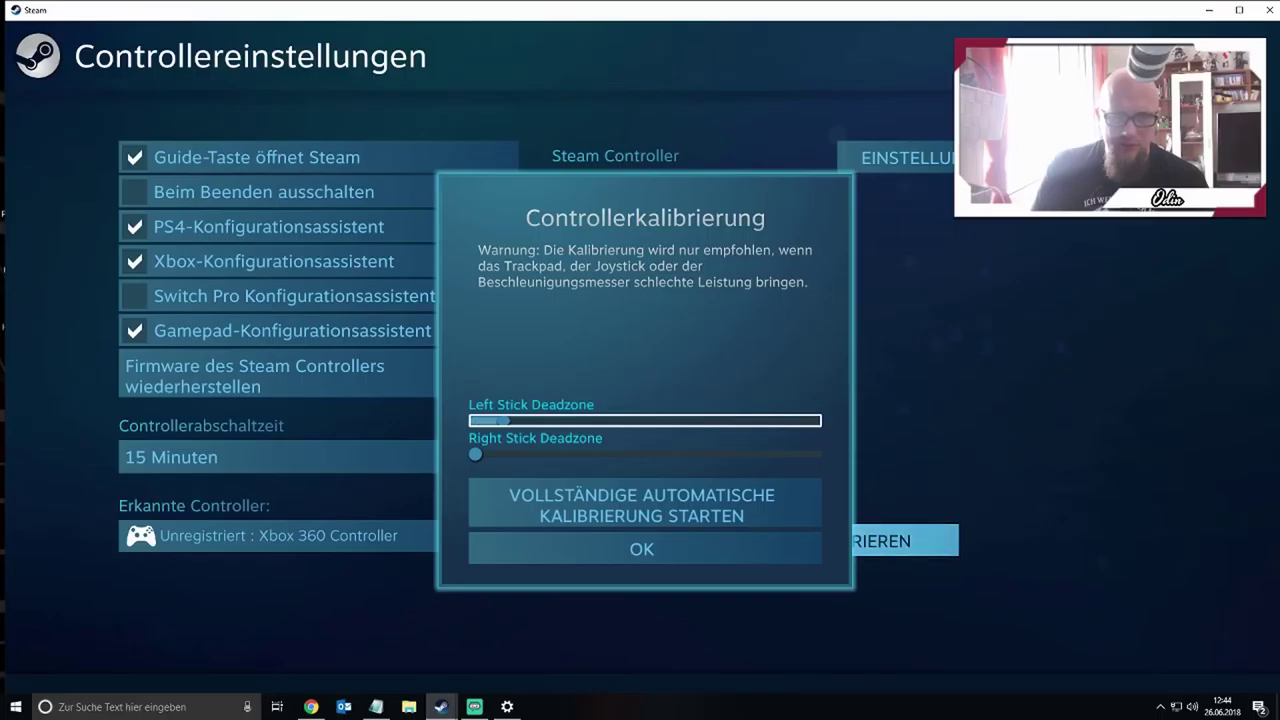
pyautogui.press('Left')
pyautogui.press('Left')
pyautogui.press('Left')
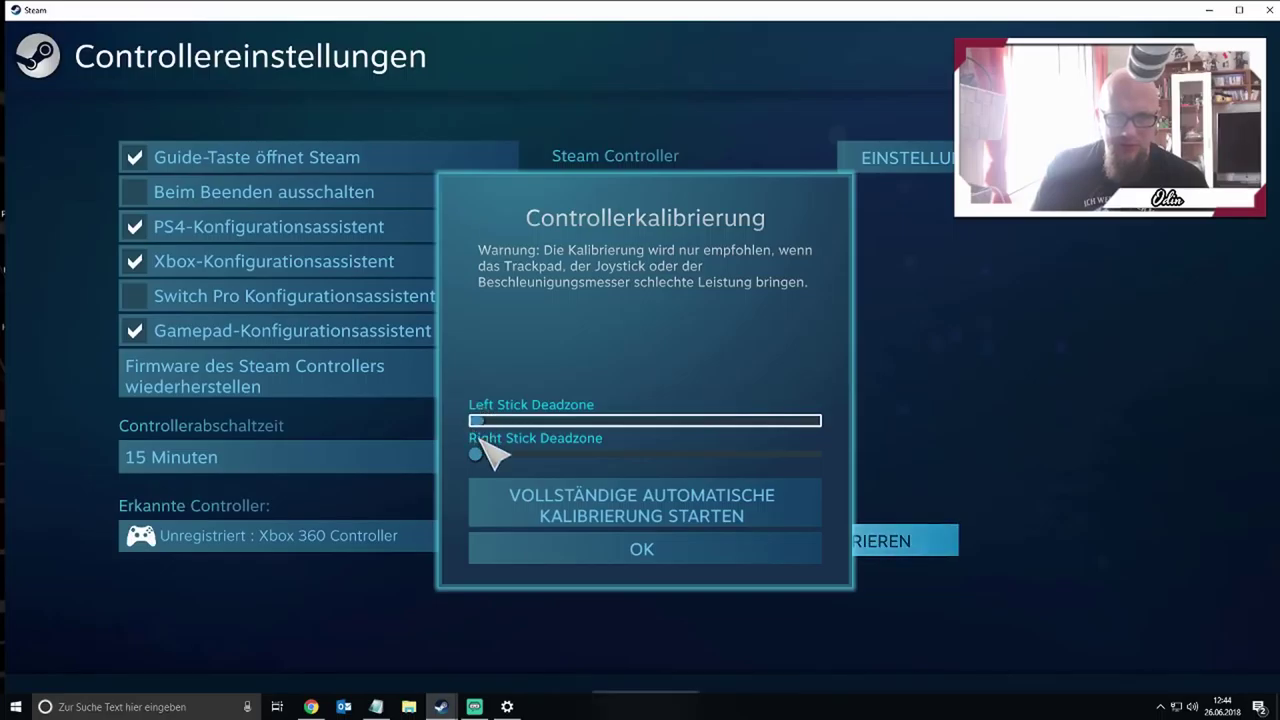
# Start the full automatic calibration and cancel it, and view the controller's name and vibration settings without applying changes
pyautogui.click(698, 525)
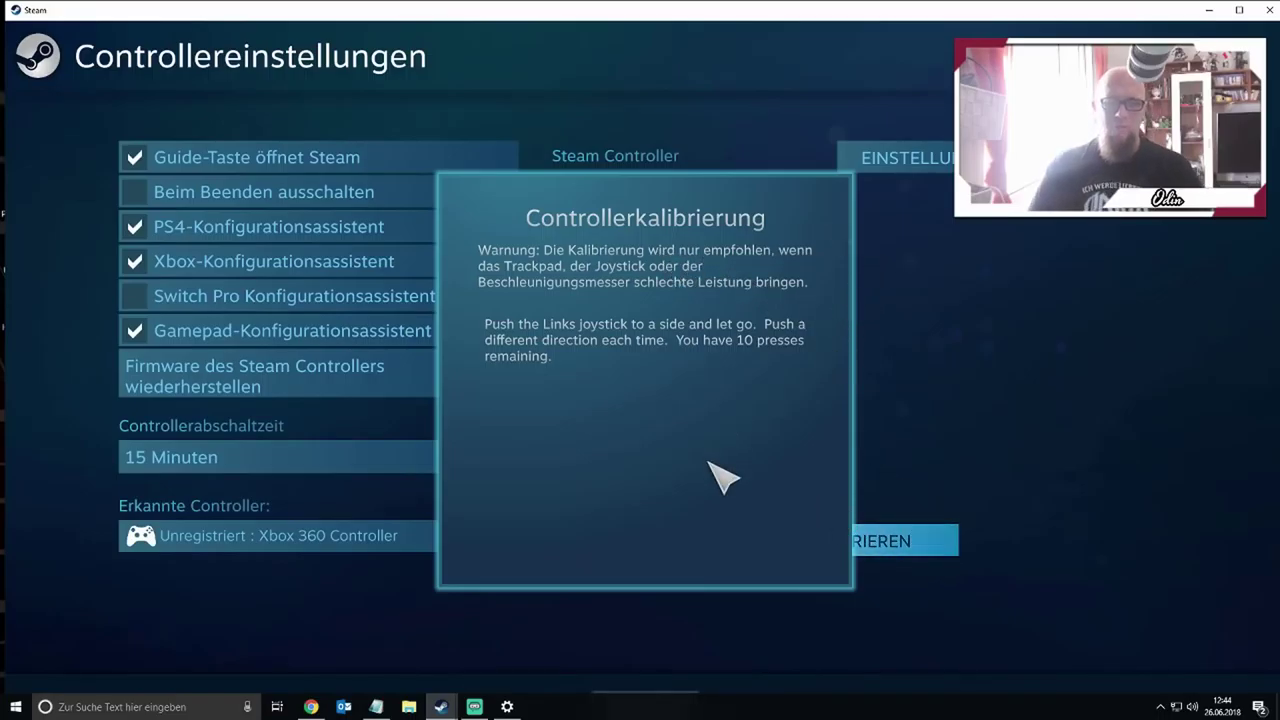
pyautogui.press('Escape')
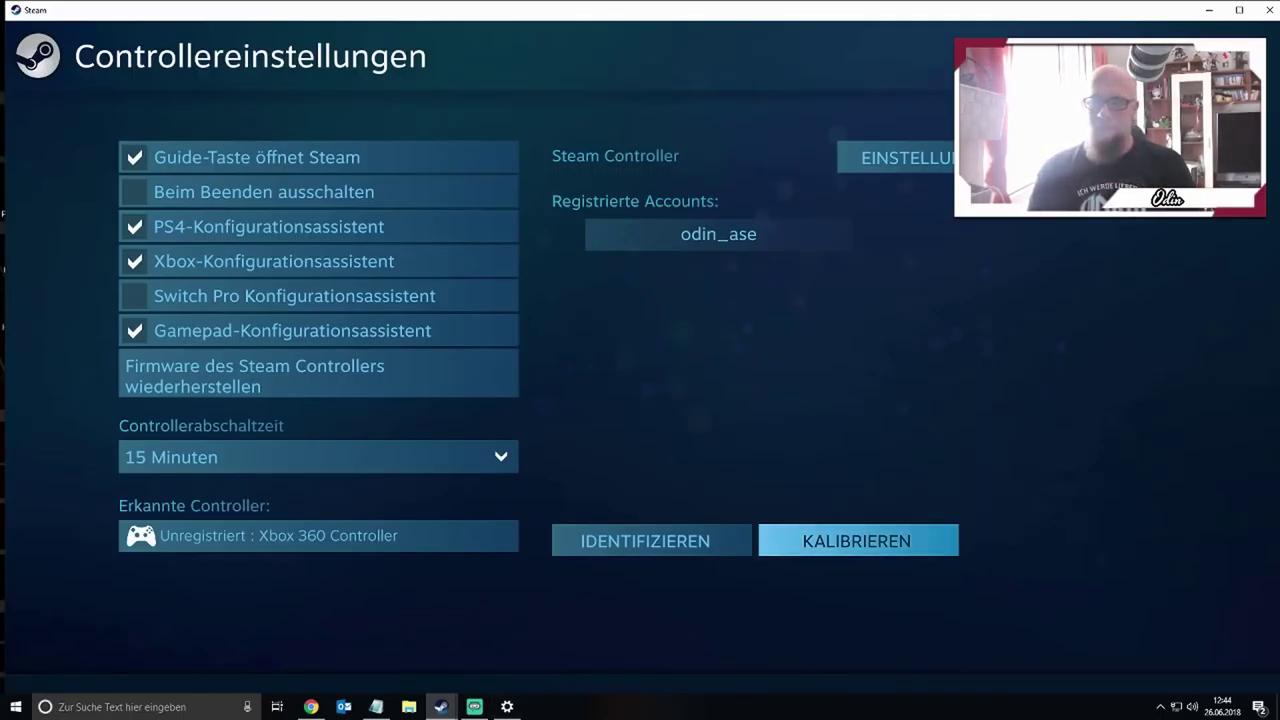
pyautogui.click(912, 160)
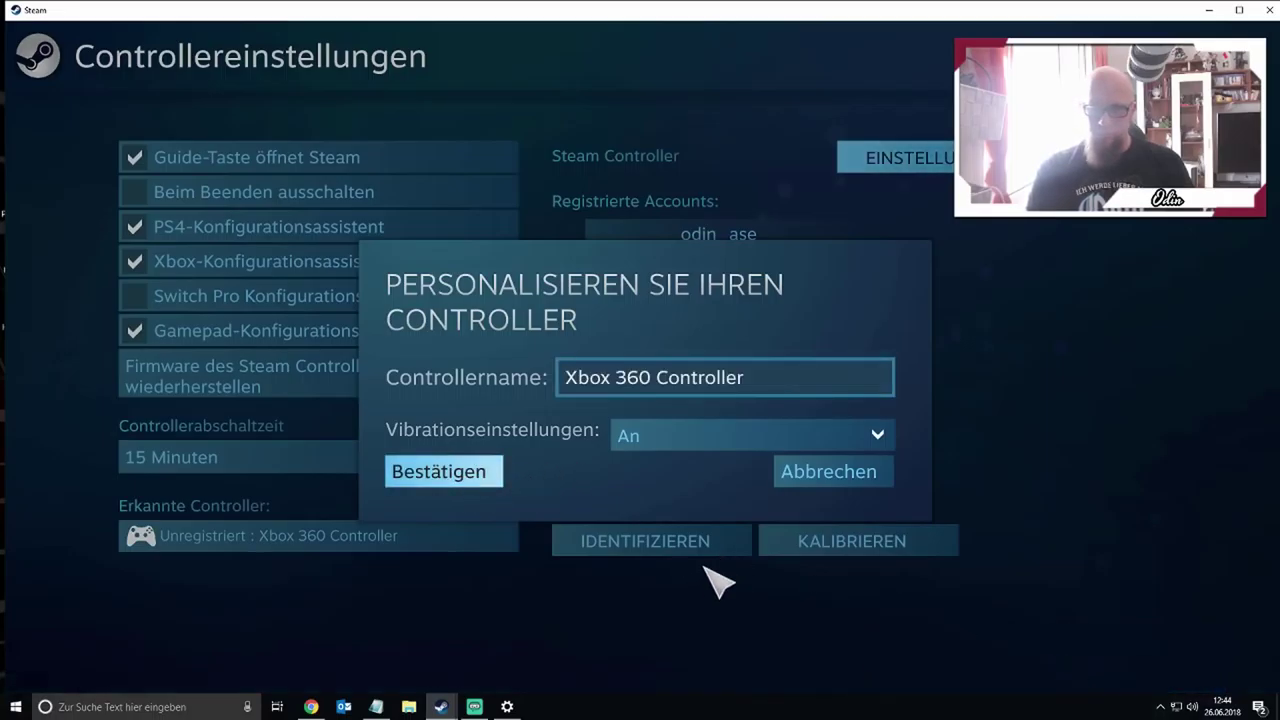
pyautogui.click(828, 472)
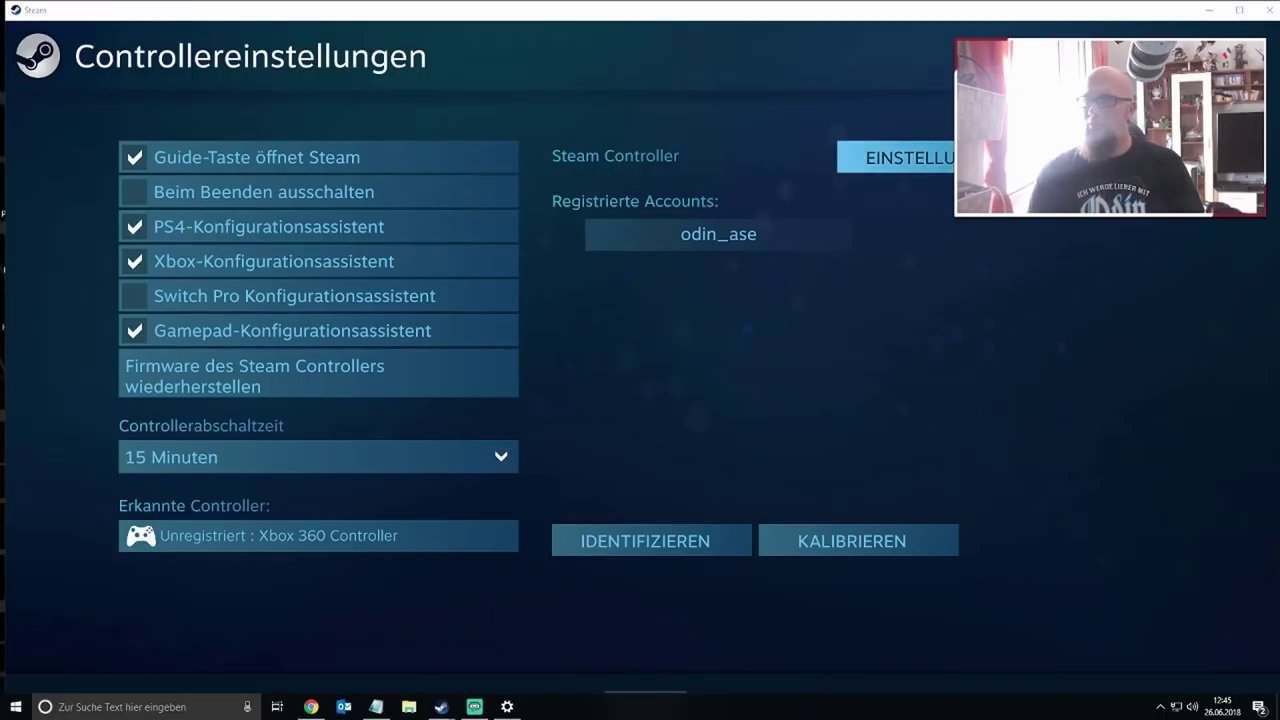
# Close the controller settings and move the library selection from Die for Valhalla! down to H1Z1
pyautogui.click(1266, 66)
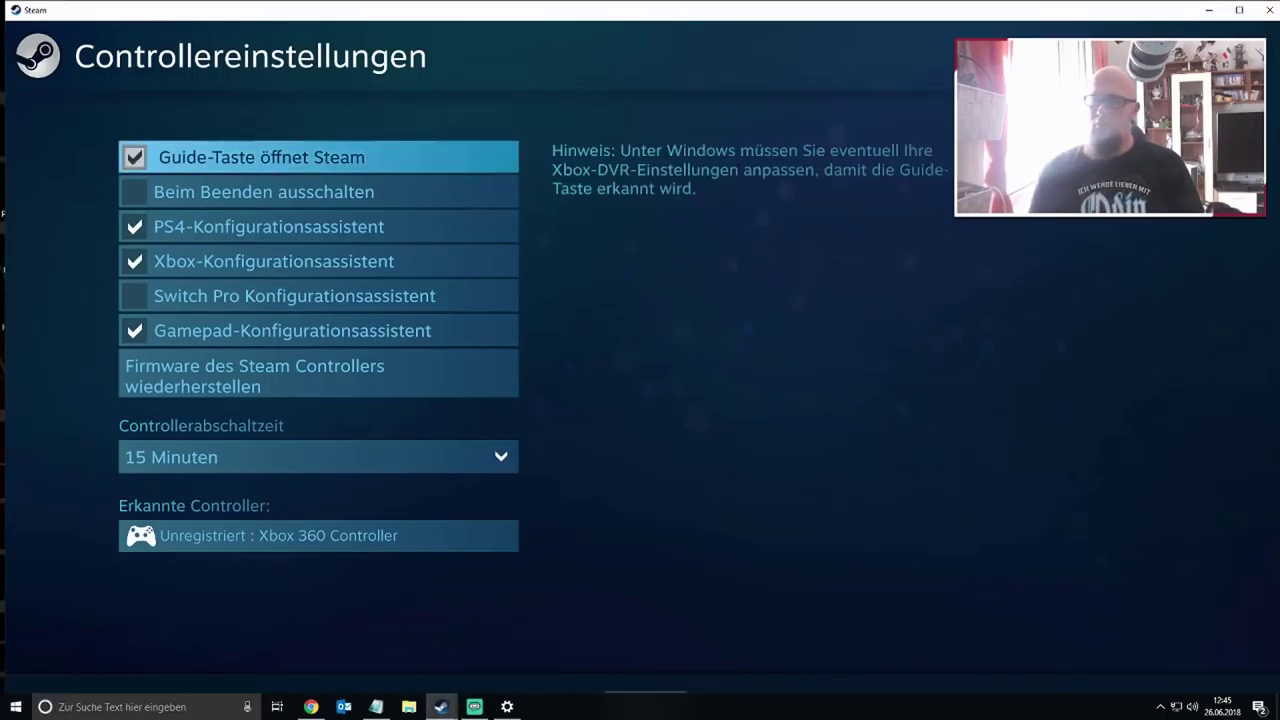
pyautogui.click(1268, 10)
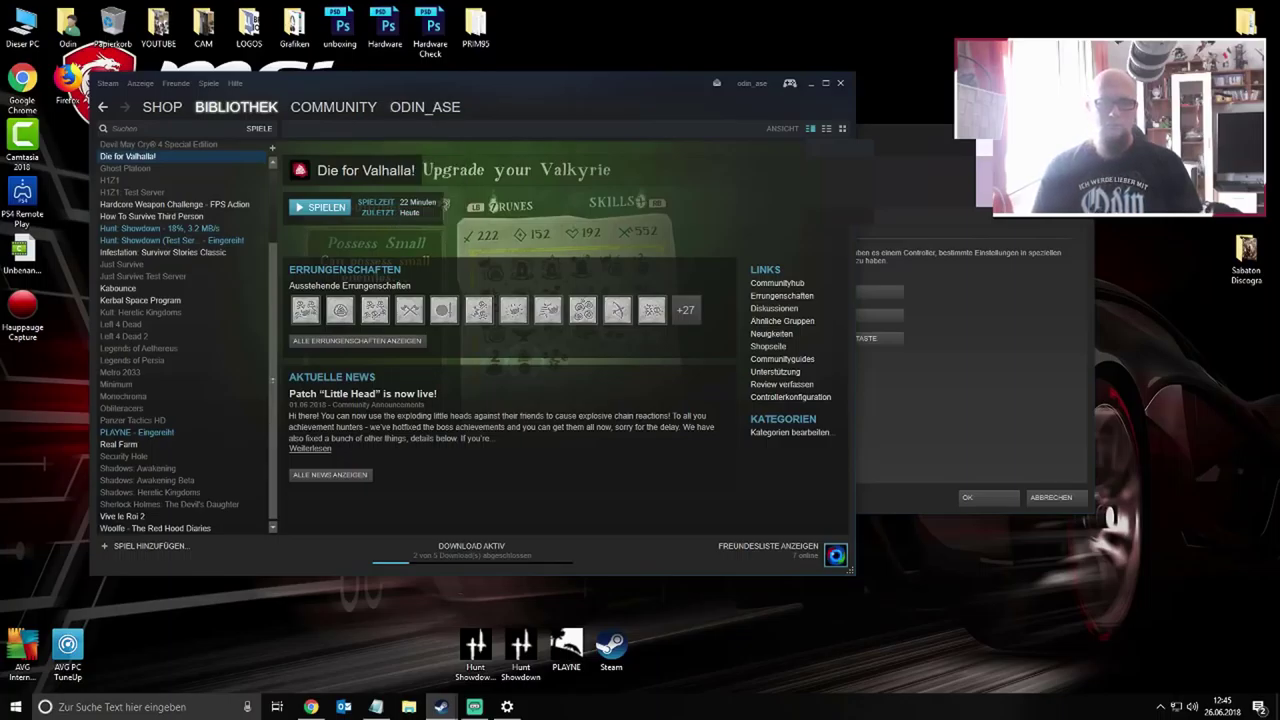
pyautogui.press('Down')
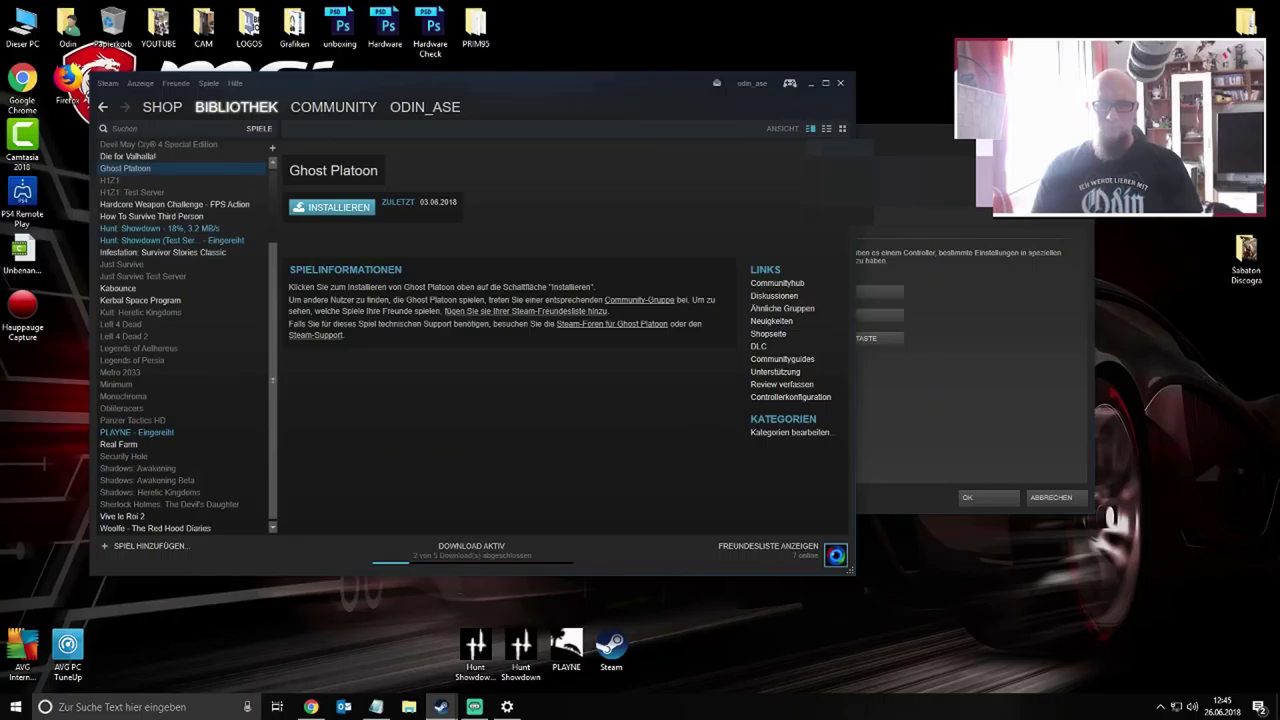
pyautogui.press('Down')
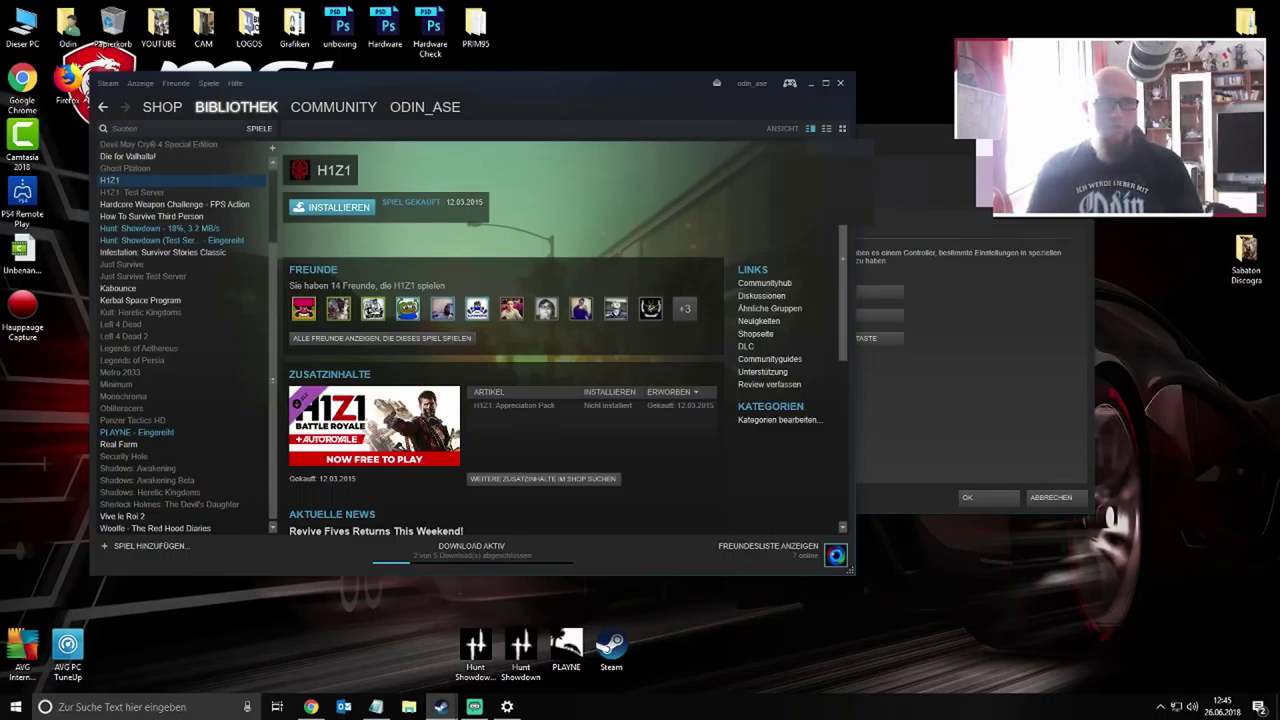
# Shift the Steam library window slightly and clear the desktop by closing the library, the Steam settings and the Windows settings
pyautogui.moveTo(658, 81); pyautogui.dragTo(617, 57)
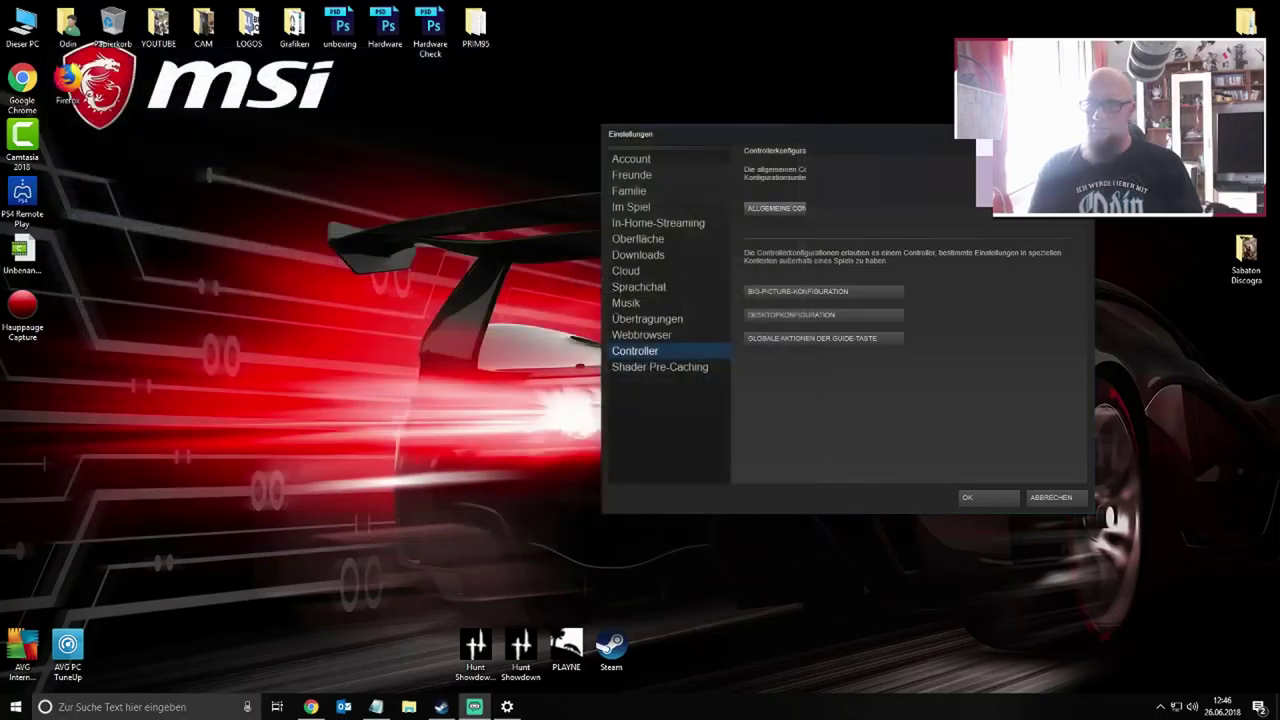
pyautogui.hotkey('alt', 'F4')
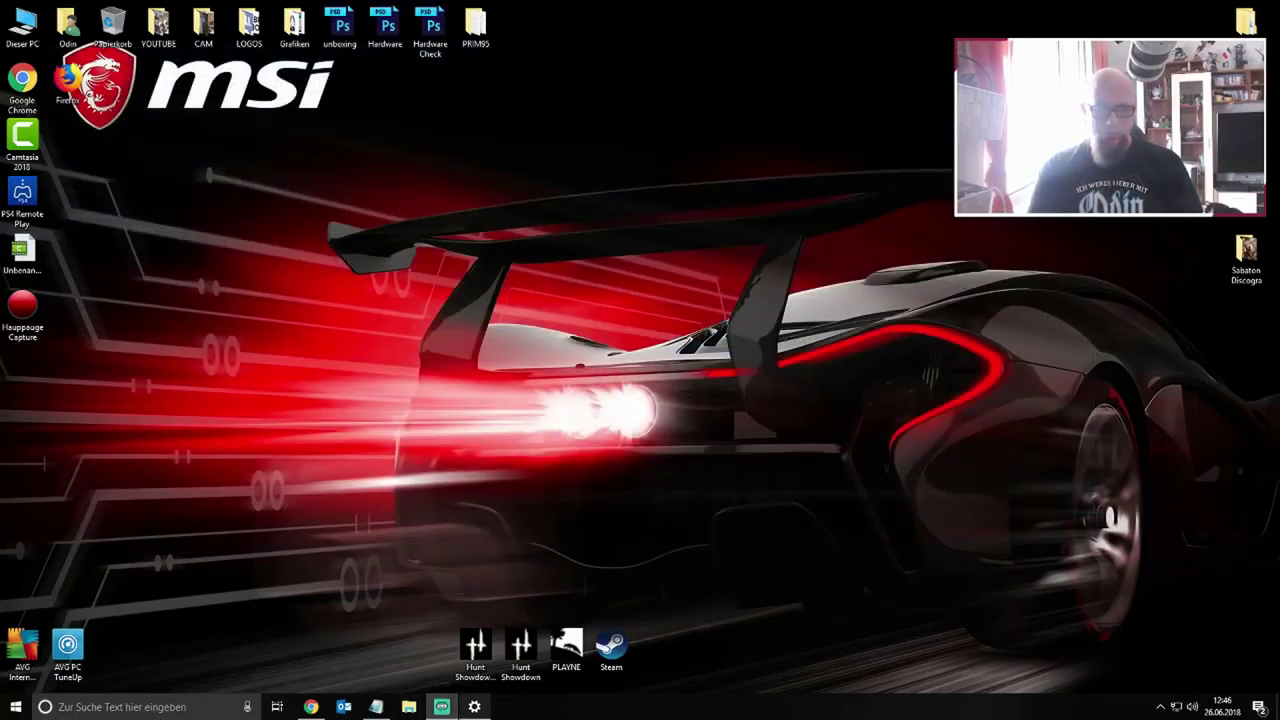
pyautogui.click(474, 707)
pyautogui.hotkey('alt', 'F4')
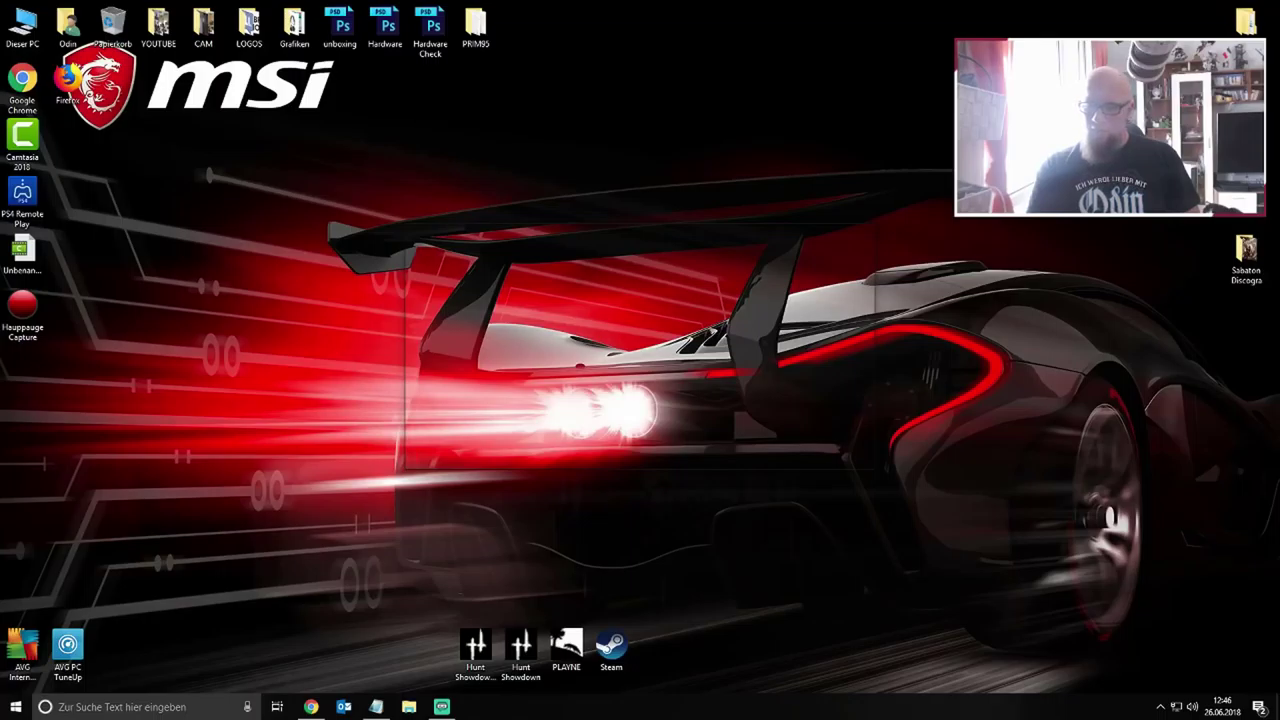
# Open Steam's notification-area menu and dismiss the Big Picture controller hint with "Diesen Dialog nicht mehr anzeigen" enabled
pyautogui.click(1160, 707)
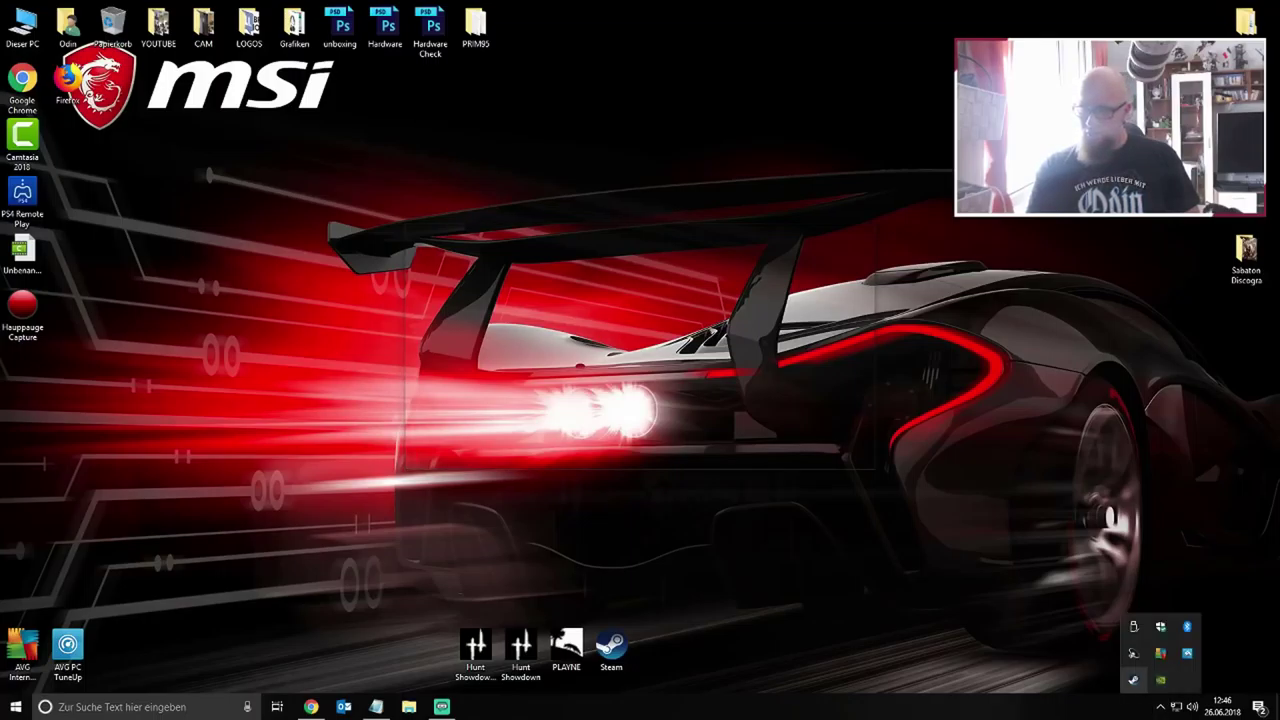
pyautogui.rightClick(1133, 680)
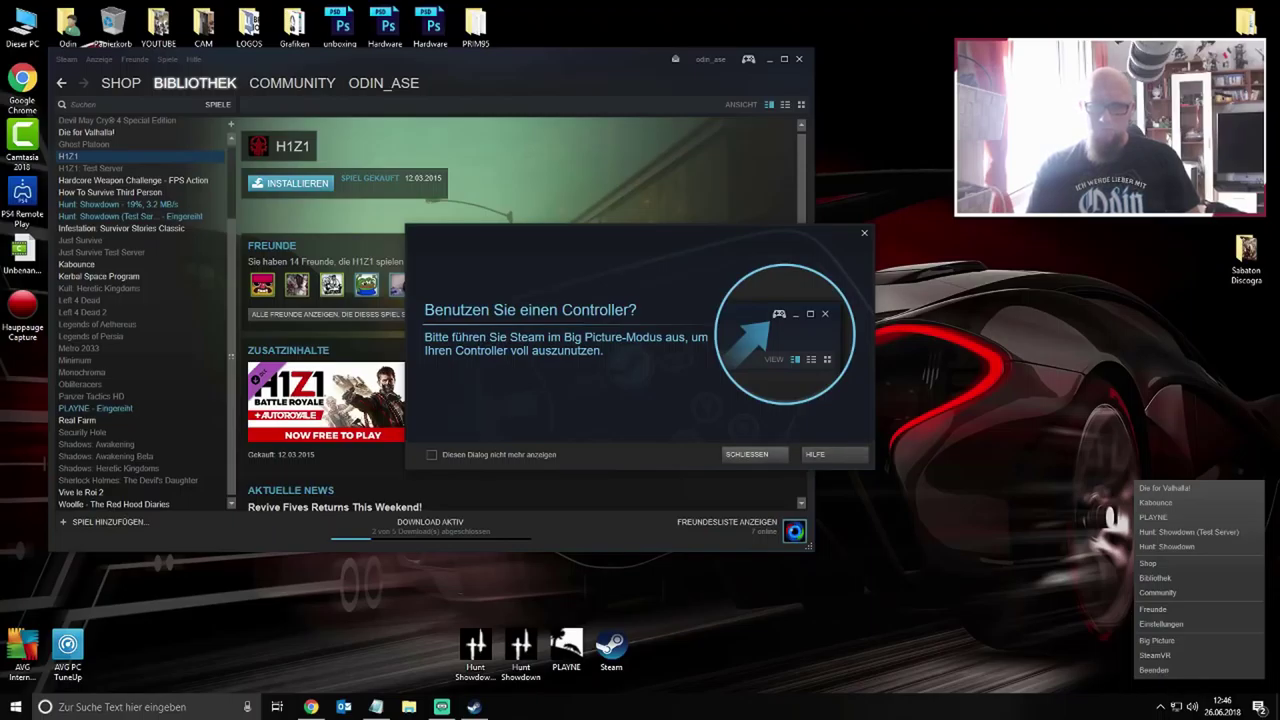
pyautogui.click(431, 455)
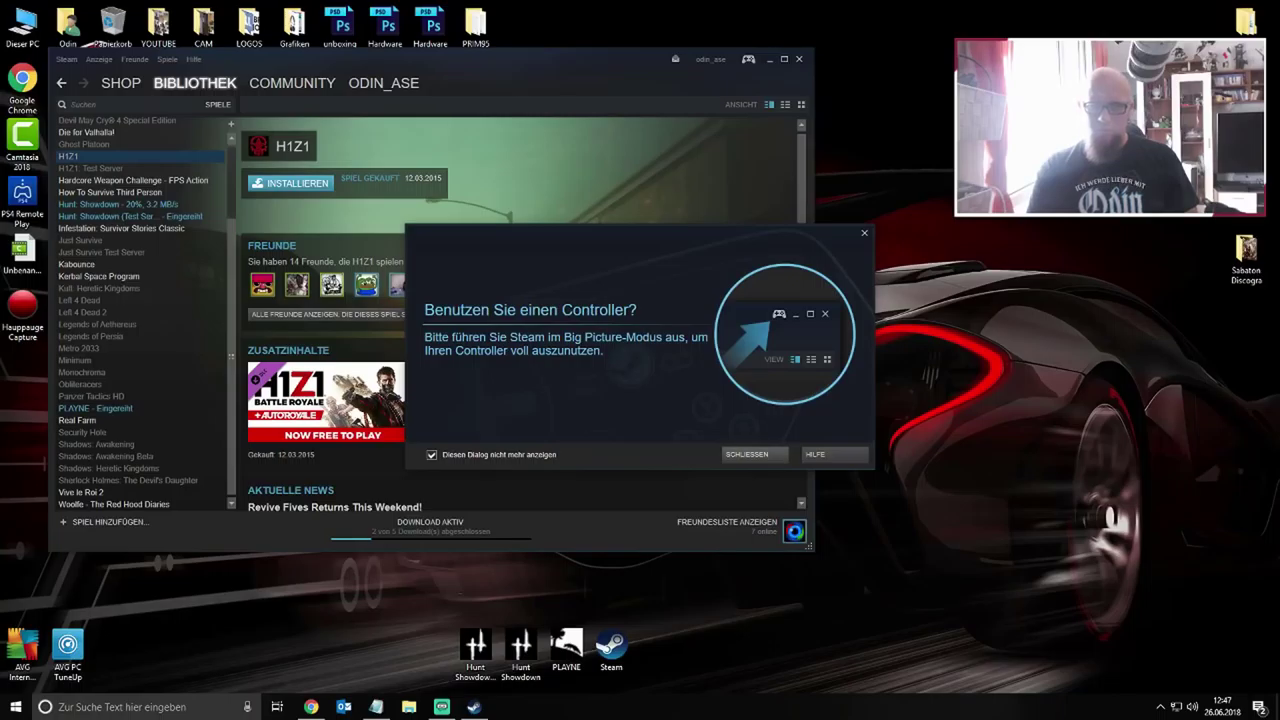
pyautogui.press('Return')
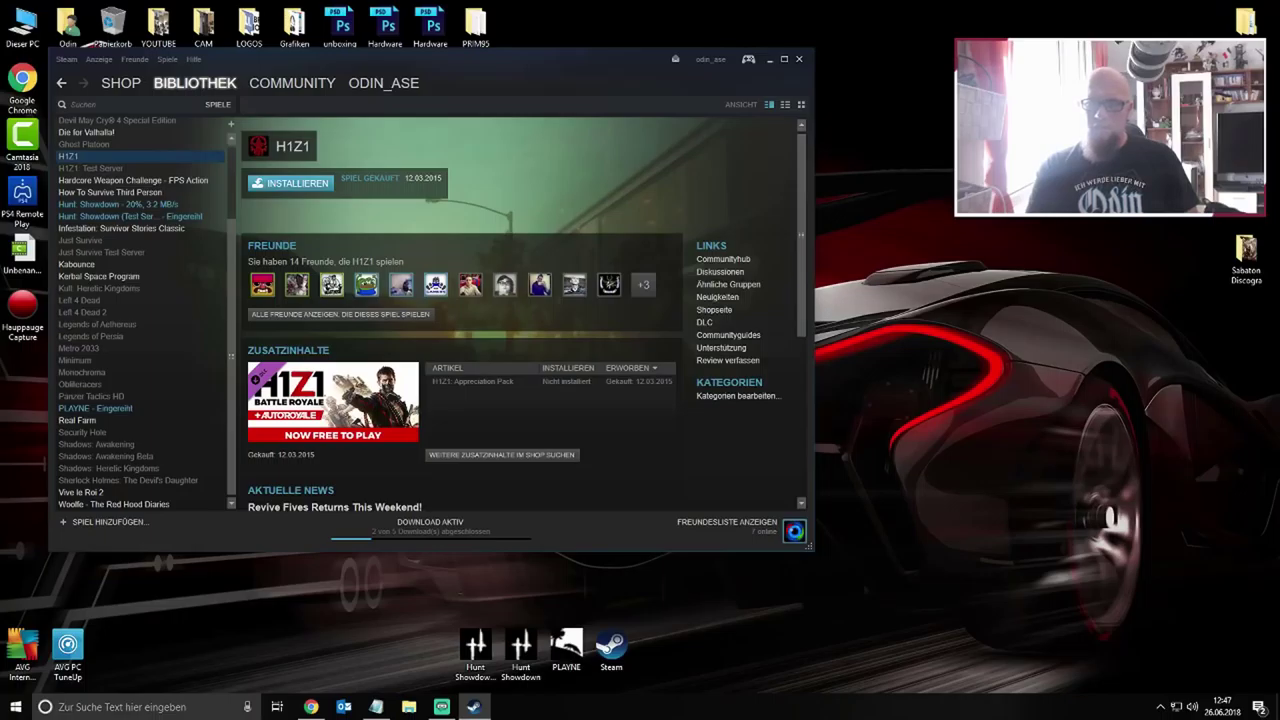
# Minimize the Steam library window and briefly check the hidden notification-area icons
pyautogui.press('super+Down')
pyautogui.click(1160, 707)
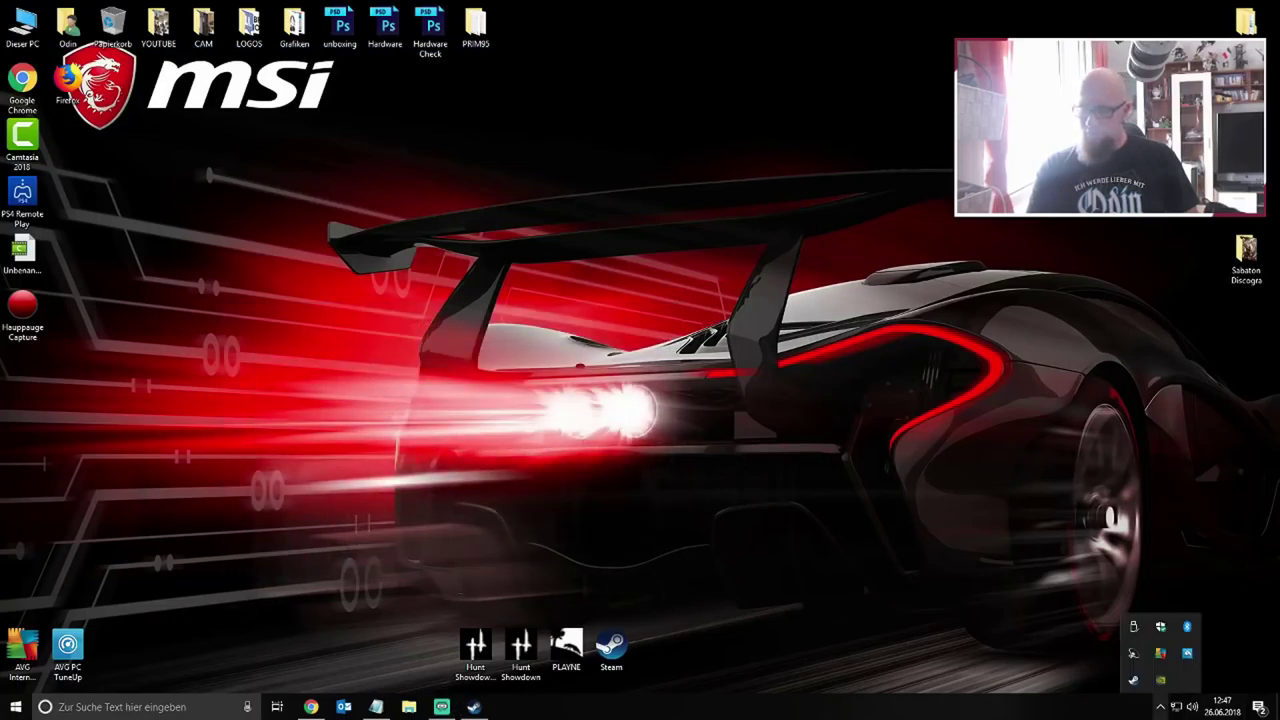
pyautogui.press('Escape')
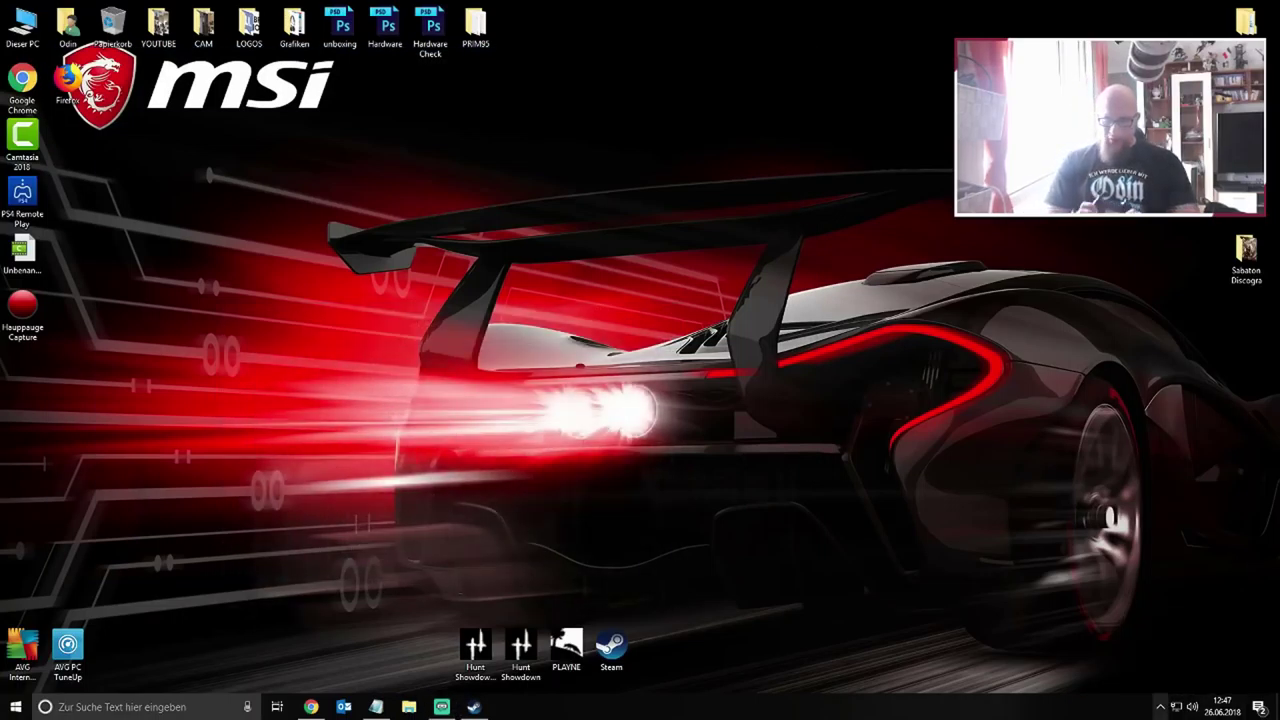